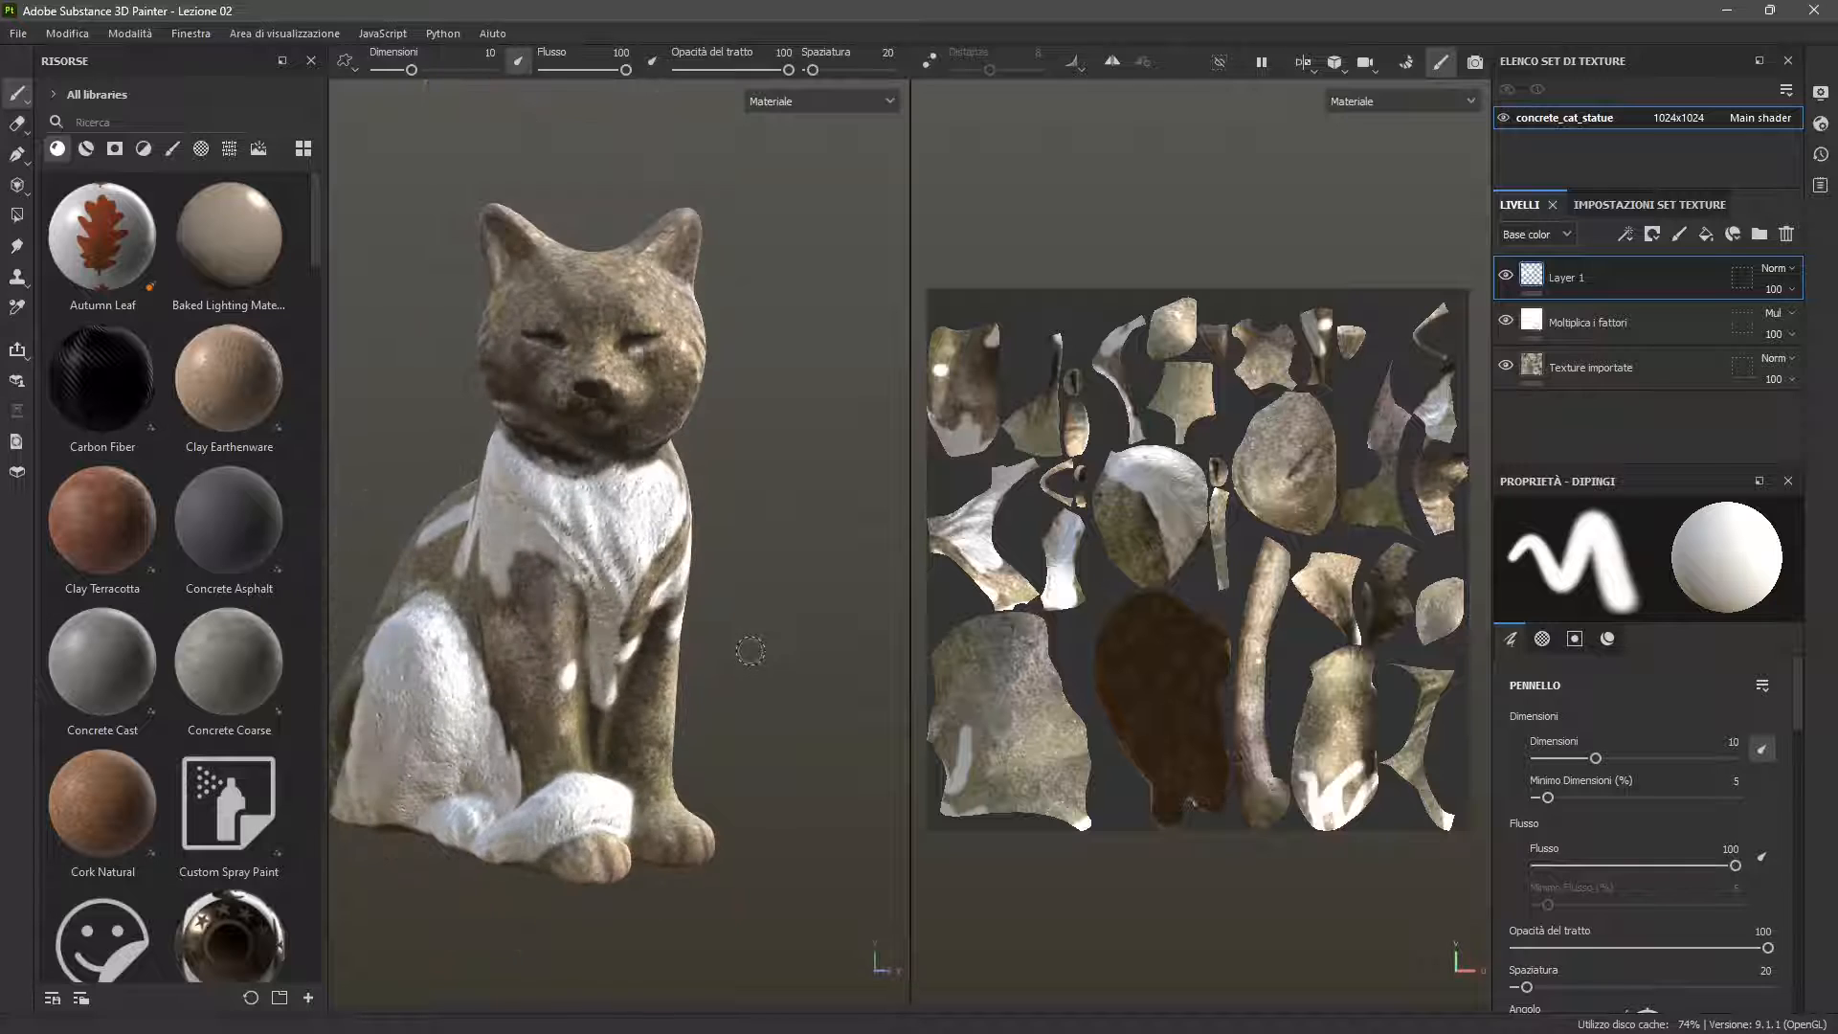
{"action": "middle_click_drag", "start_coordinate": [751, 649], "coordinate": [838, 652], "text": "alt"}
{"action": "scroll", "coordinate": [675, 728], "scroll_direction": "up", "scroll_amount": 2}
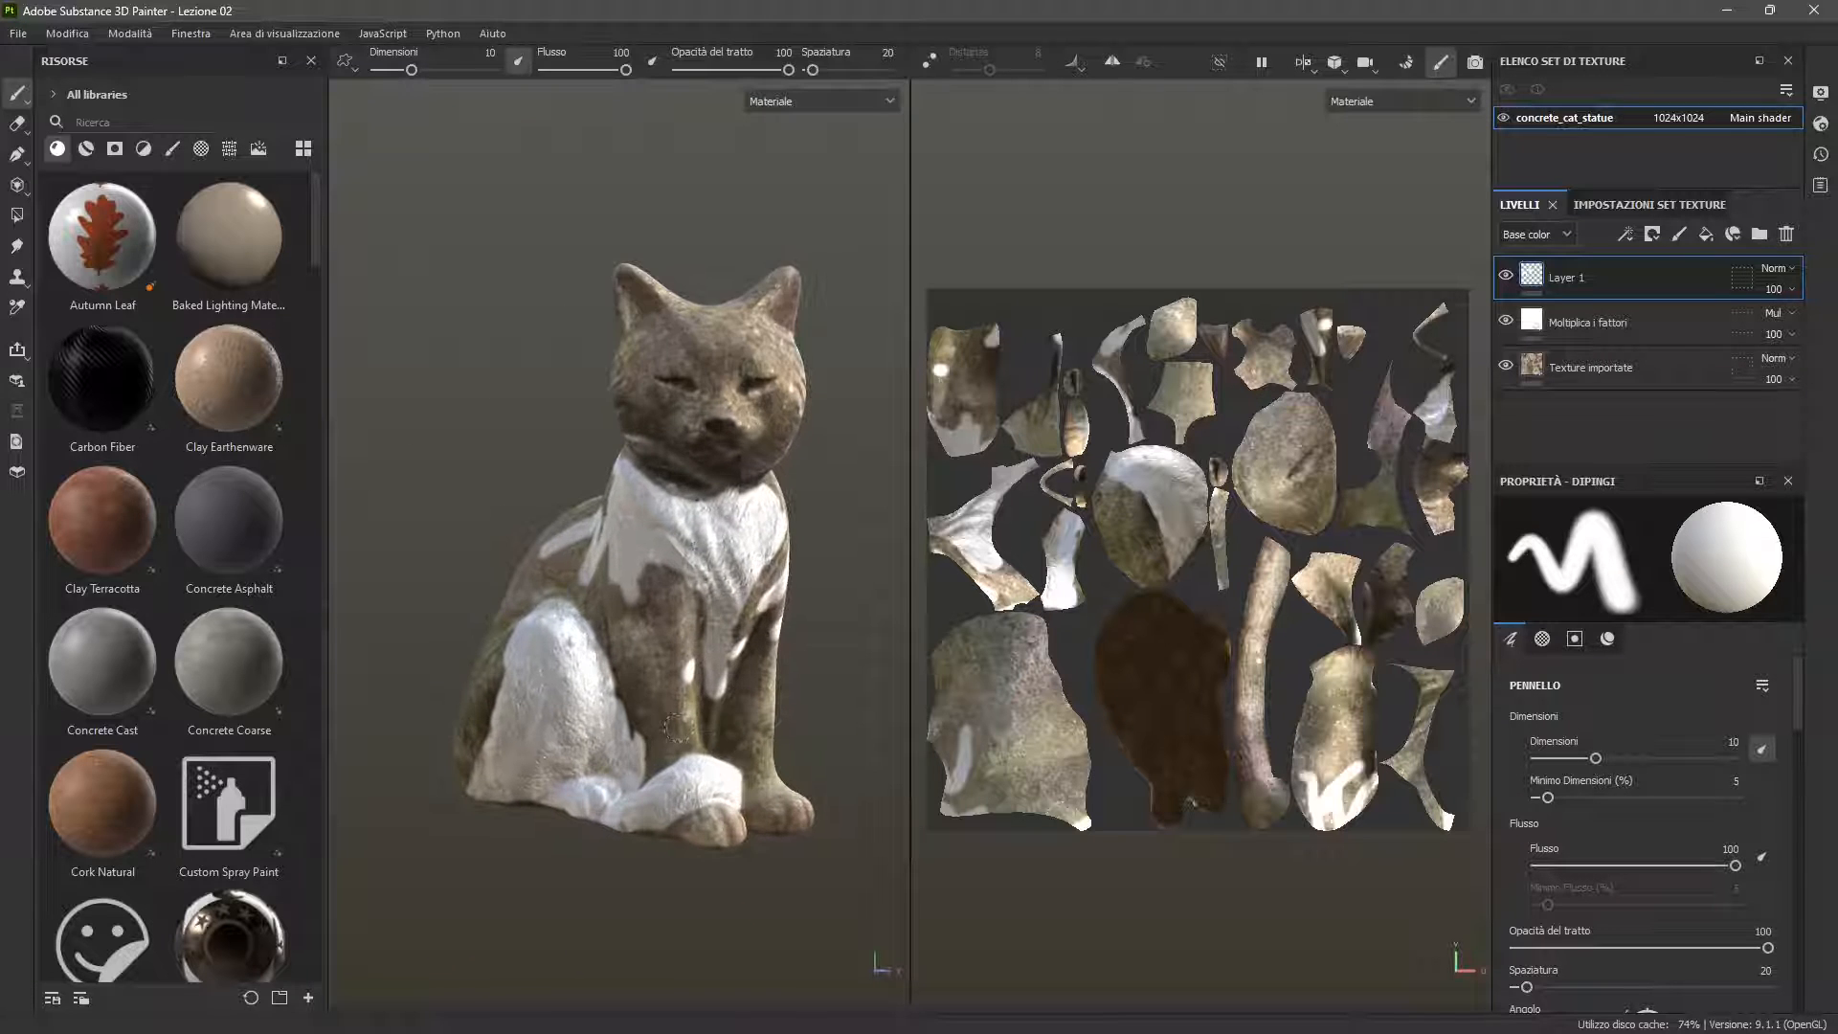
{"action": "left_click_drag", "start_coordinate": [714, 739], "coordinate": [739, 707], "text": "alt"}
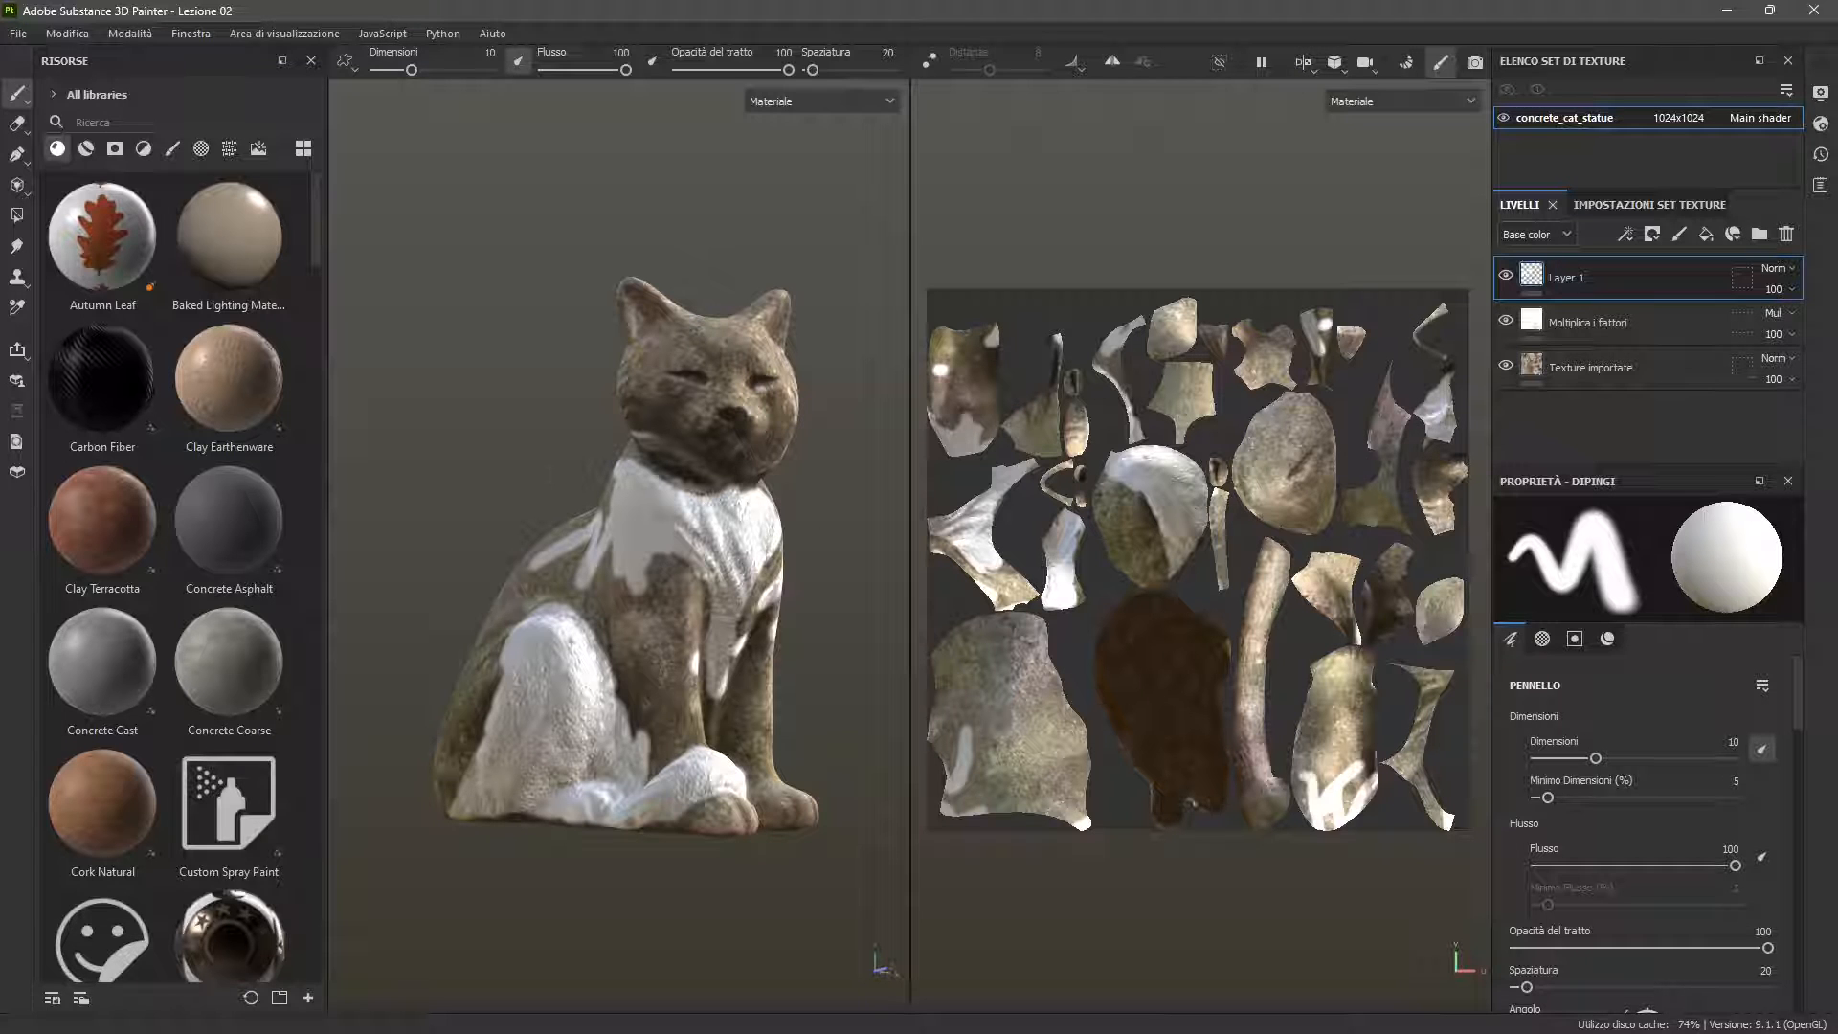
Set the interface language to American English and restart the application, discarding the unsaved project changes
{"action": "left_click", "coordinate": [67, 32]}
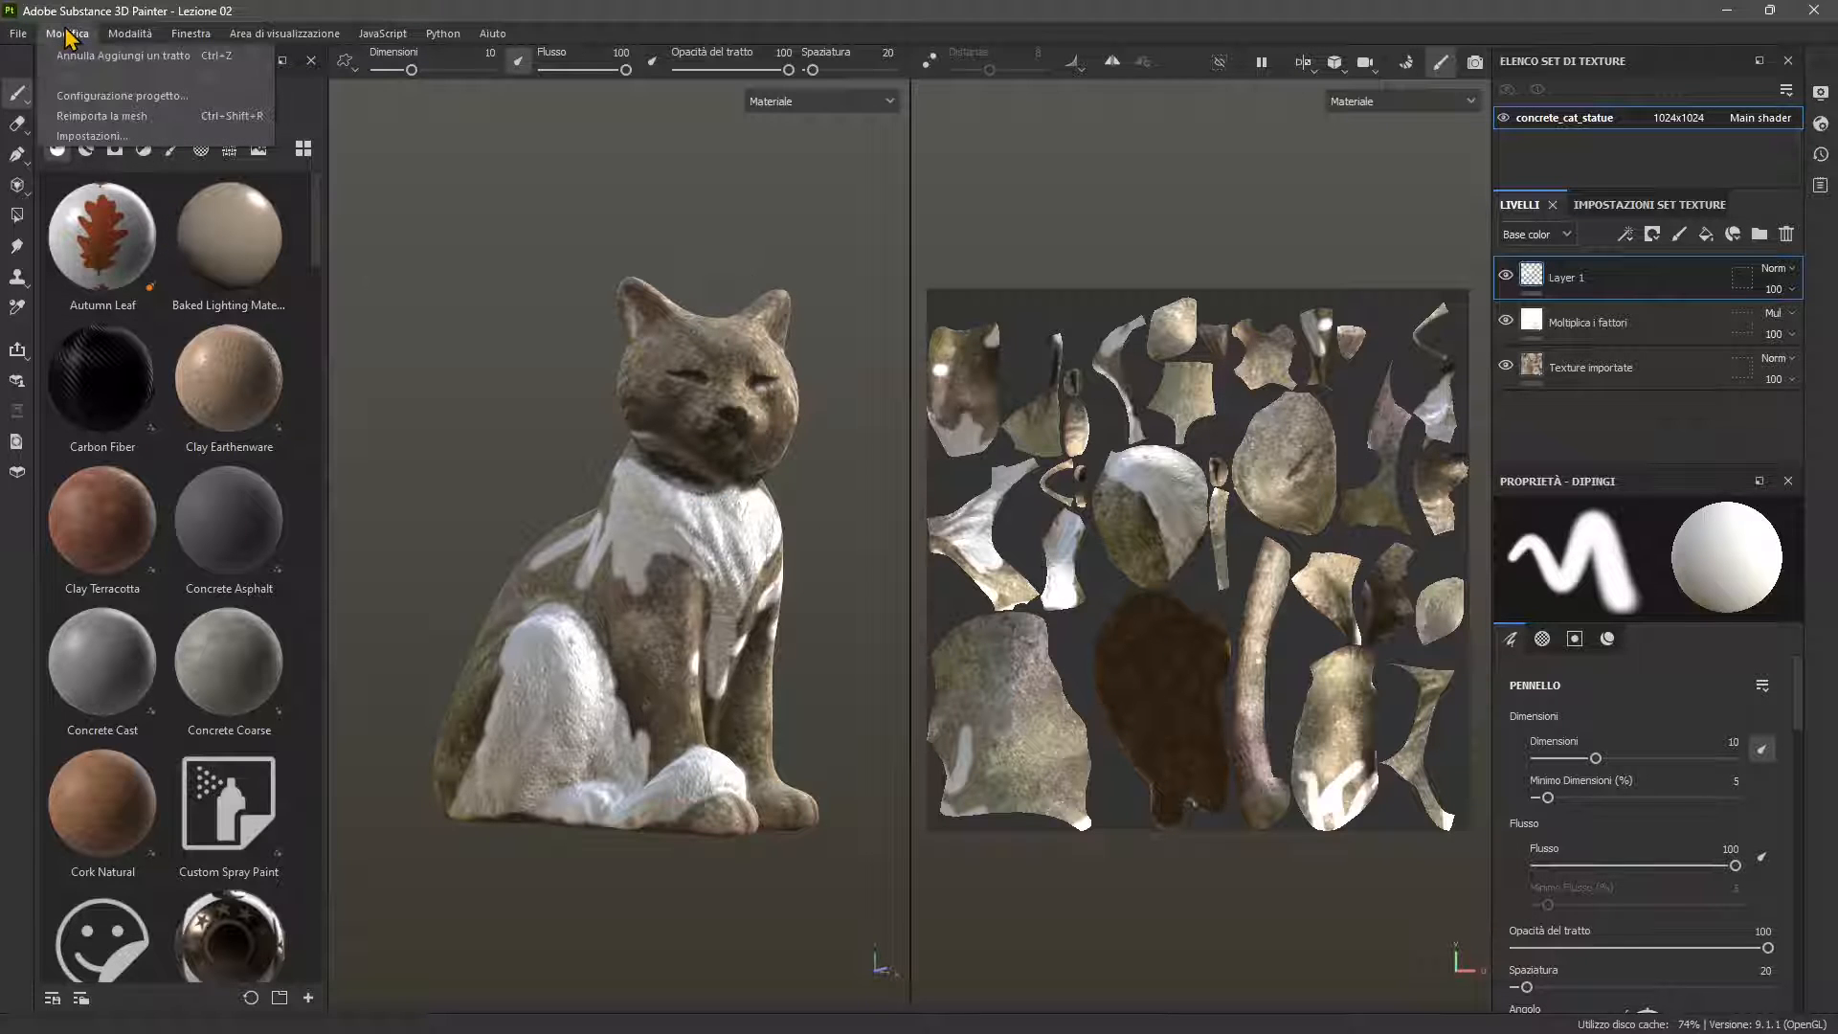
{"action": "left_click", "coordinate": [77, 137]}
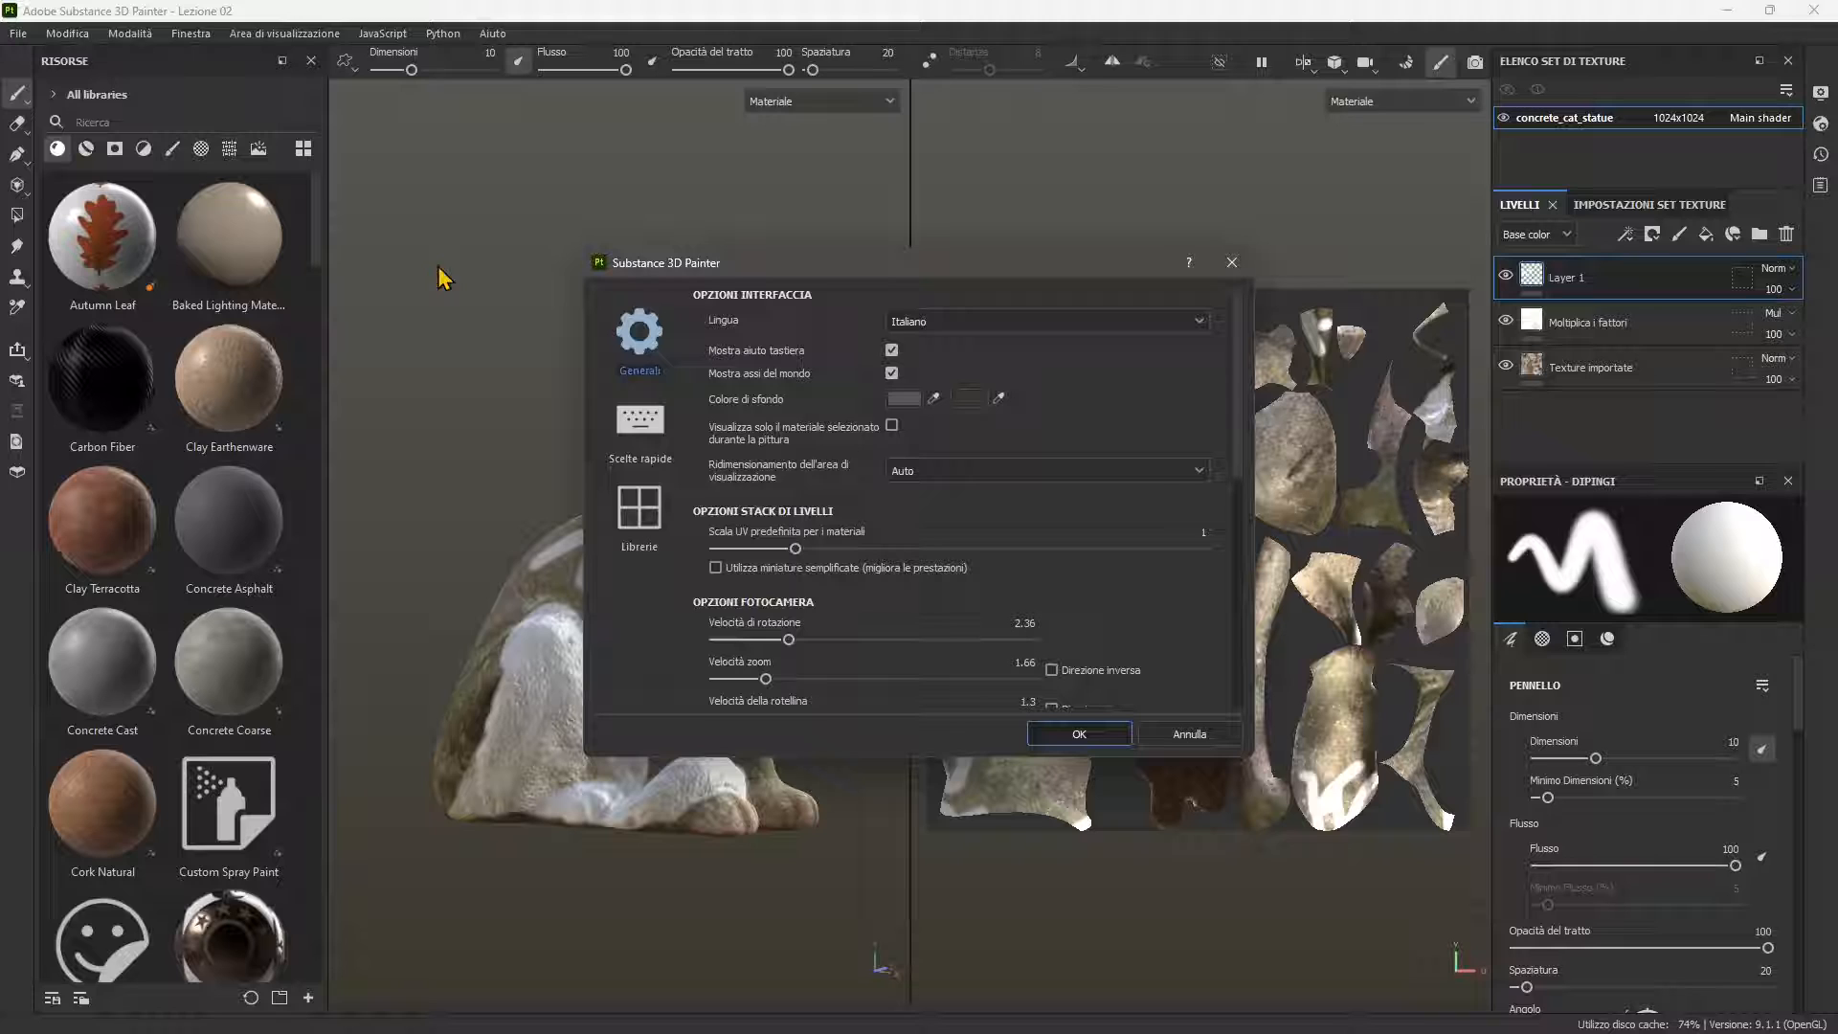
{"action": "left_click", "coordinate": [900, 322]}
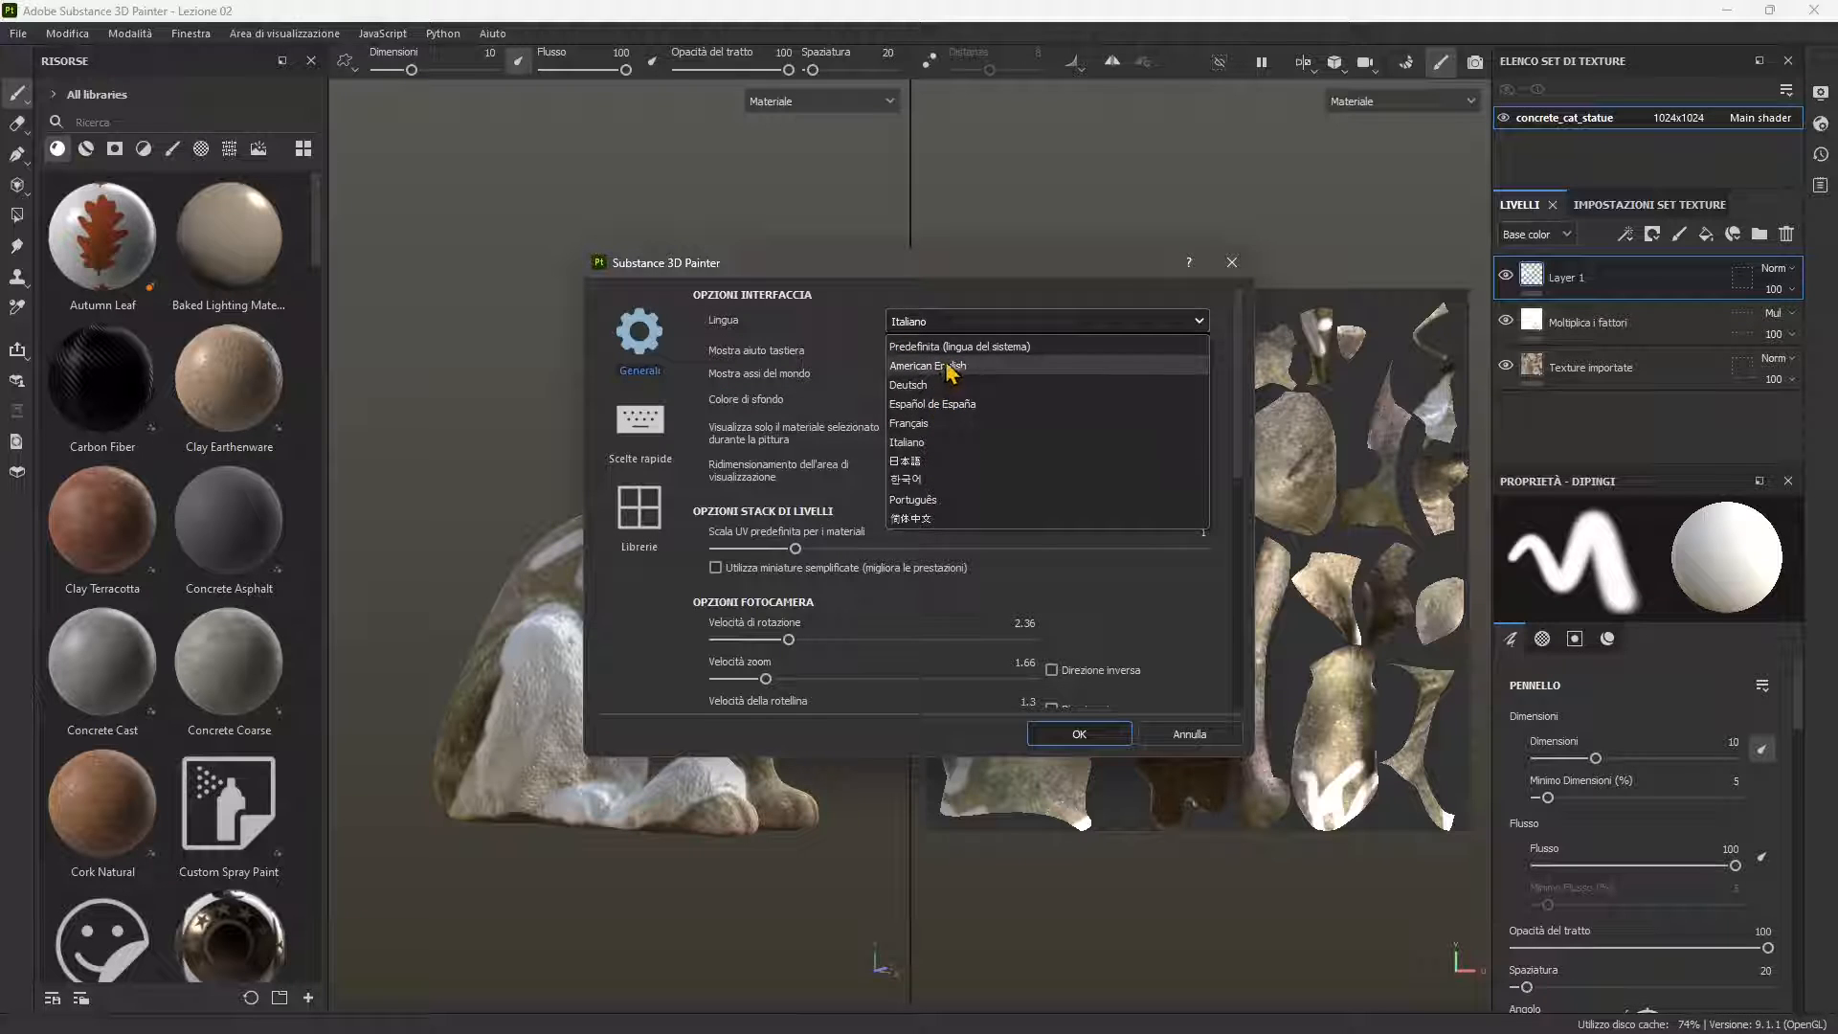
{"action": "left_click", "coordinate": [950, 366]}
{"action": "left_click", "coordinate": [1110, 736]}
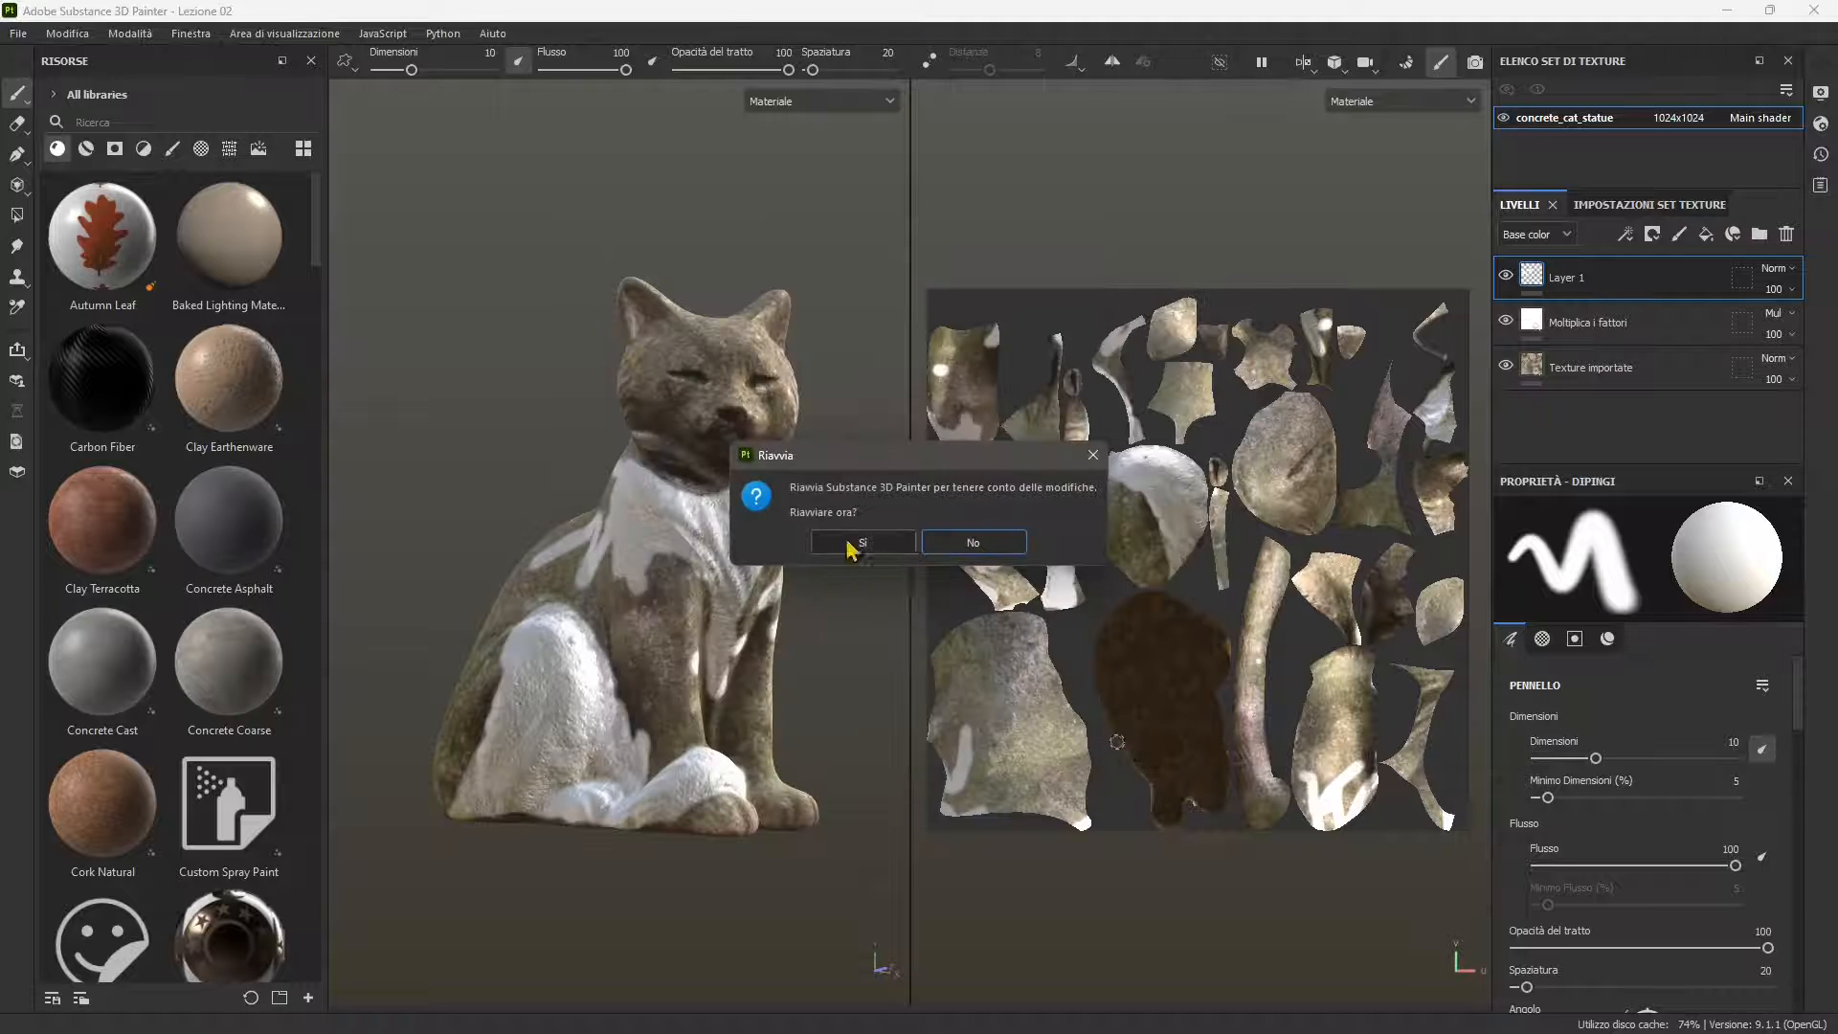
{"action": "left_click", "coordinate": [848, 545]}
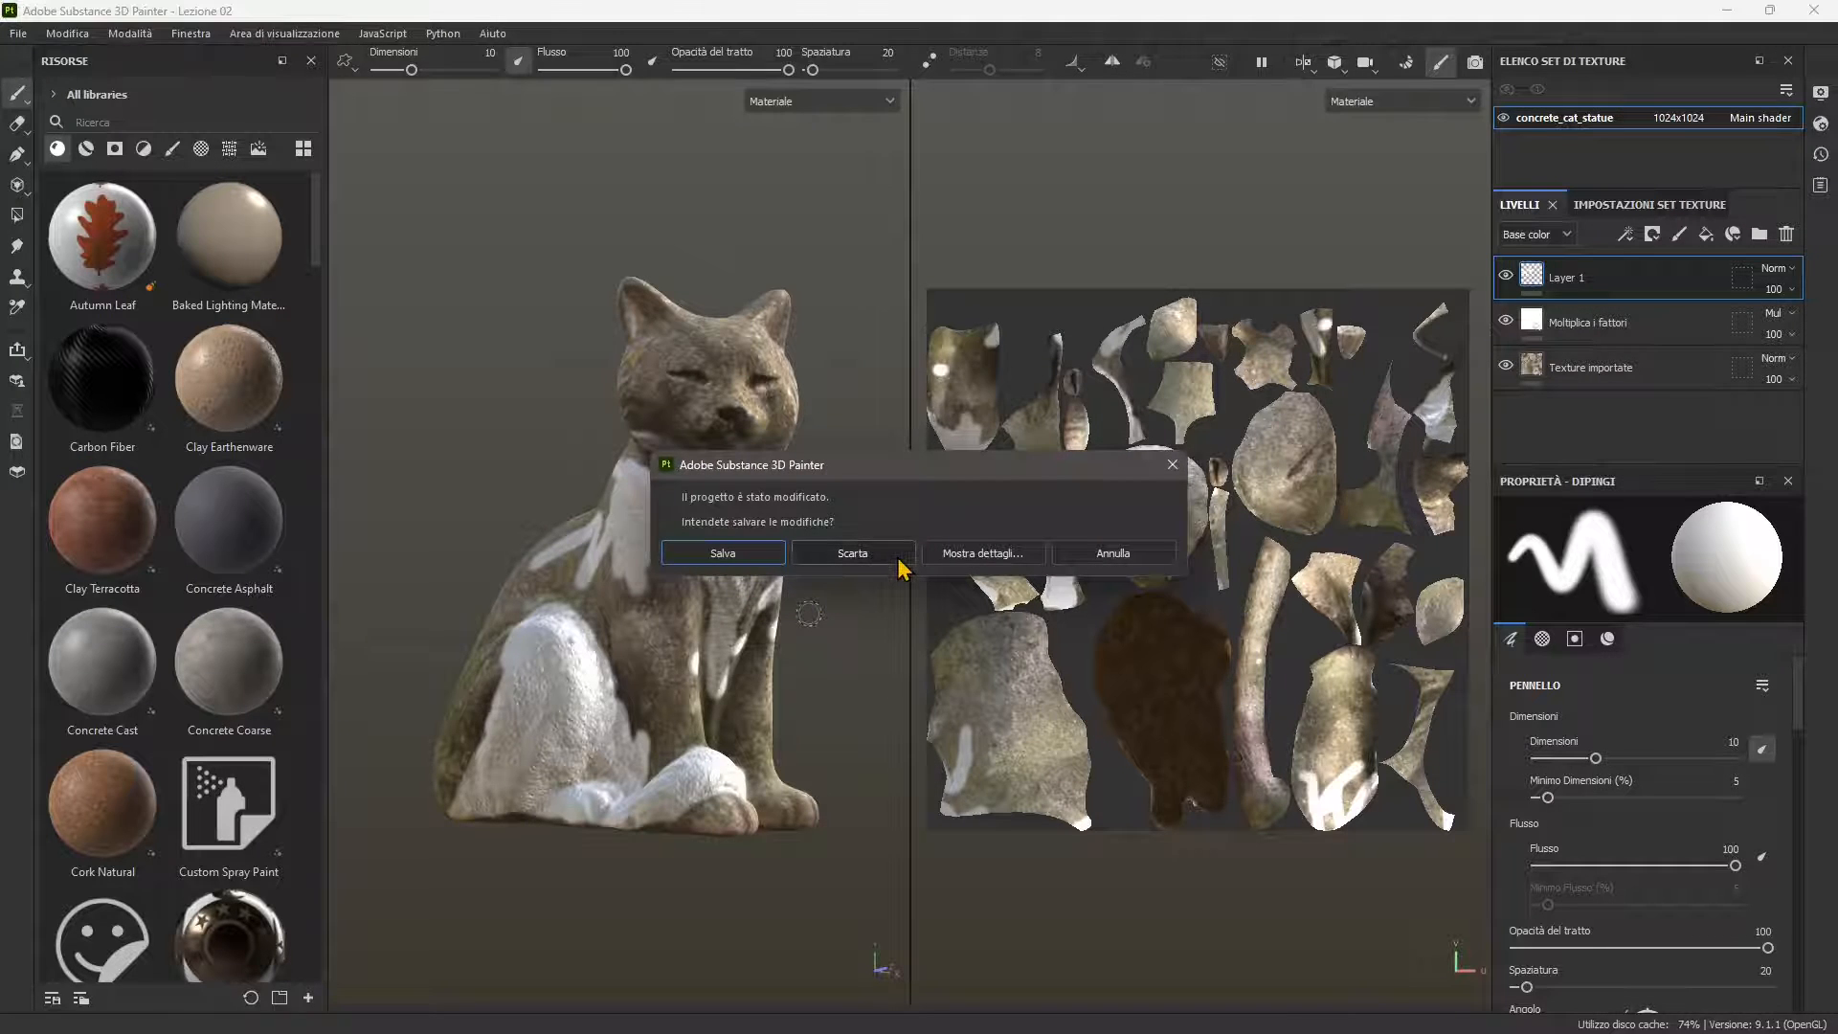
{"action": "left_click", "coordinate": [898, 559]}
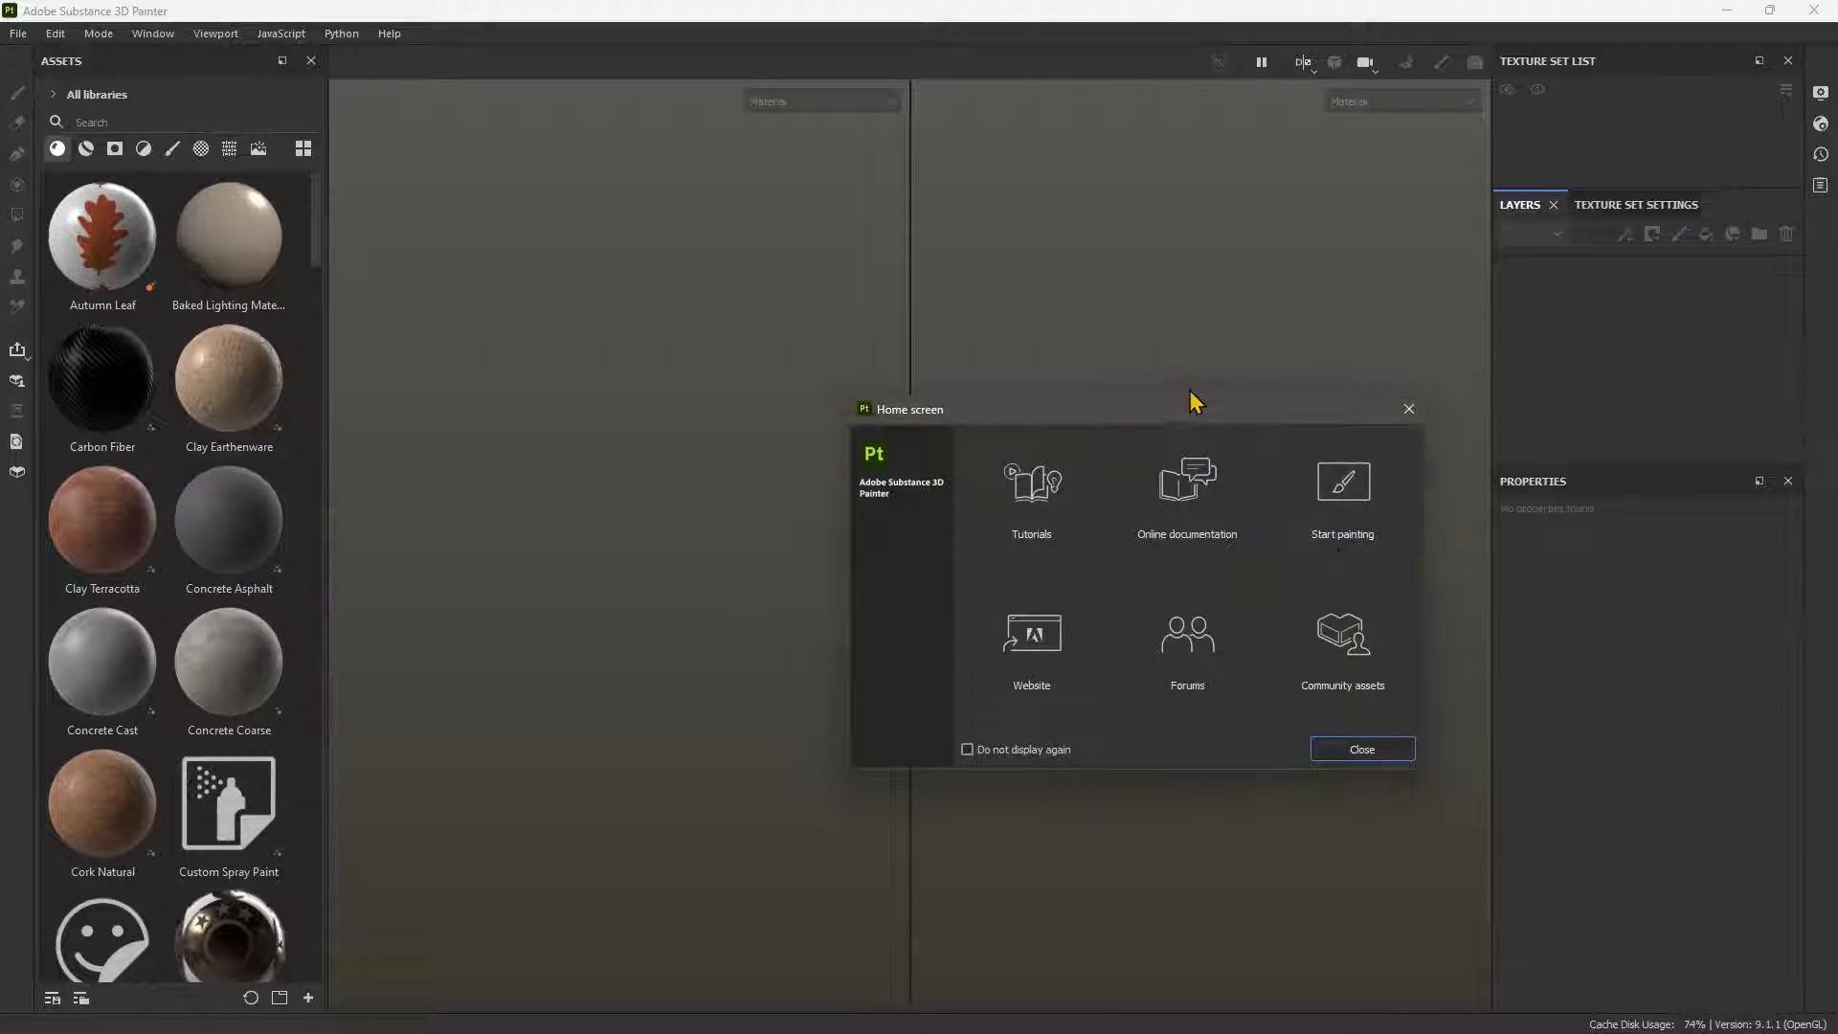
Dismiss the home screen and open the recent project Lesson 01.spp
{"action": "left_click", "coordinate": [1408, 409]}
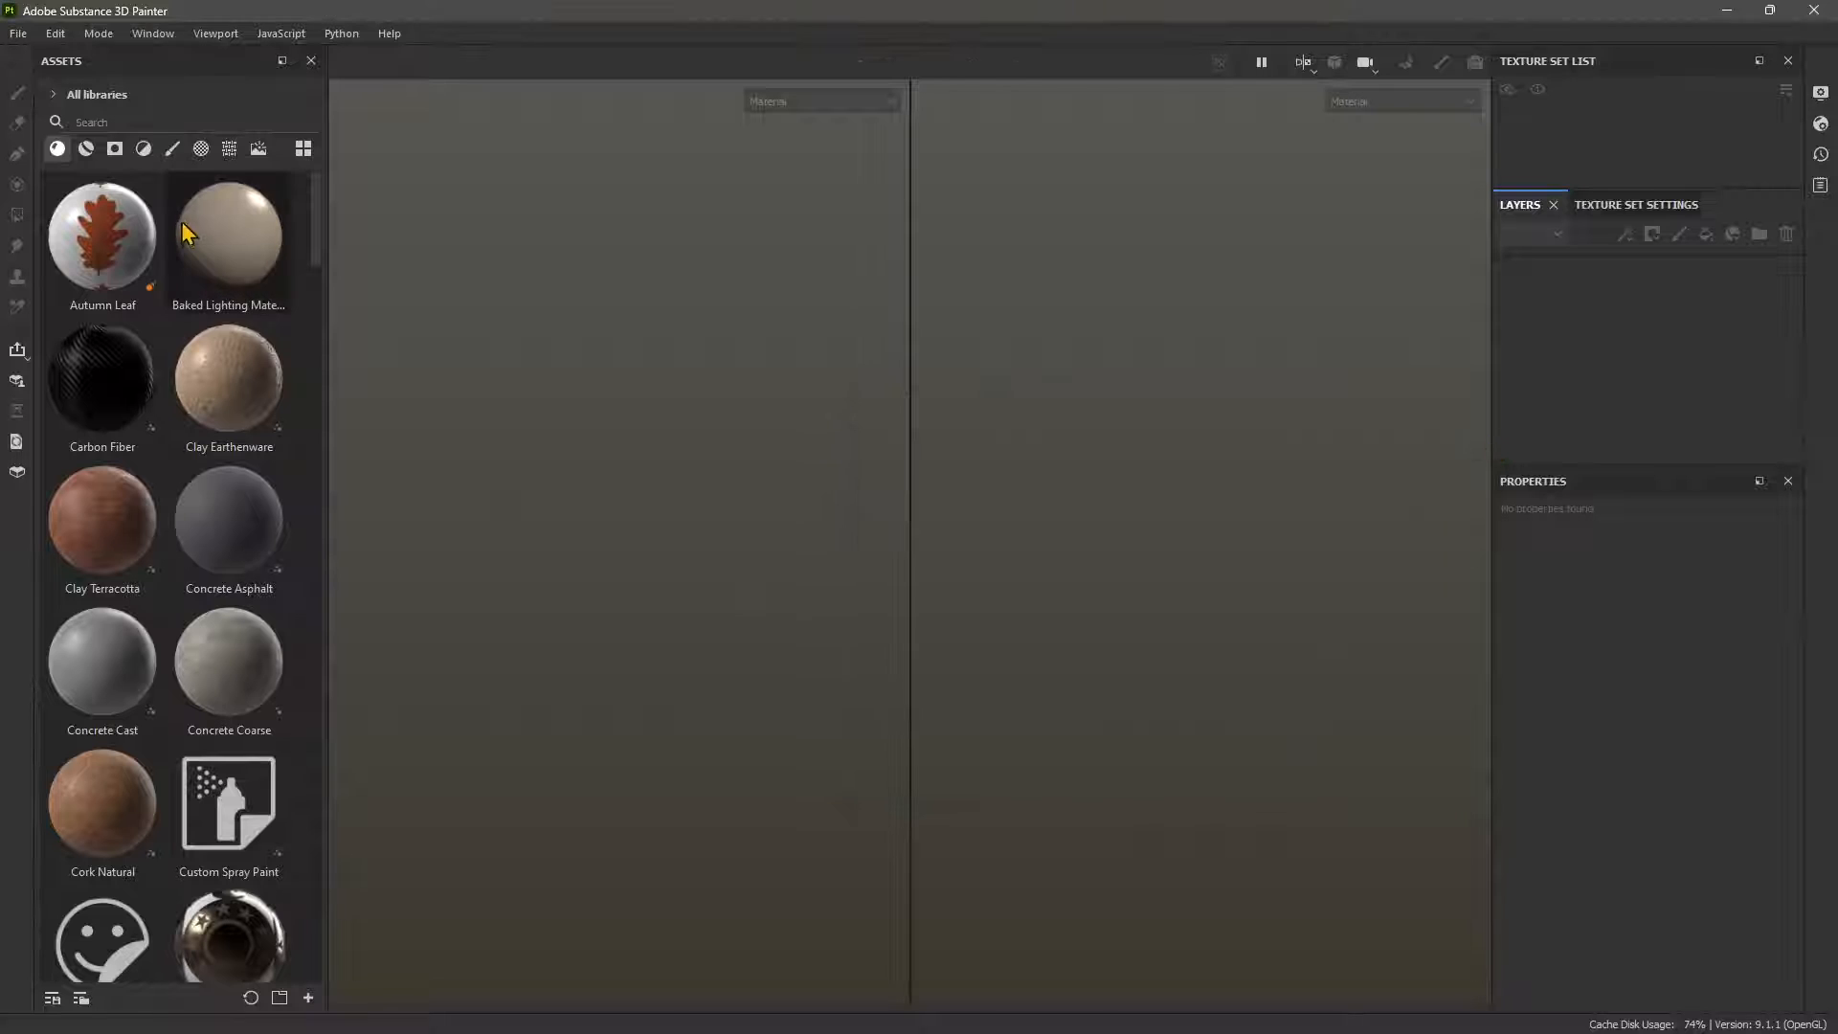
{"action": "left_click", "coordinate": [27, 34]}
{"action": "mouse_move", "coordinate": [58, 96]}
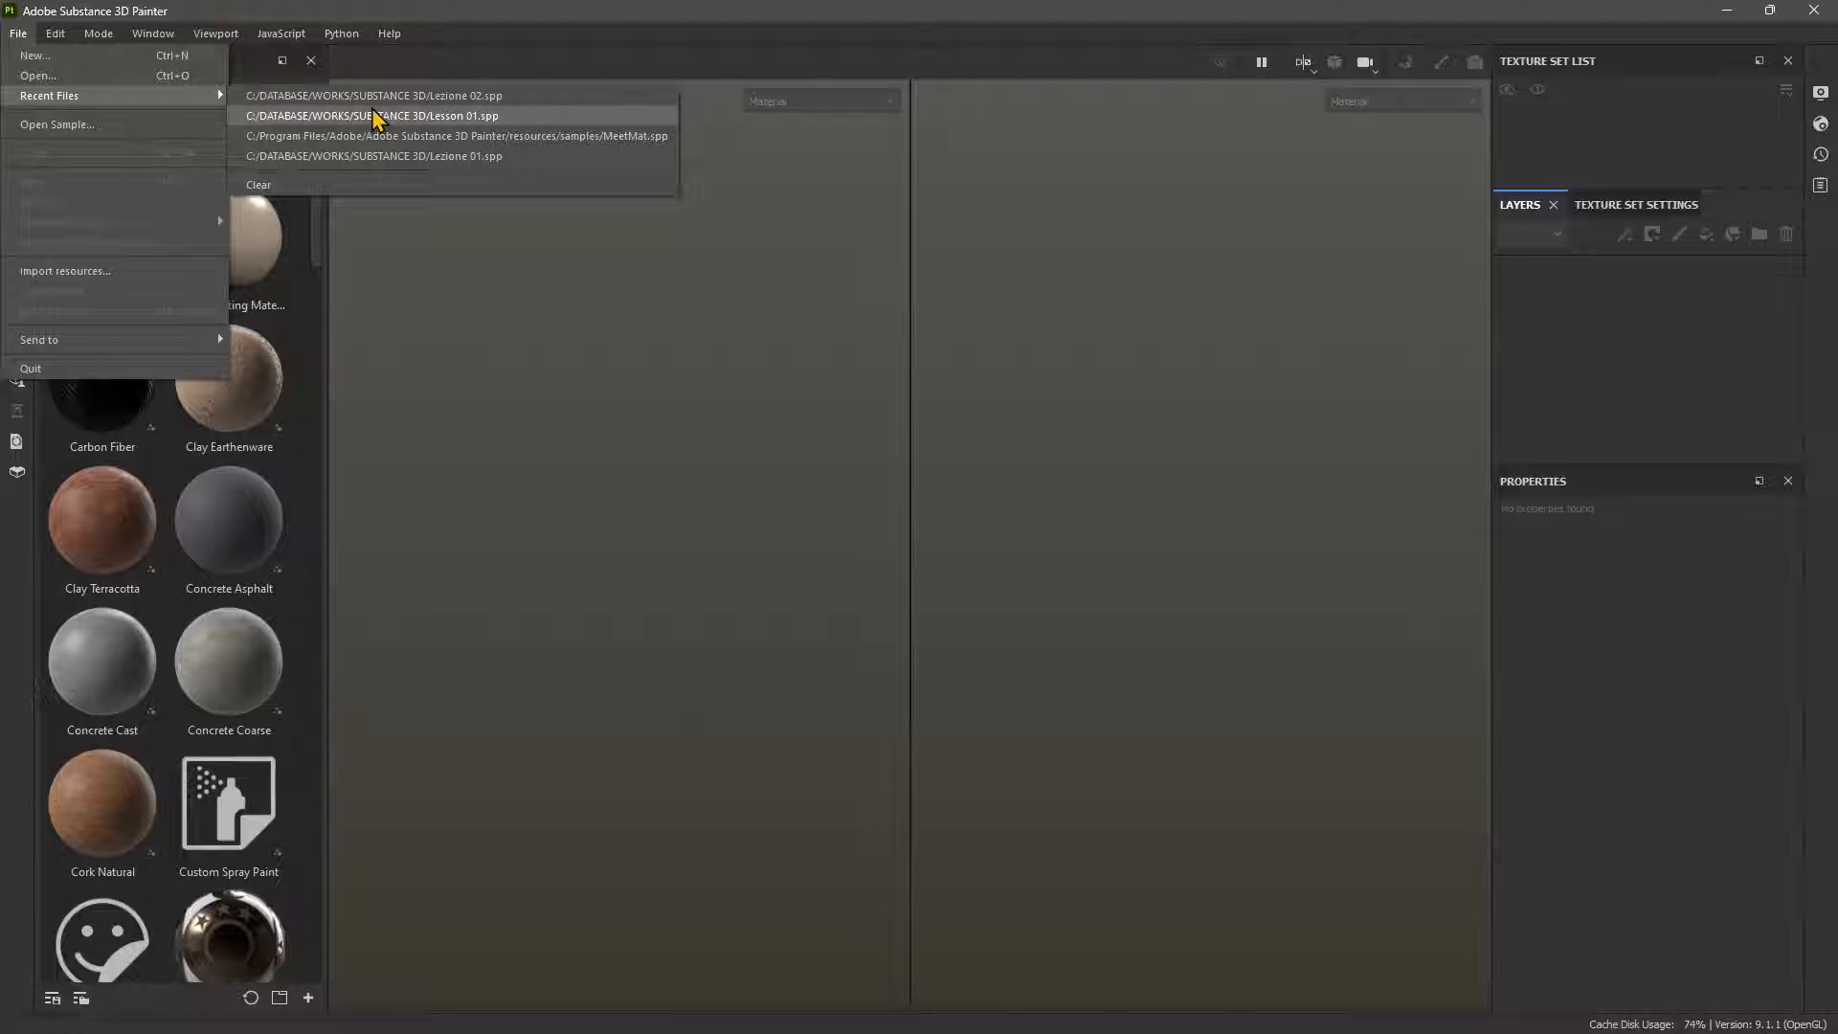
{"action": "left_click", "coordinate": [383, 116]}
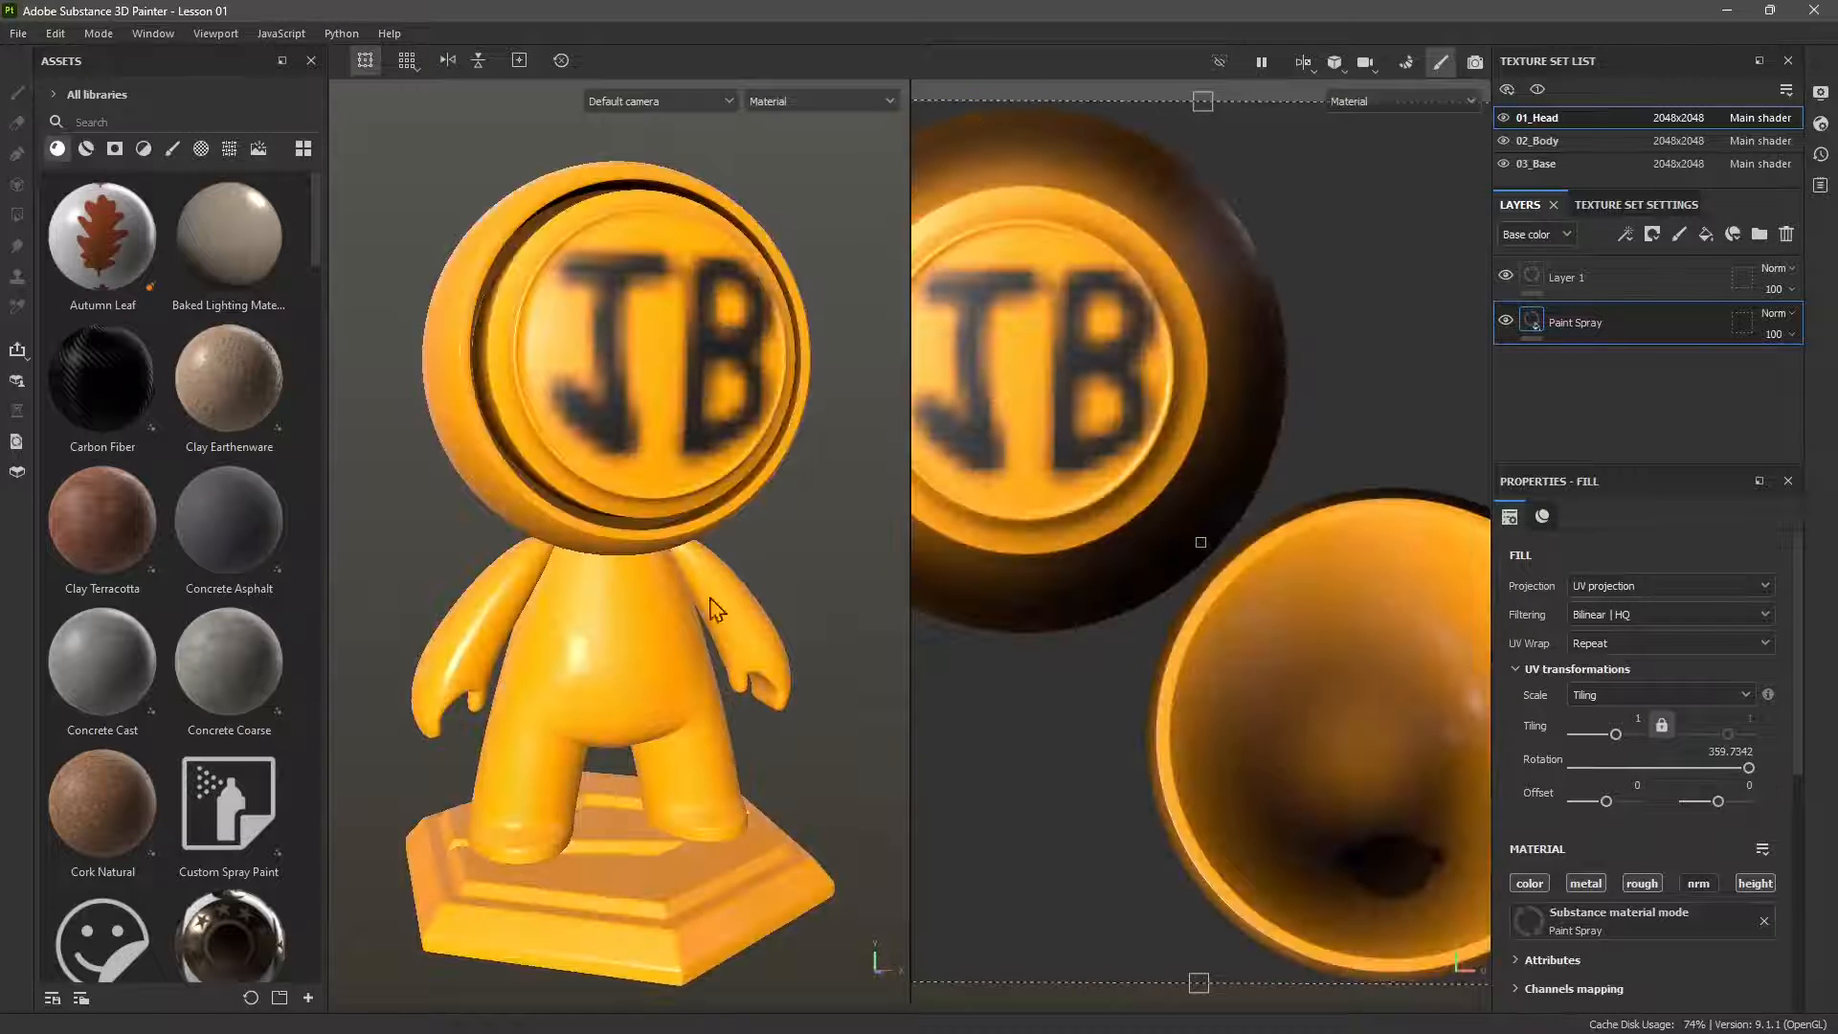
{"action": "mouse_move", "coordinate": [609, 553]}
{"action": "left_mouse_down", "text": "alt"}
{"action": "mouse_move", "coordinate": [660, 574]}
{"action": "mouse_move", "coordinate": [607, 603]}
{"action": "mouse_move", "coordinate": [573, 538]}
{"action": "mouse_move", "coordinate": [628, 553]}
{"action": "mouse_move", "coordinate": [630, 537]}
{"action": "left_mouse_up", "text": "alt"}
{"action": "scroll", "coordinate": [630, 534], "scroll_direction": "up", "scroll_amount": 3}
{"action": "key", "text": "f"}
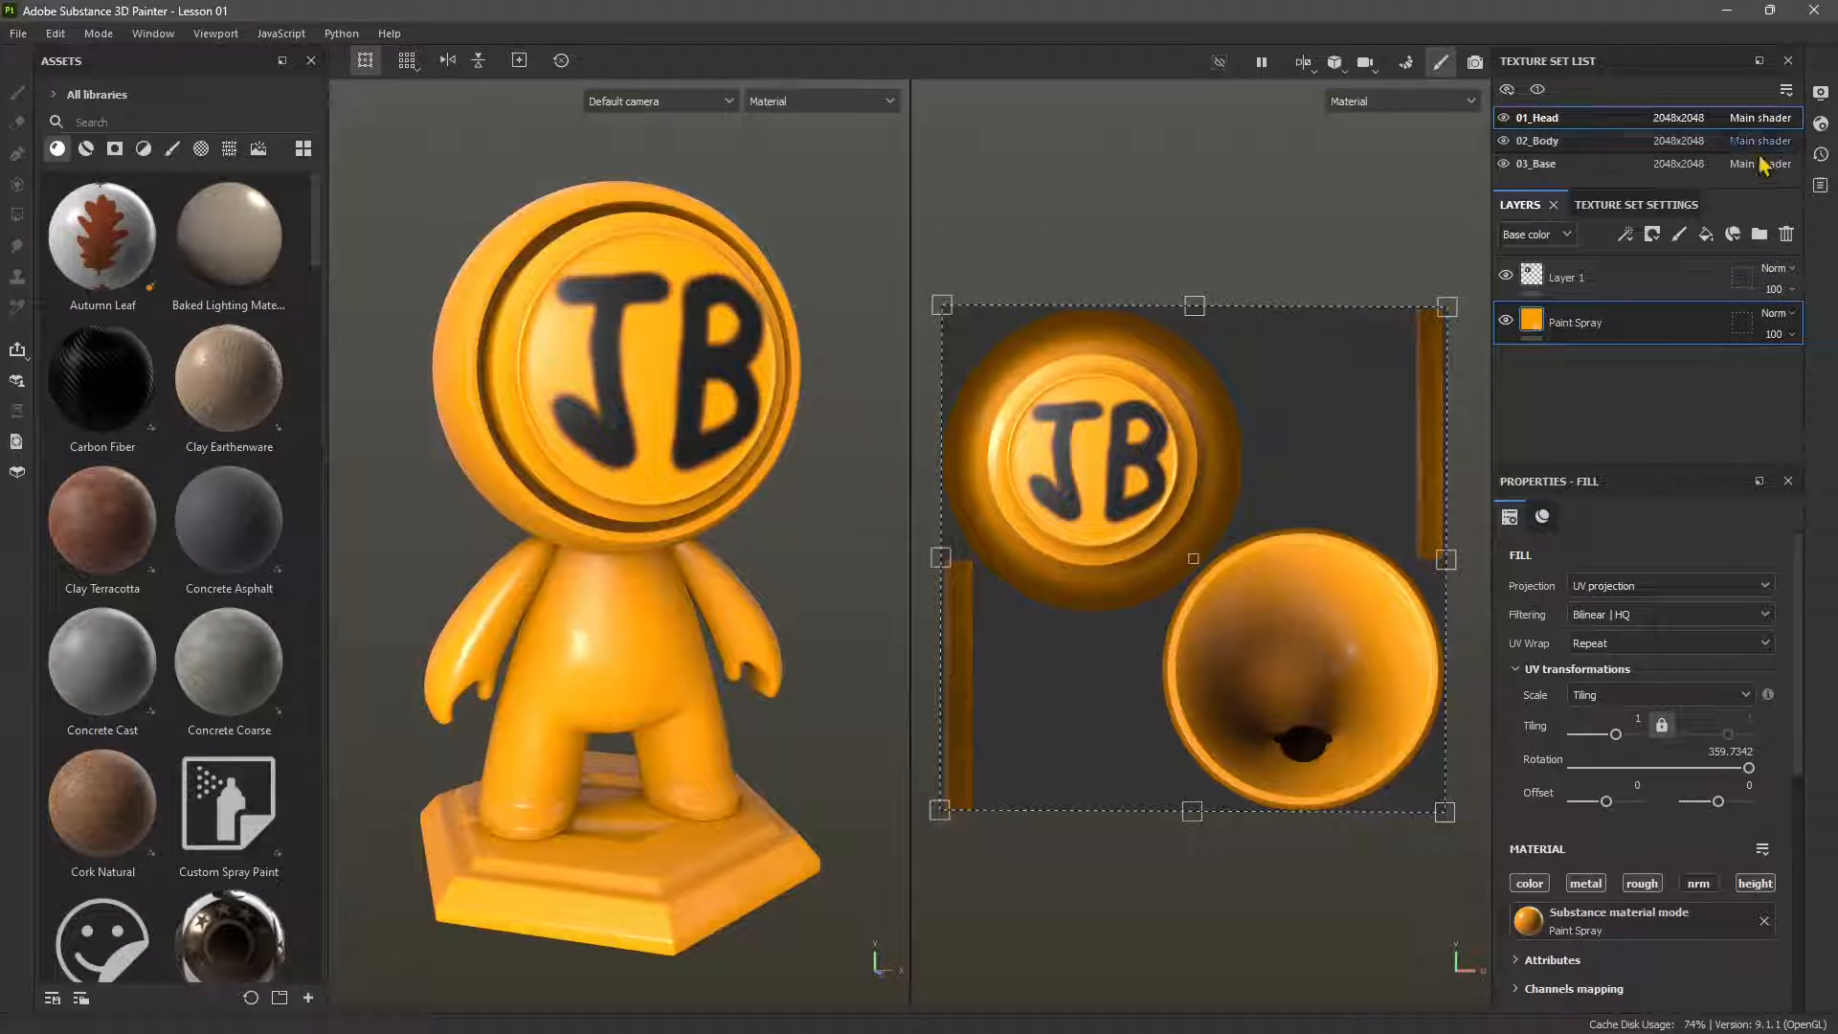
{"action": "scroll", "coordinate": [1165, 618], "scroll_direction": "up", "scroll_amount": 1}
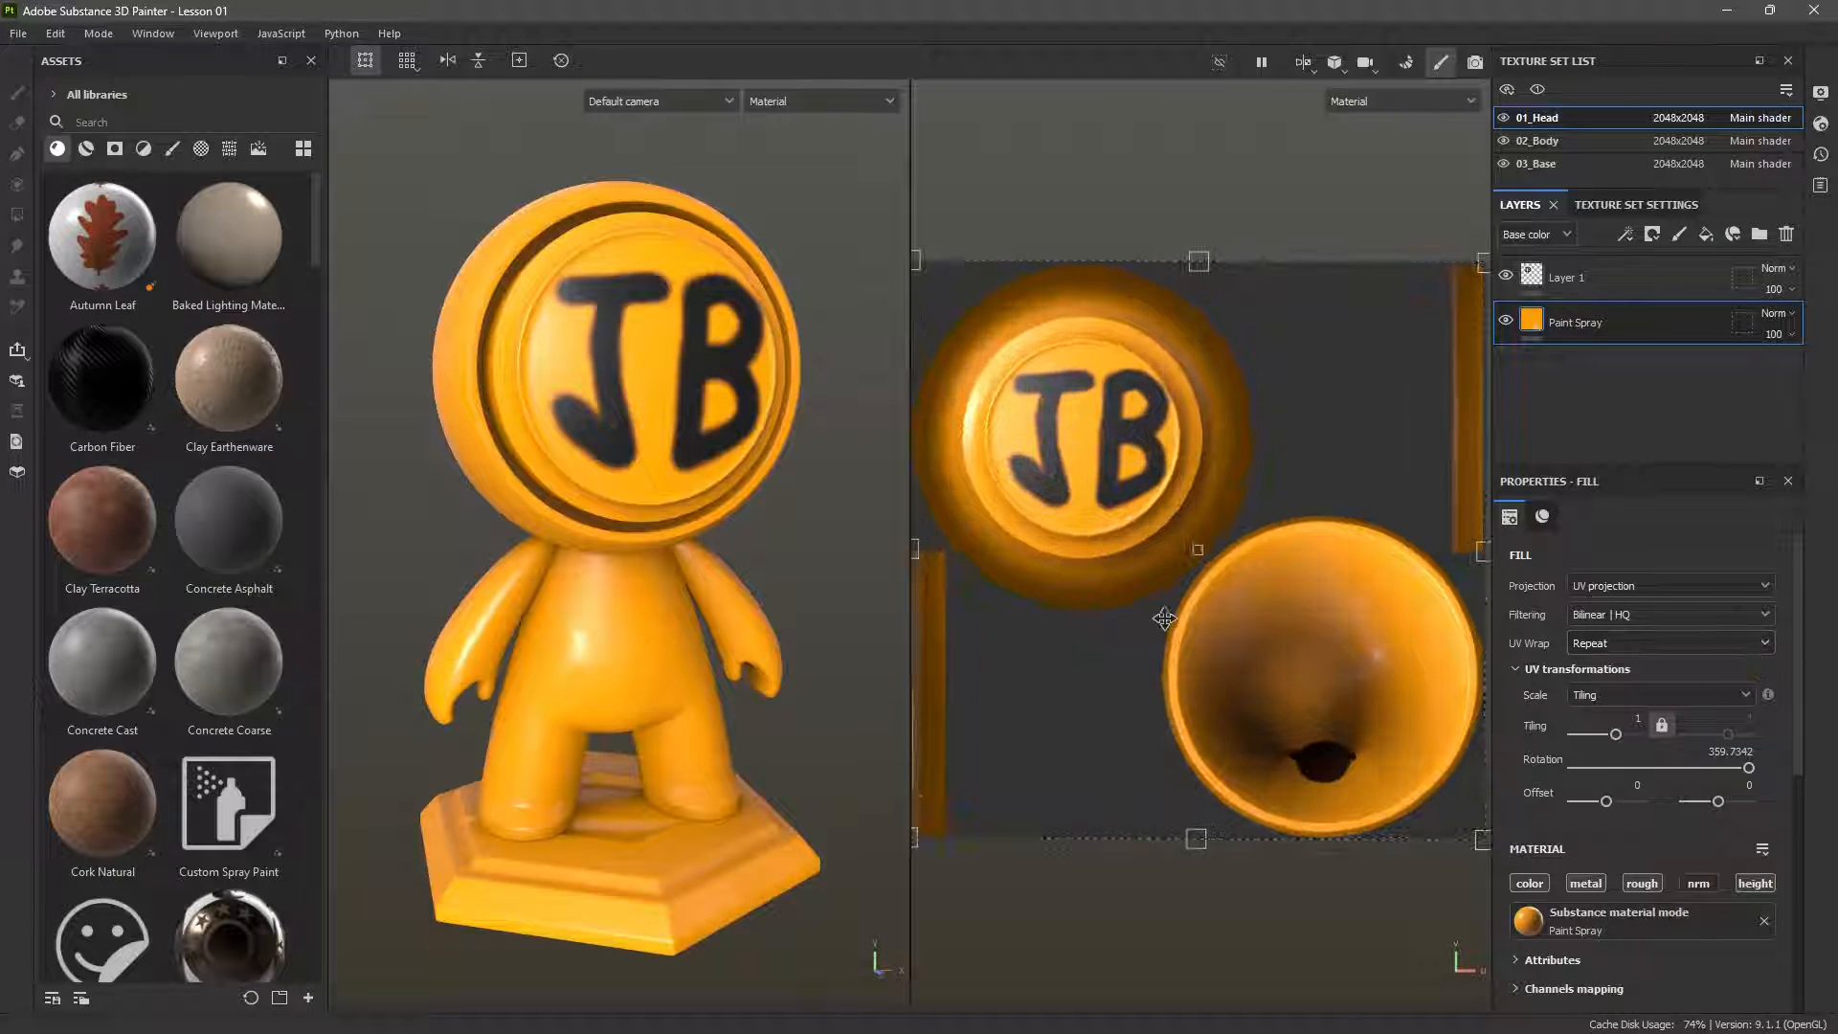
{"action": "scroll", "coordinate": [1159, 623], "scroll_direction": "down", "scroll_amount": 1}
{"action": "left_click_drag", "start_coordinate": [603, 698], "coordinate": [702, 807], "text": "alt"}
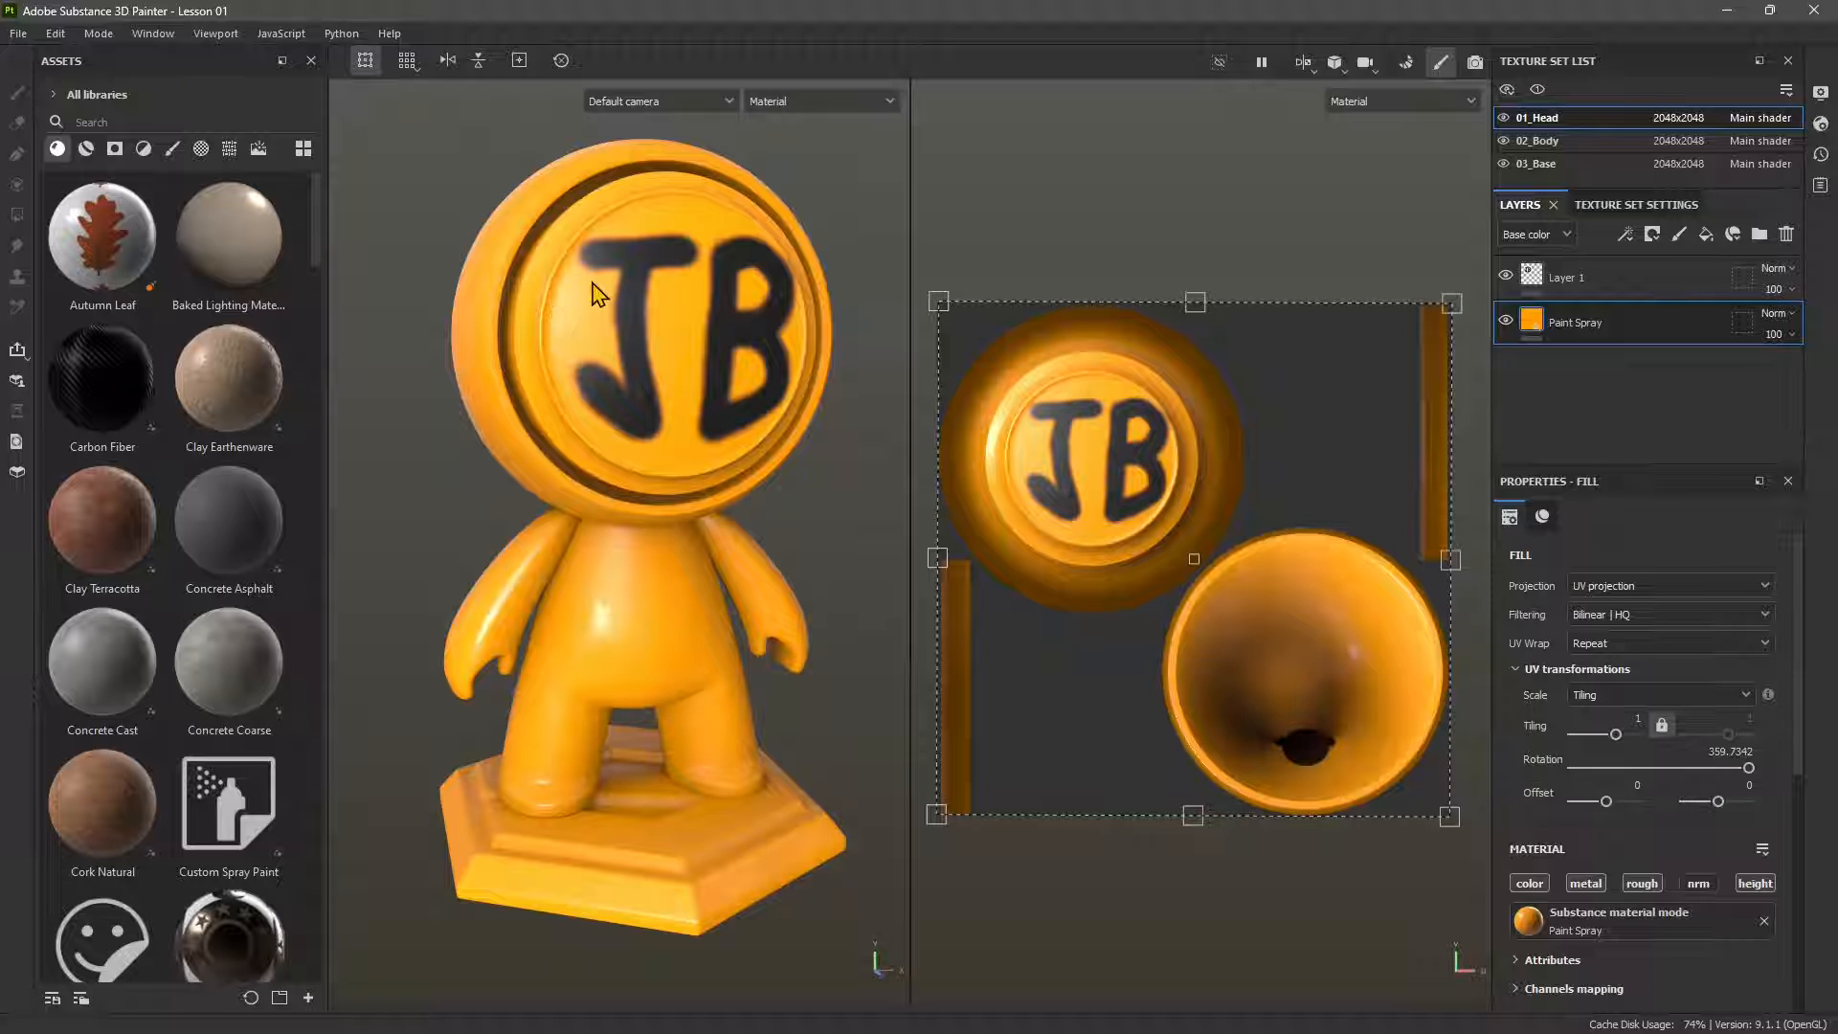
Display the on-screen keyboard helper's shortcut lists for the Ctrl, Shift and Alt modifiers
{"action": "left_click", "coordinate": [422, 668]}
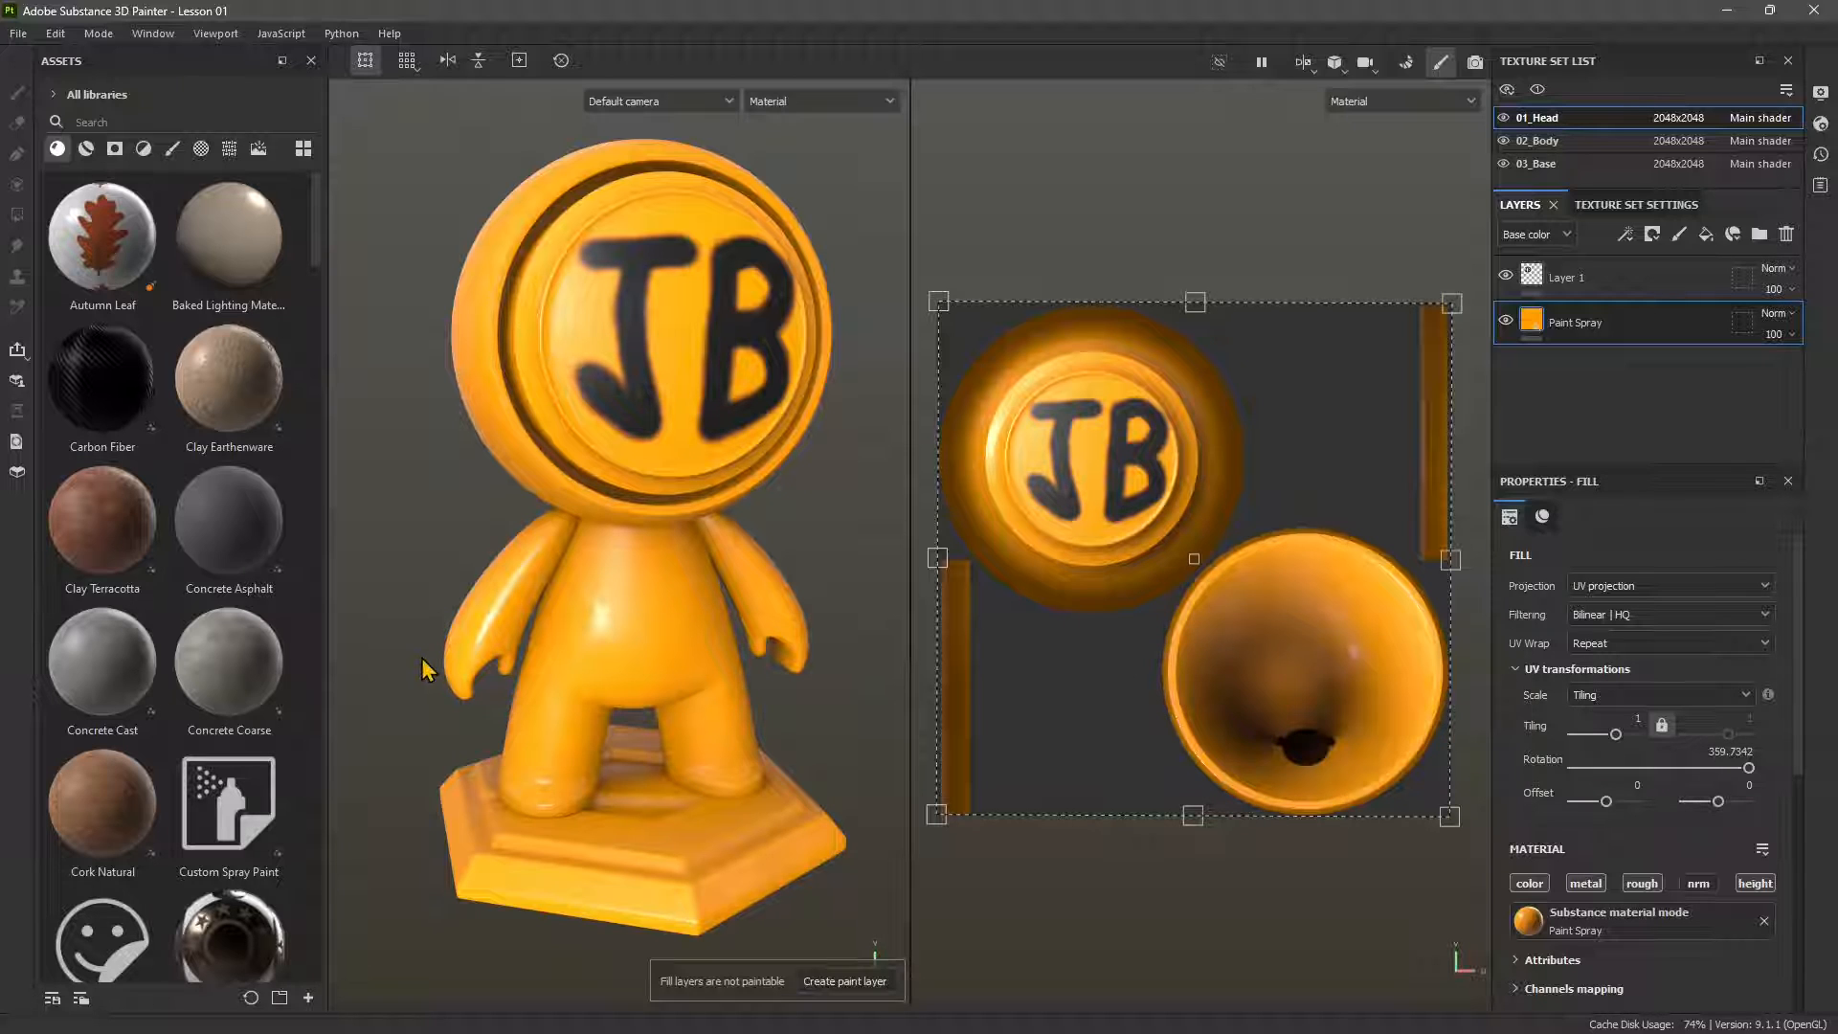
{"action": "key", "text": "ctrl"}
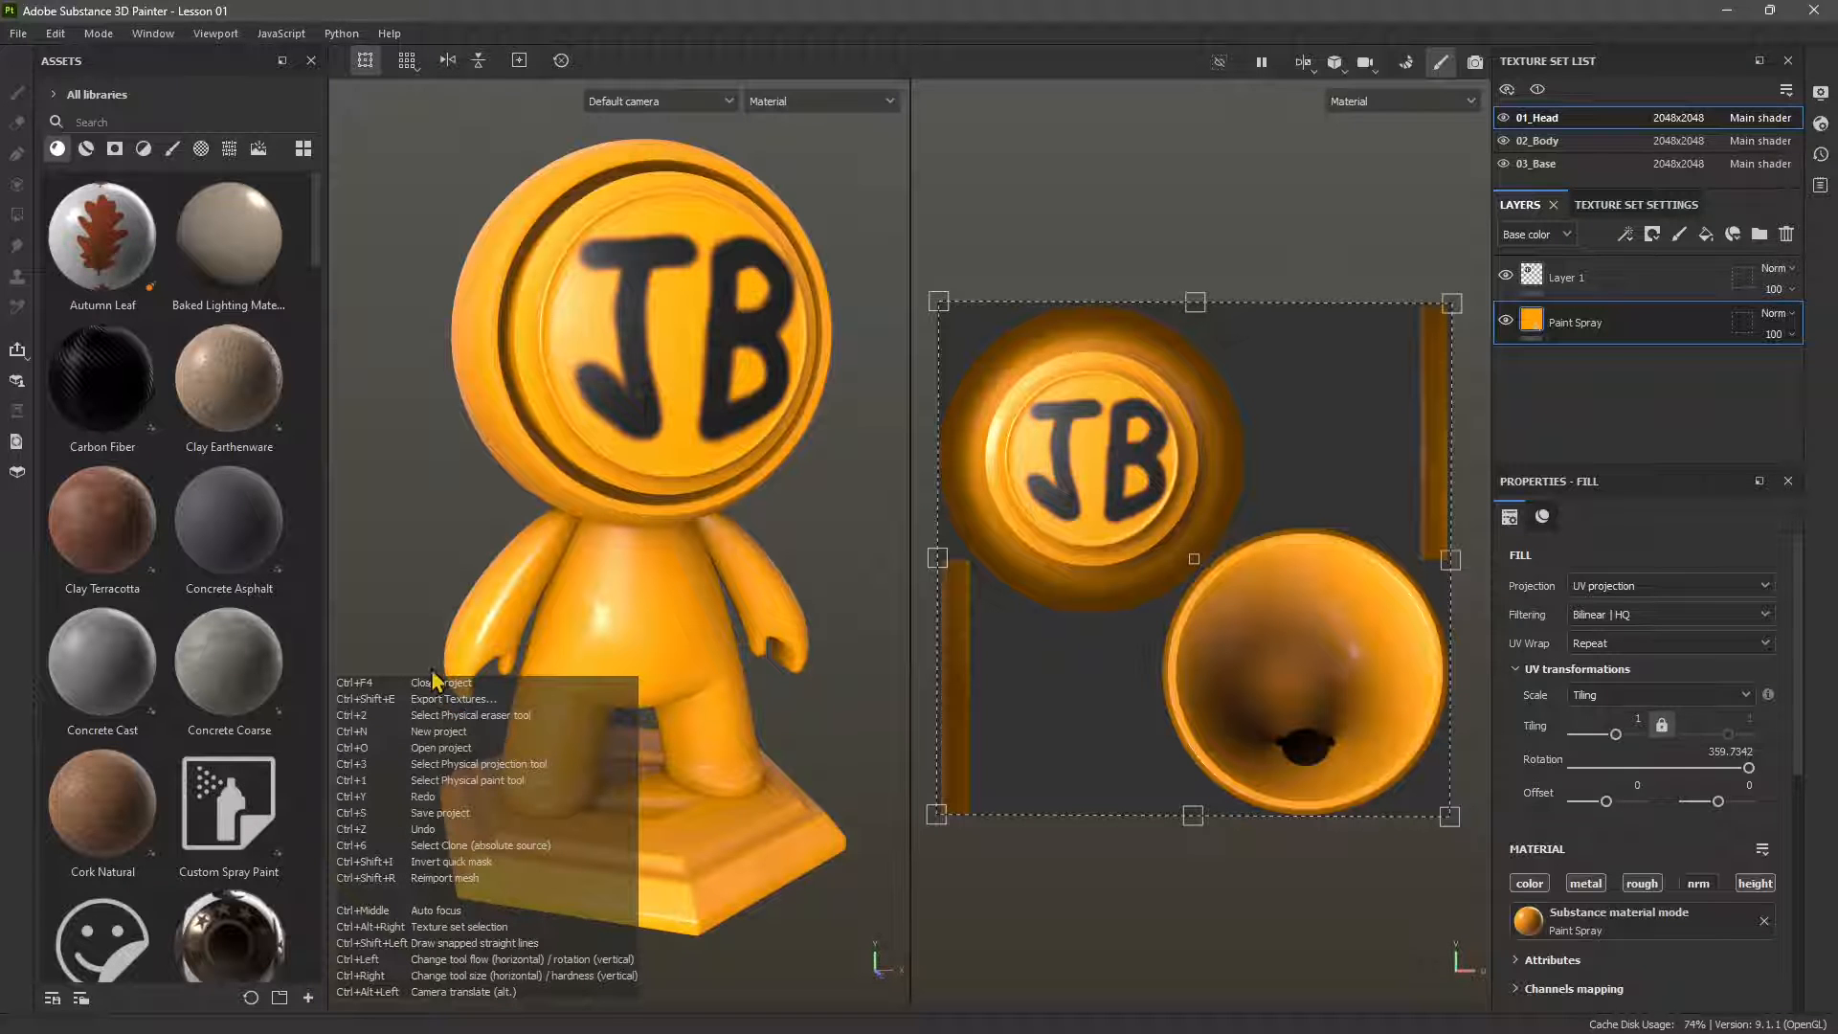
{"action": "key", "text": "shift"}
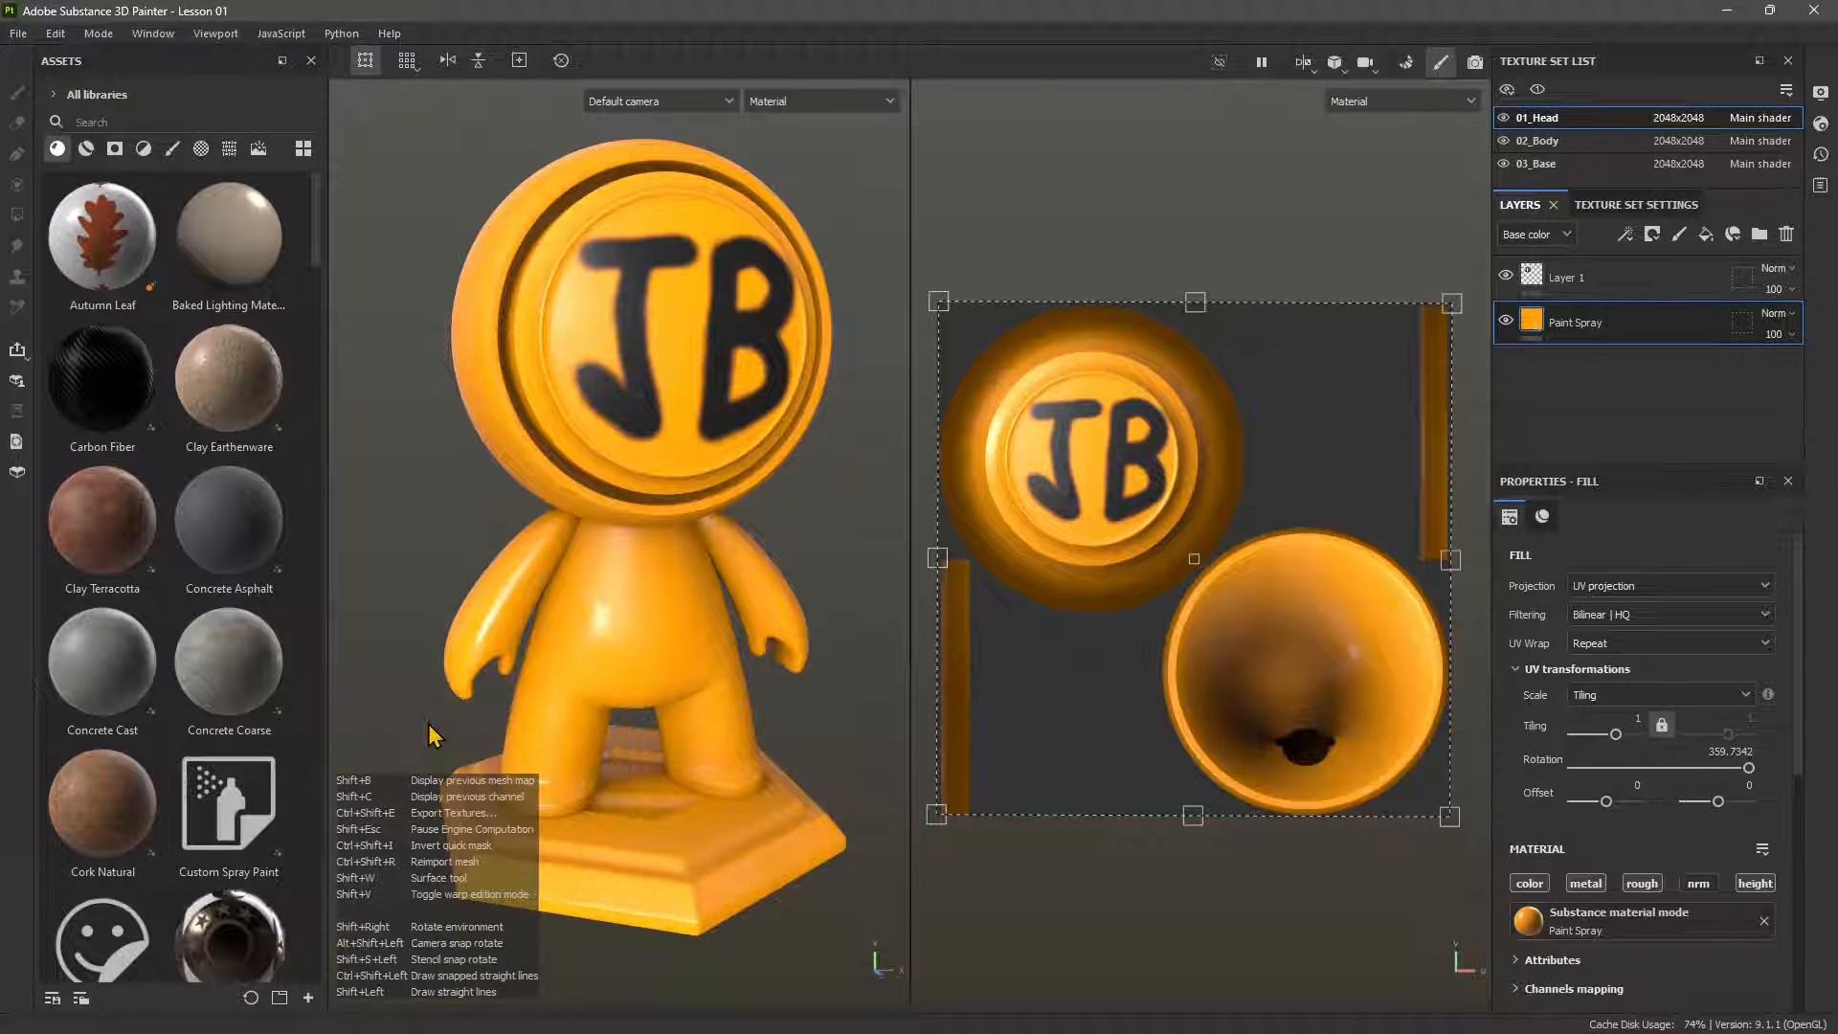
{"action": "key", "text": "alt"}
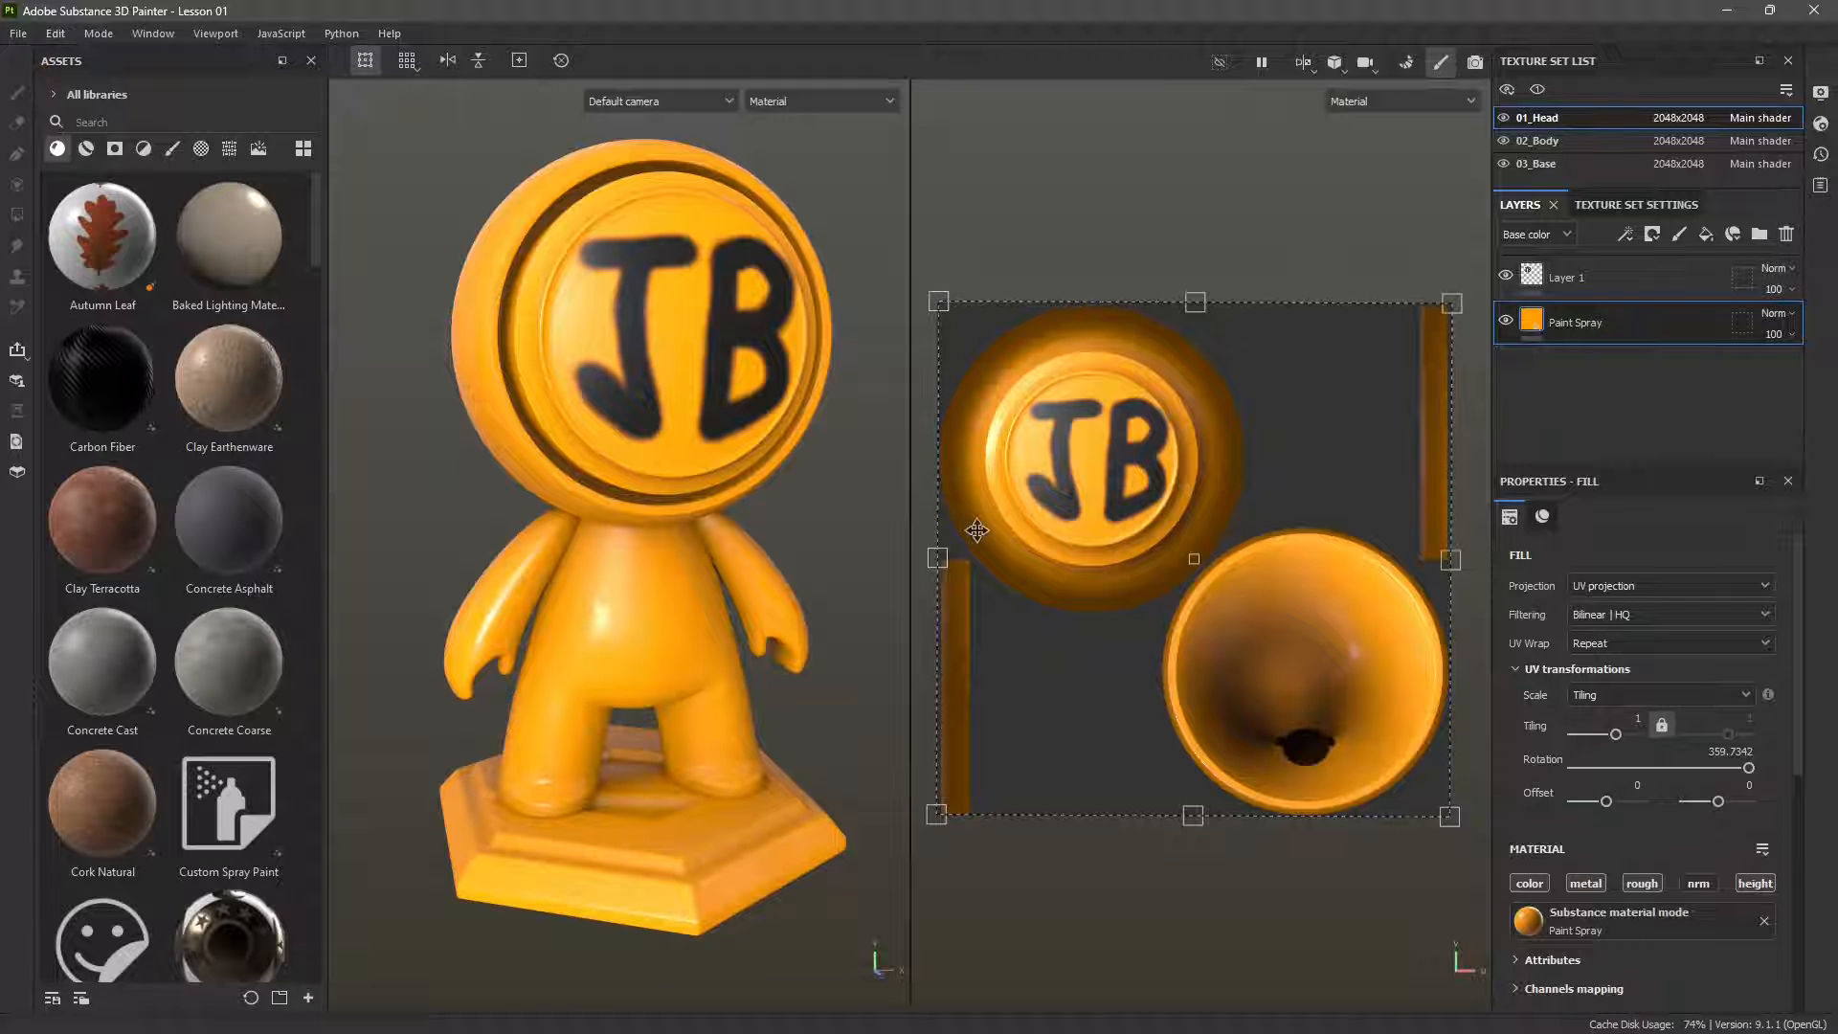
Adjust the camera options in the general settings: rotation speed 2.15, zoom speed 2.03 and wheel speed 1.42
{"action": "left_click", "coordinate": [59, 37]}
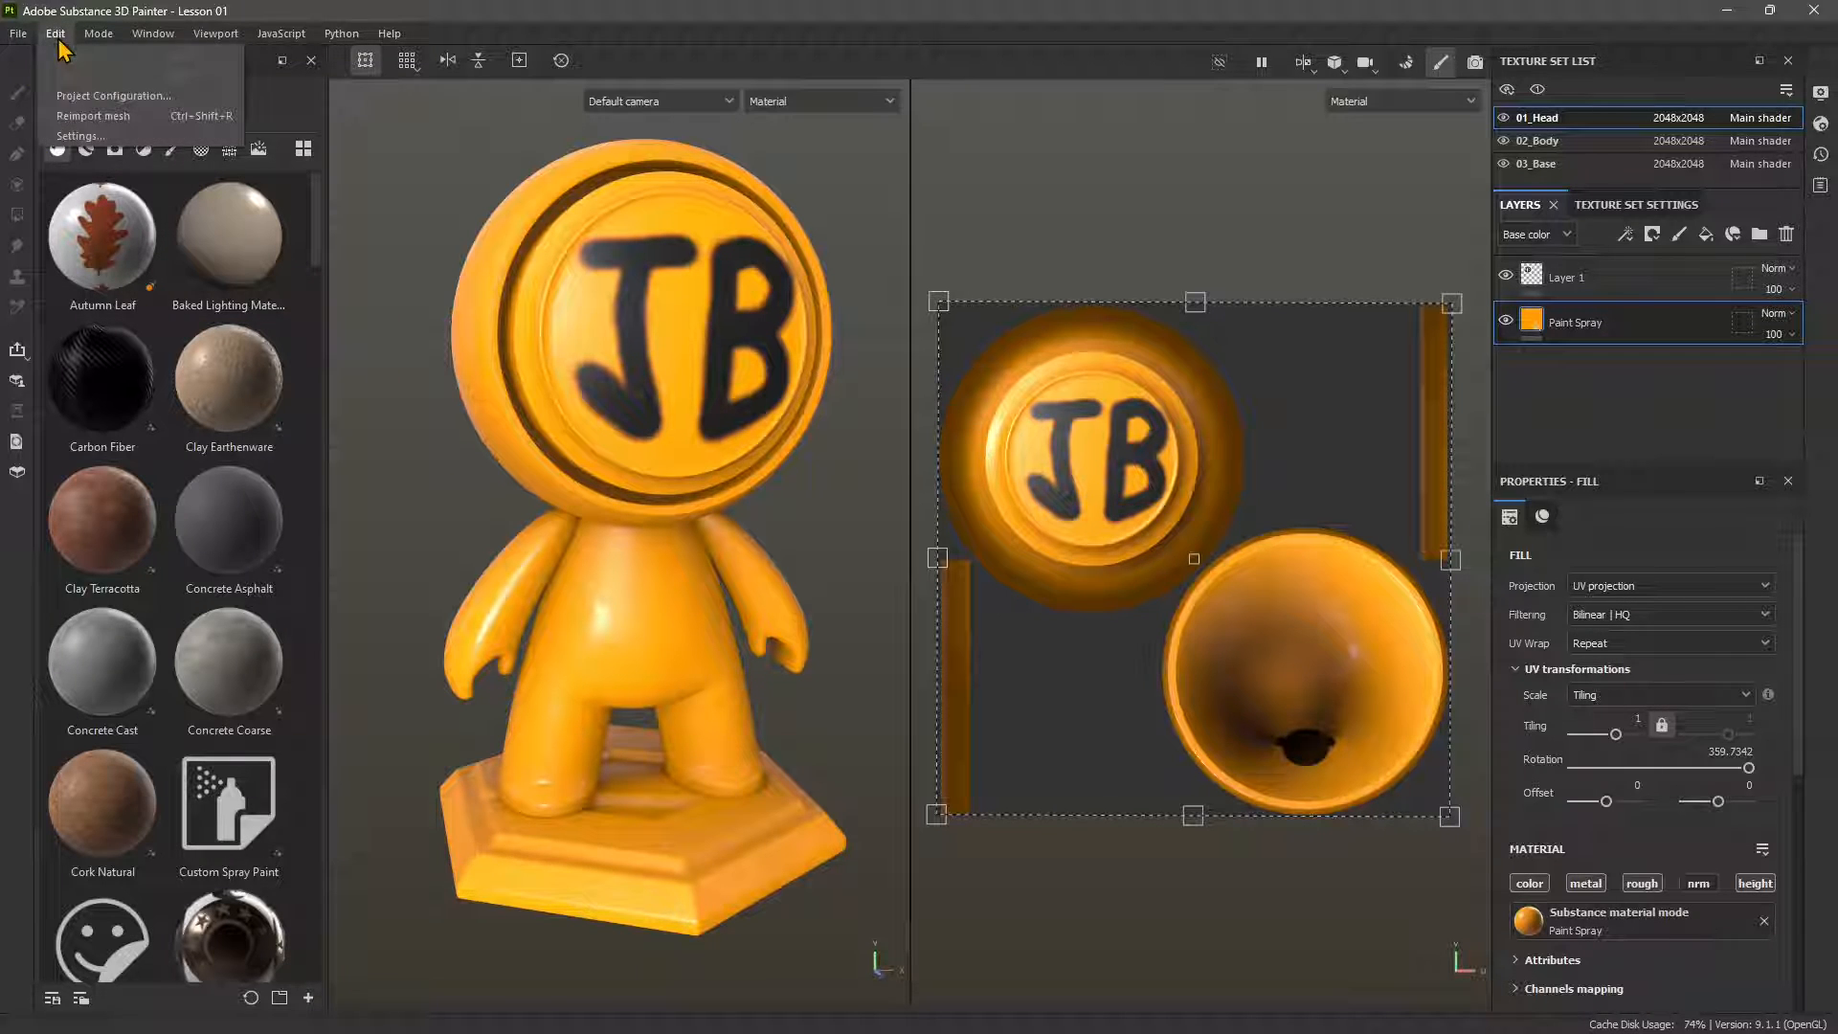
{"action": "left_click", "coordinate": [73, 136]}
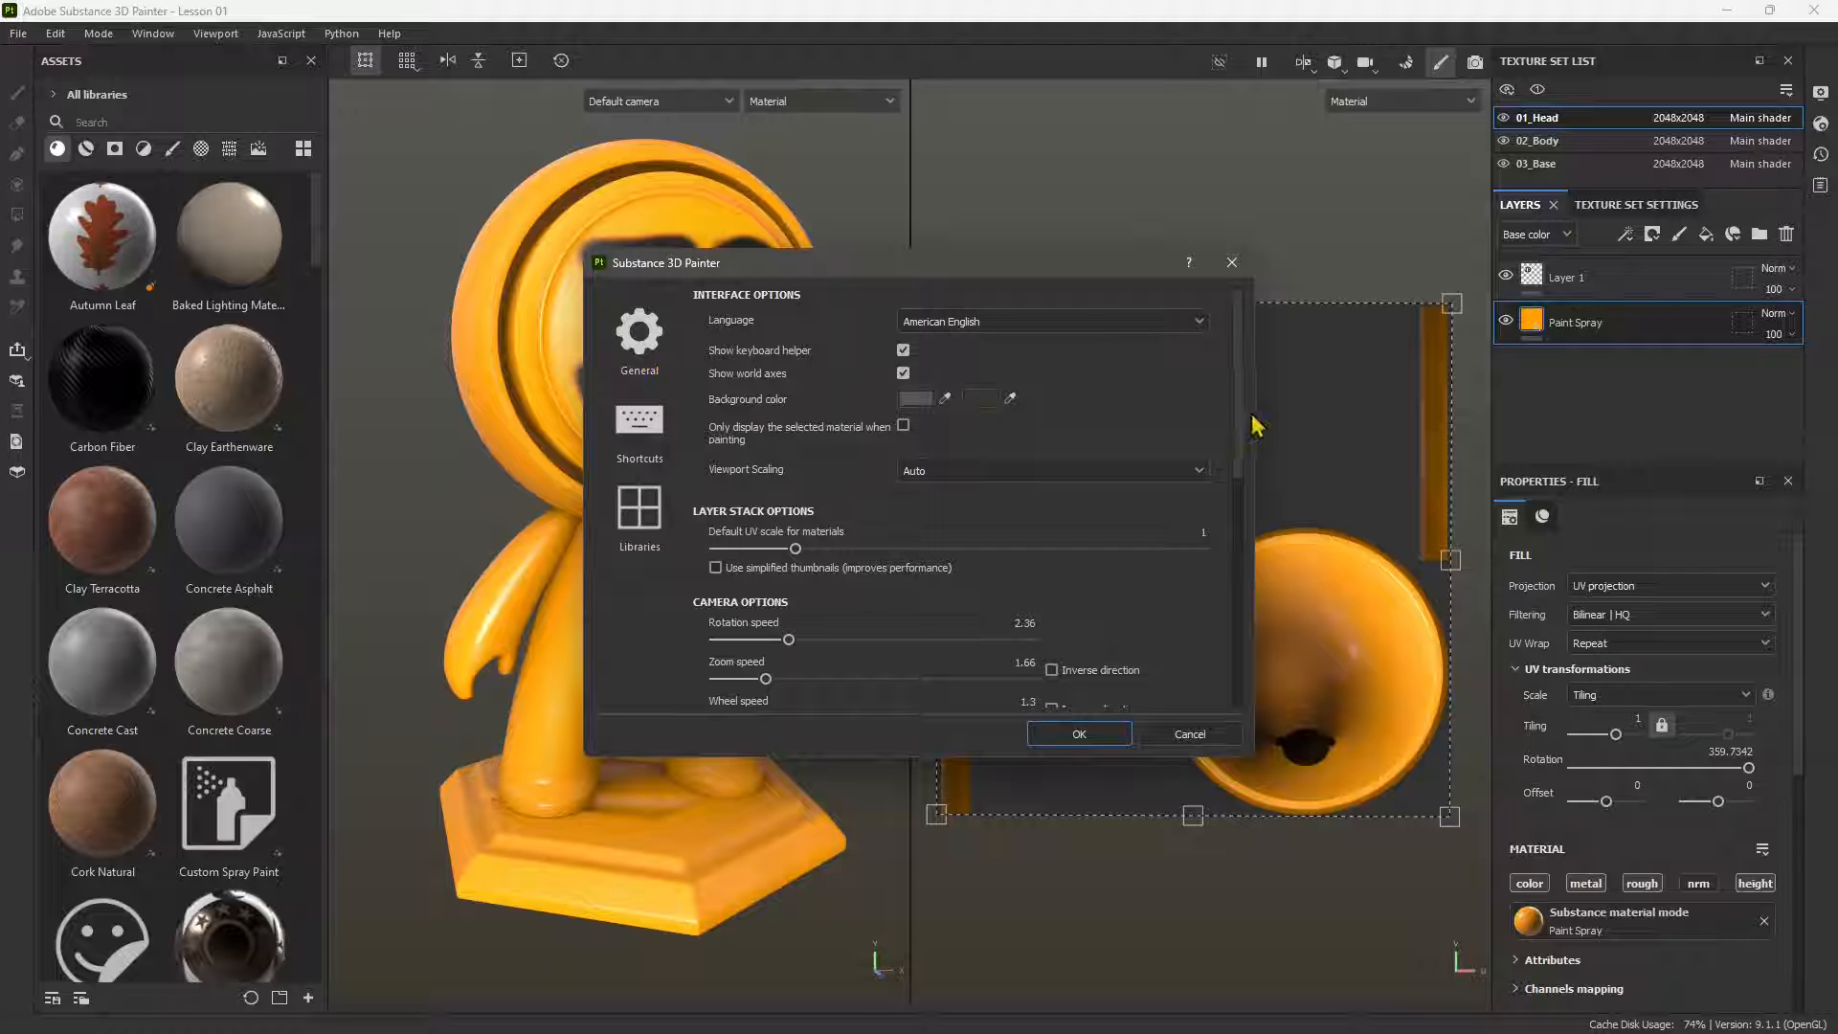
{"action": "scroll", "coordinate": [1246, 460], "scroll_direction": "down", "scroll_amount": 2}
{"action": "scroll", "coordinate": [1247, 460], "scroll_direction": "down", "scroll_amount": 3}
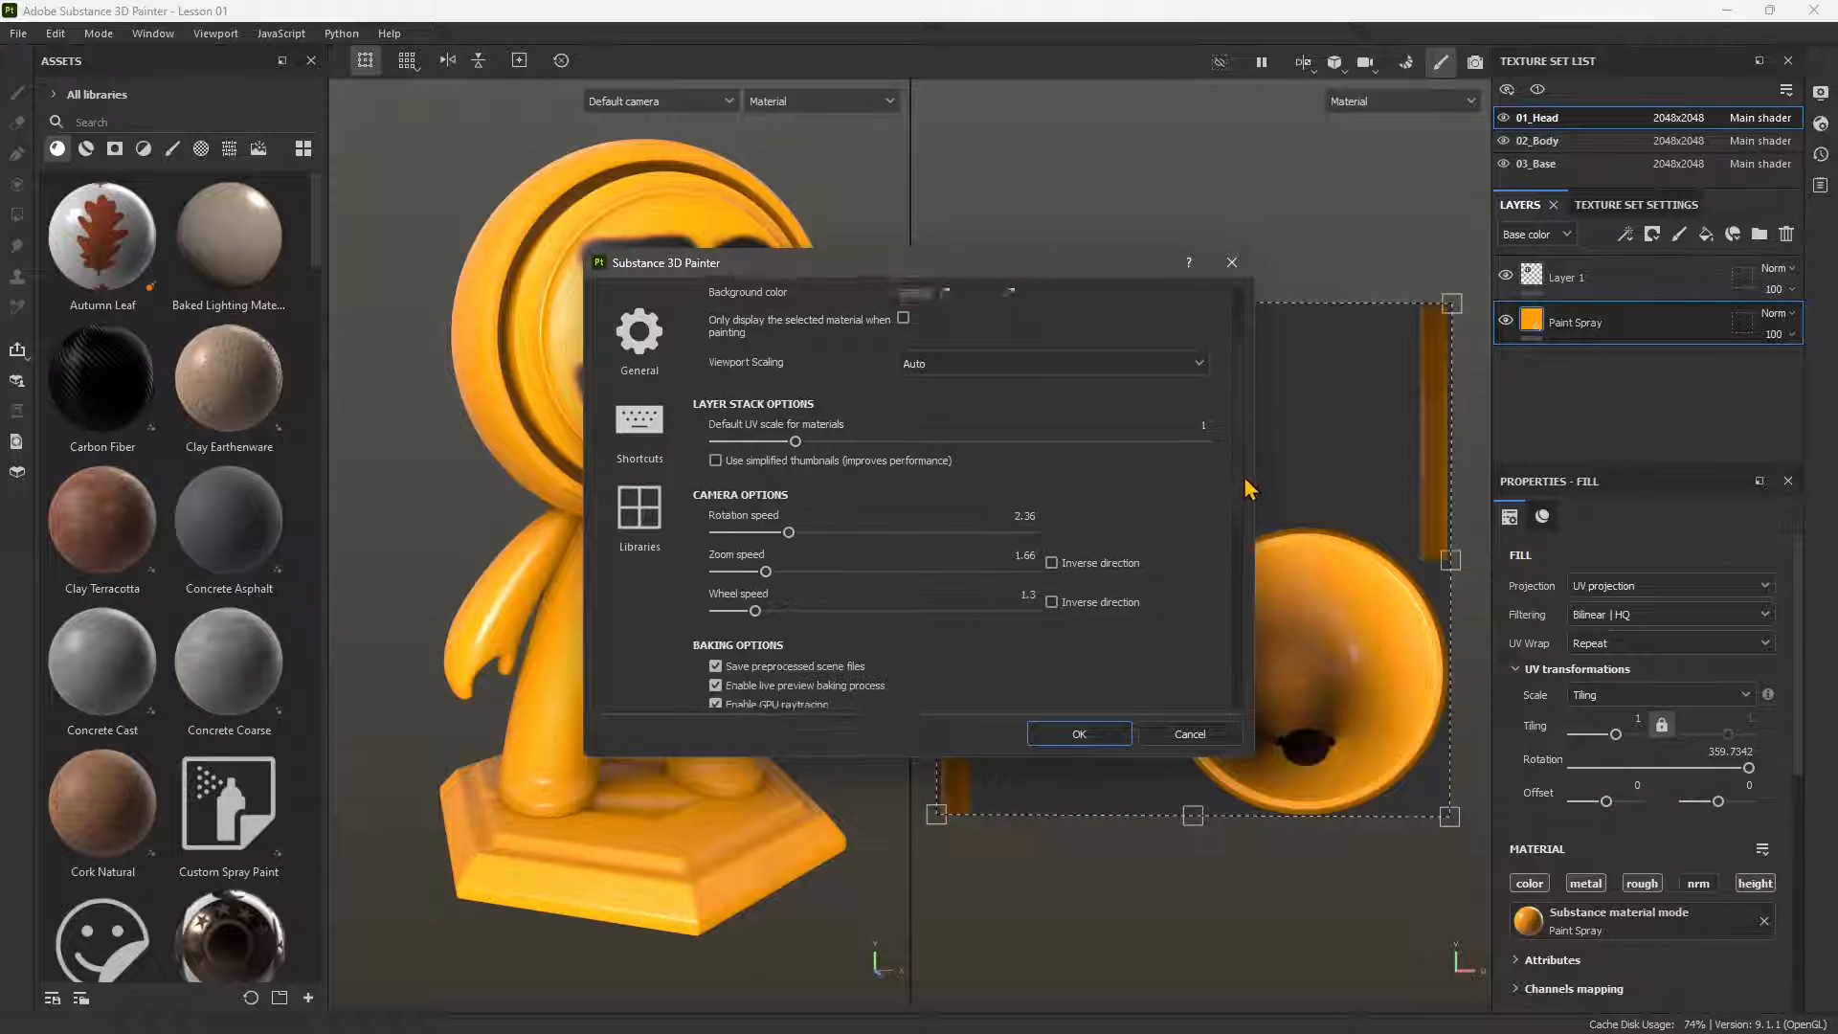
{"action": "left_click_drag", "start_coordinate": [789, 496], "coordinate": [763, 590]}
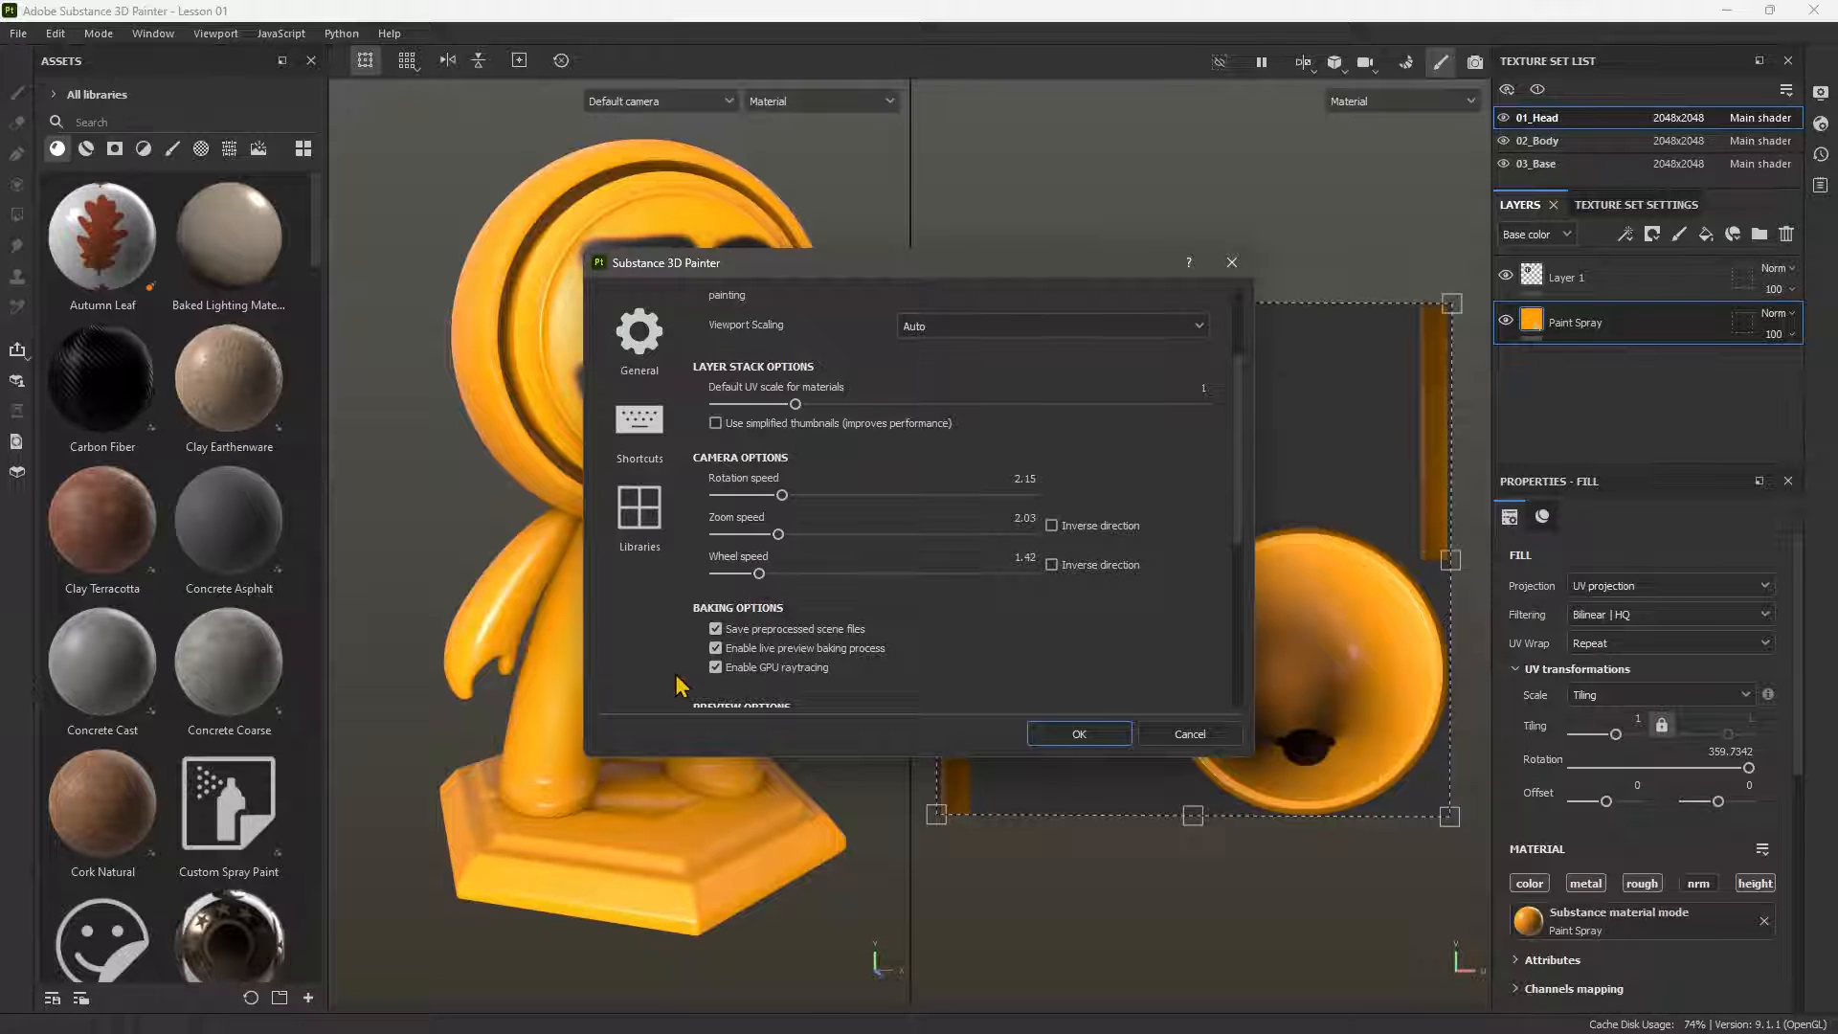
Try to assign D as the shortcut for the Display material action and check which action conflicts with it
{"action": "left_click", "coordinate": [651, 442]}
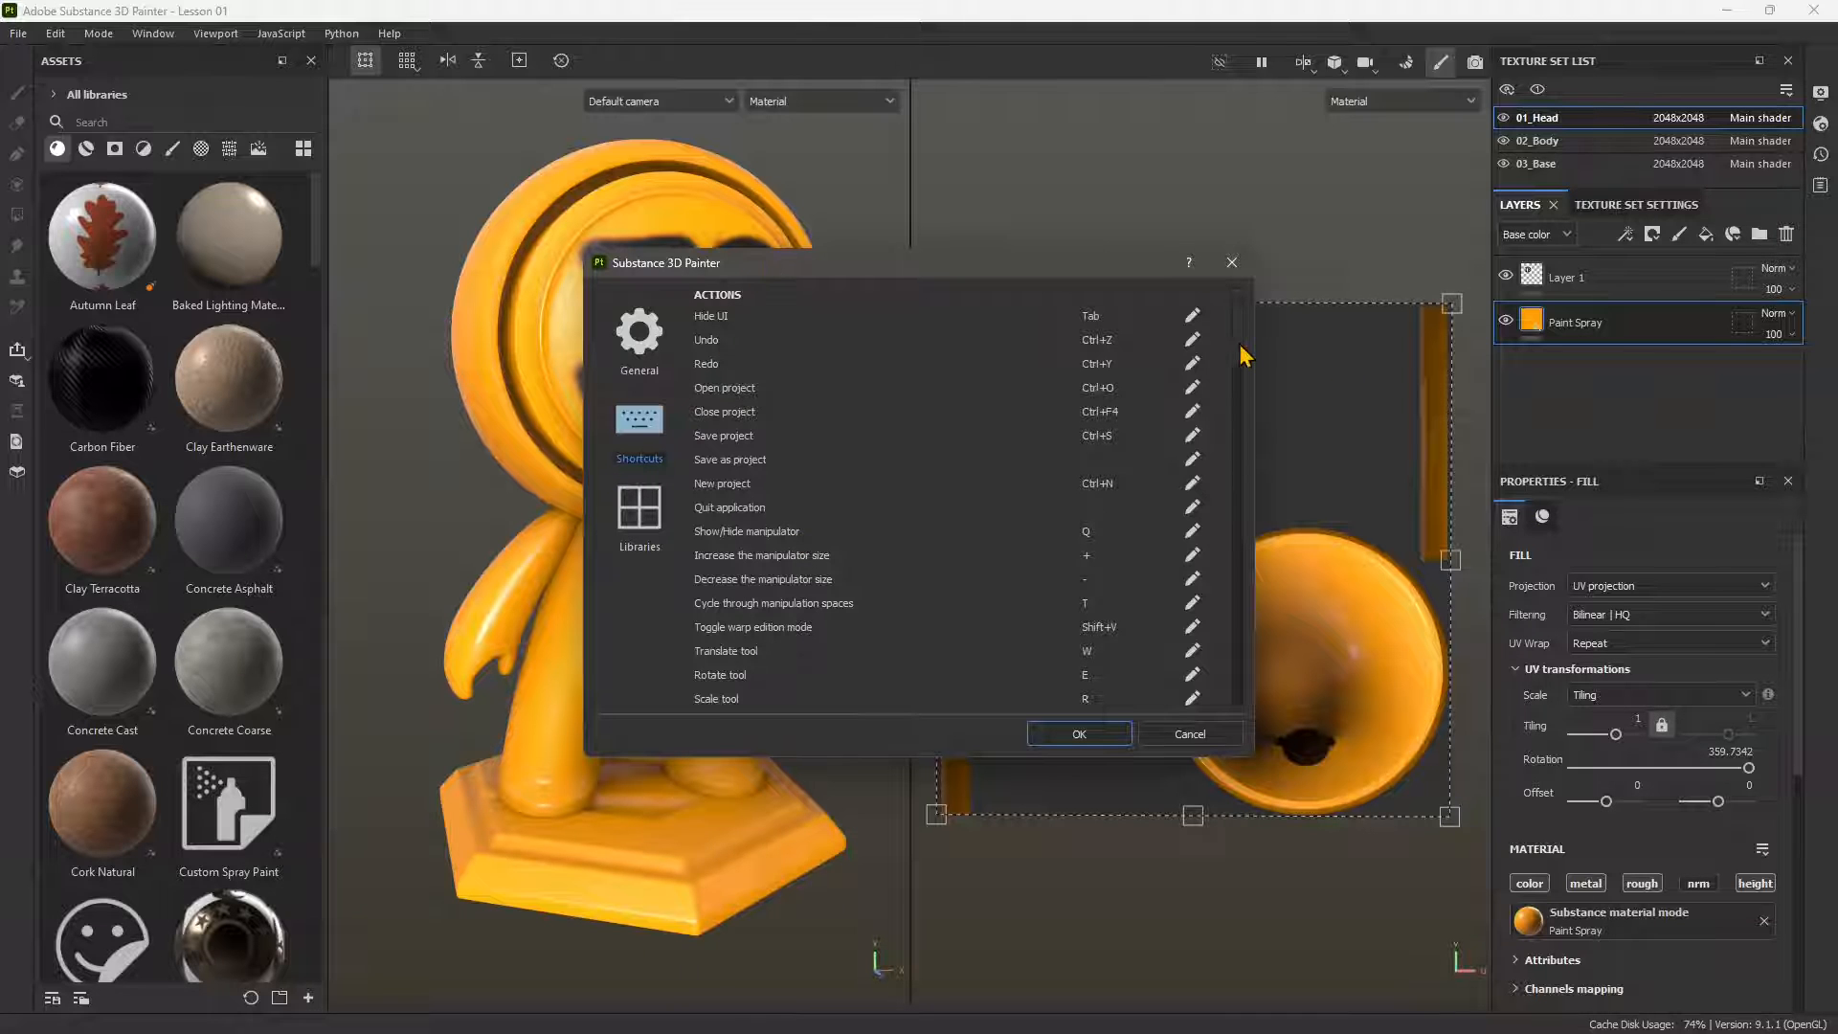
{"action": "left_click_drag", "start_coordinate": [1238, 331], "coordinate": [1252, 550]}
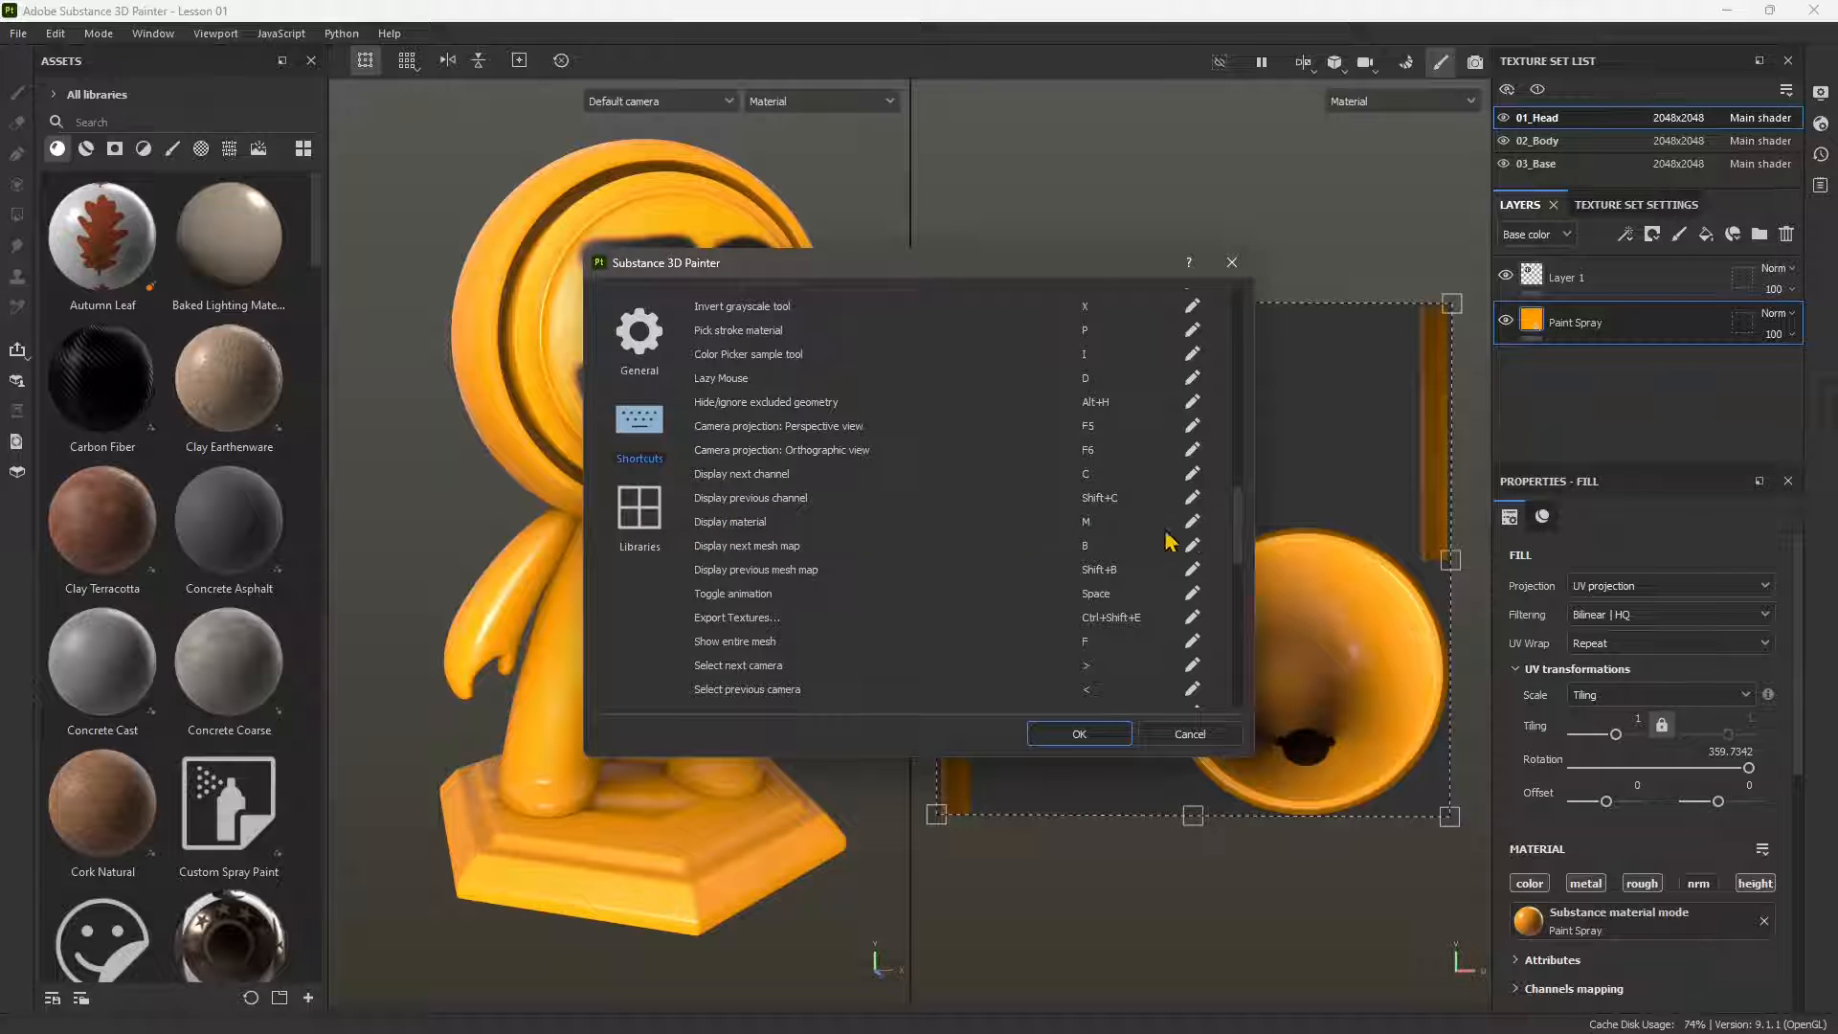
{"action": "left_click", "coordinate": [1192, 521]}
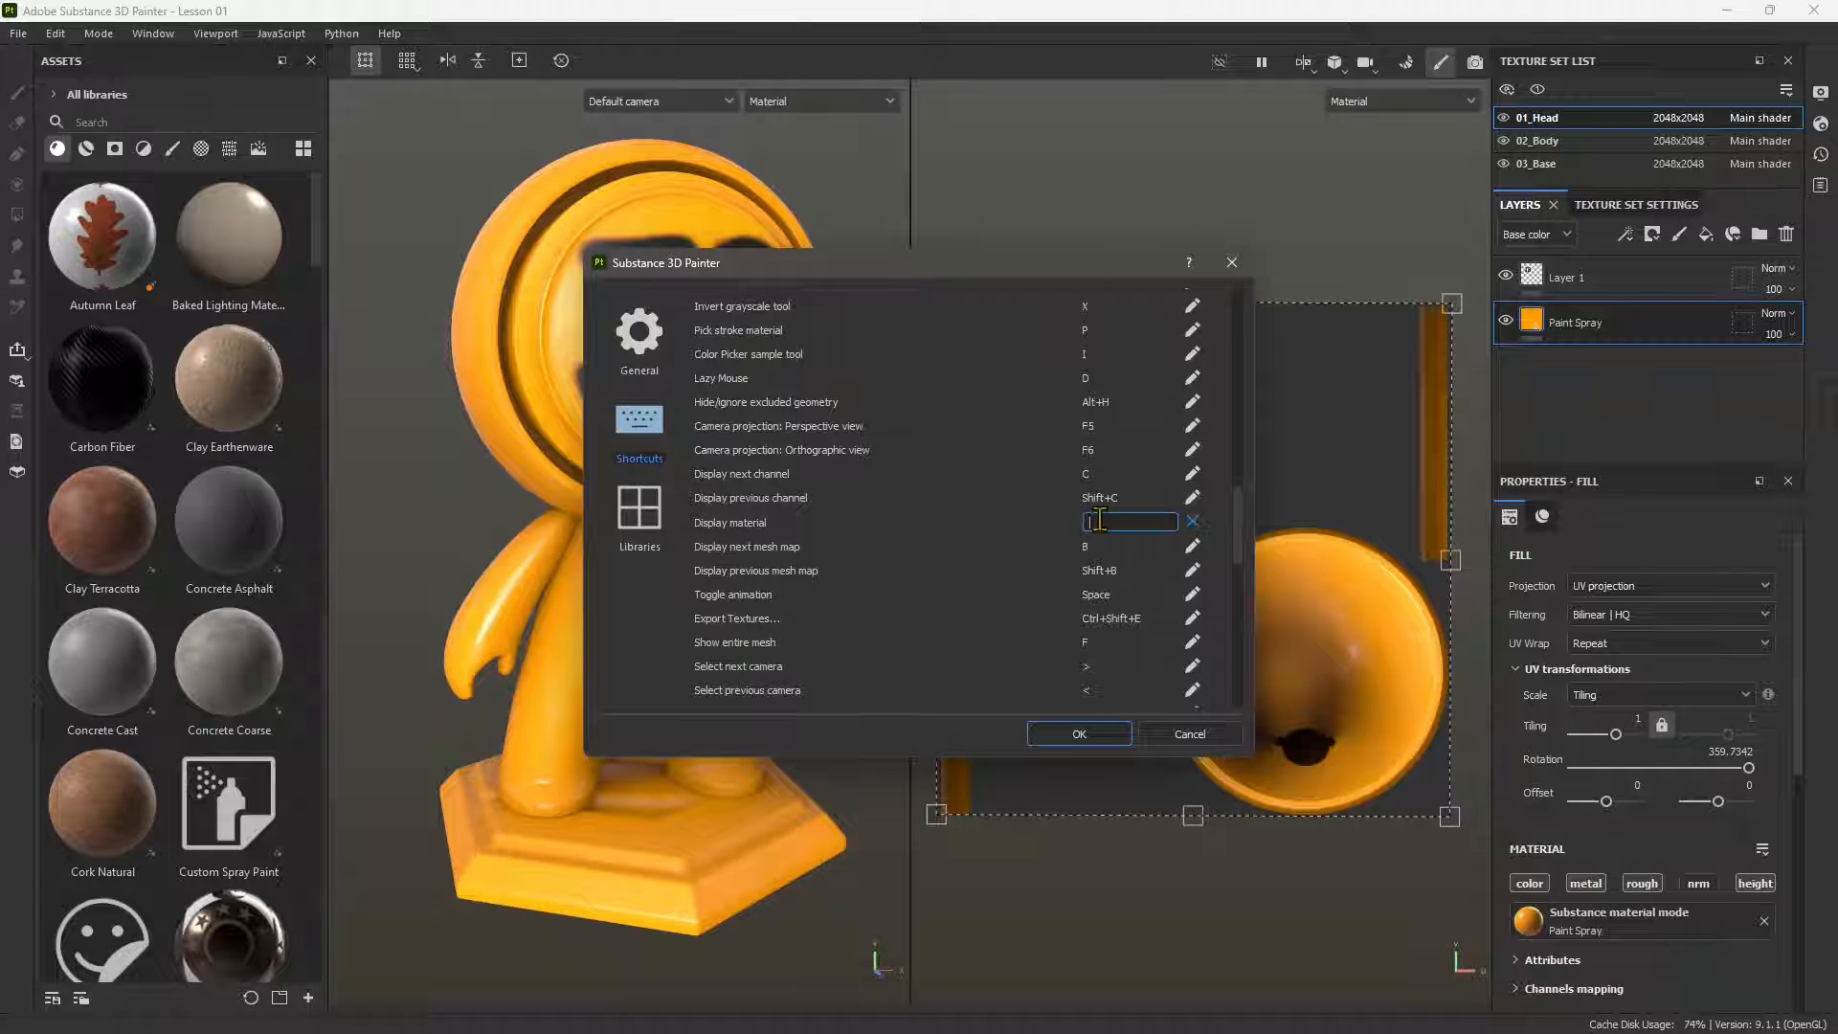
{"action": "key", "text": "d"}
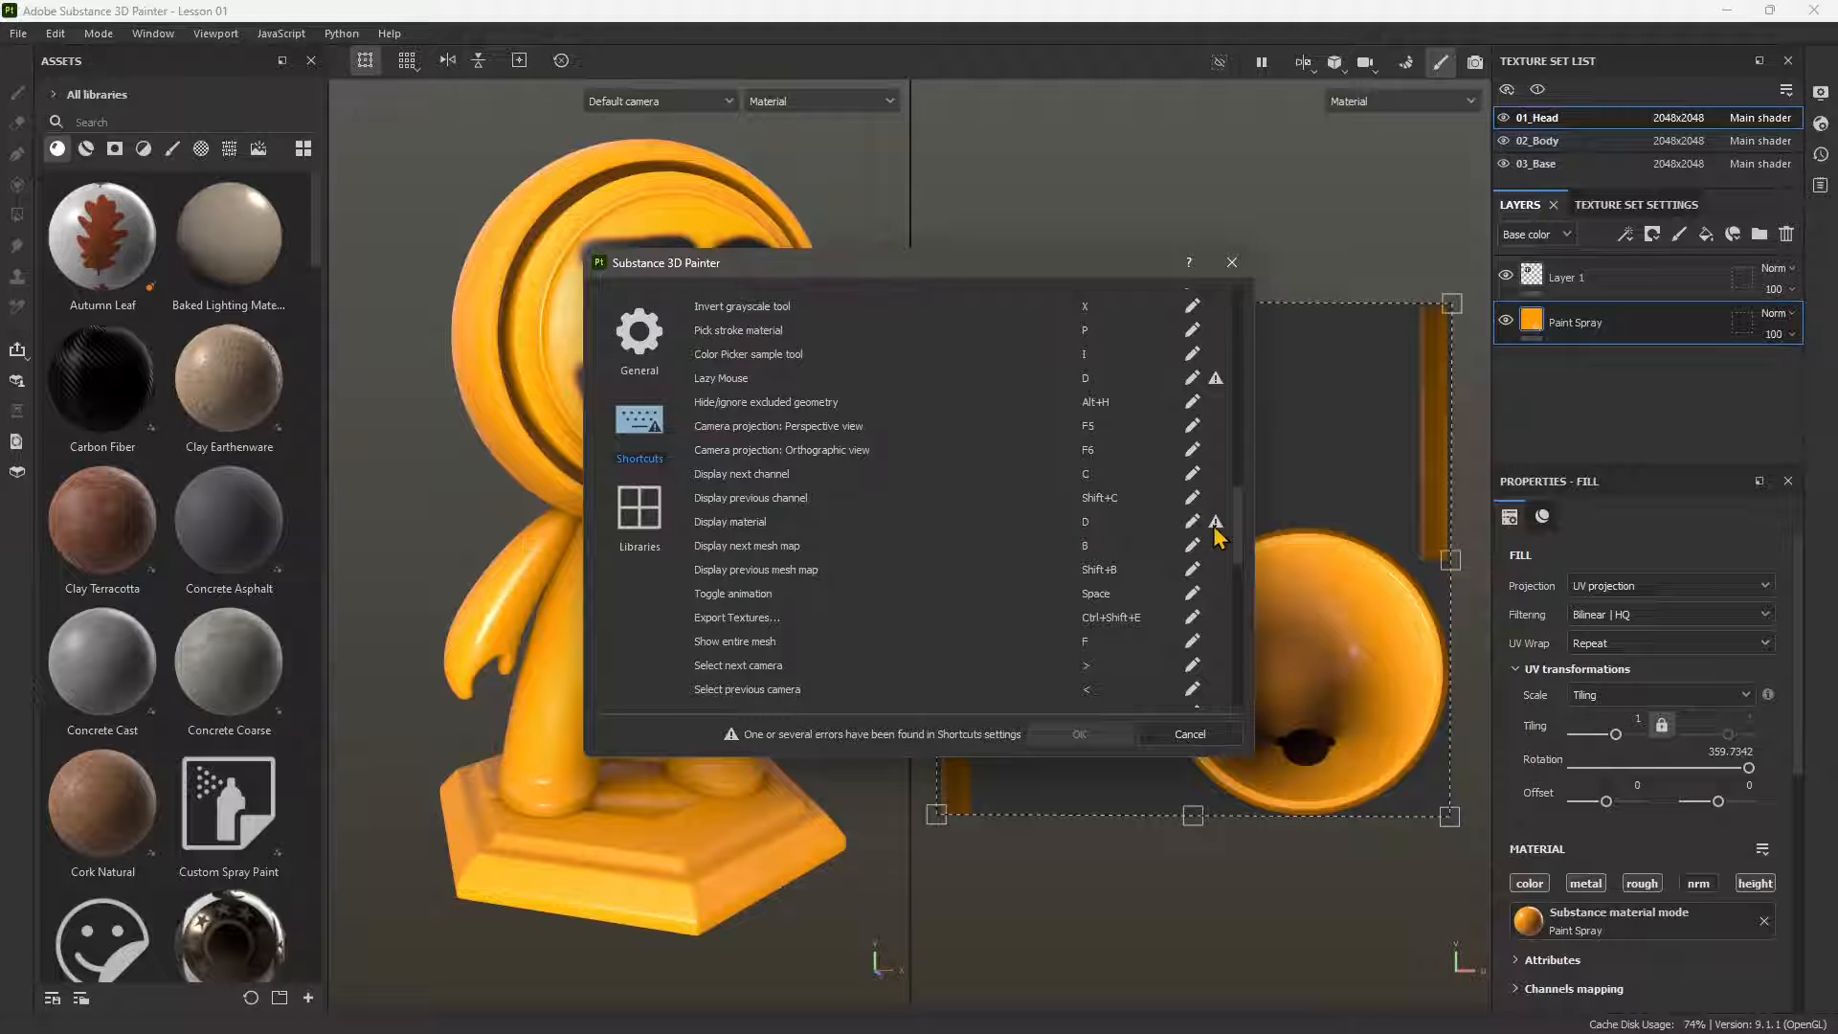
{"action": "mouse_move", "coordinate": [1215, 522]}
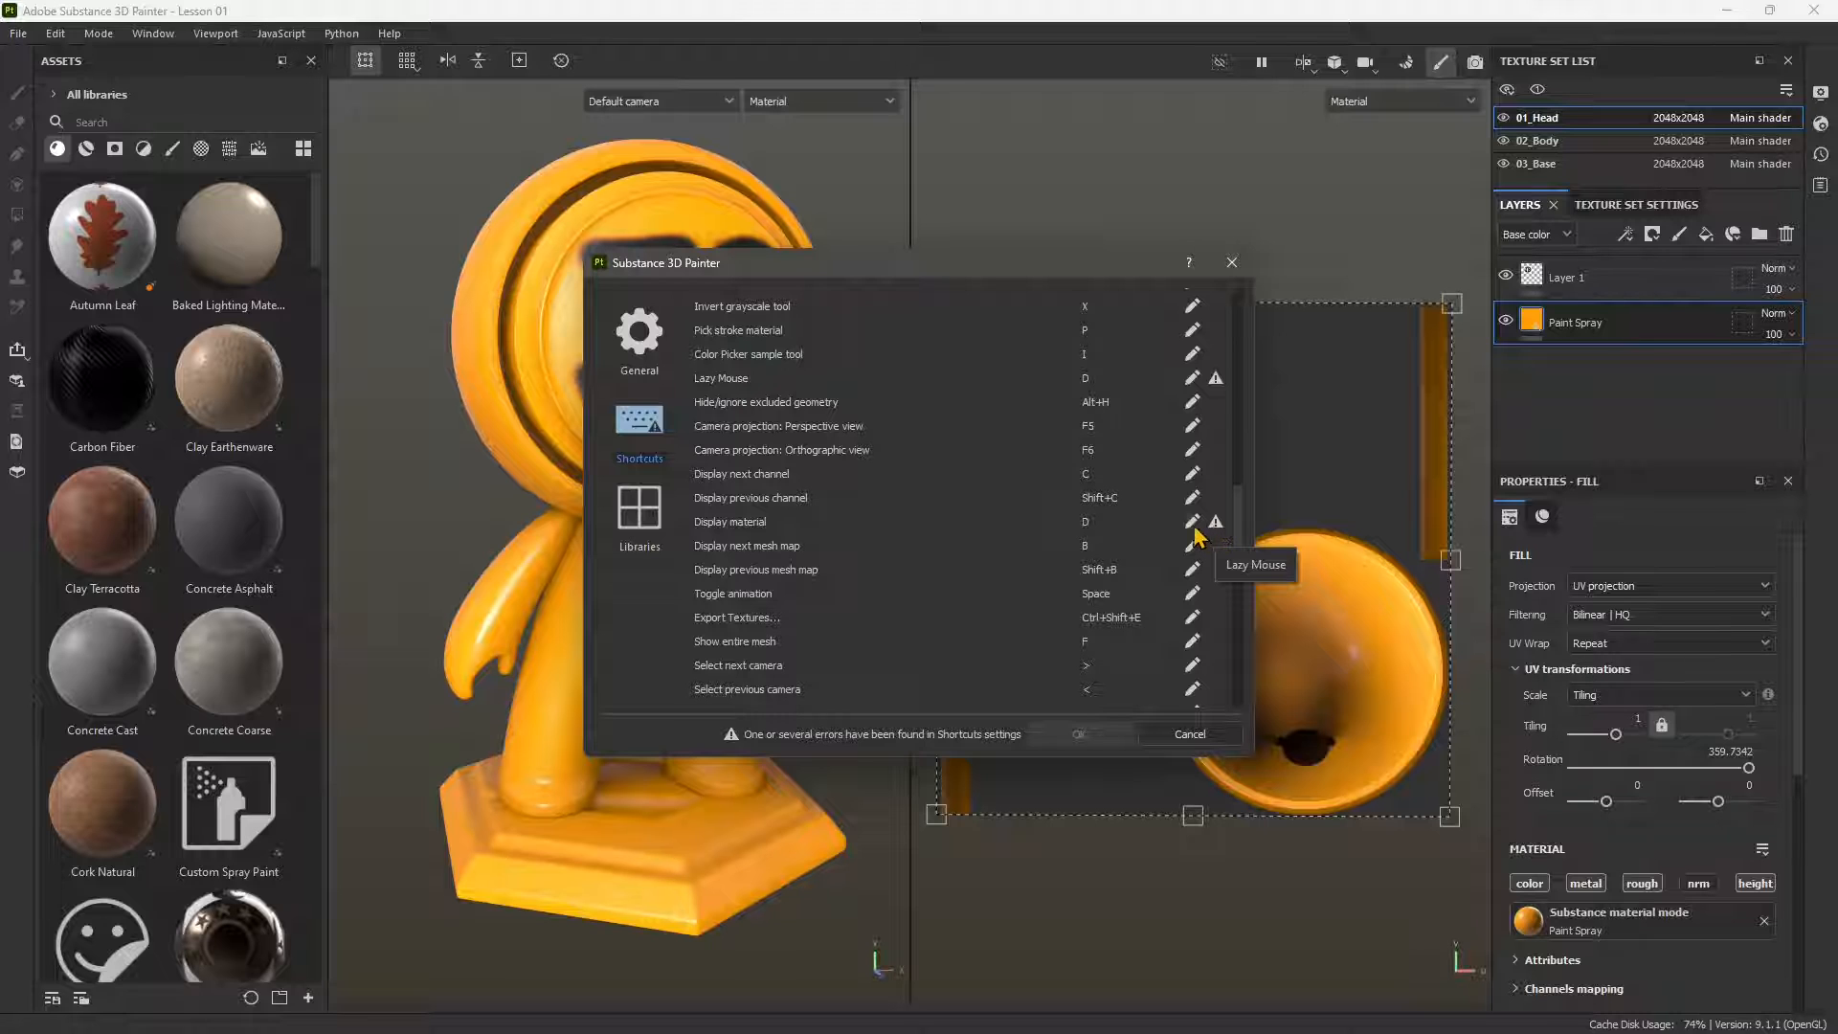
Try Y as the shortcut for Display material, and set it to Ctrl+M instead
{"action": "left_click", "coordinate": [1191, 521]}
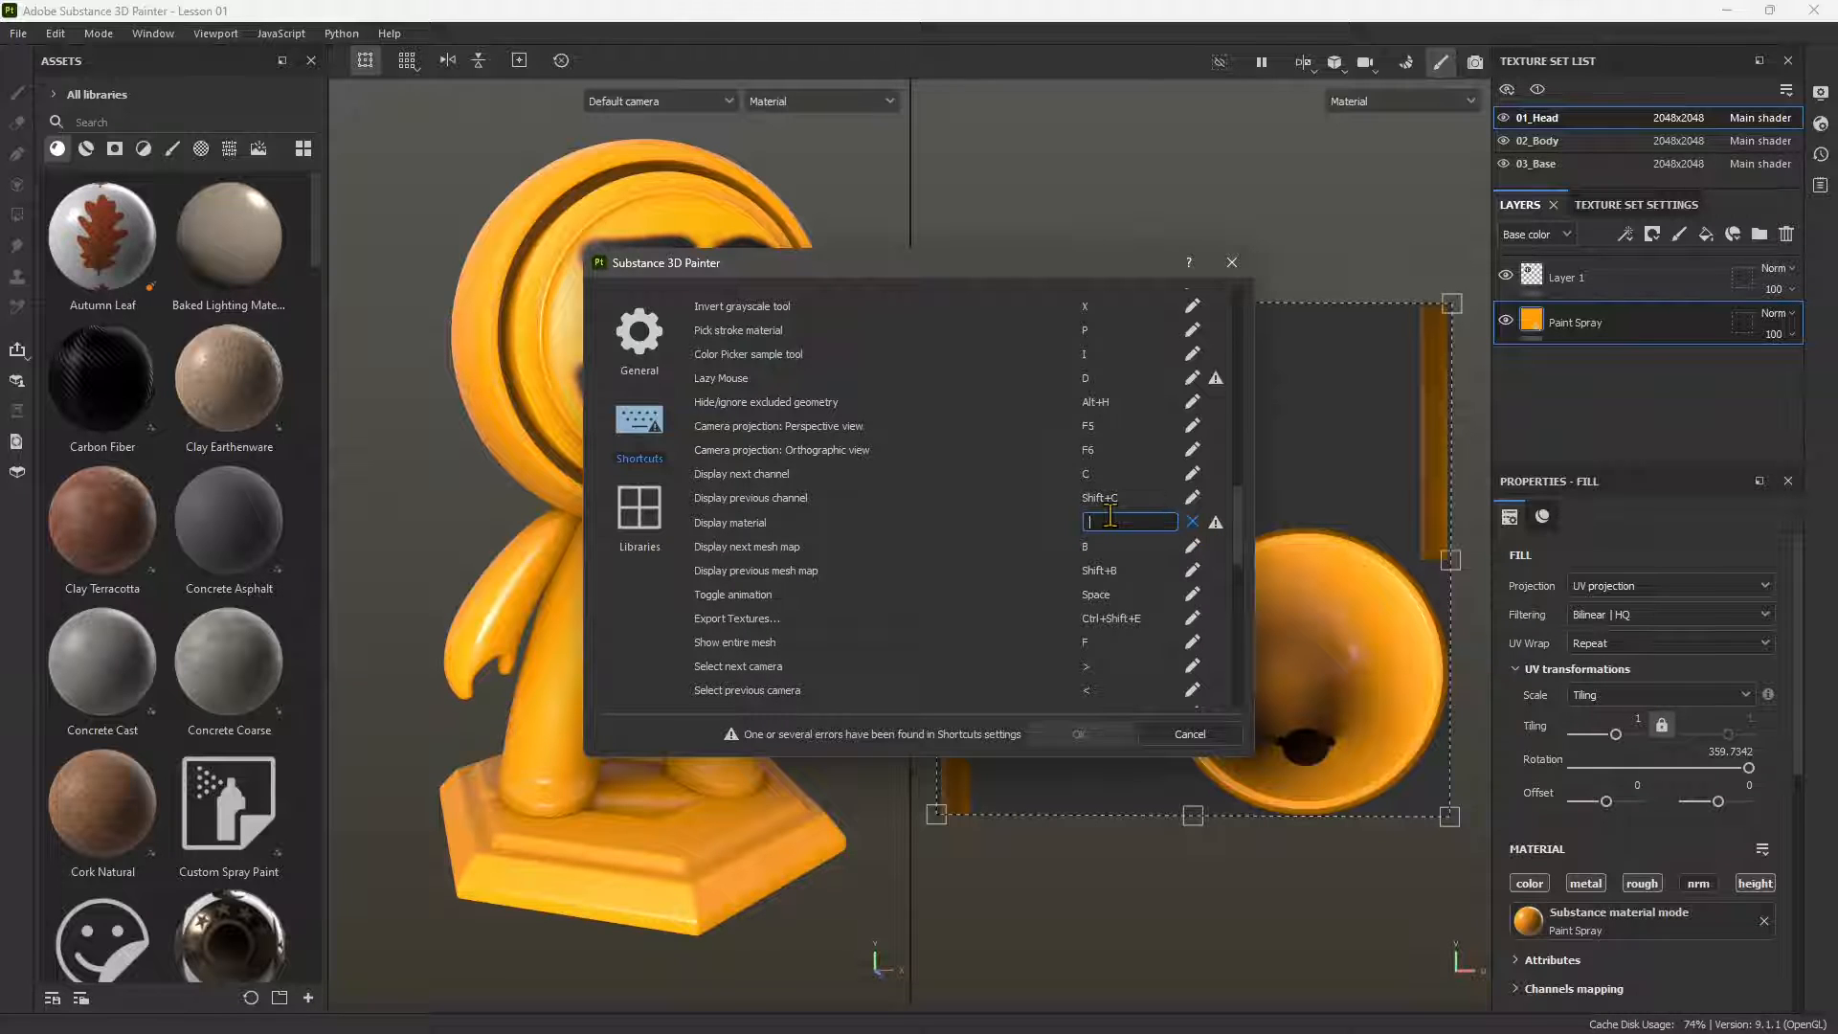
{"action": "key", "text": "y"}
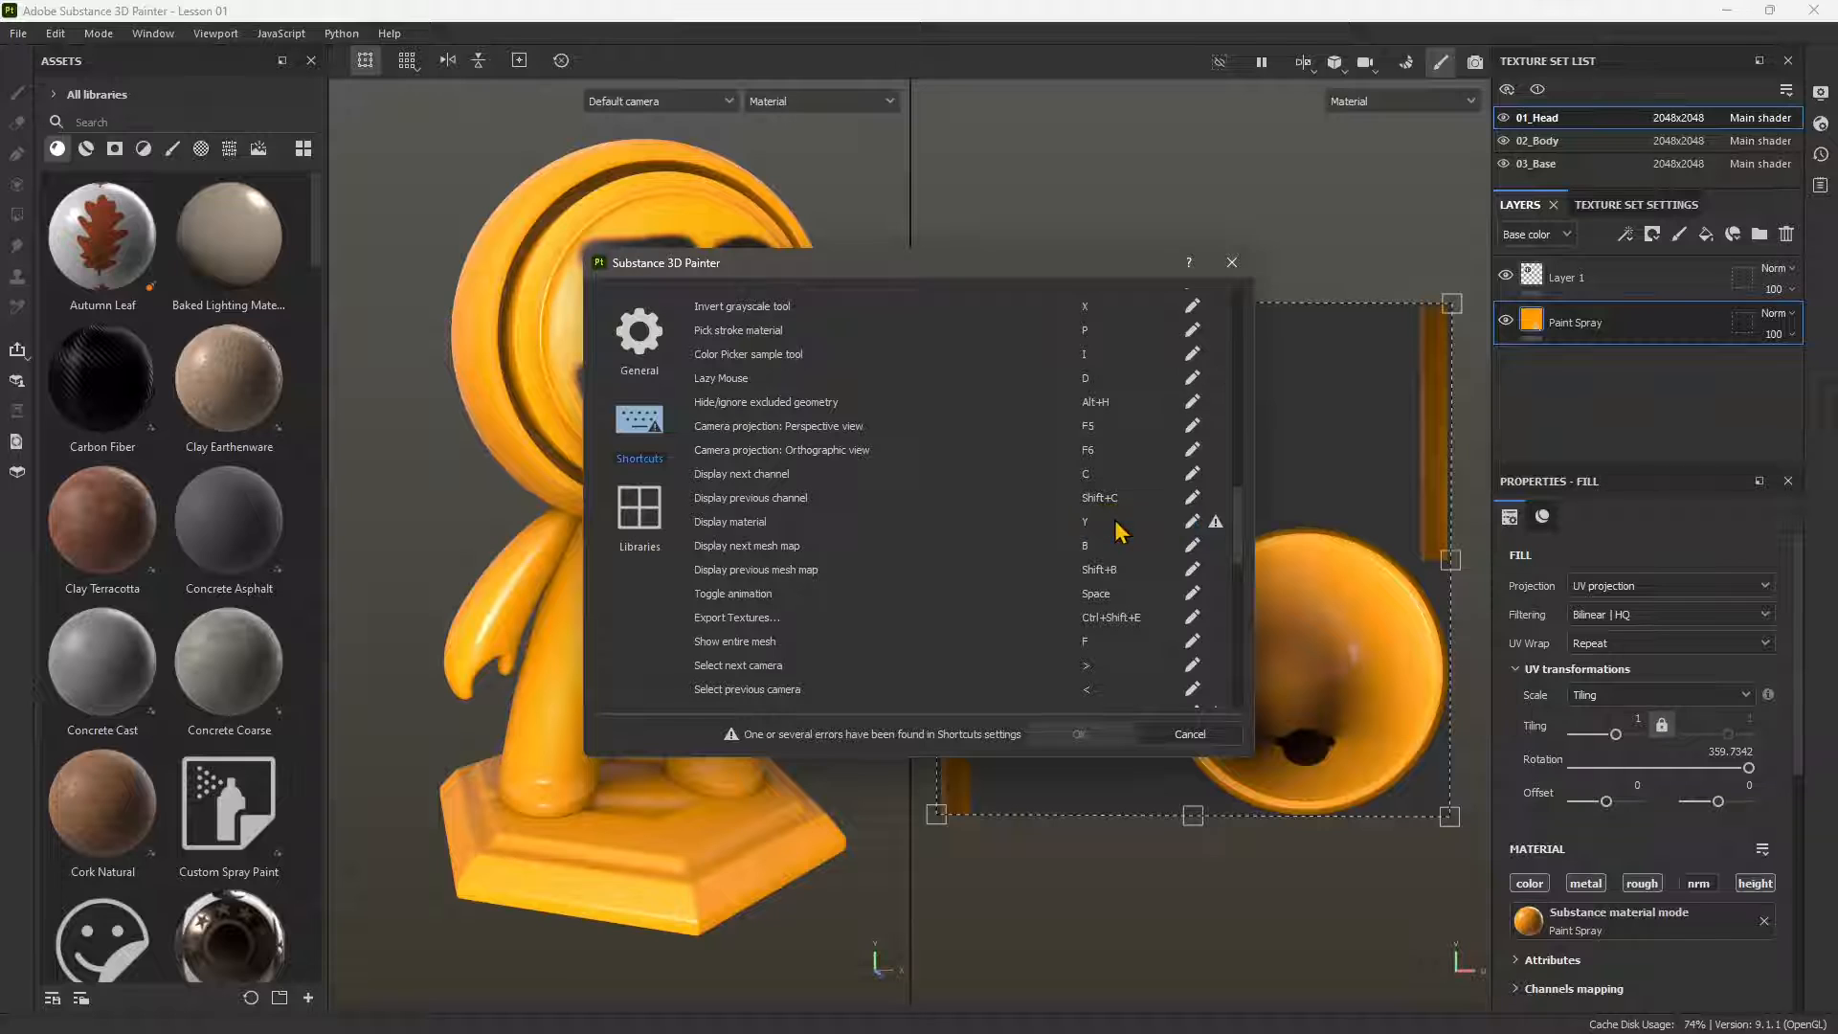
{"action": "left_click", "coordinate": [1192, 521]}
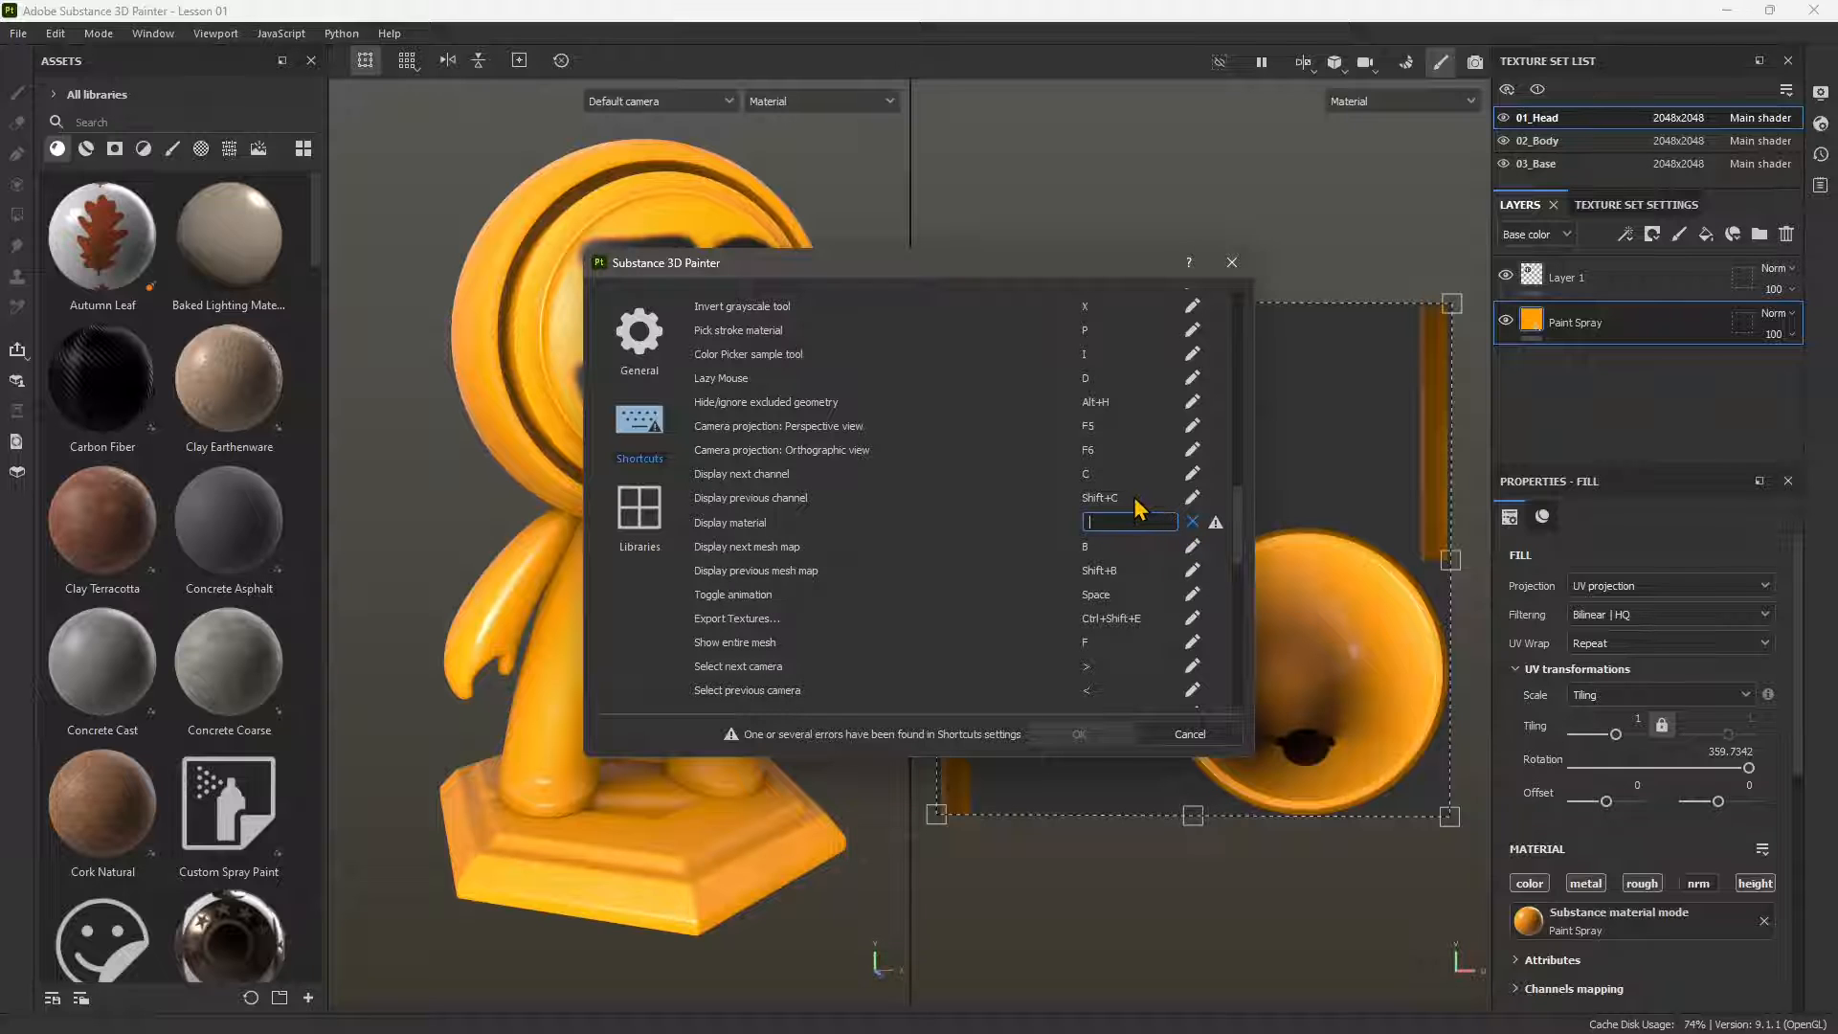
{"action": "key", "text": "ctrl+m"}
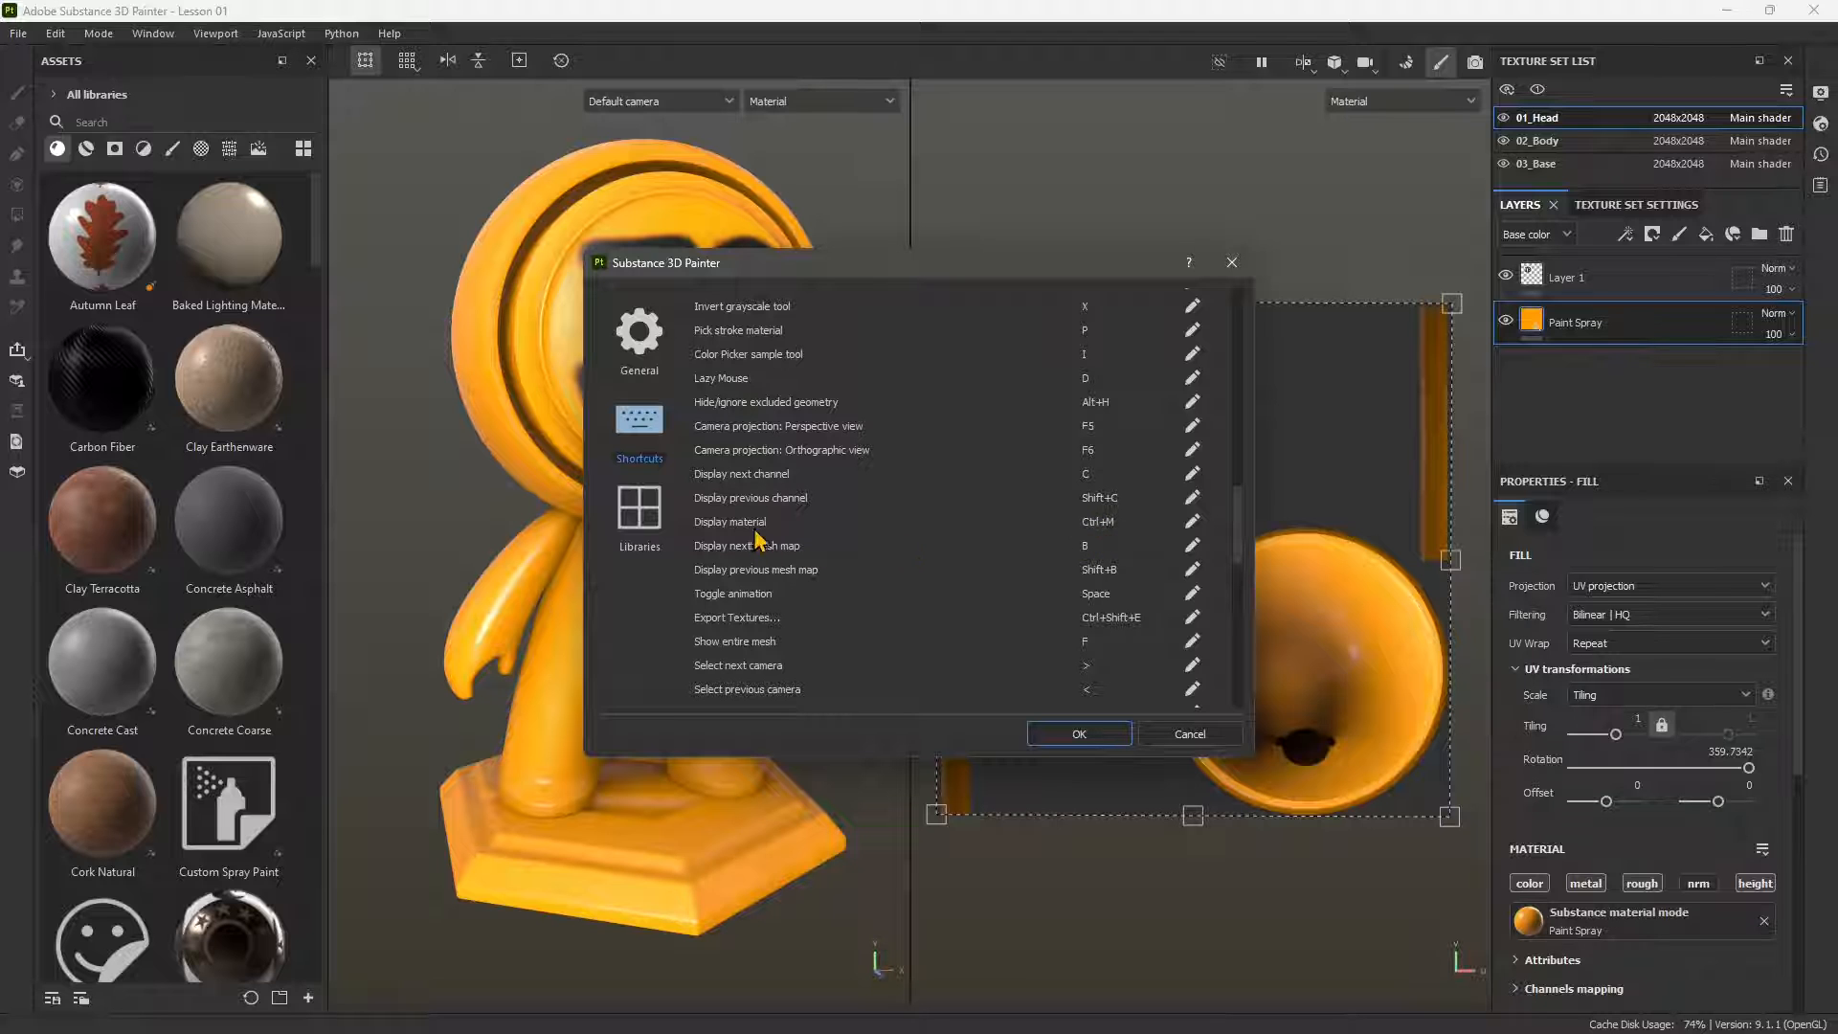
Review the shortcuts list in the preferences and reset all action and mouse shortcuts to their default values
{"action": "scroll", "coordinate": [1082, 445], "scroll_direction": "up", "scroll_amount": 5}
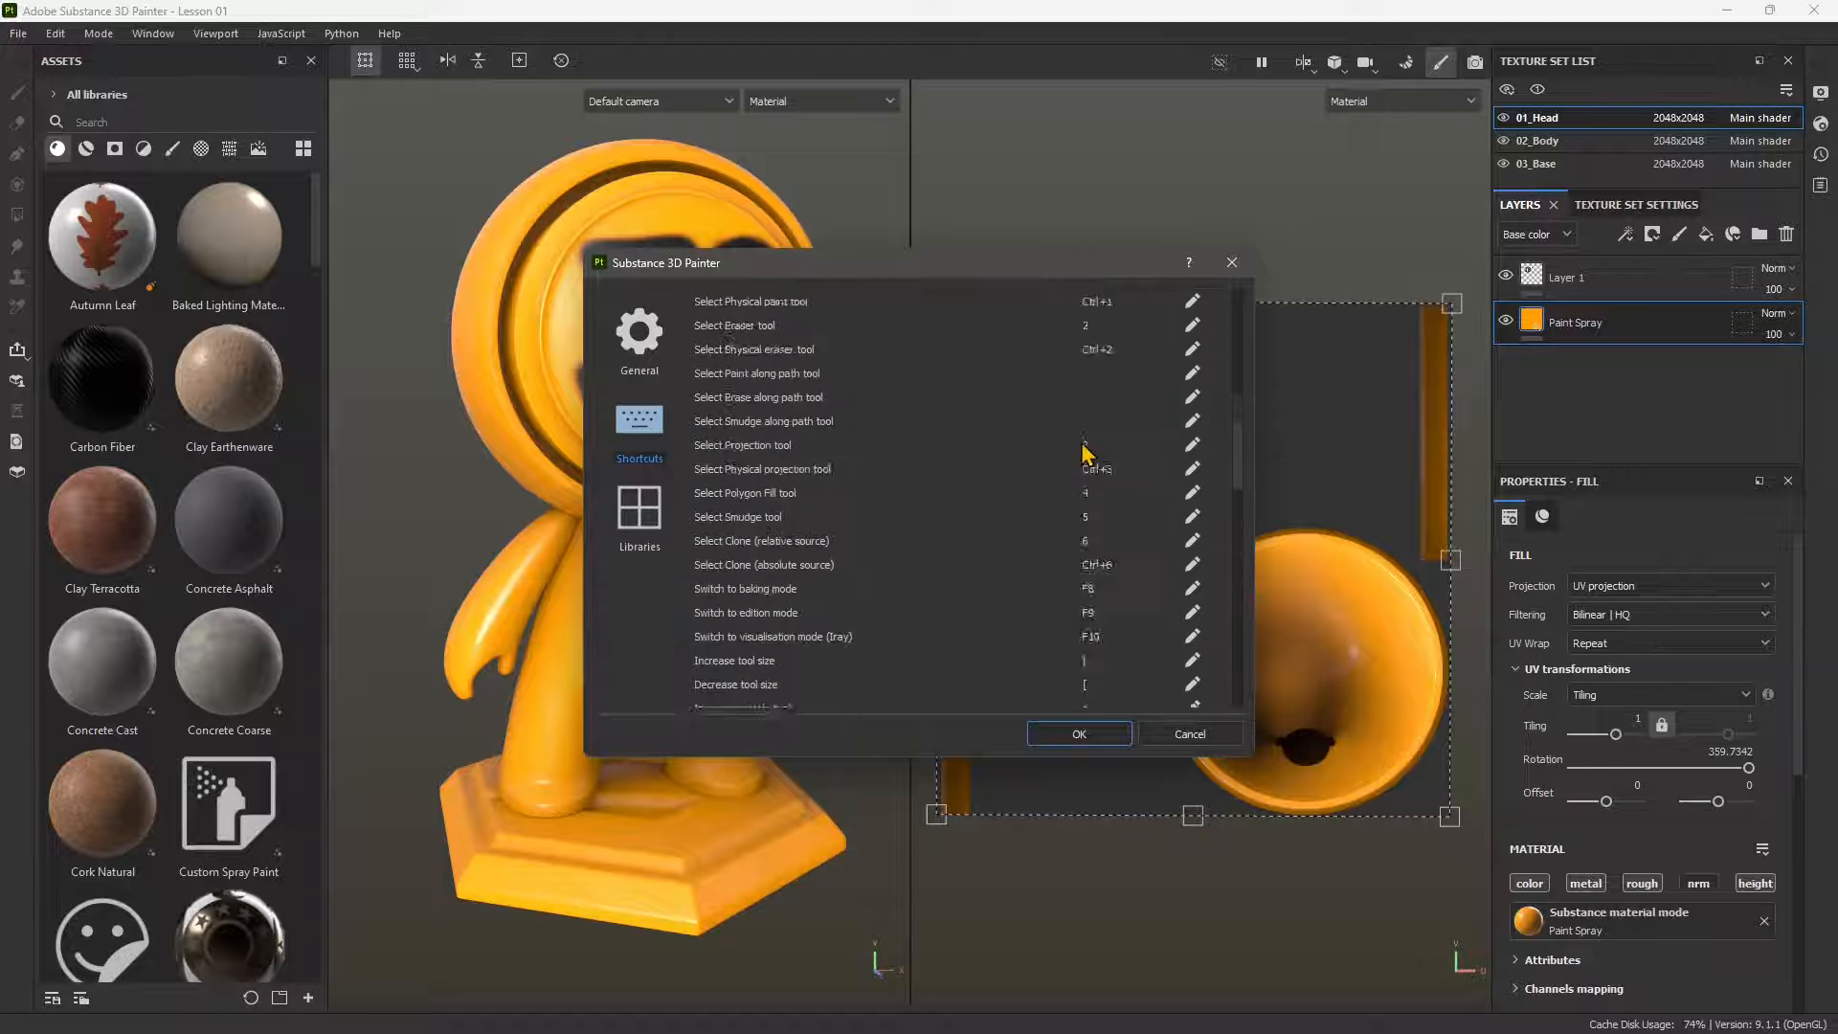
{"action": "scroll", "coordinate": [1091, 574], "scroll_direction": "down", "scroll_amount": 8}
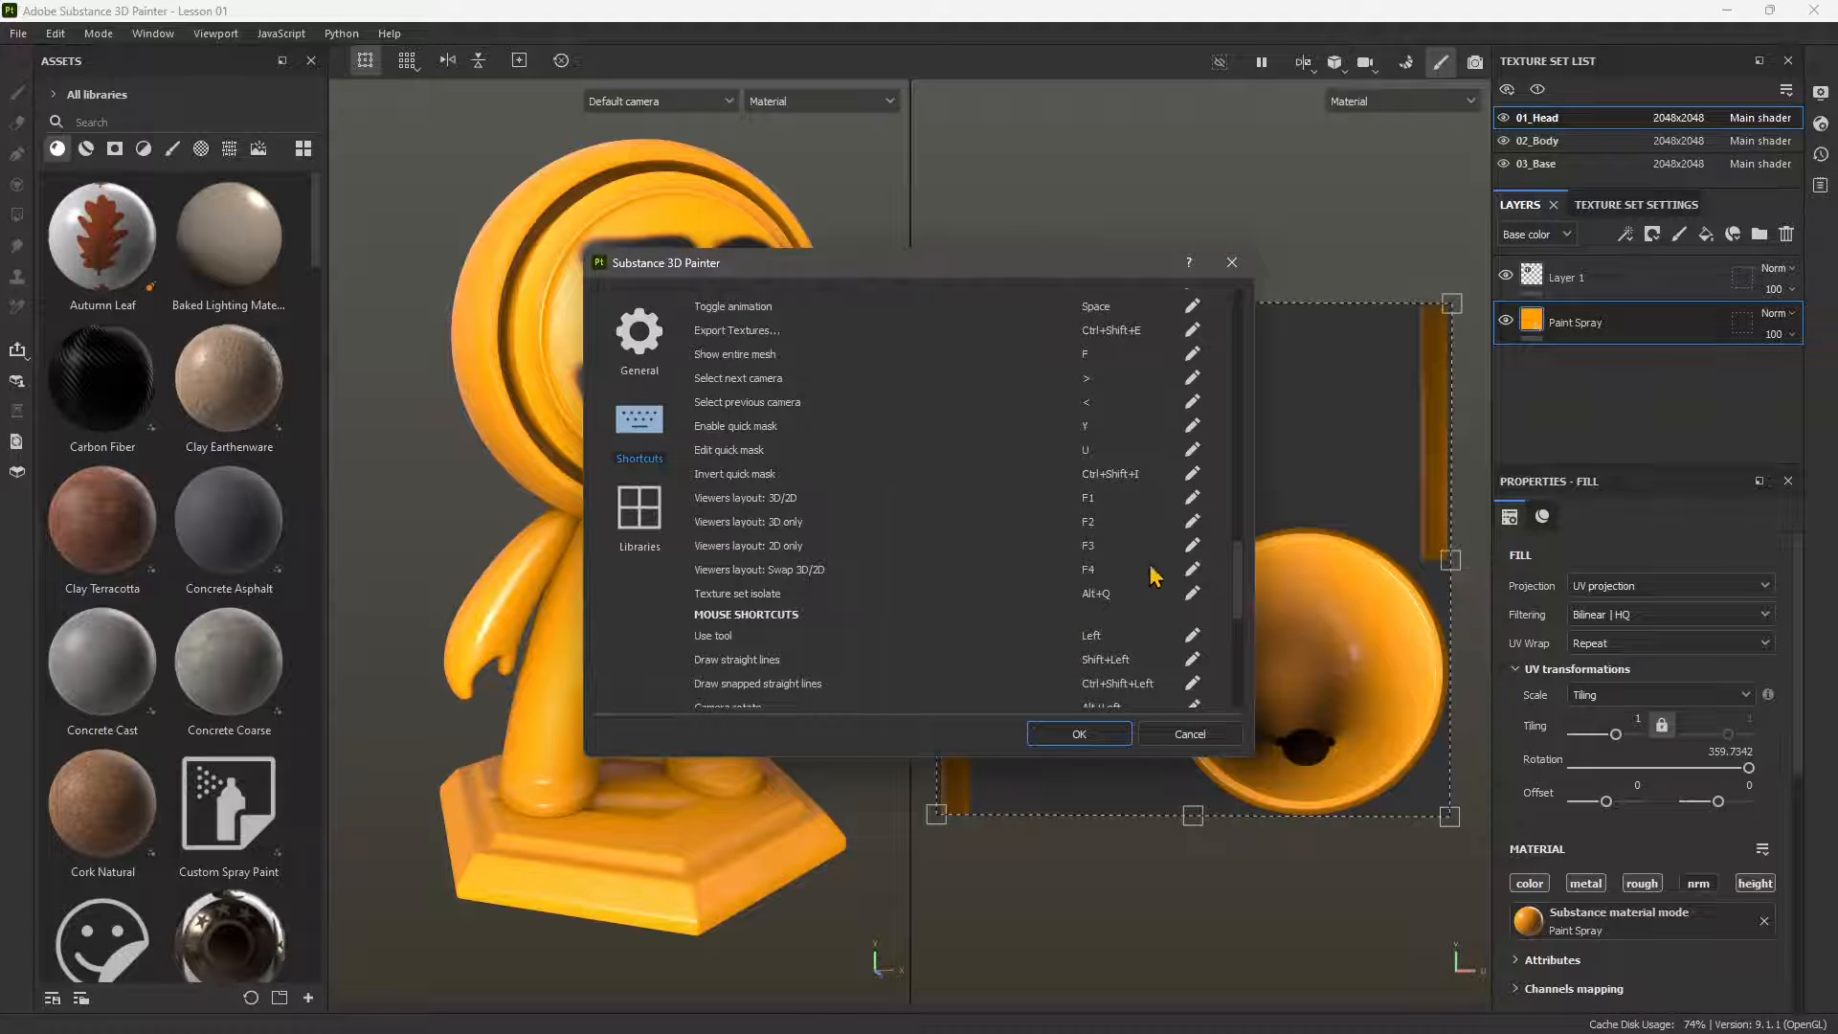
{"action": "scroll", "coordinate": [1154, 575], "scroll_direction": "down", "scroll_amount": 6}
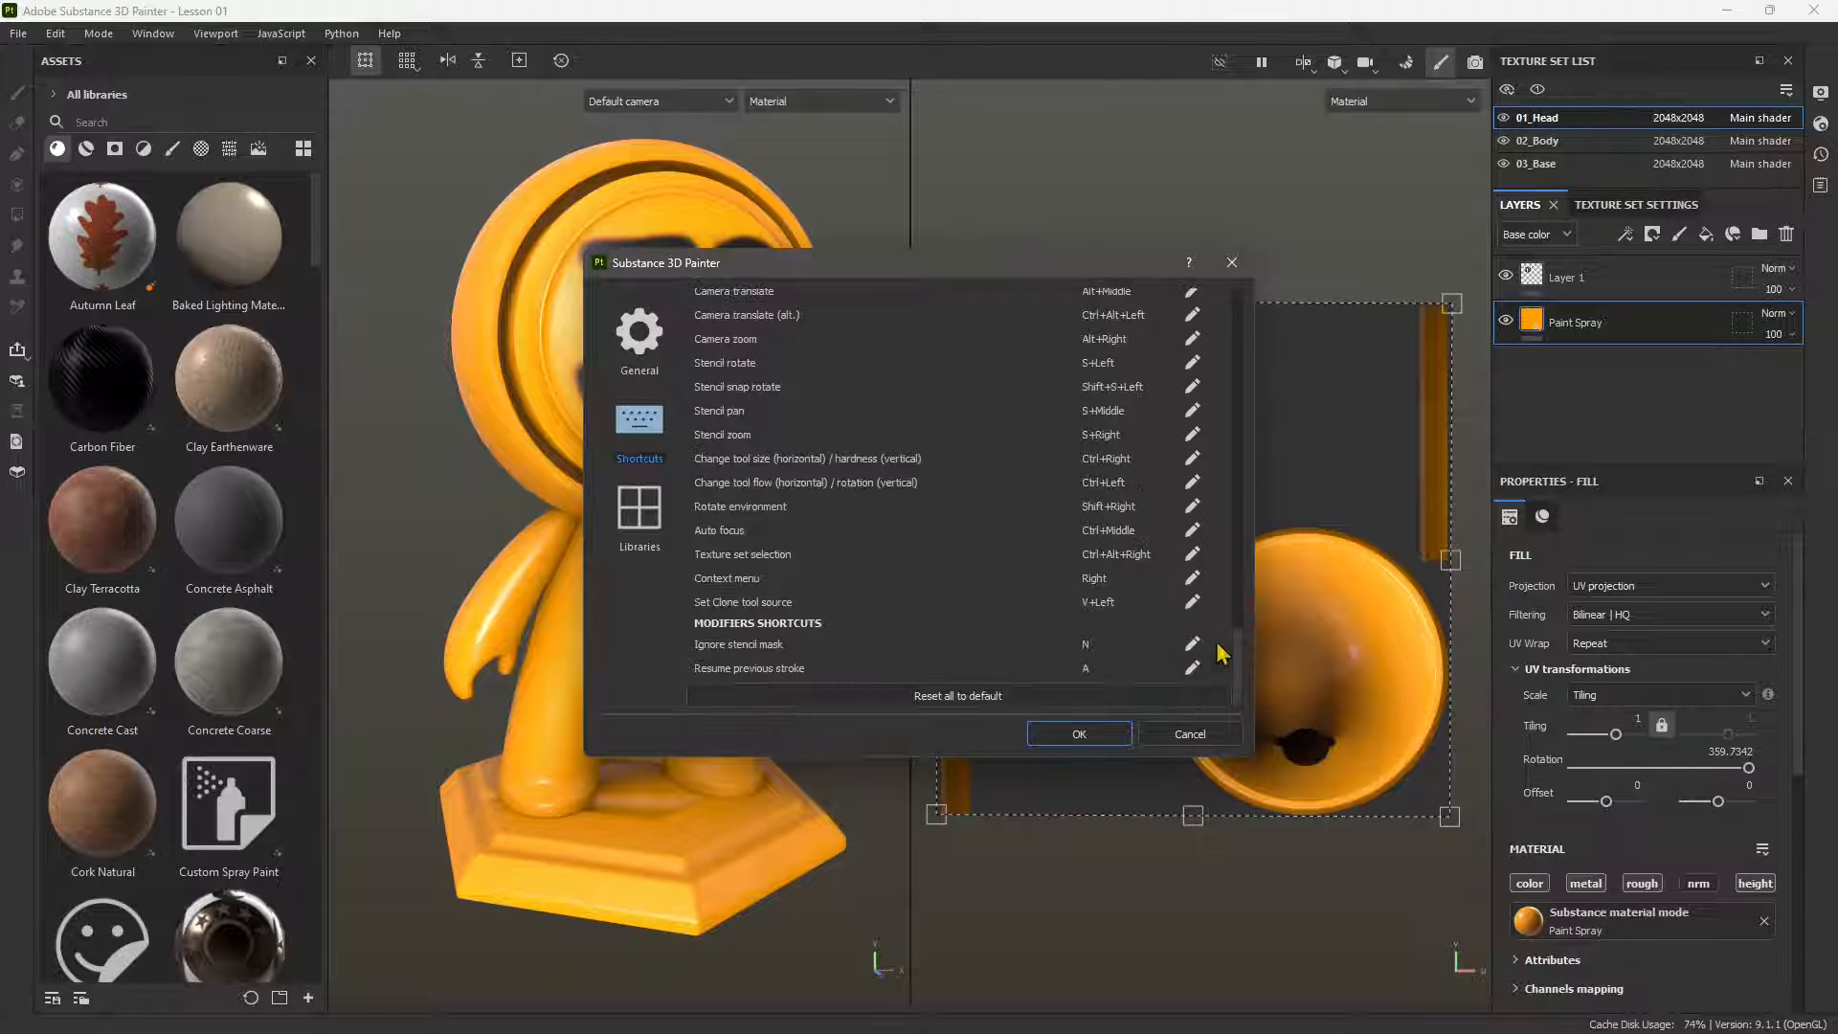
{"action": "left_click", "coordinate": [929, 697]}
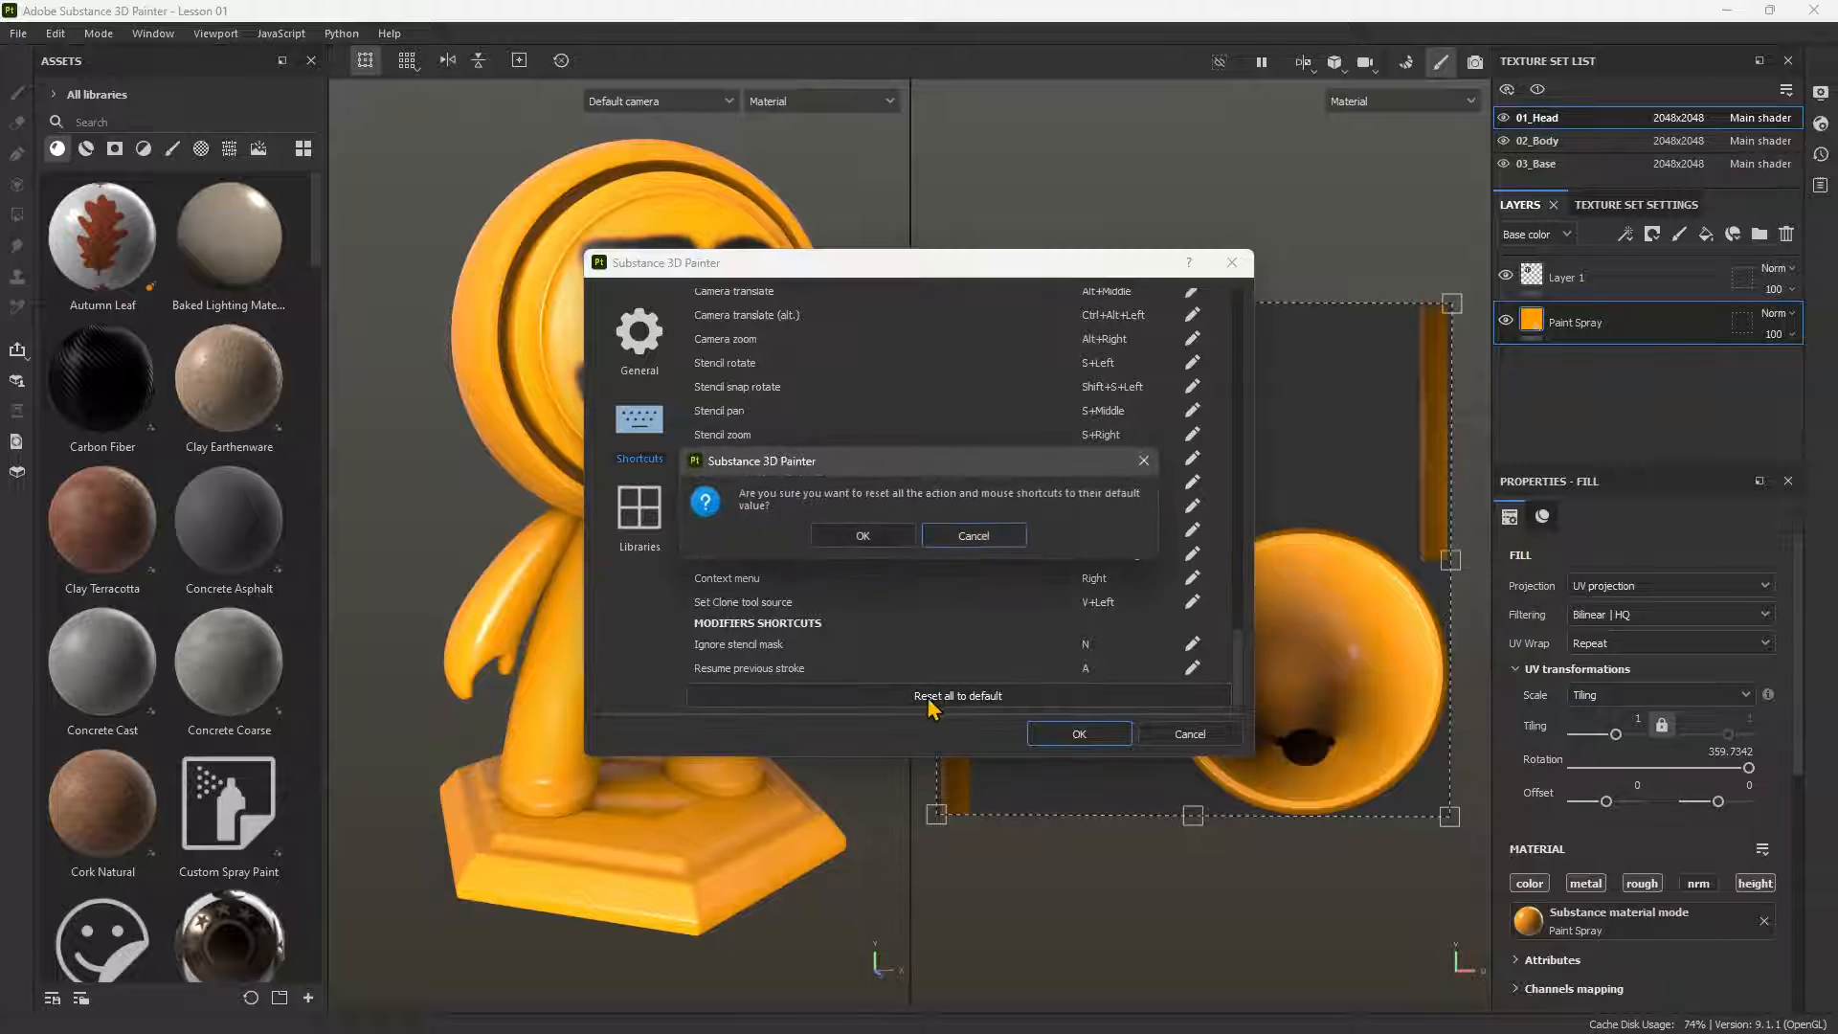
{"action": "left_click", "coordinate": [866, 537]}
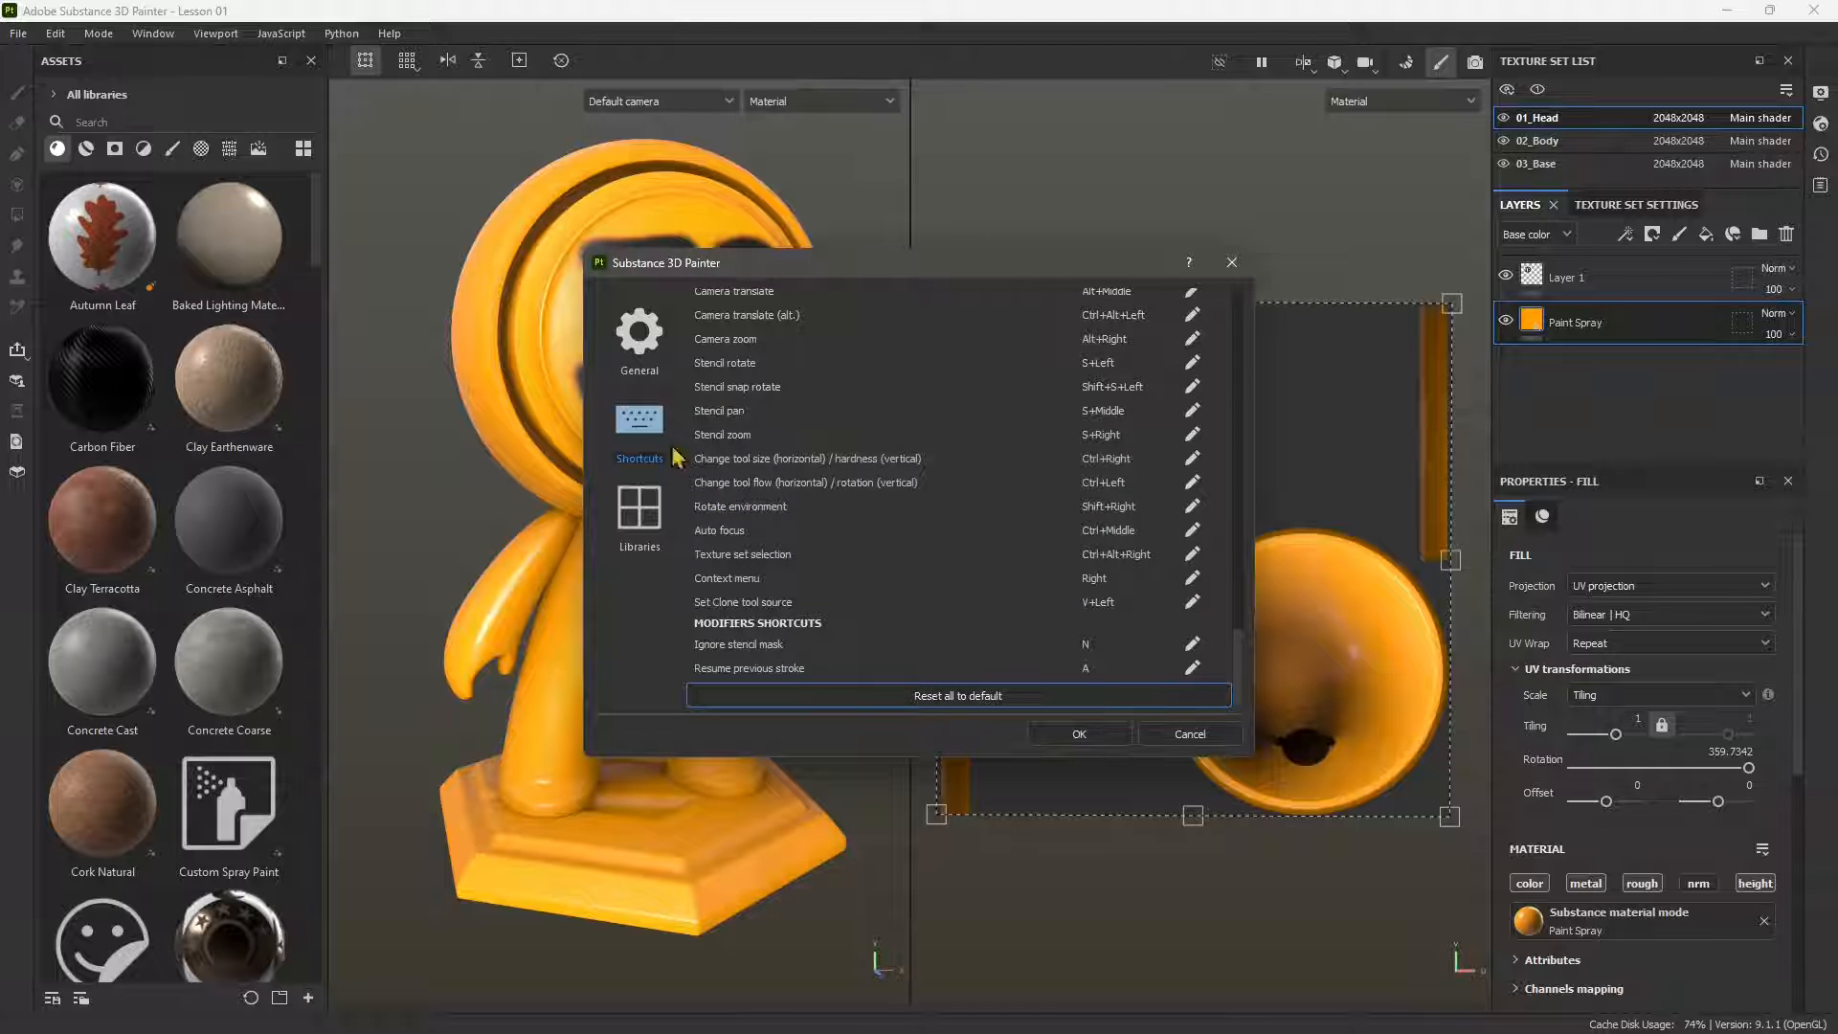
{"action": "scroll", "coordinate": [870, 460], "scroll_direction": "up", "scroll_amount": 7}
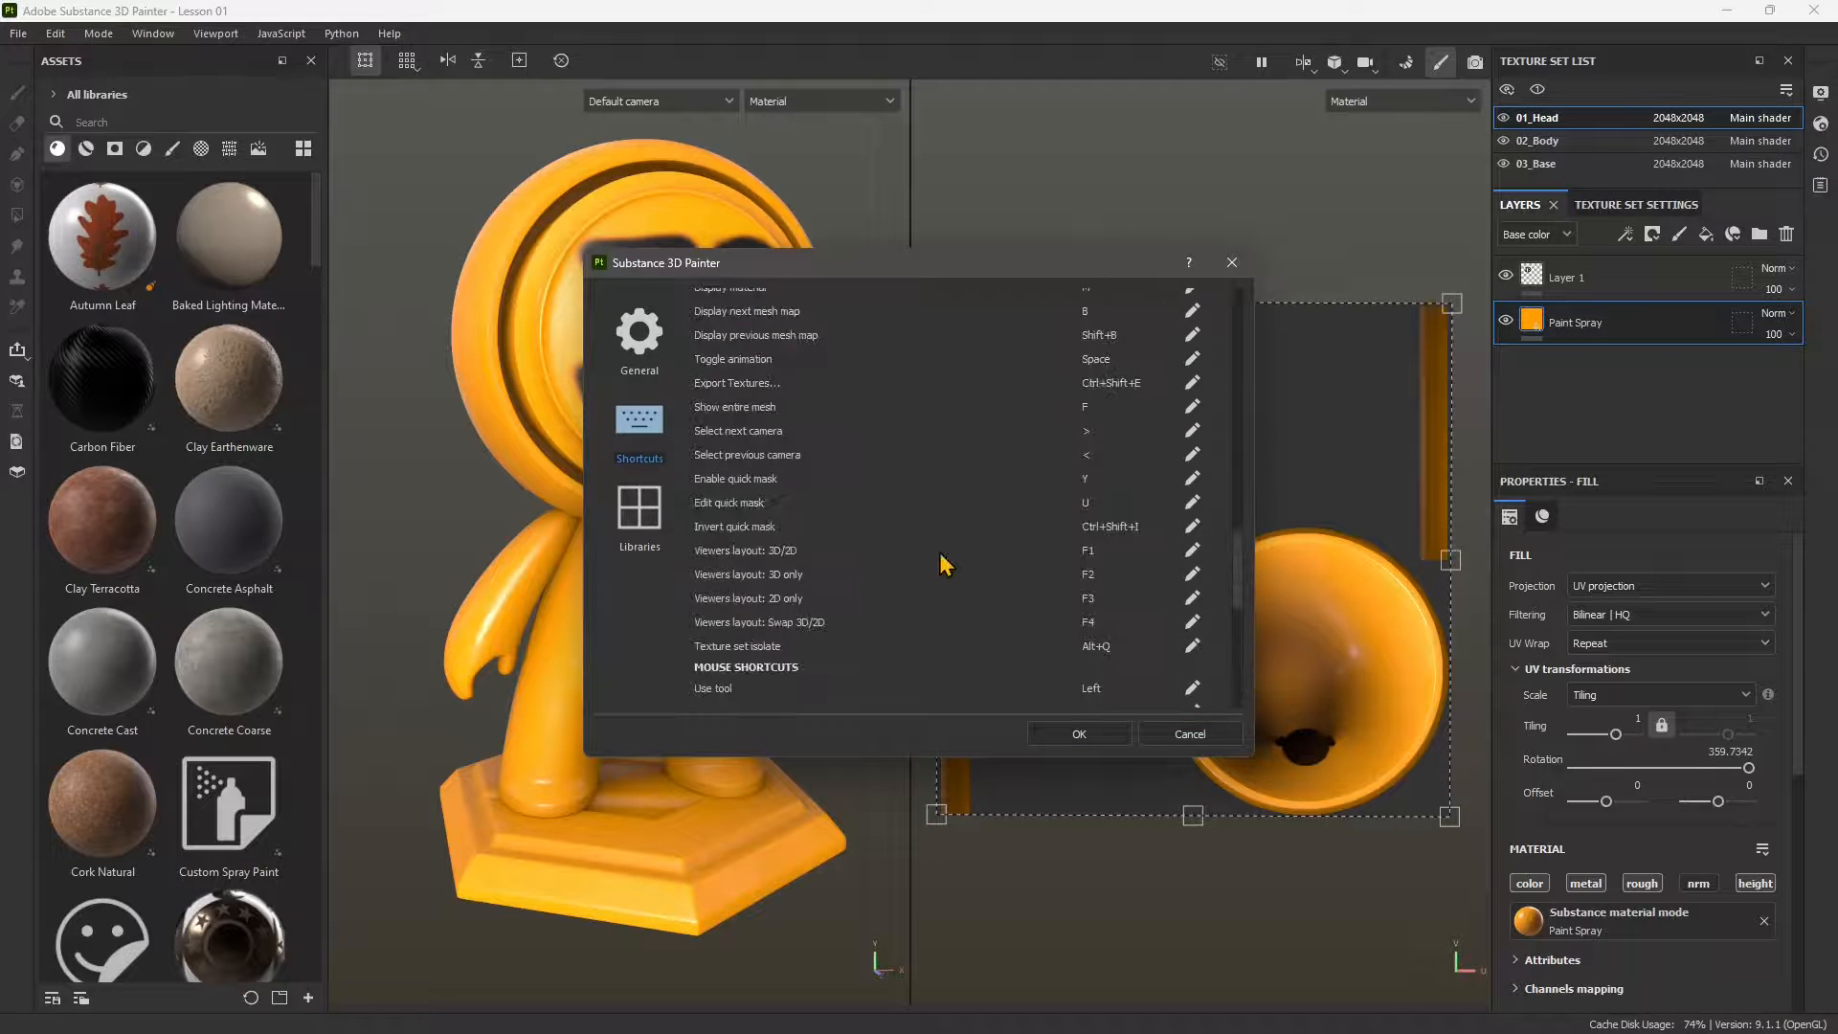
{"action": "scroll", "coordinate": [1096, 432], "scroll_direction": "up", "scroll_amount": 12}
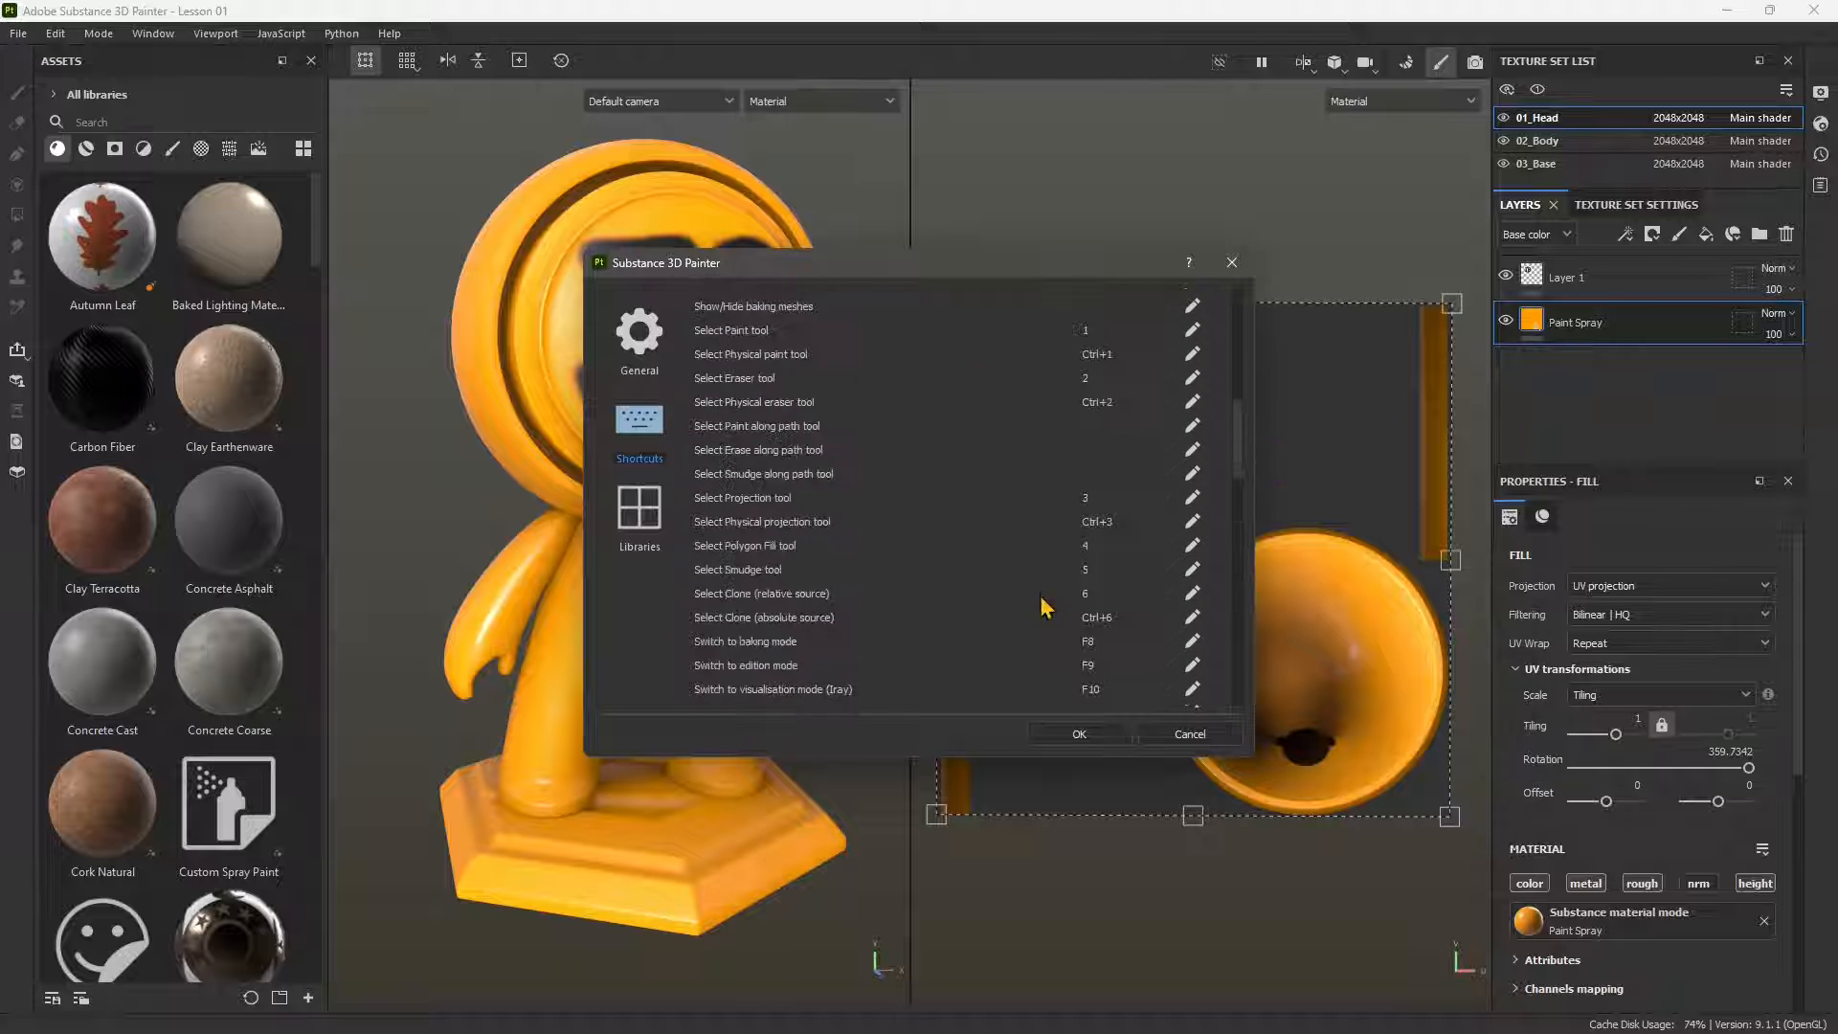
{"action": "scroll", "coordinate": [1050, 471], "scroll_direction": "down", "scroll_amount": 3}
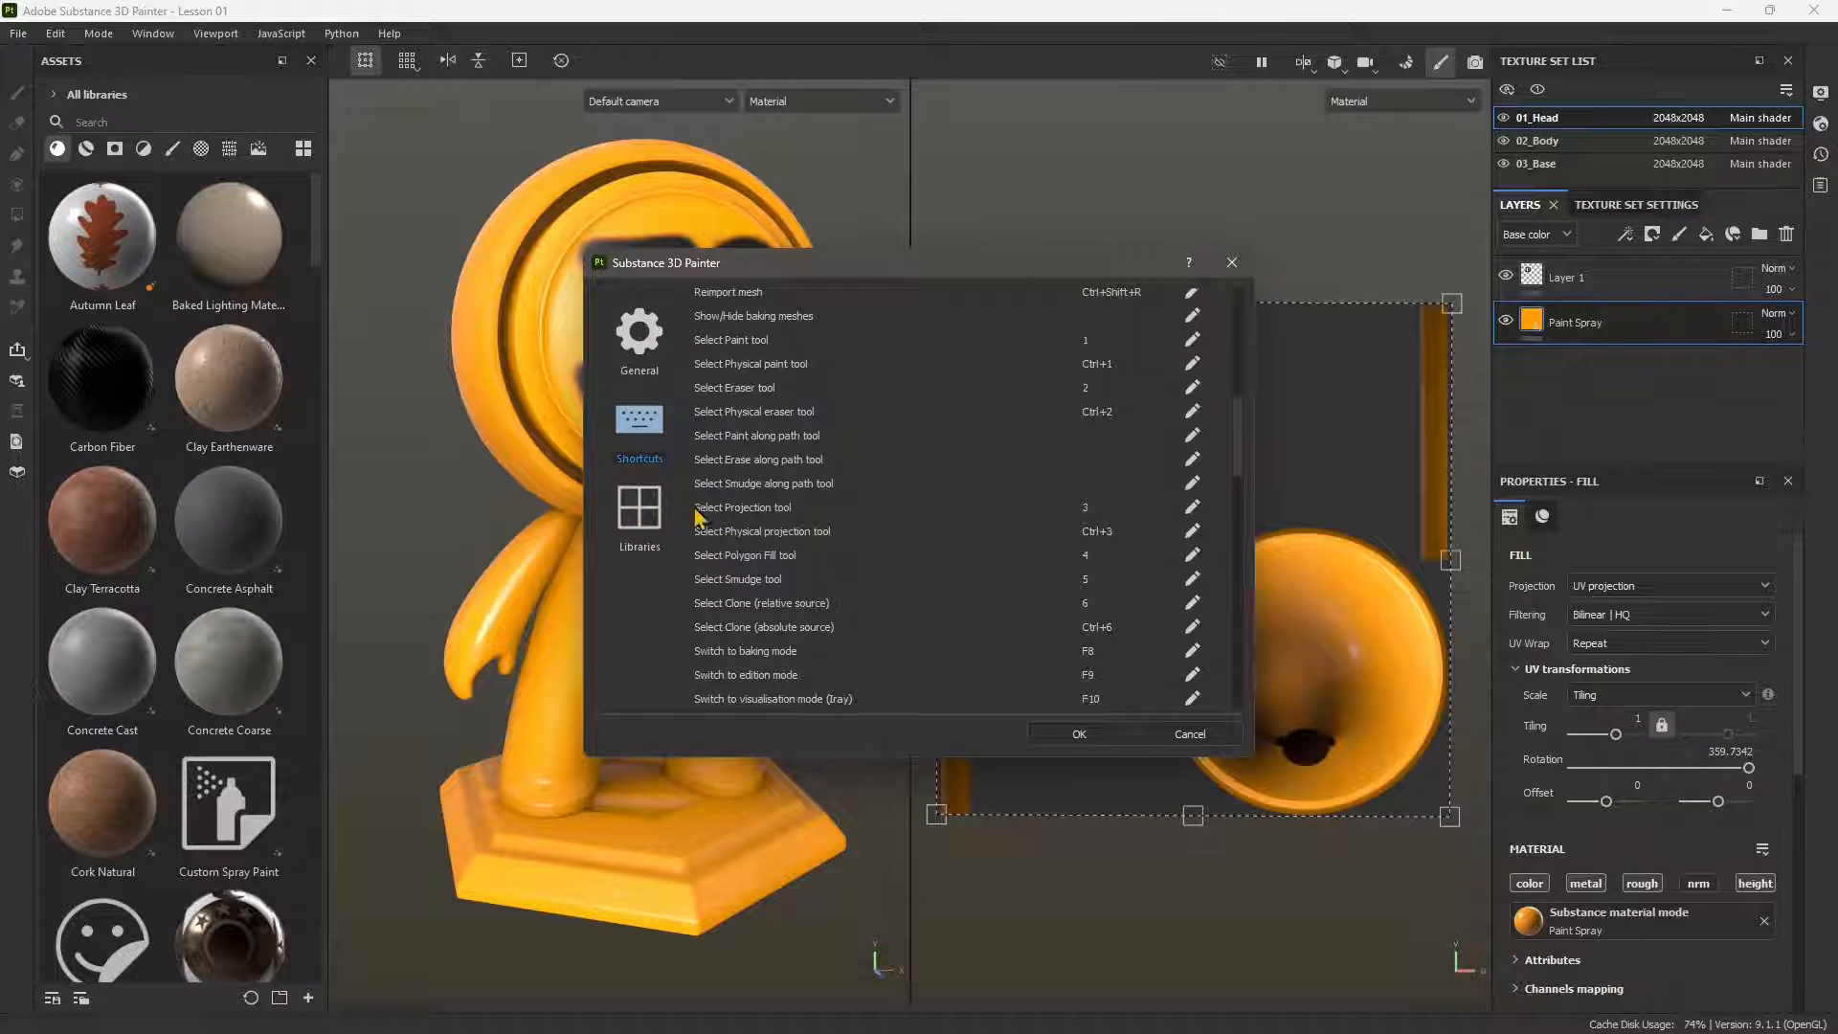
Check the library locations in the preferences, and close the dialog without saving
{"action": "left_click", "coordinate": [651, 528]}
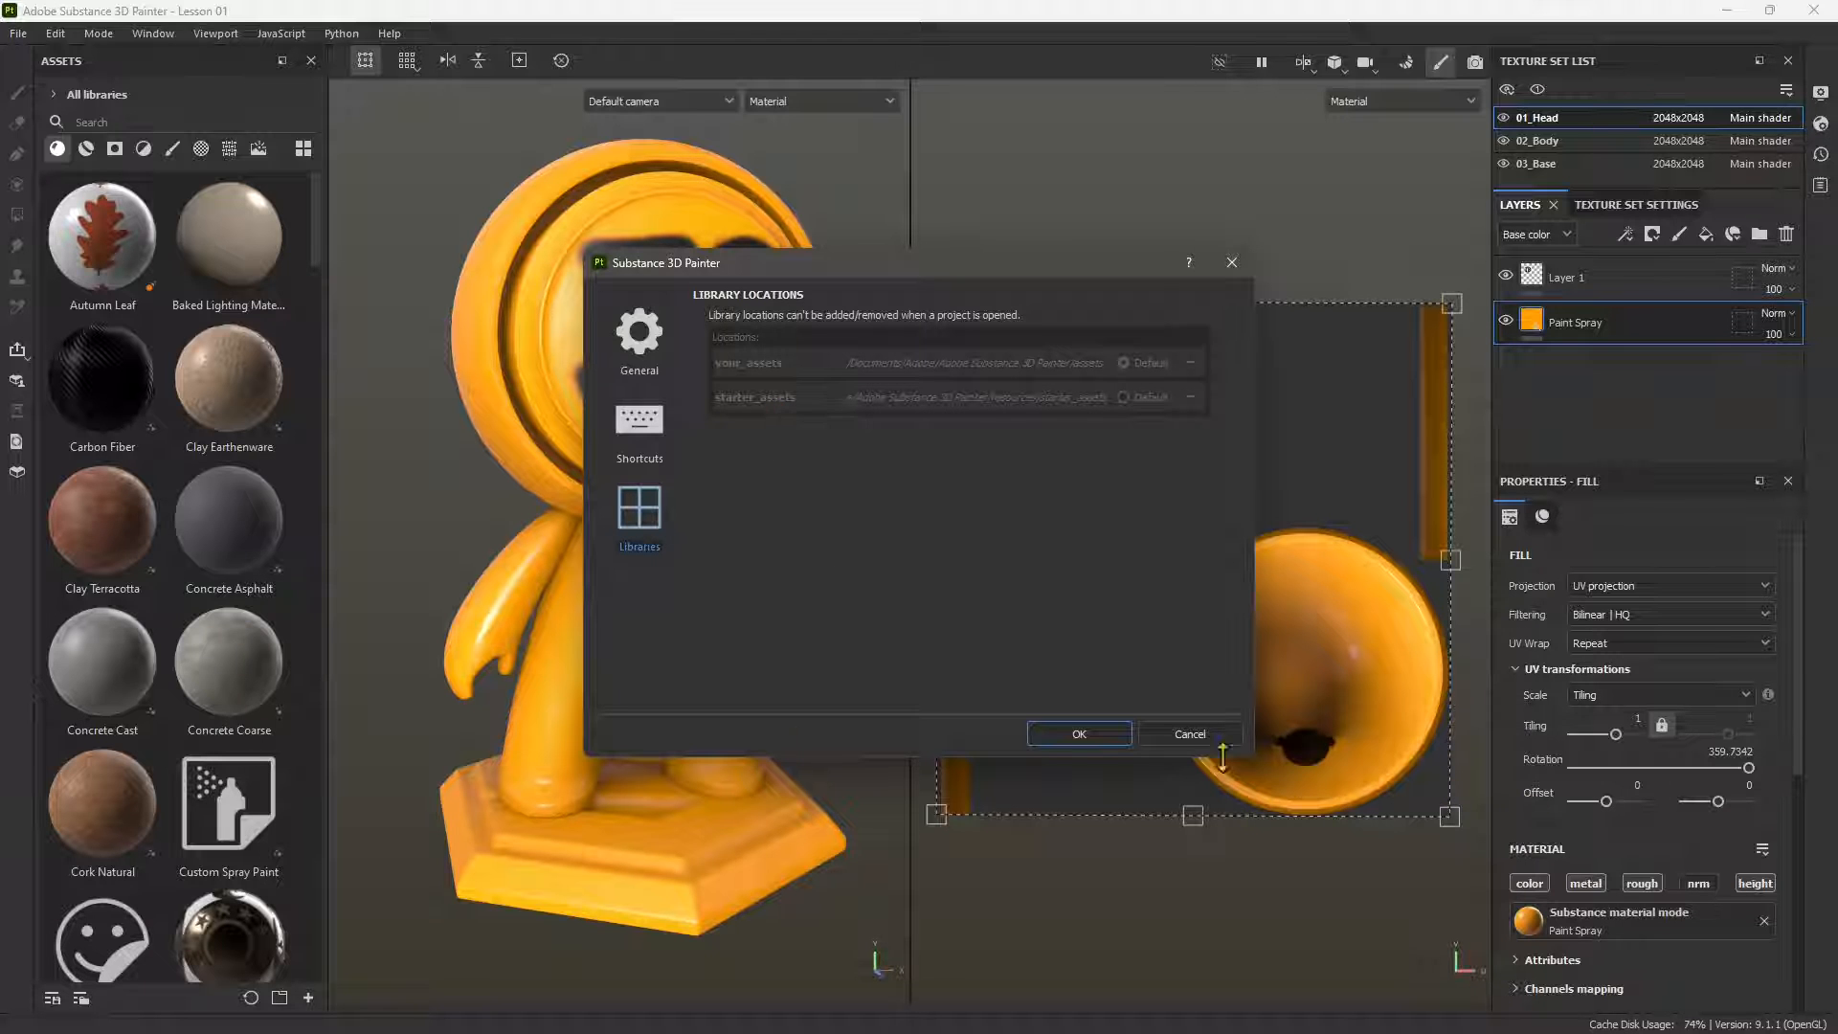
{"action": "left_click", "coordinate": [1192, 734]}
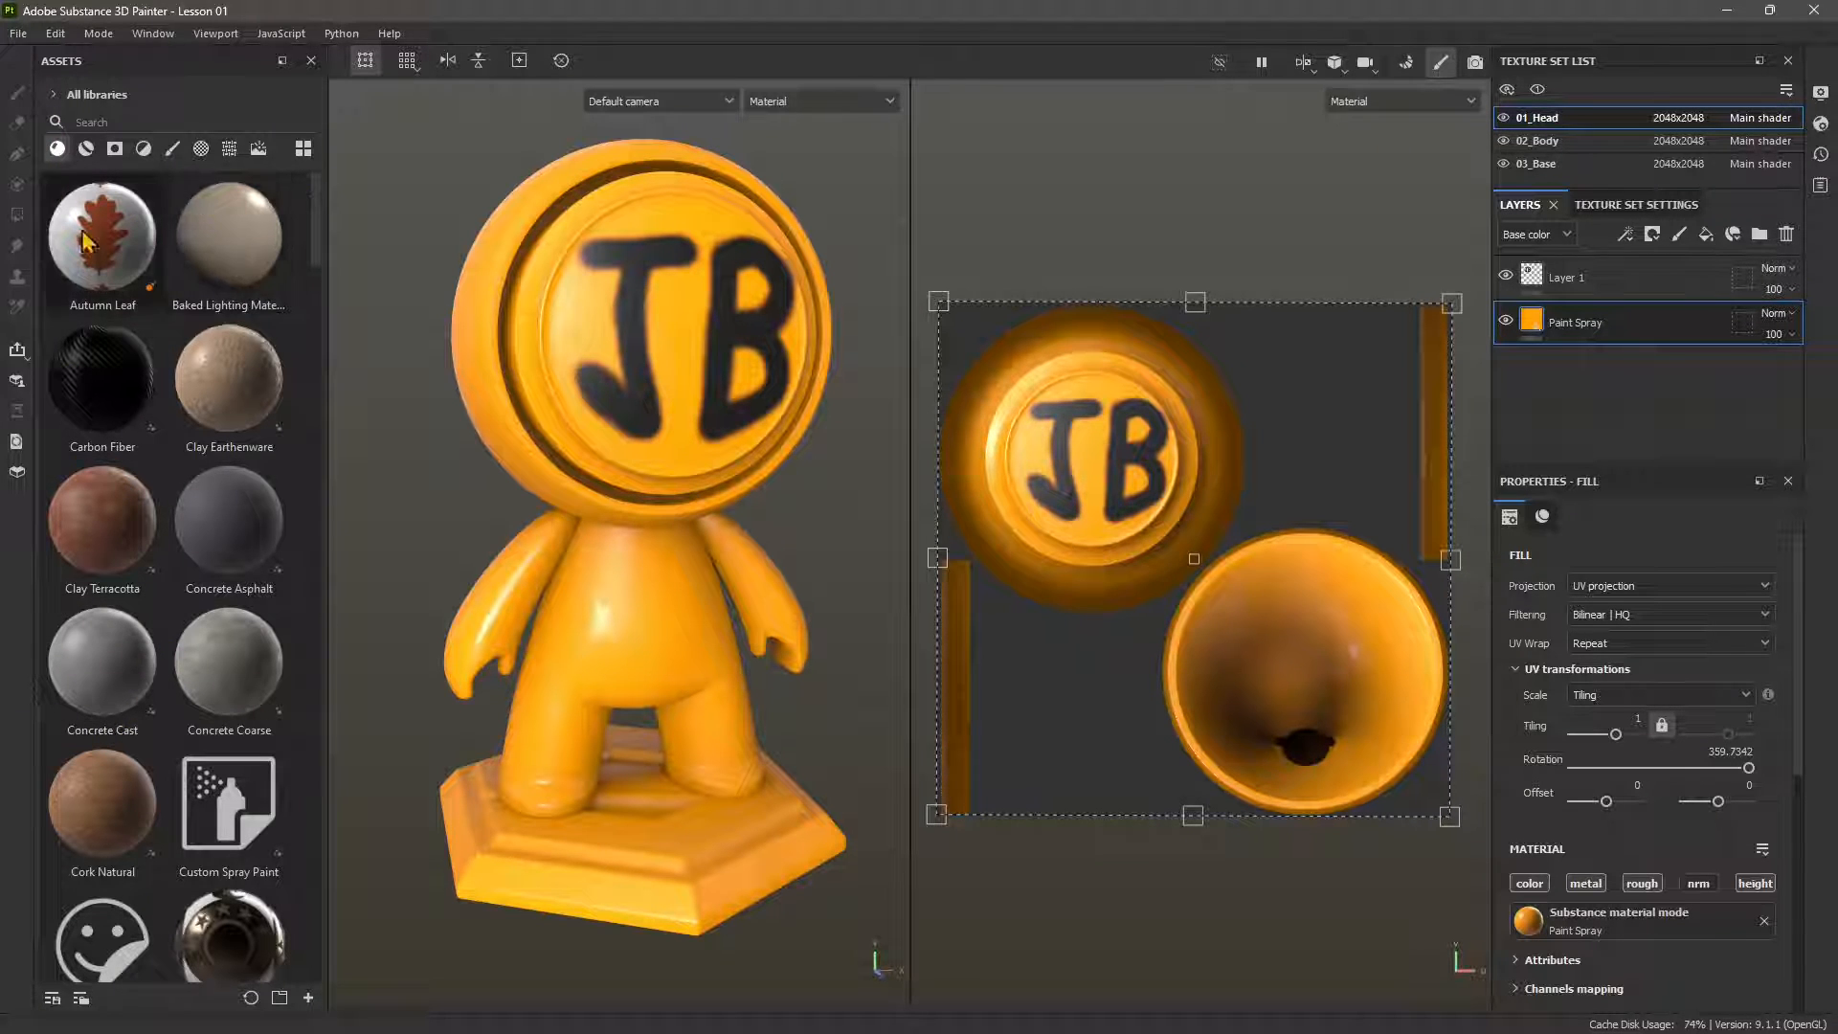
Browse the material assets and compare their small, medium and large thumbnail displays, ending with the list display
{"action": "left_click_drag", "start_coordinate": [319, 223], "coordinate": [311, 527]}
{"action": "scroll", "coordinate": [311, 526], "scroll_direction": "down", "scroll_amount": 10}
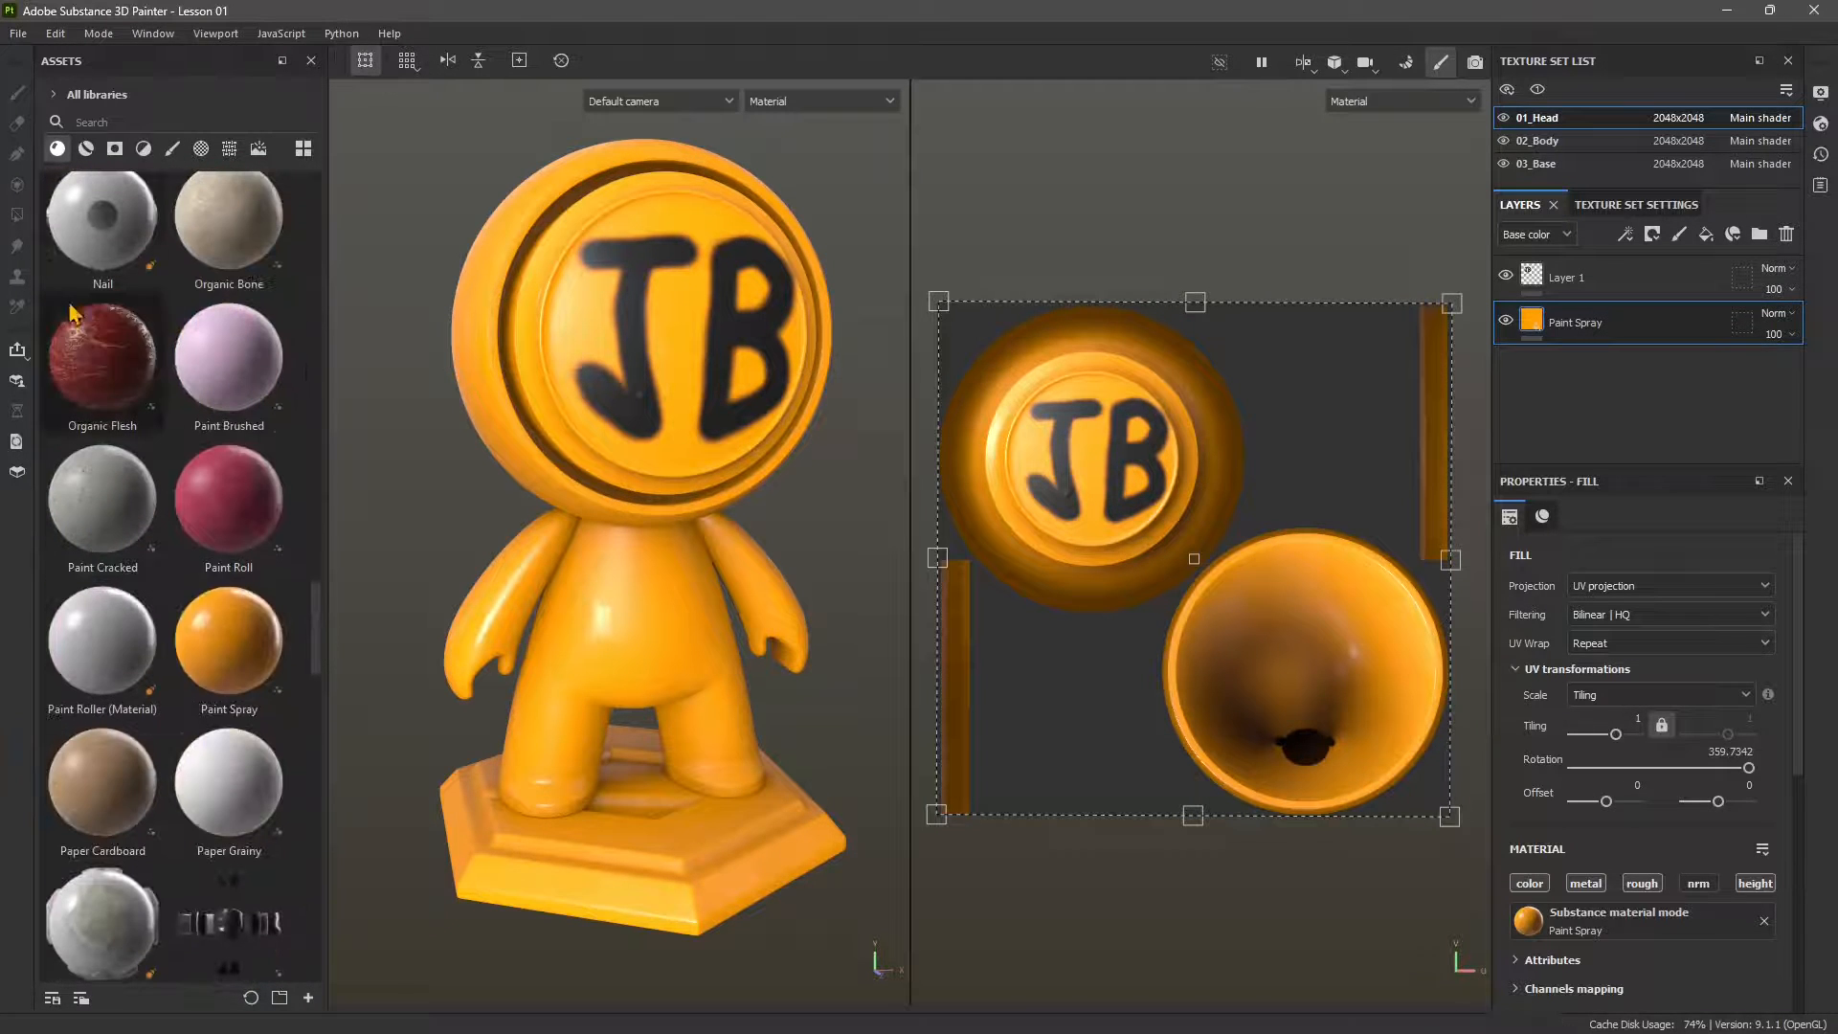
{"action": "scroll", "coordinate": [96, 412], "scroll_direction": "down", "scroll_amount": 10}
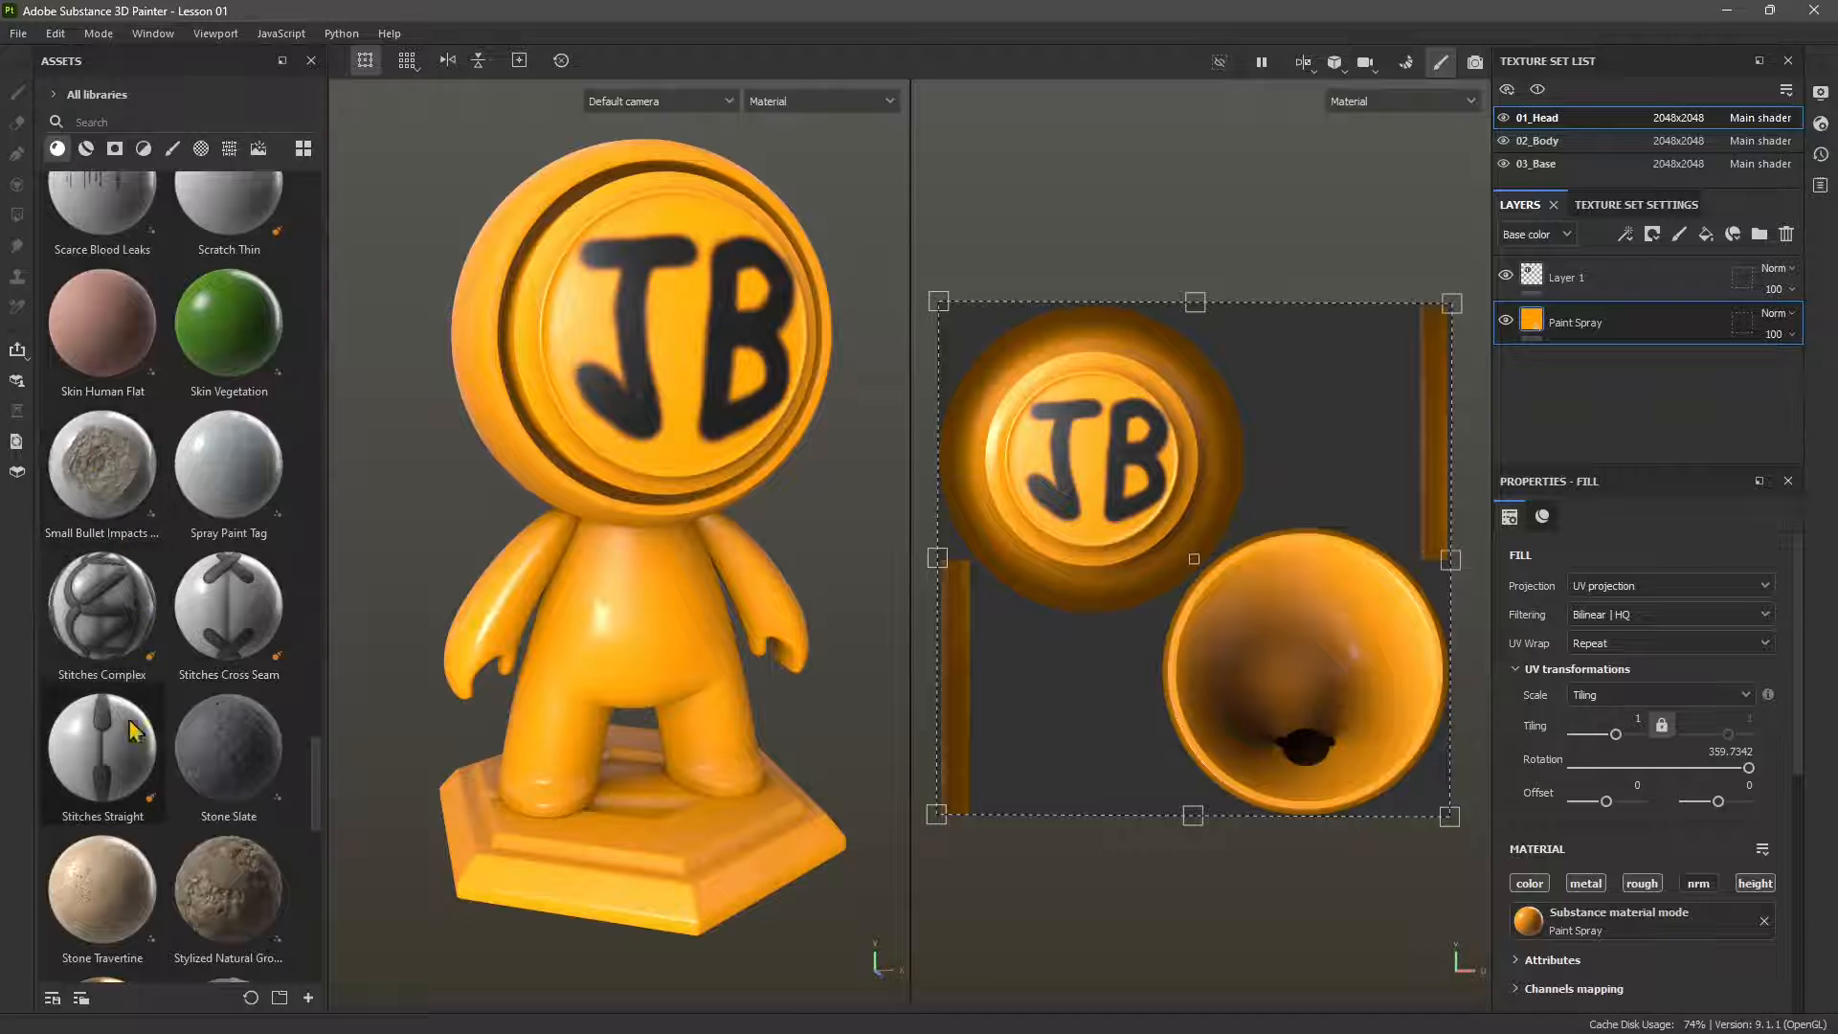
{"action": "scroll", "coordinate": [139, 753], "scroll_direction": "down", "scroll_amount": 3}
{"action": "scroll", "coordinate": [230, 539], "scroll_direction": "up", "scroll_amount": 20}
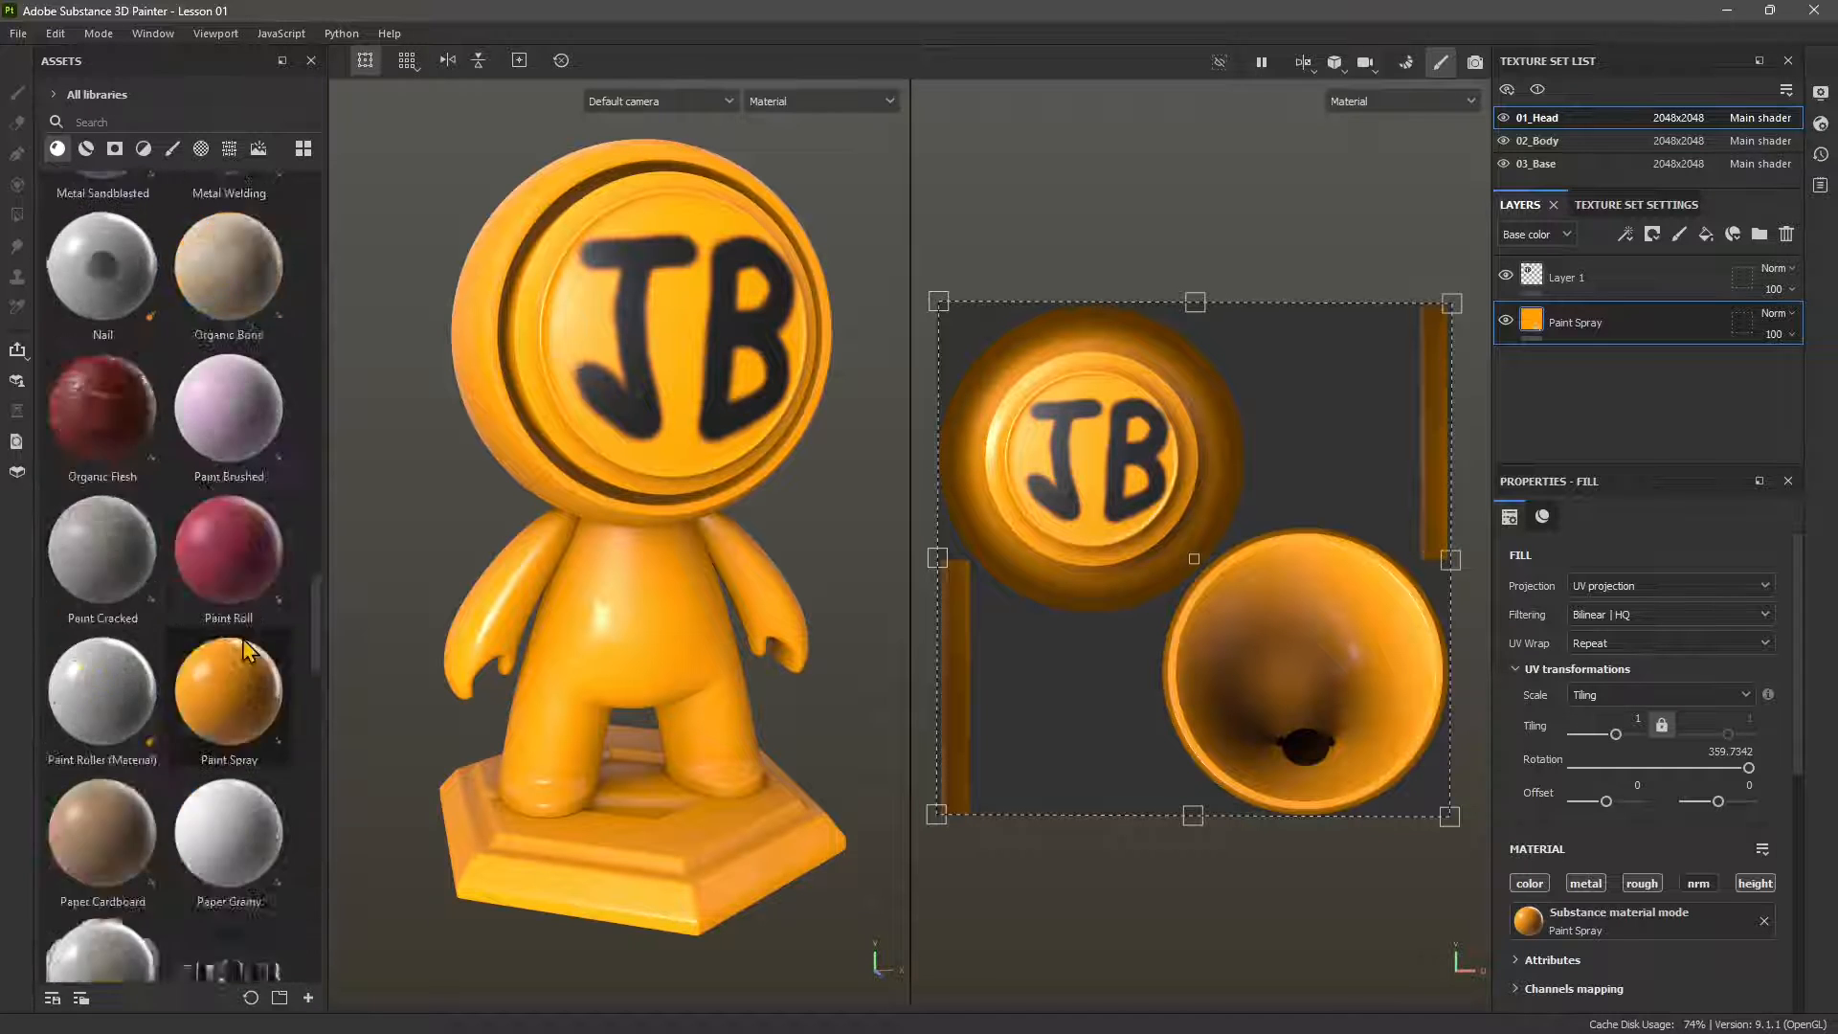
{"action": "left_click", "coordinate": [302, 147]}
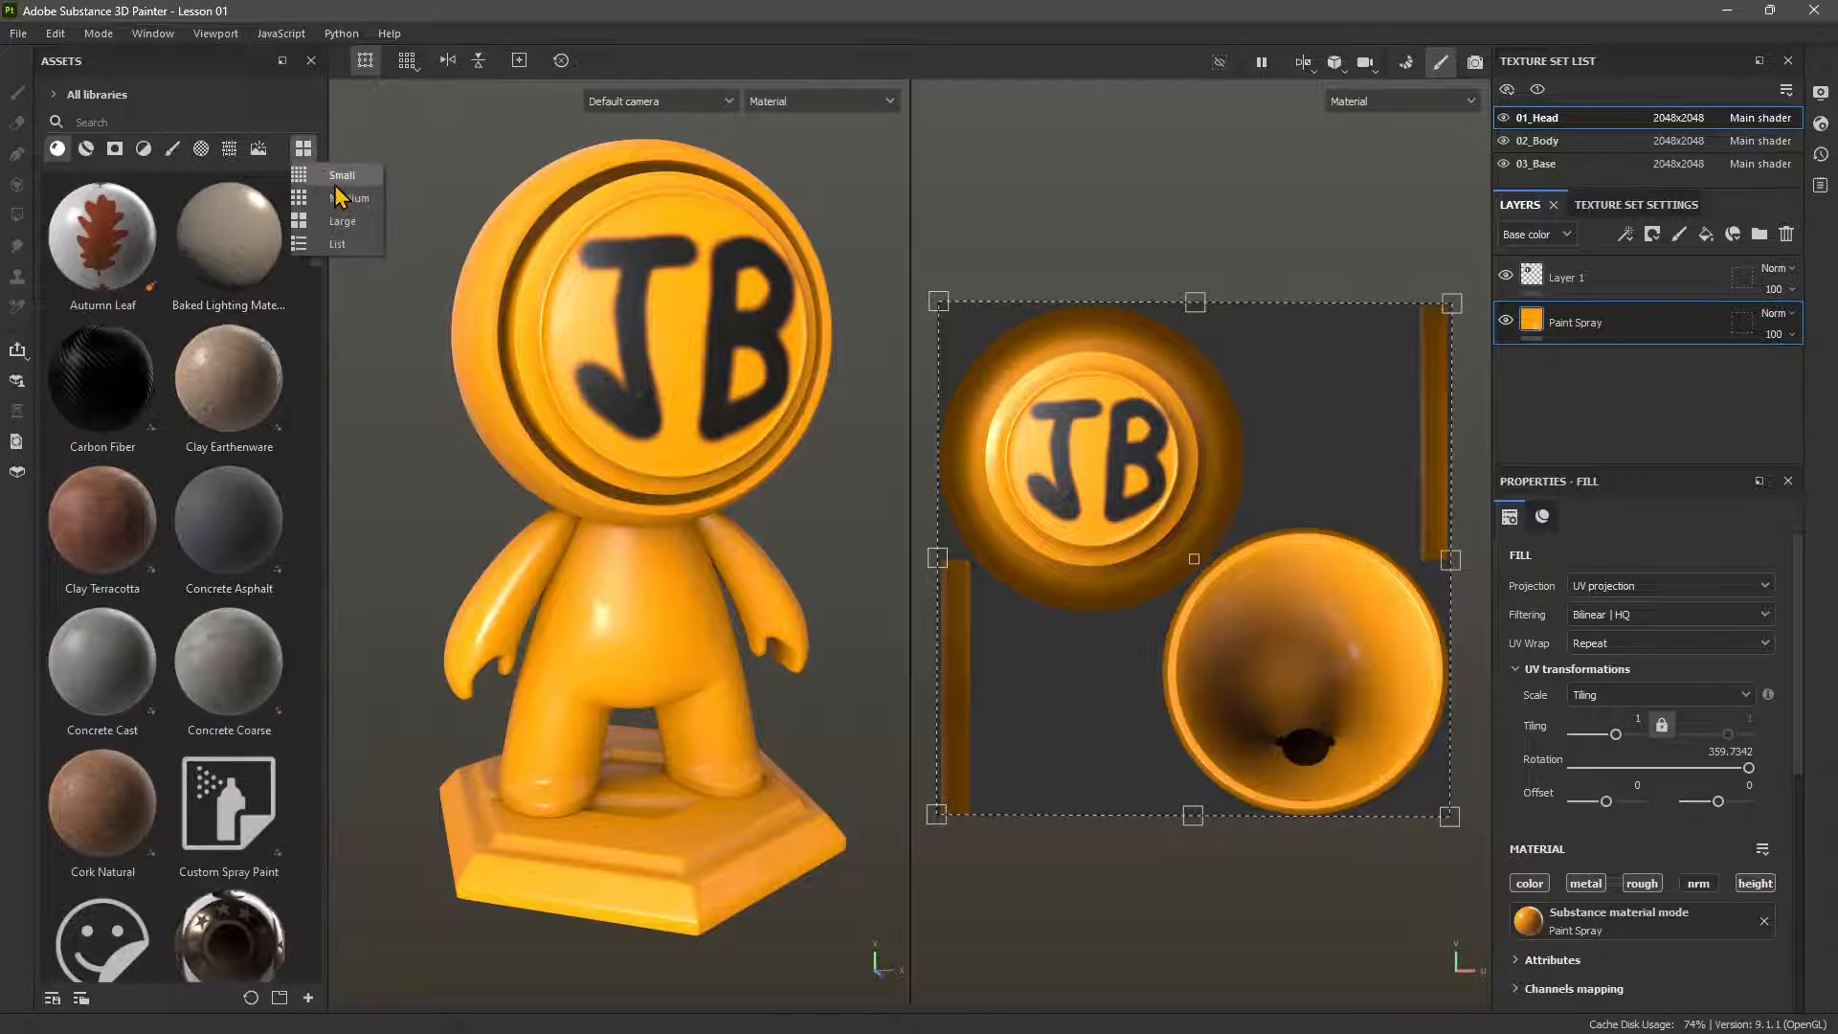
{"action": "left_click", "coordinate": [293, 202]}
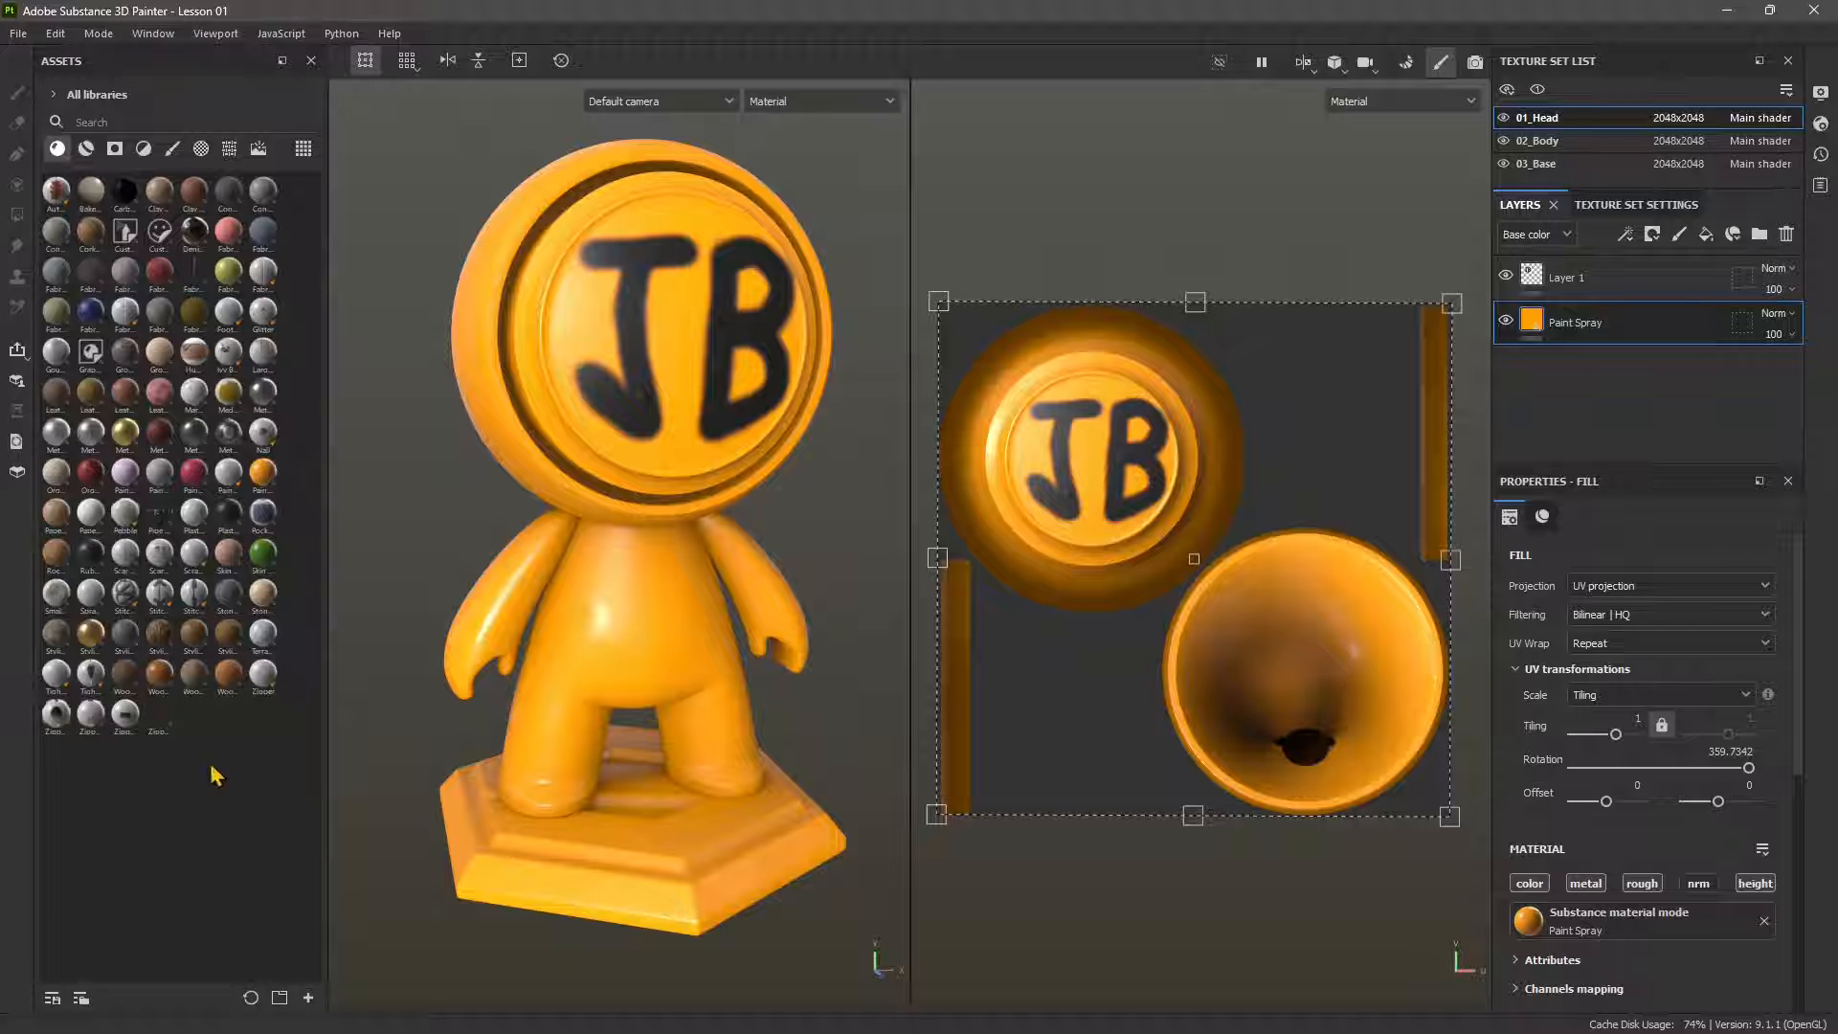
{"action": "left_click", "coordinate": [302, 147]}
{"action": "left_click", "coordinate": [347, 212]}
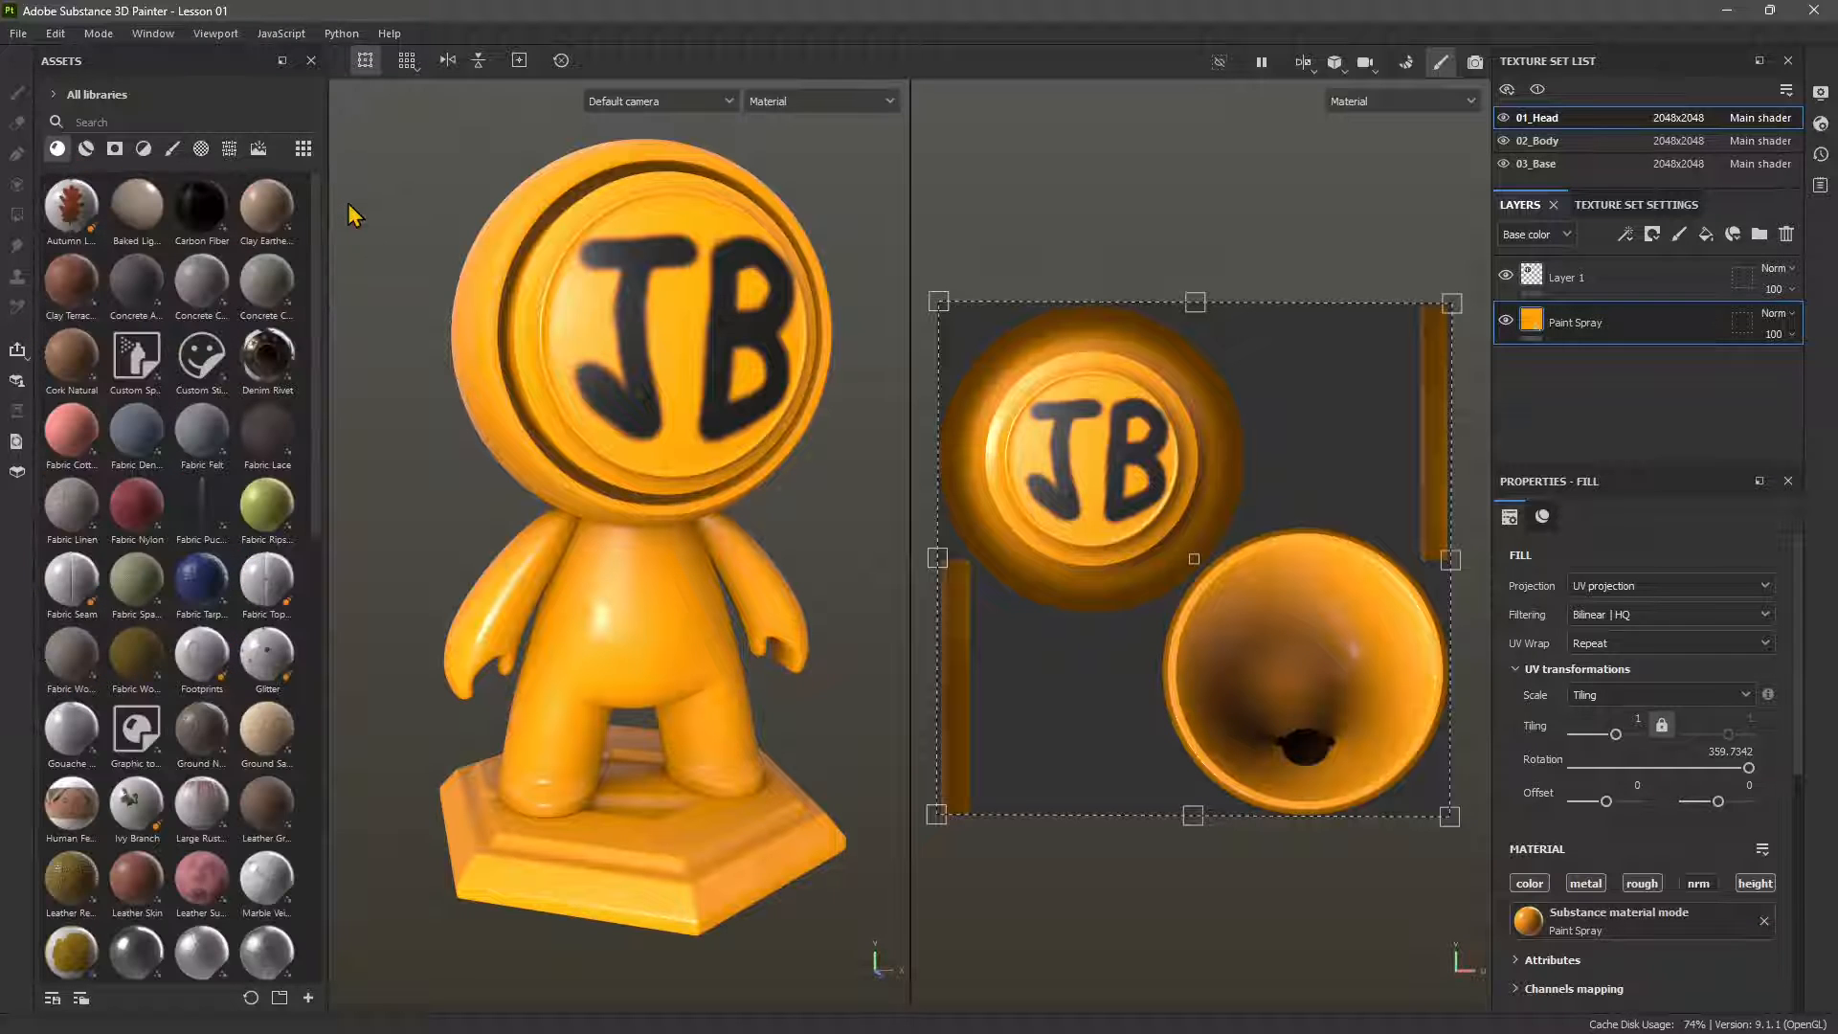
{"action": "left_click", "coordinate": [302, 148]}
{"action": "left_click", "coordinate": [340, 222]}
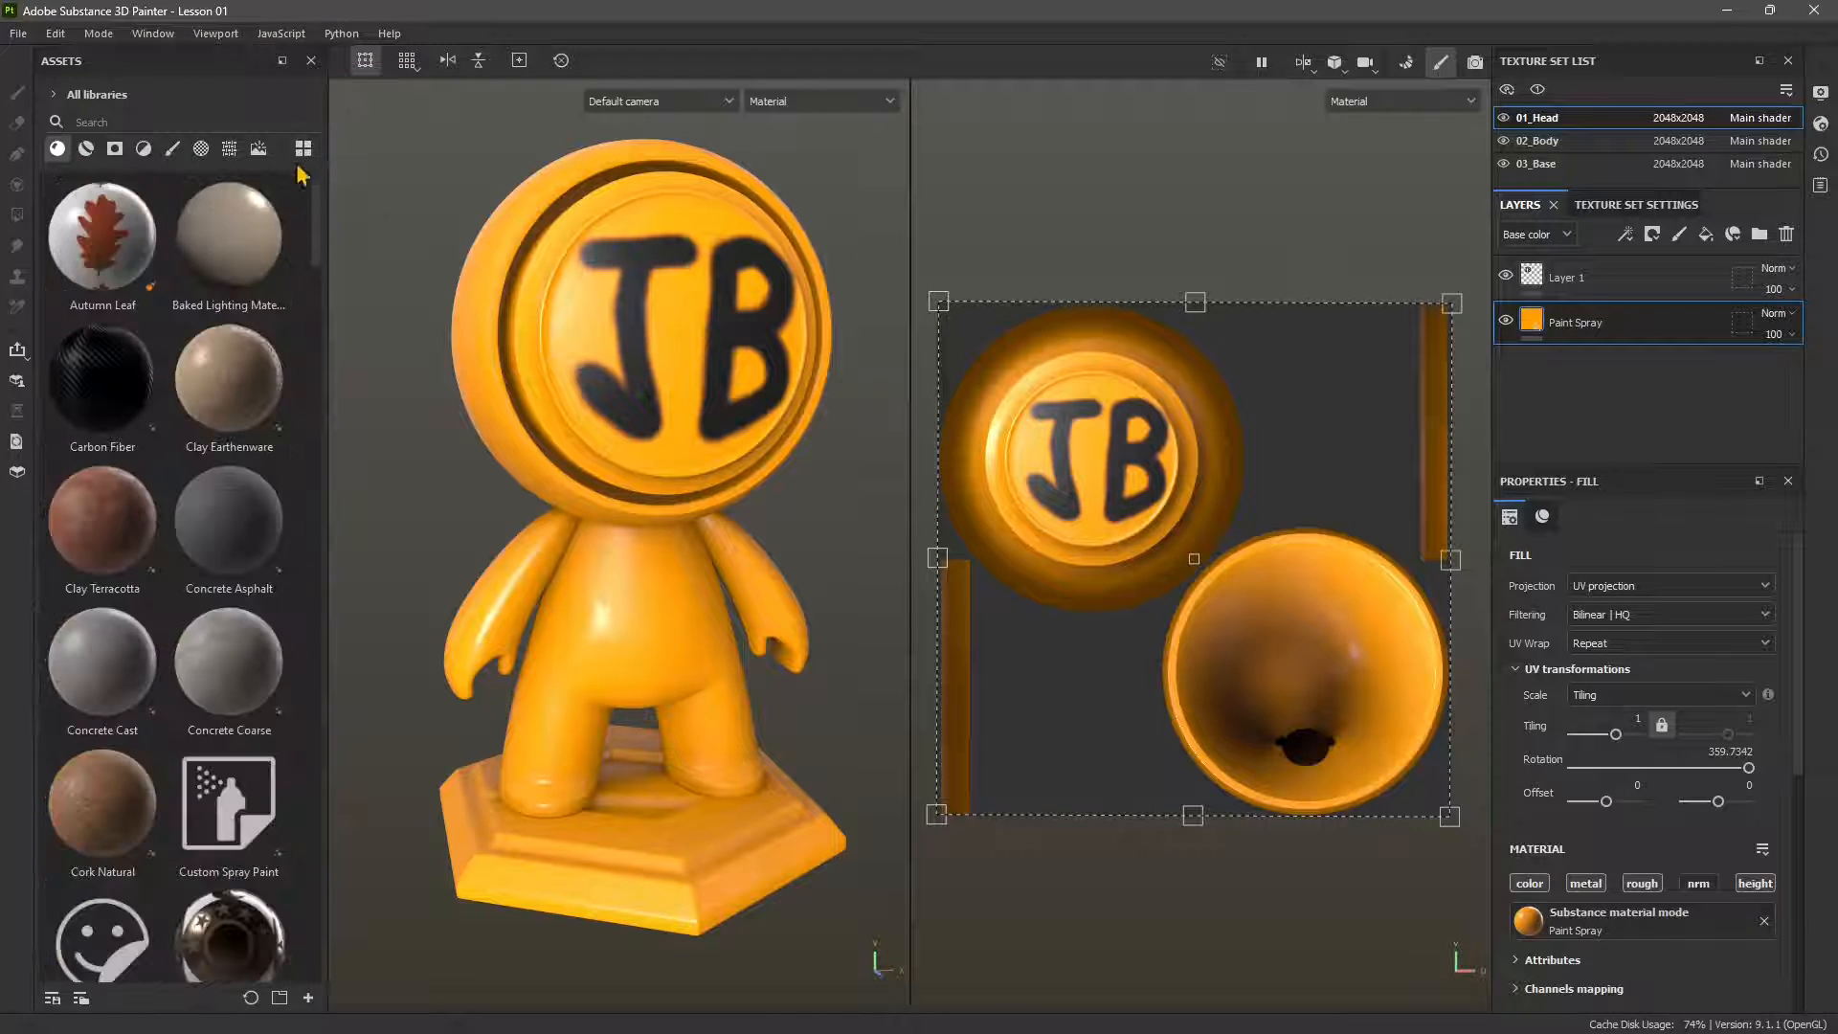
{"action": "left_click", "coordinate": [302, 148]}
{"action": "left_click", "coordinate": [335, 244]}
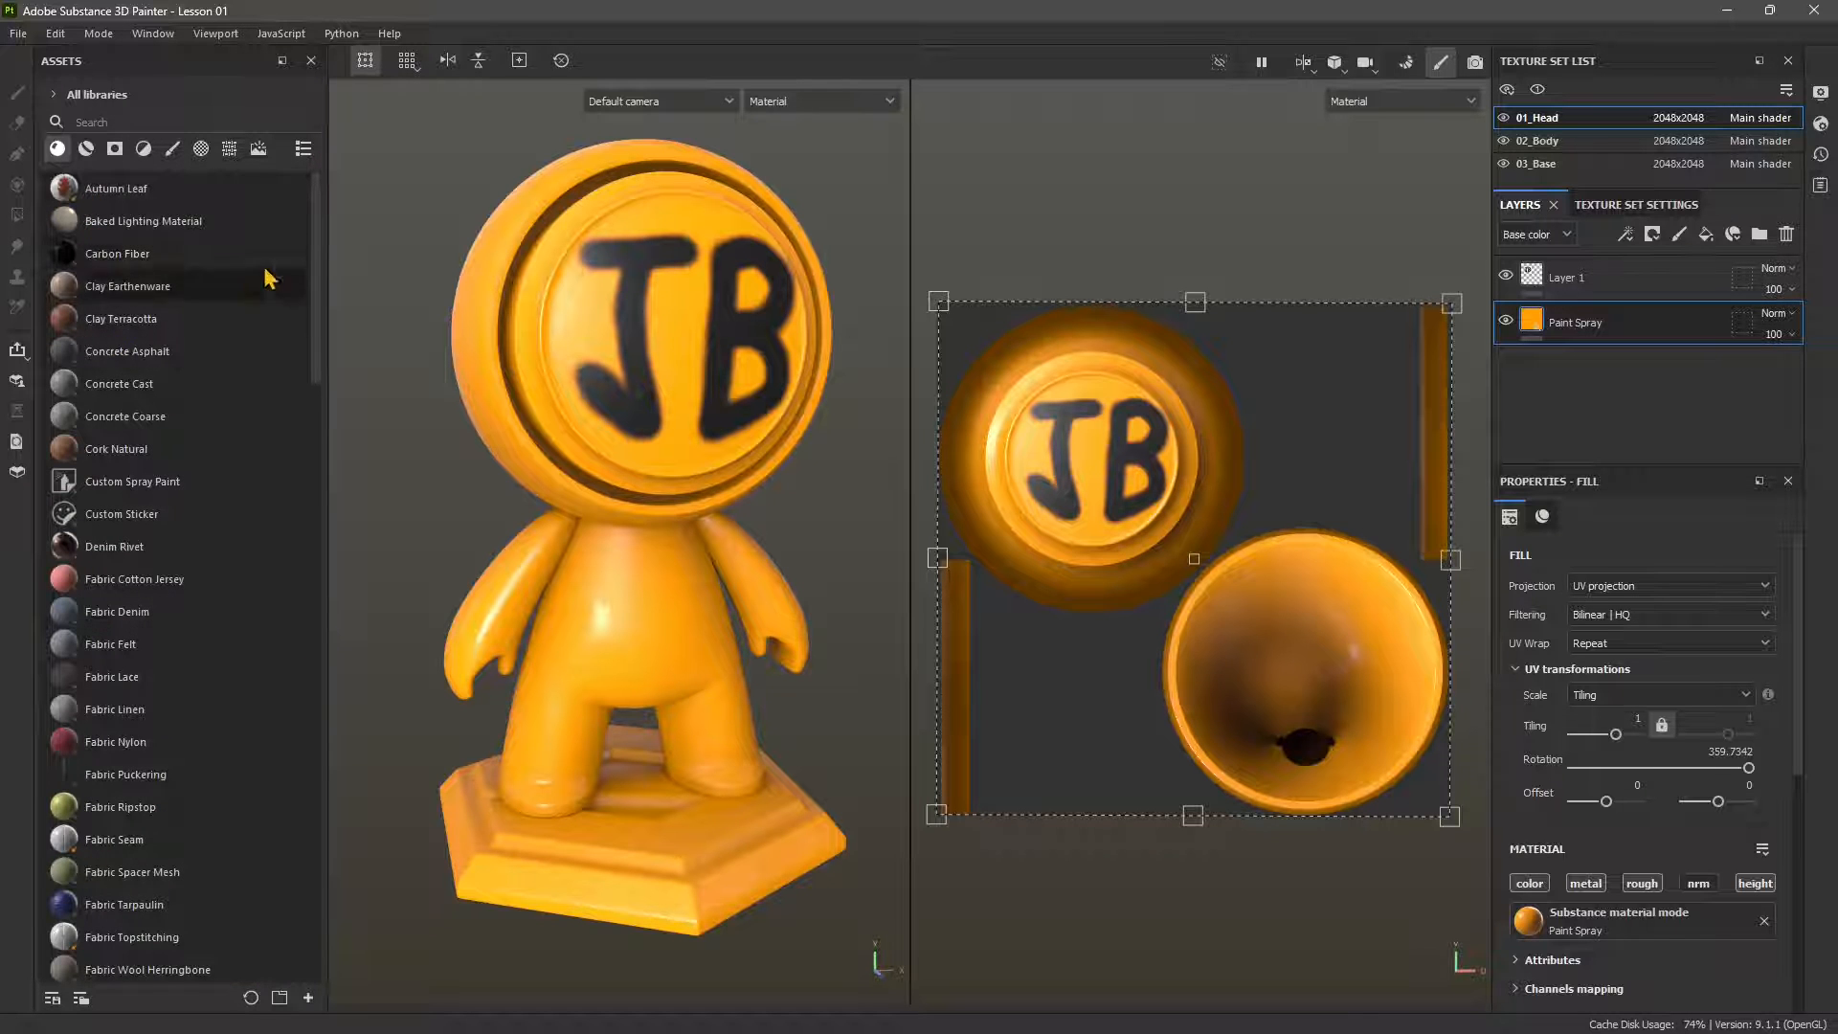
Search the material assets for "metal"
{"action": "left_click_drag", "start_coordinate": [319, 235], "coordinate": [320, 192]}
{"action": "left_click", "coordinate": [86, 124]}
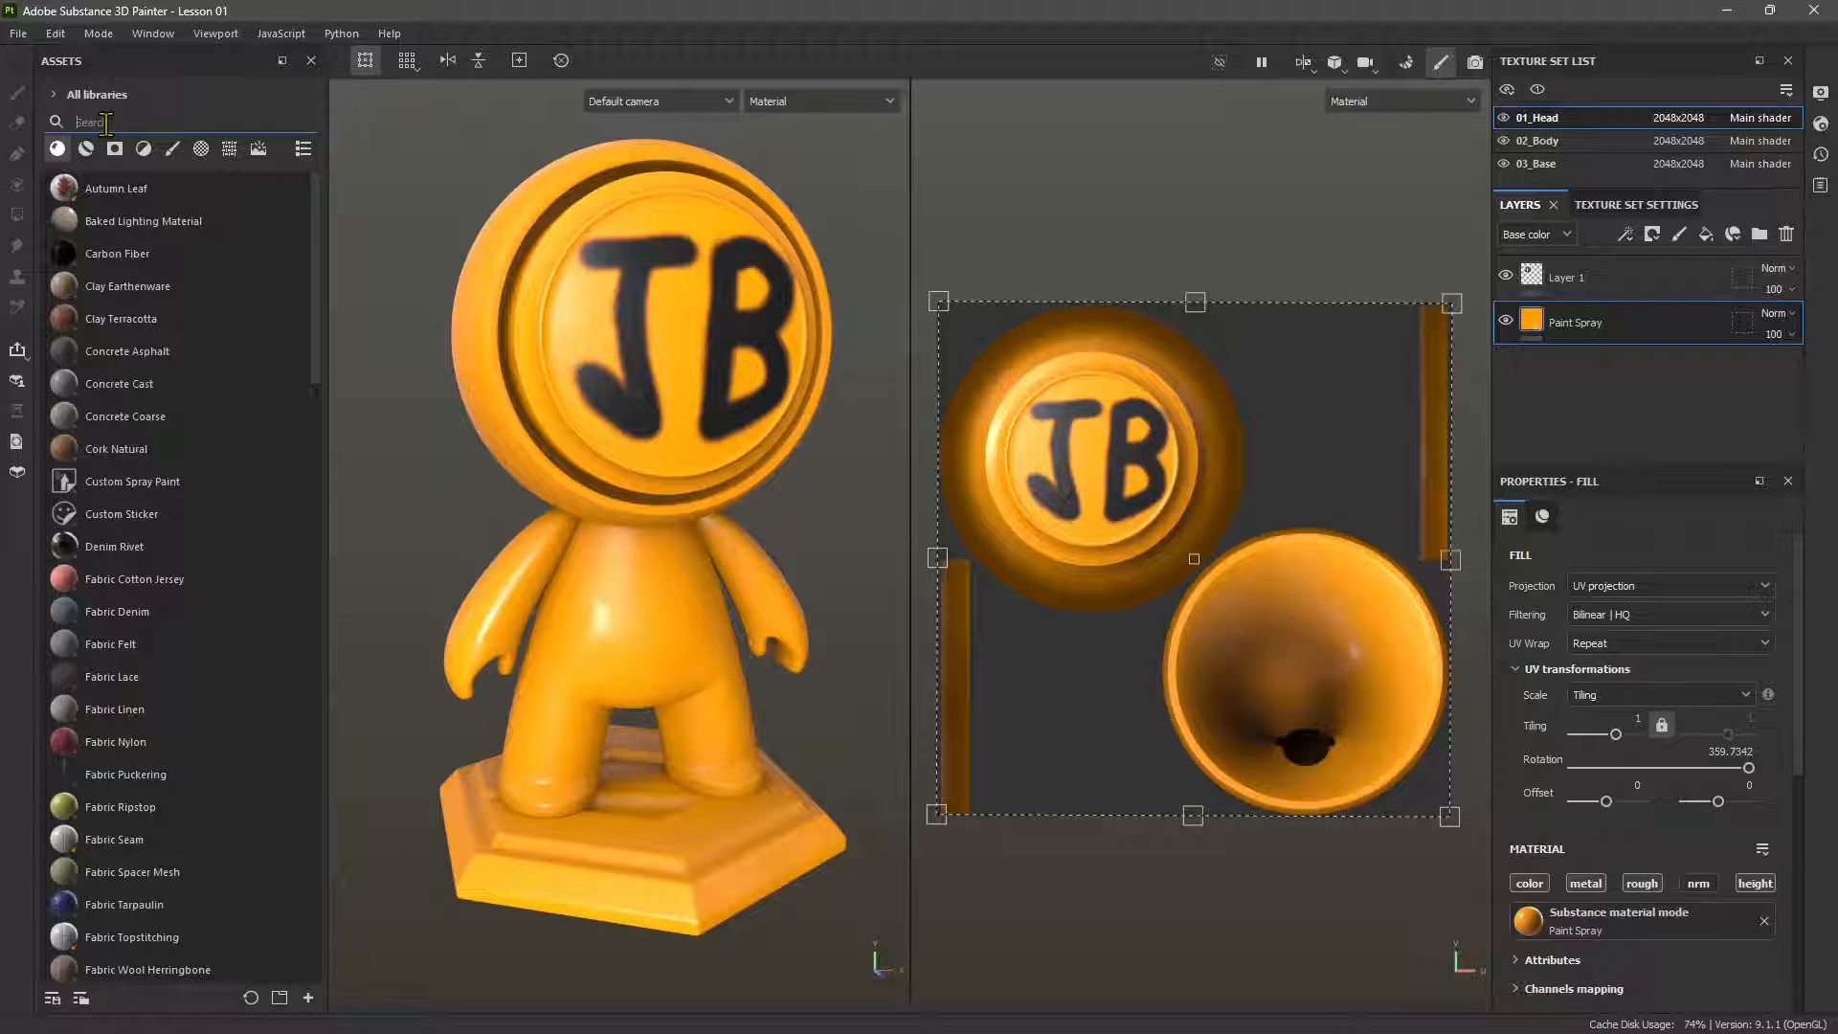
{"action": "type", "text": "metal"}
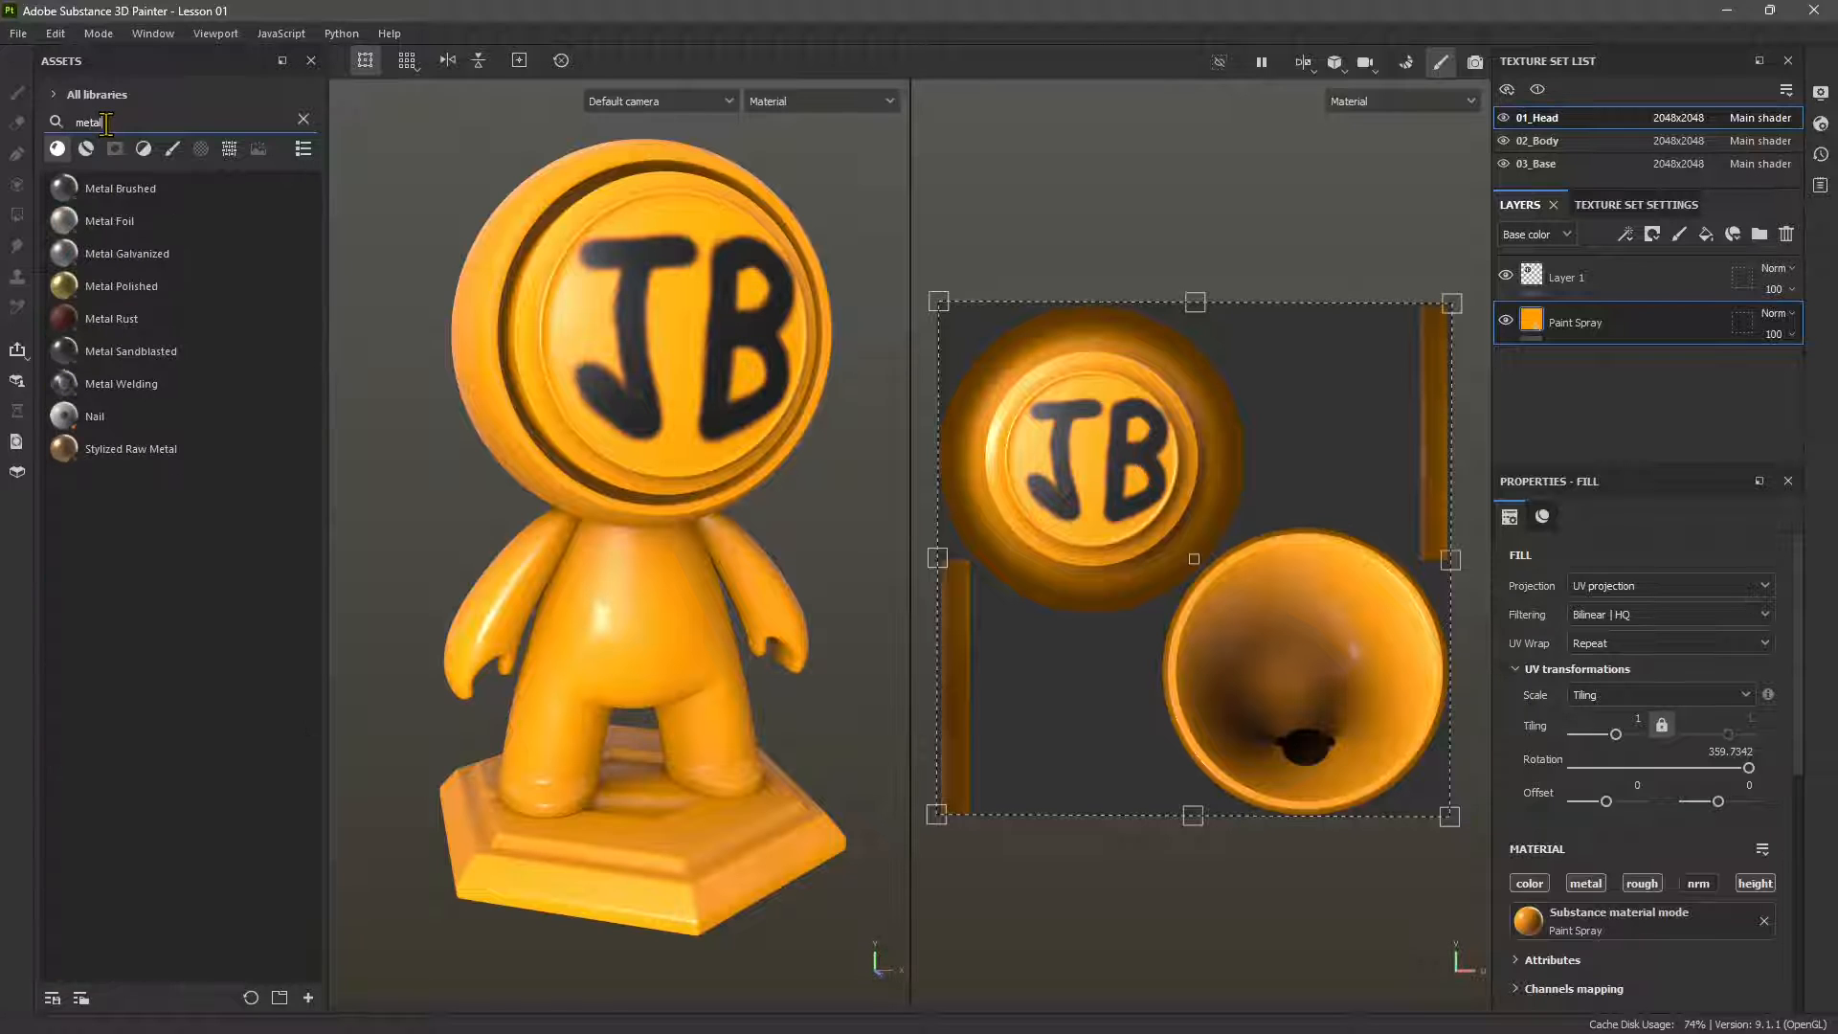
Show the found materials as large thumbnails and apply the Metal Polished material to the character's body
{"action": "left_click", "coordinate": [303, 149]}
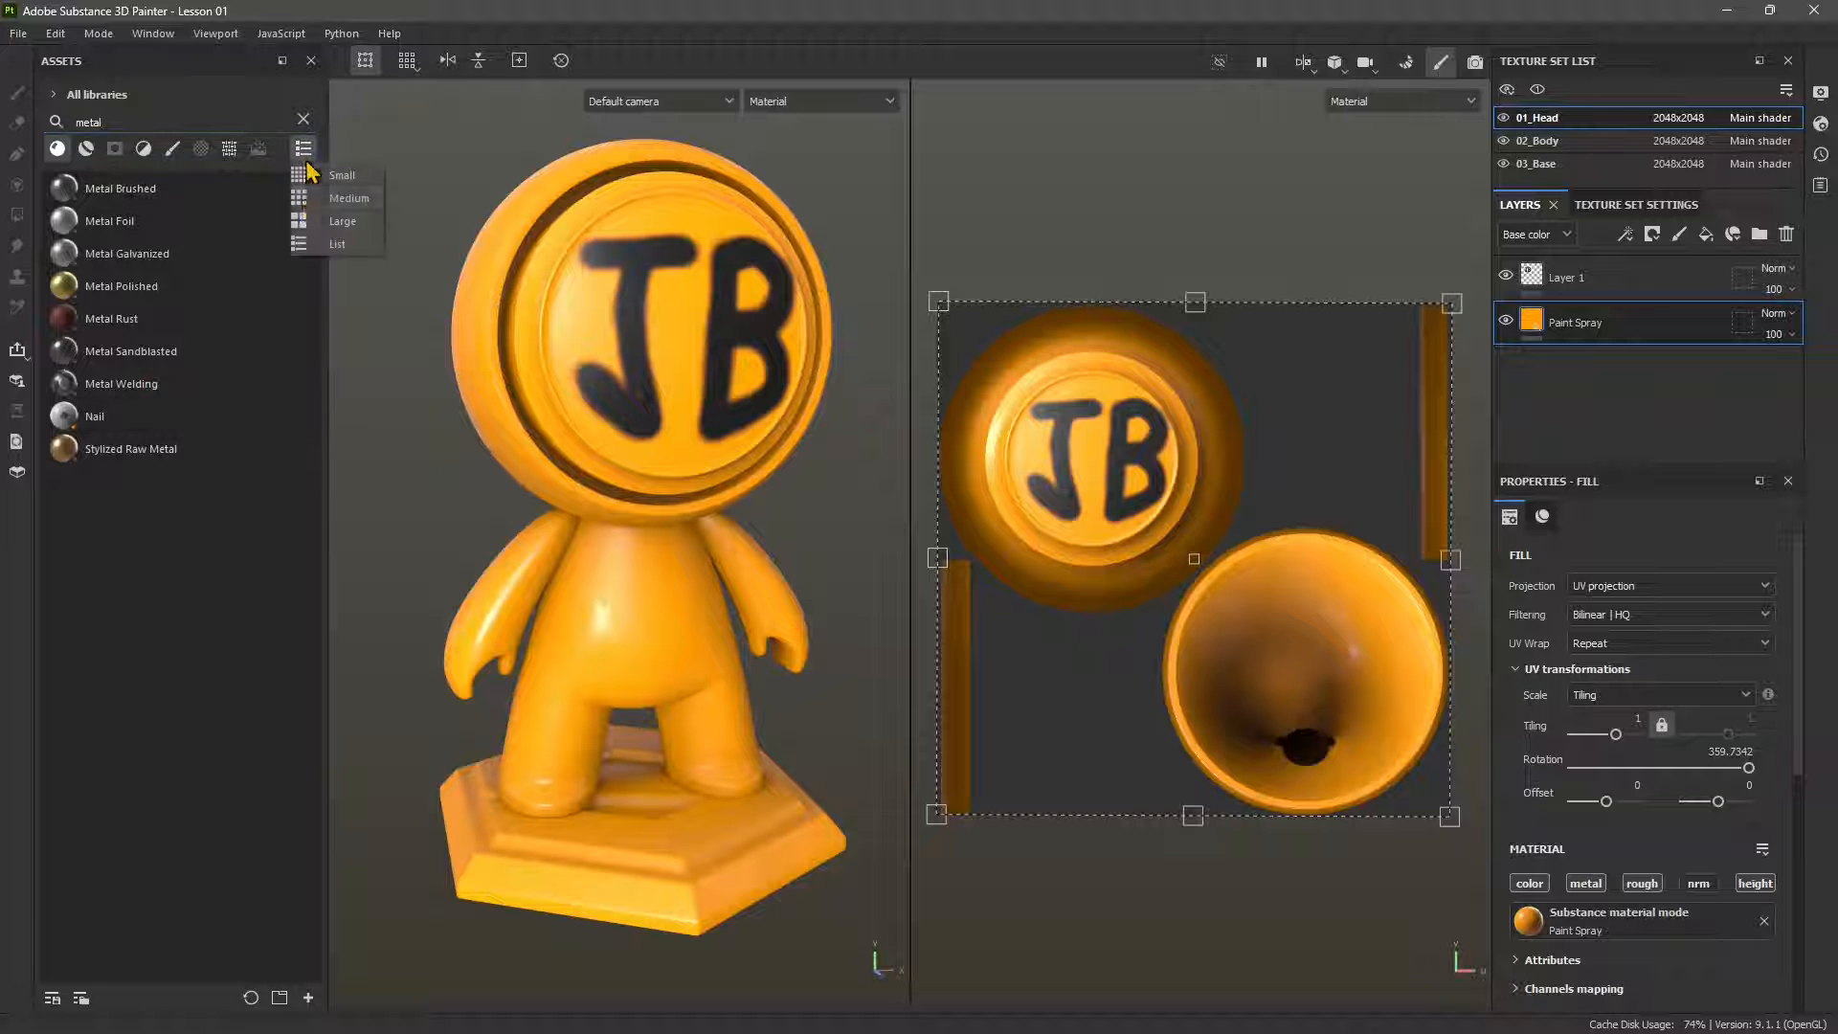
{"action": "left_click", "coordinate": [312, 222]}
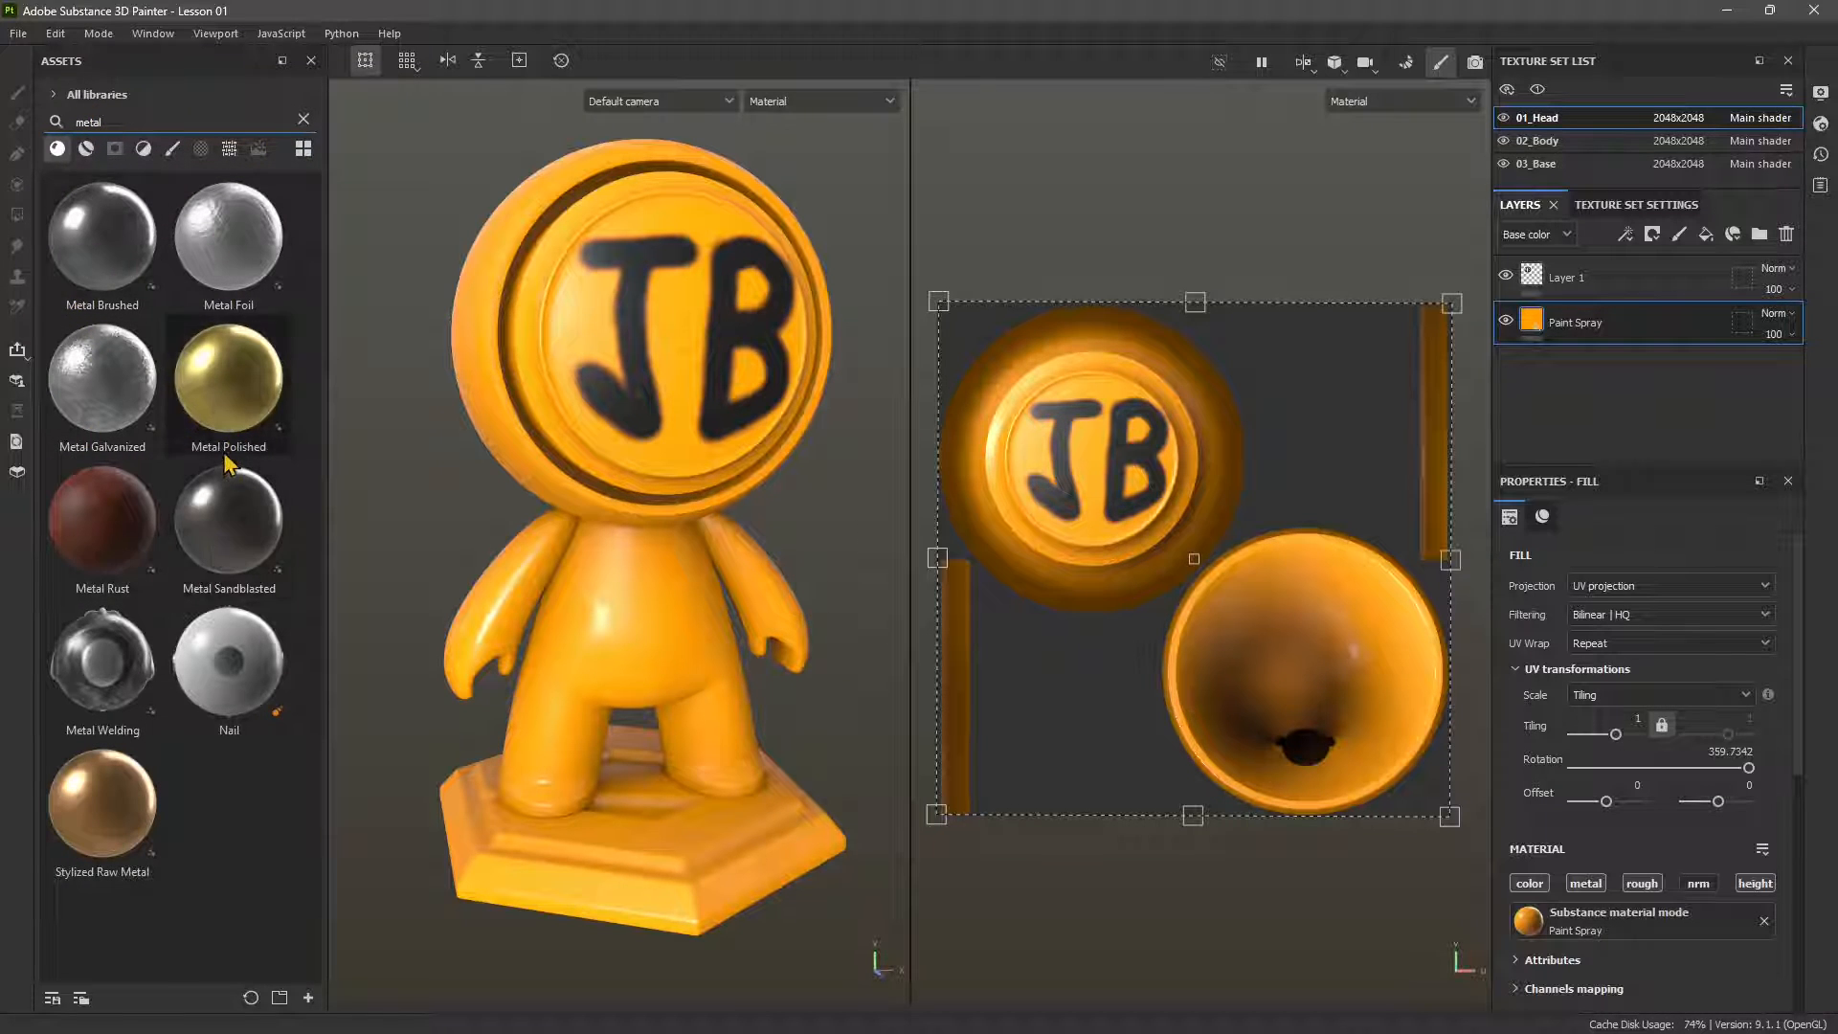
{"action": "left_click_drag", "start_coordinate": [230, 435], "coordinate": [589, 565]}
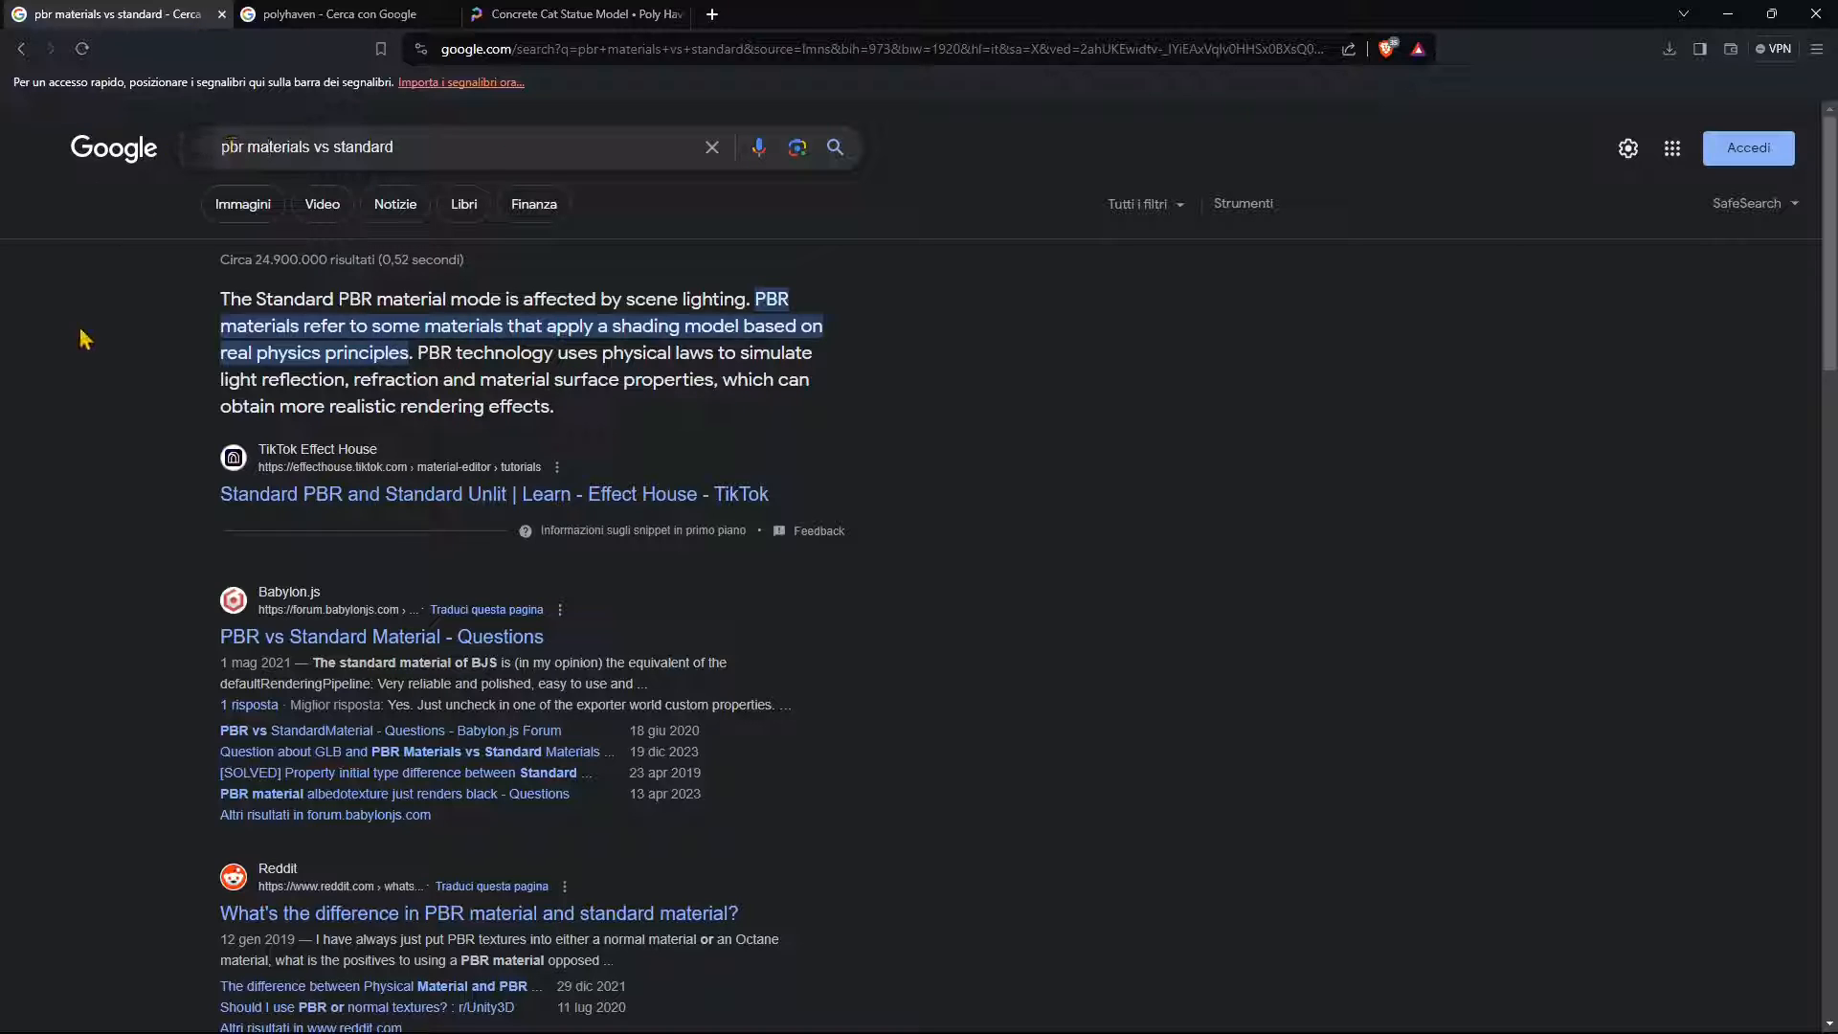
Examine the Google image results for "pbr materials vs standard" in the web browser
{"action": "left_click", "coordinate": [375, 158]}
{"action": "left_click", "coordinate": [242, 204]}
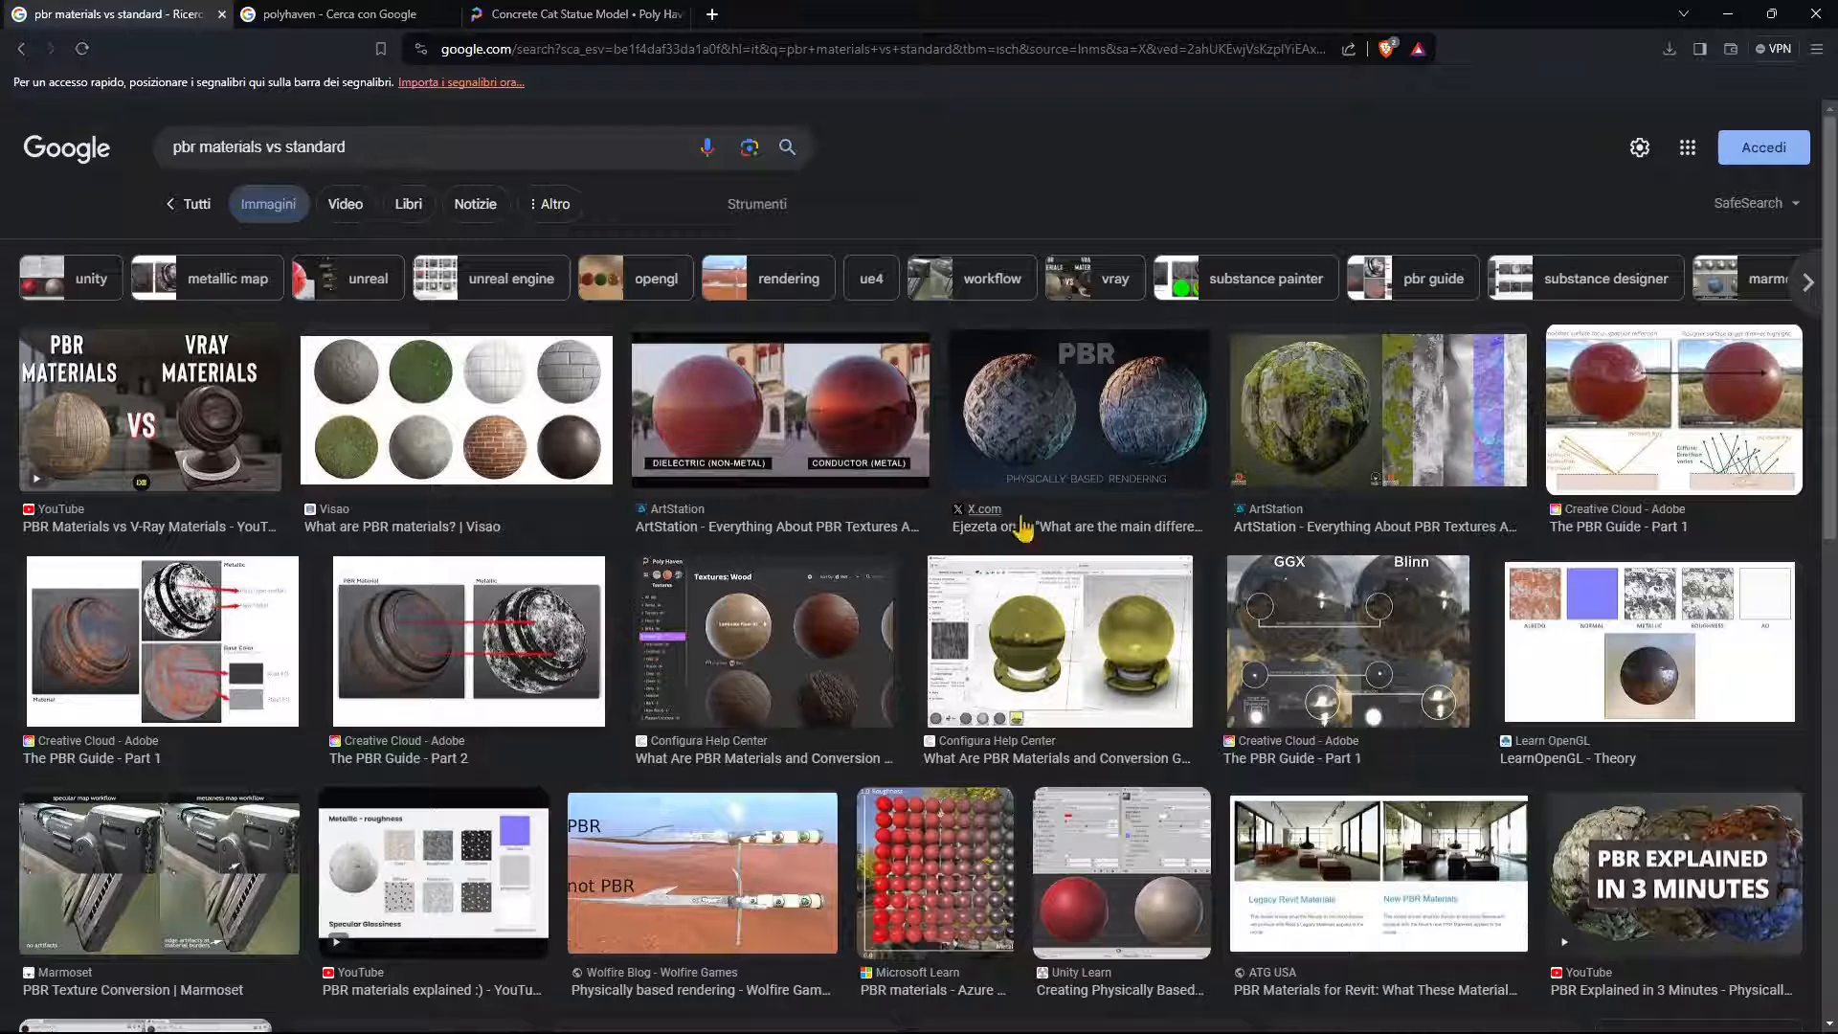
{"action": "scroll", "coordinate": [1182, 388], "scroll_direction": "down", "scroll_amount": 1}
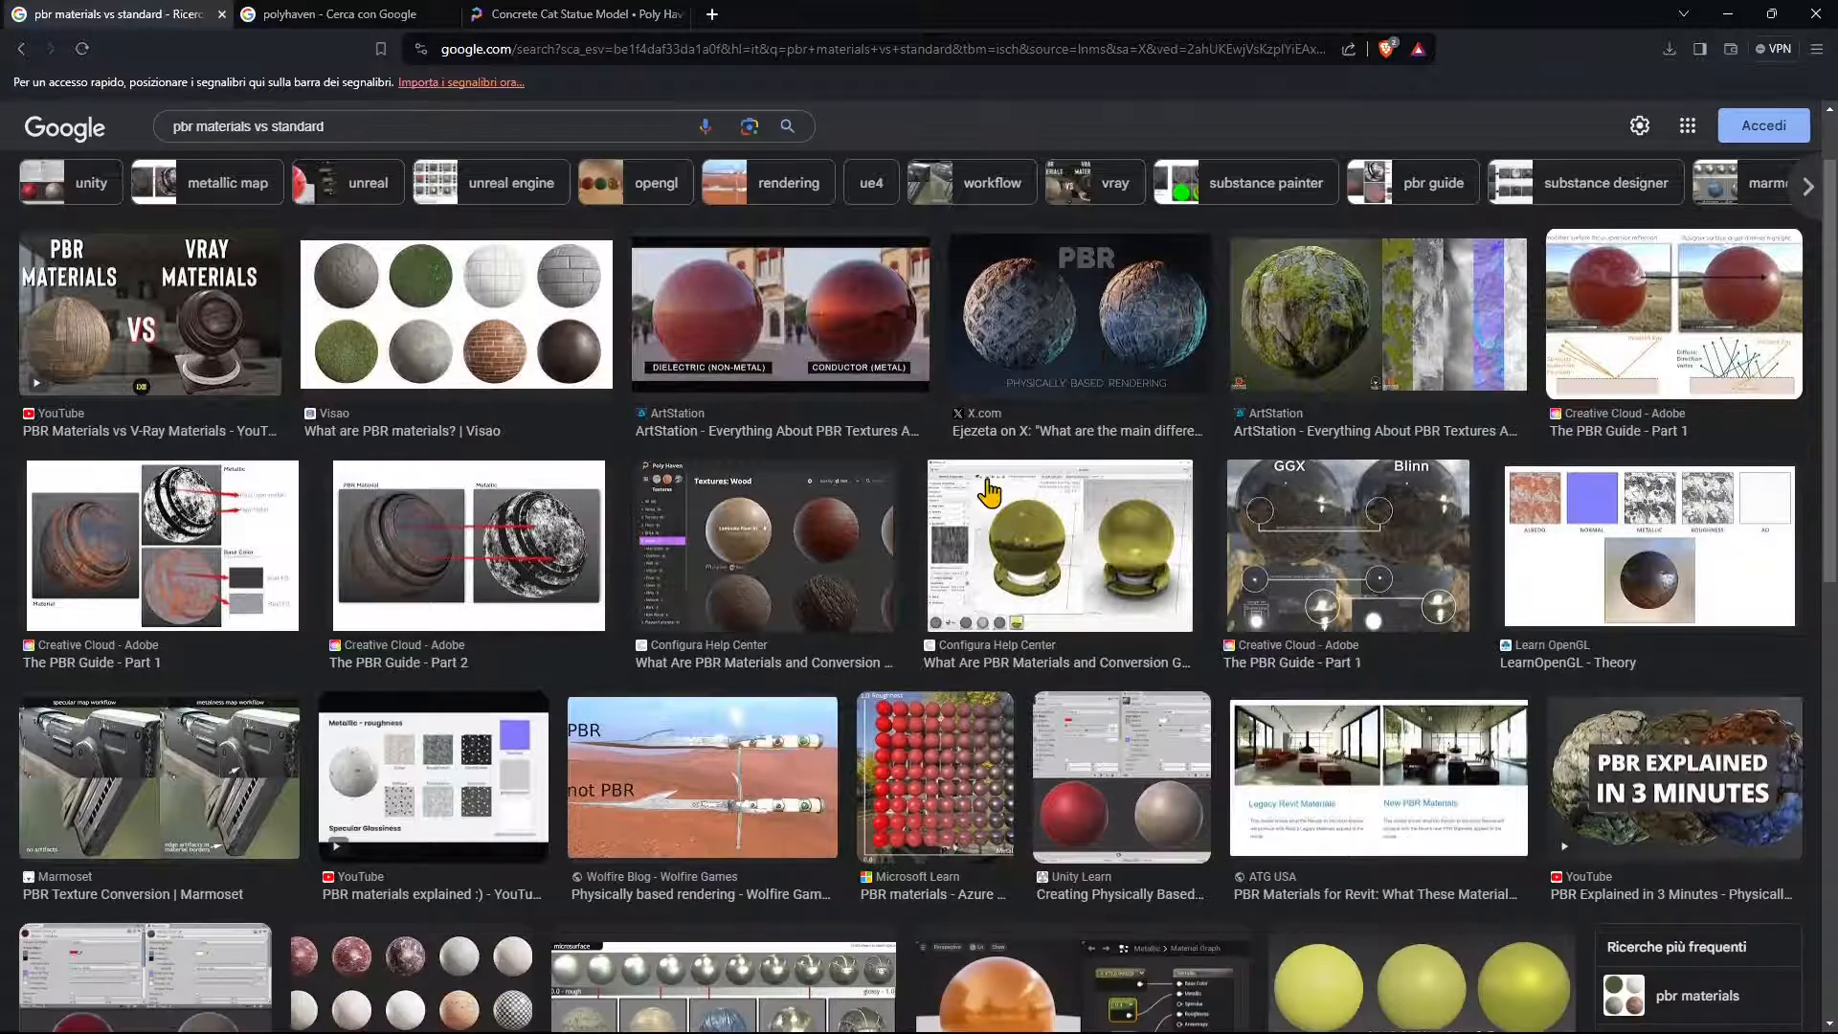
{"action": "scroll", "coordinate": [986, 483], "scroll_direction": "down", "scroll_amount": 1}
{"action": "scroll", "coordinate": [809, 465], "scroll_direction": "down", "scroll_amount": 3}
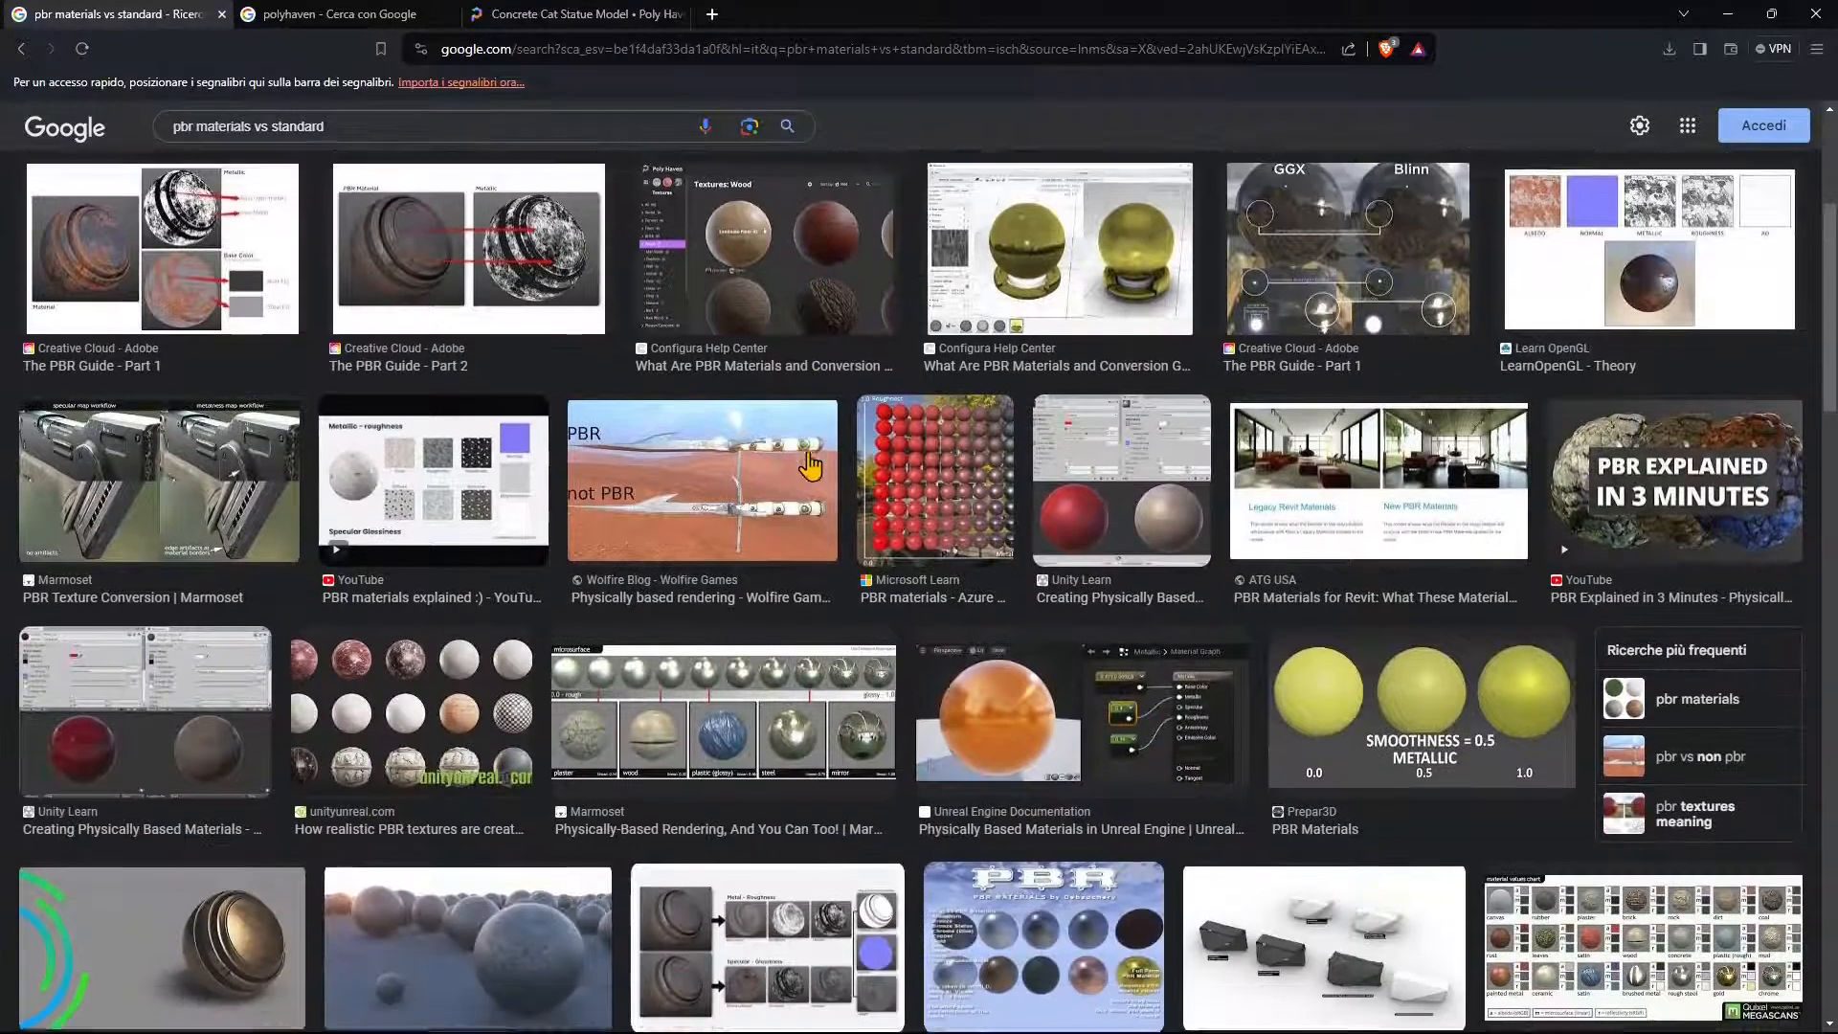
{"action": "scroll", "coordinate": [996, 522], "scroll_direction": "down", "scroll_amount": 8}
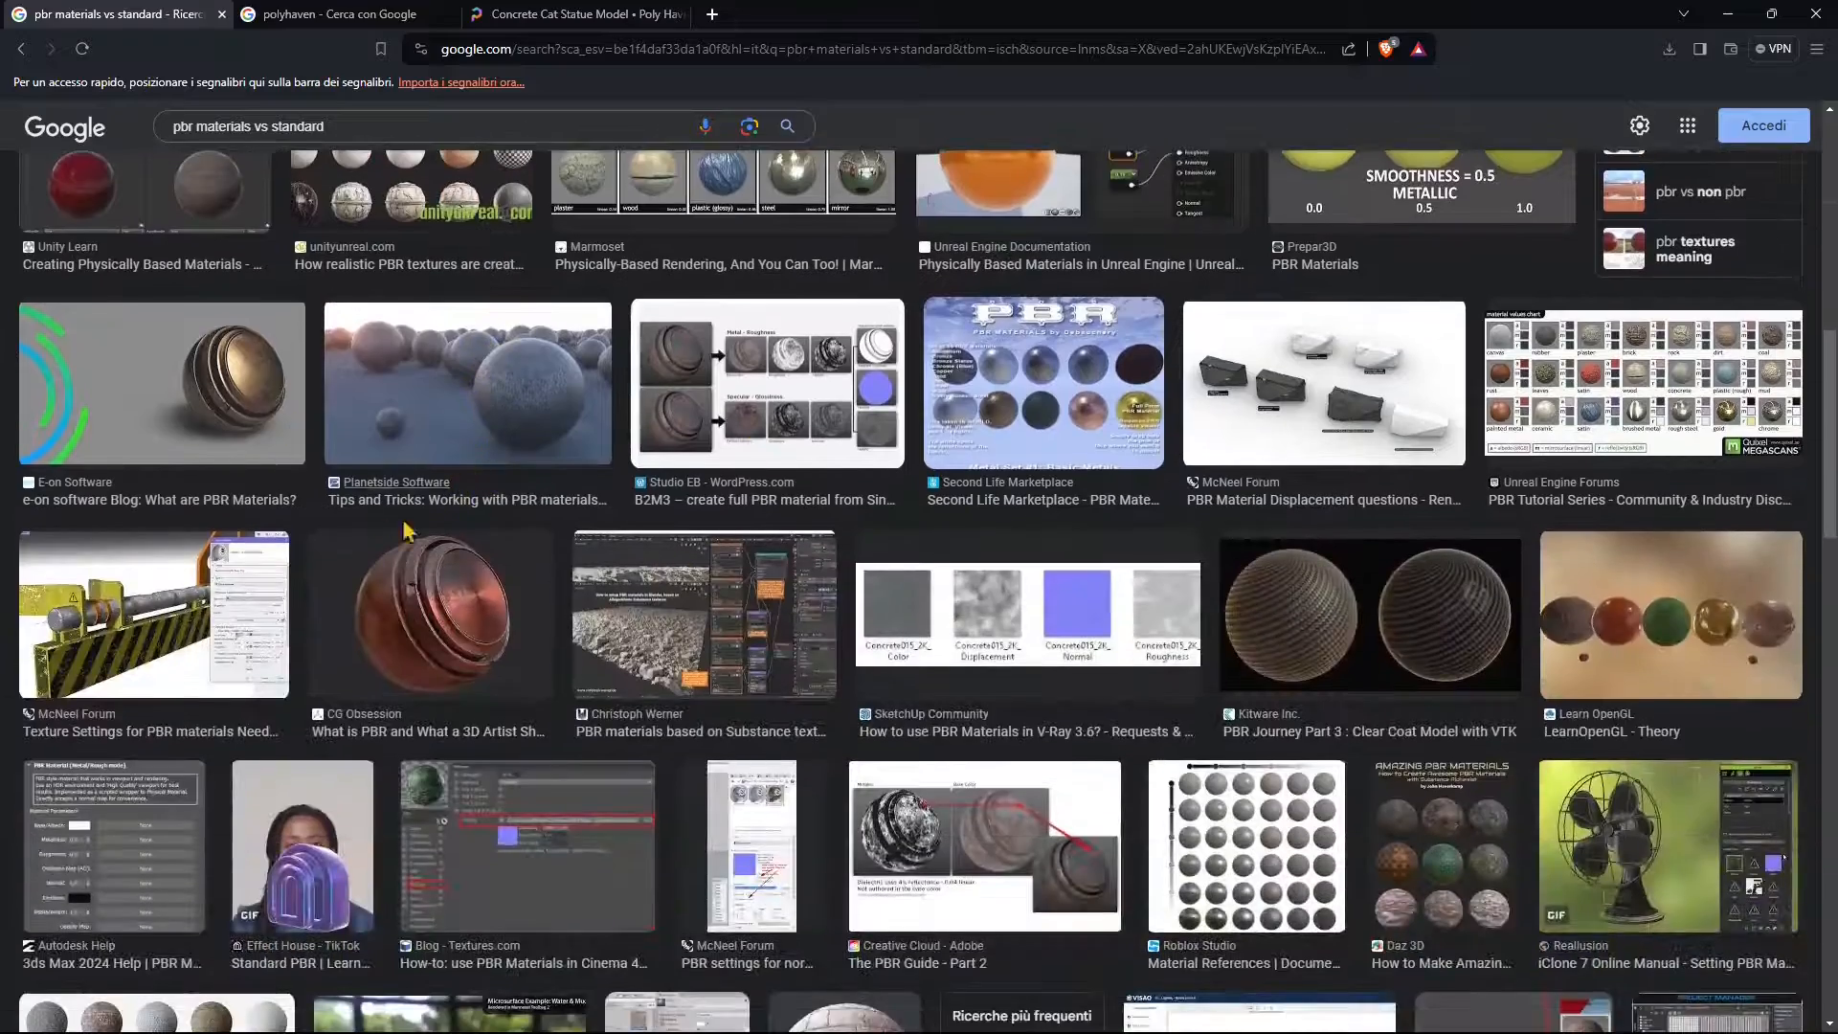
{"action": "scroll", "coordinate": [995, 522], "scroll_direction": "down", "scroll_amount": 8}
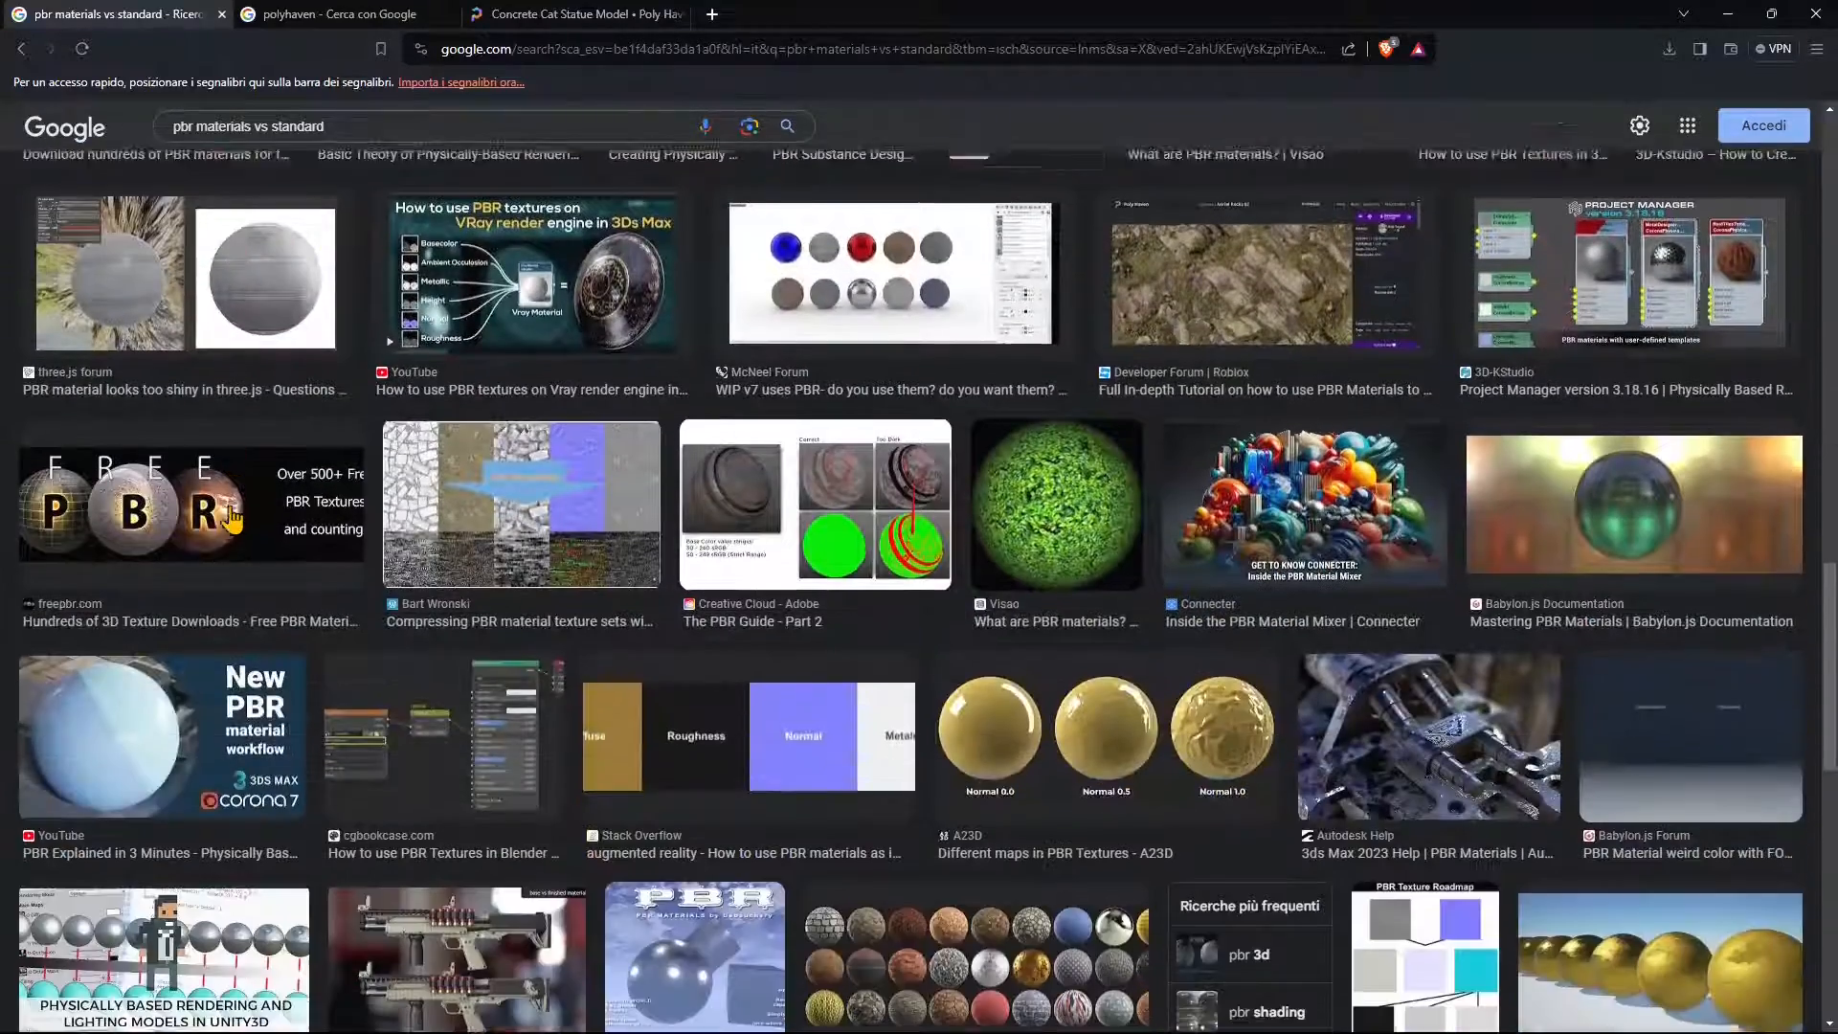
{"action": "scroll", "coordinate": [549, 639], "scroll_direction": "up", "scroll_amount": 18}
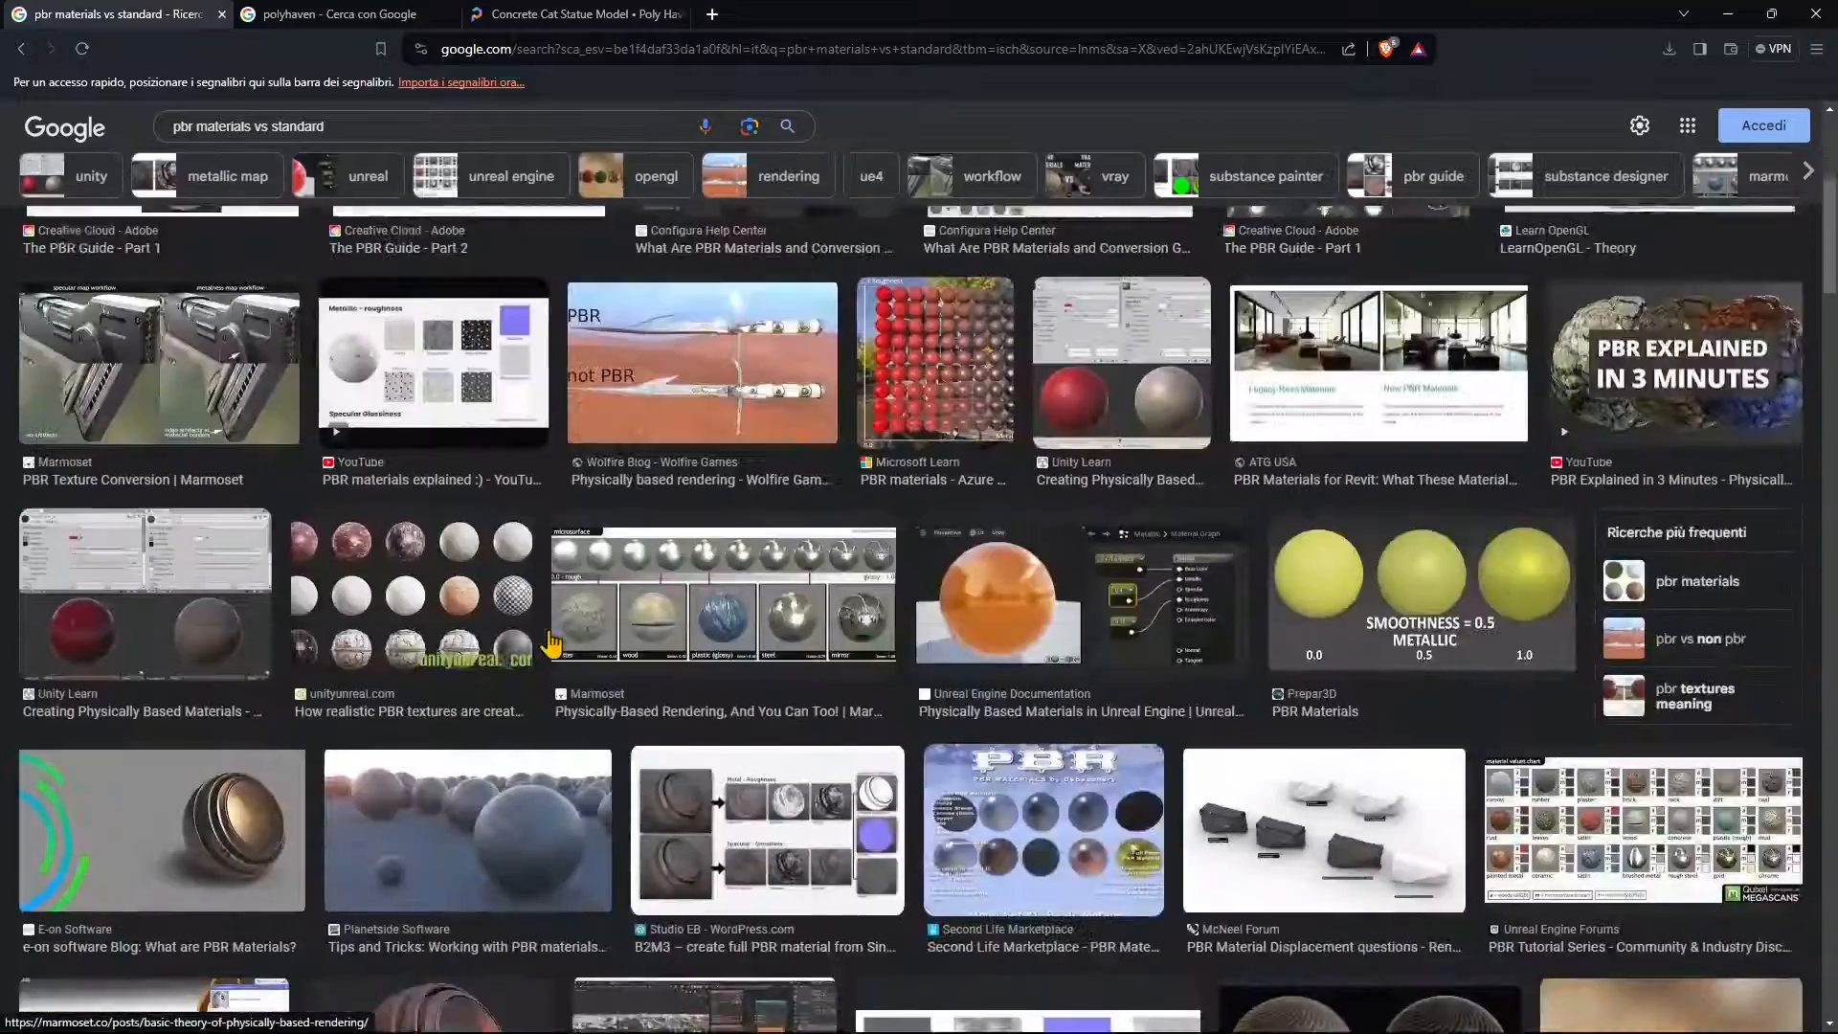
{"action": "scroll", "coordinate": [552, 643], "scroll_direction": "up", "scroll_amount": 2}
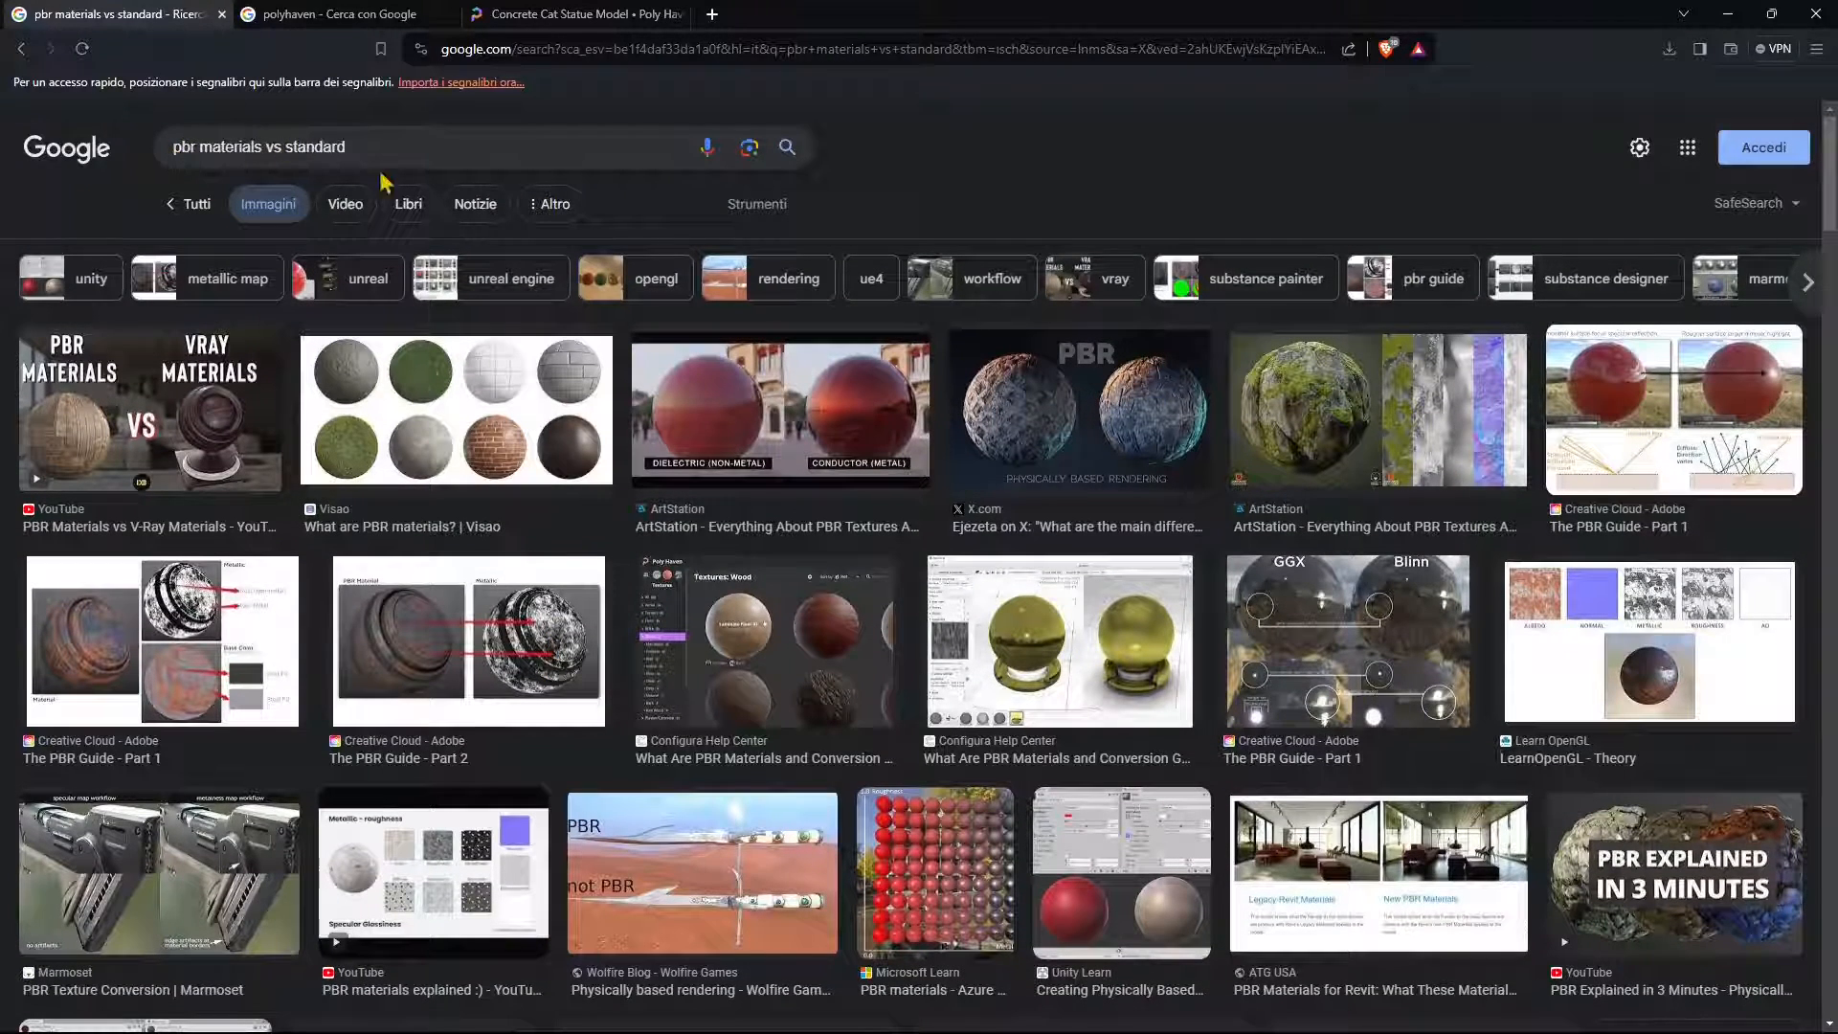
Return to the general web results for the PBR query, skim them, and switch back to Substance 3D Painter
{"action": "left_click", "coordinate": [21, 48]}
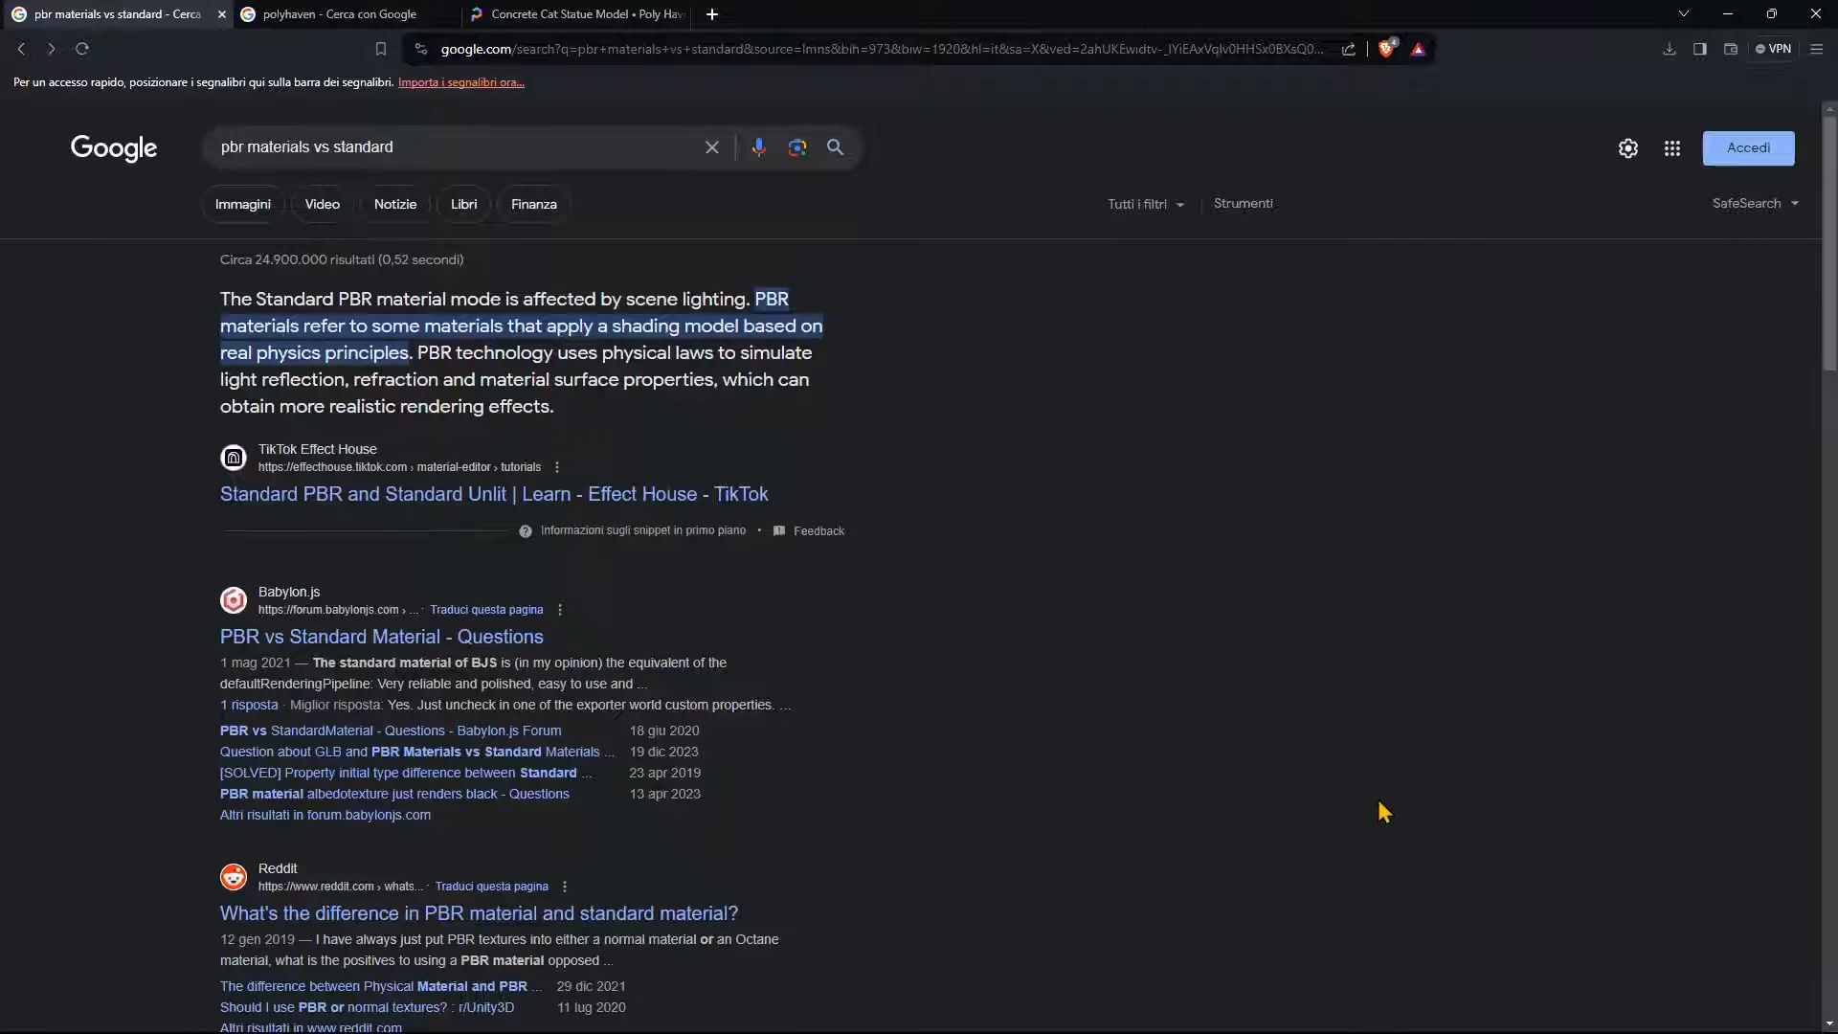
{"action": "scroll", "coordinate": [1383, 812], "scroll_direction": "down", "scroll_amount": 3}
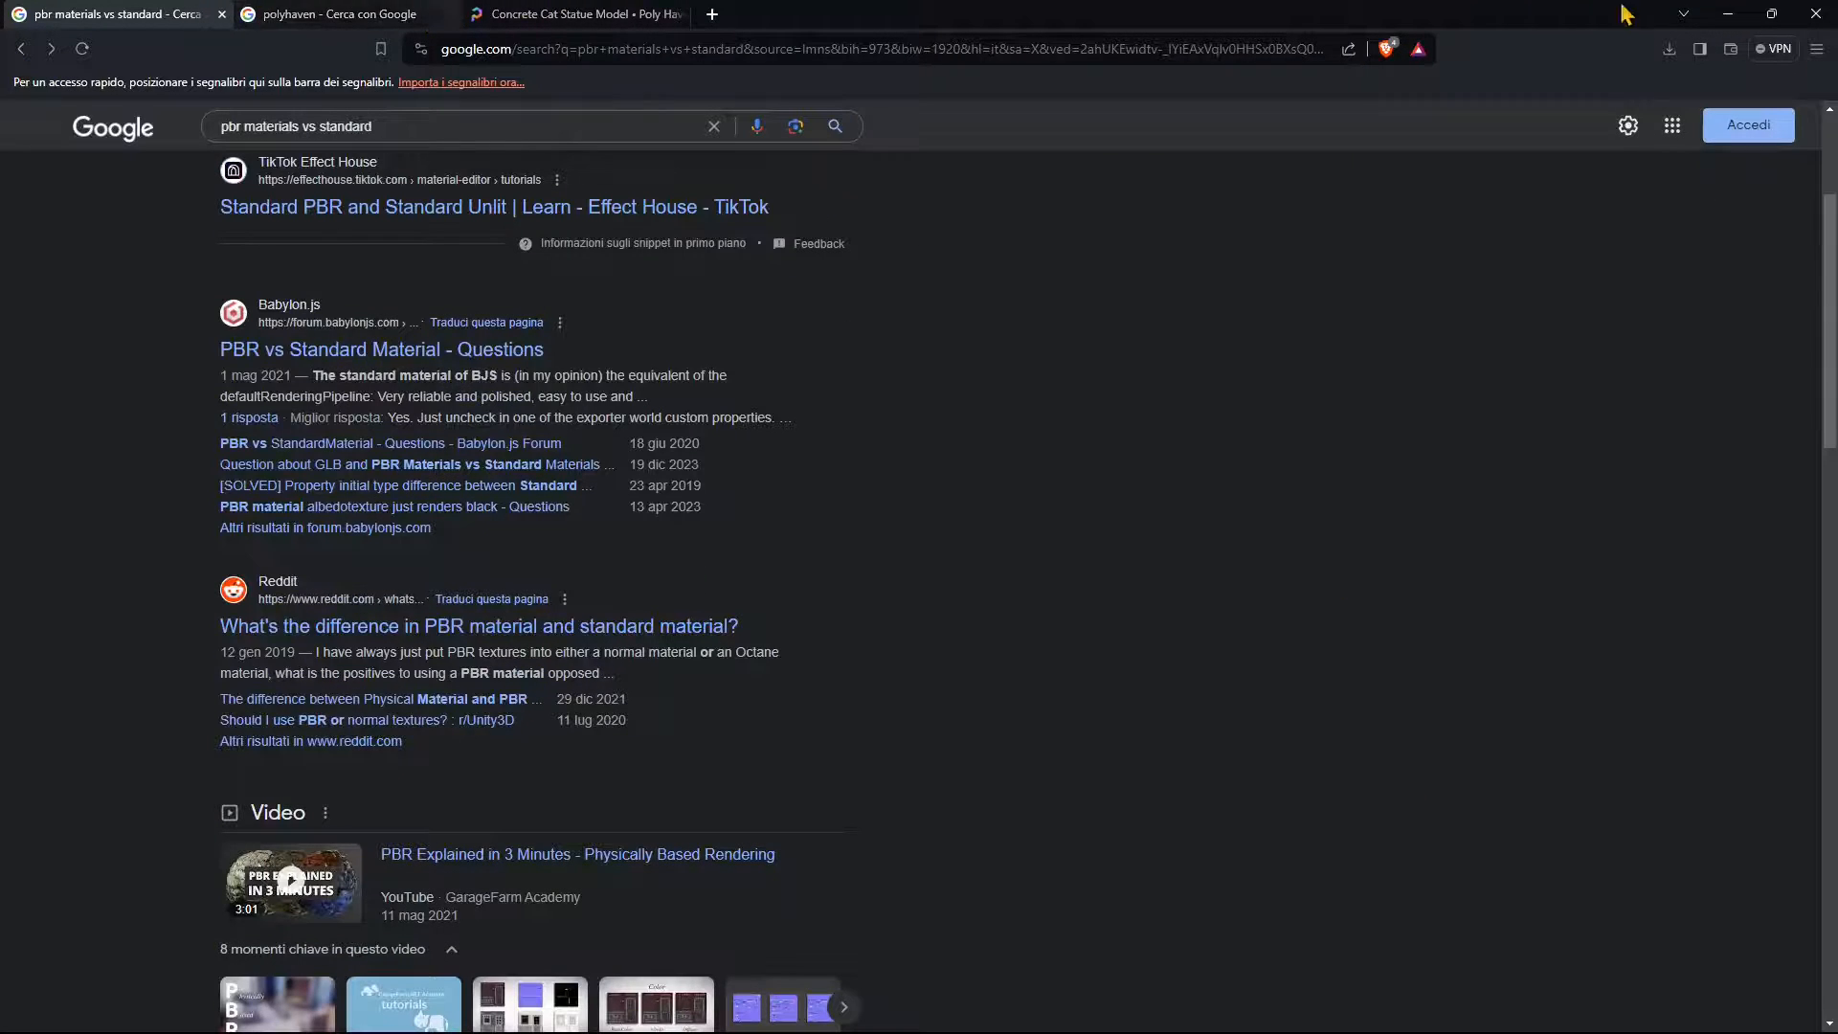
{"action": "left_click", "coordinate": [1727, 14]}
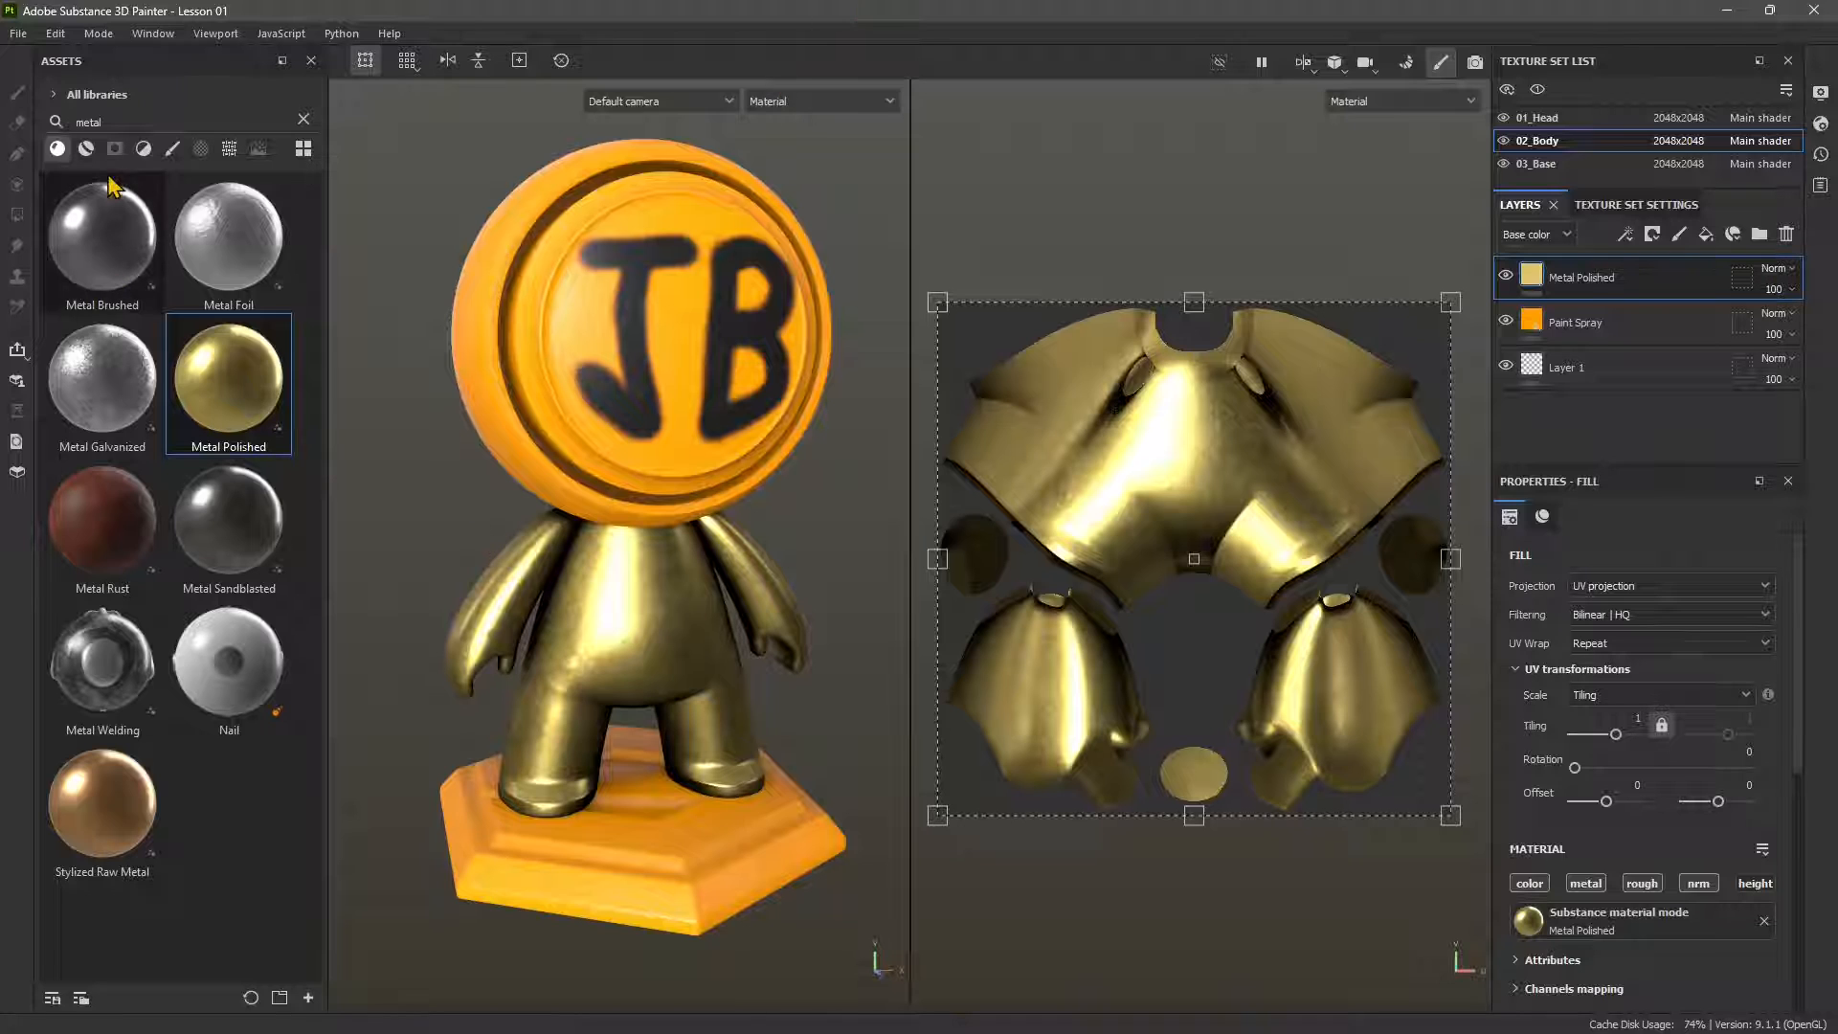
Clear the "metal" asset search and show the textures stored in the Project library
{"action": "left_click", "coordinate": [302, 121]}
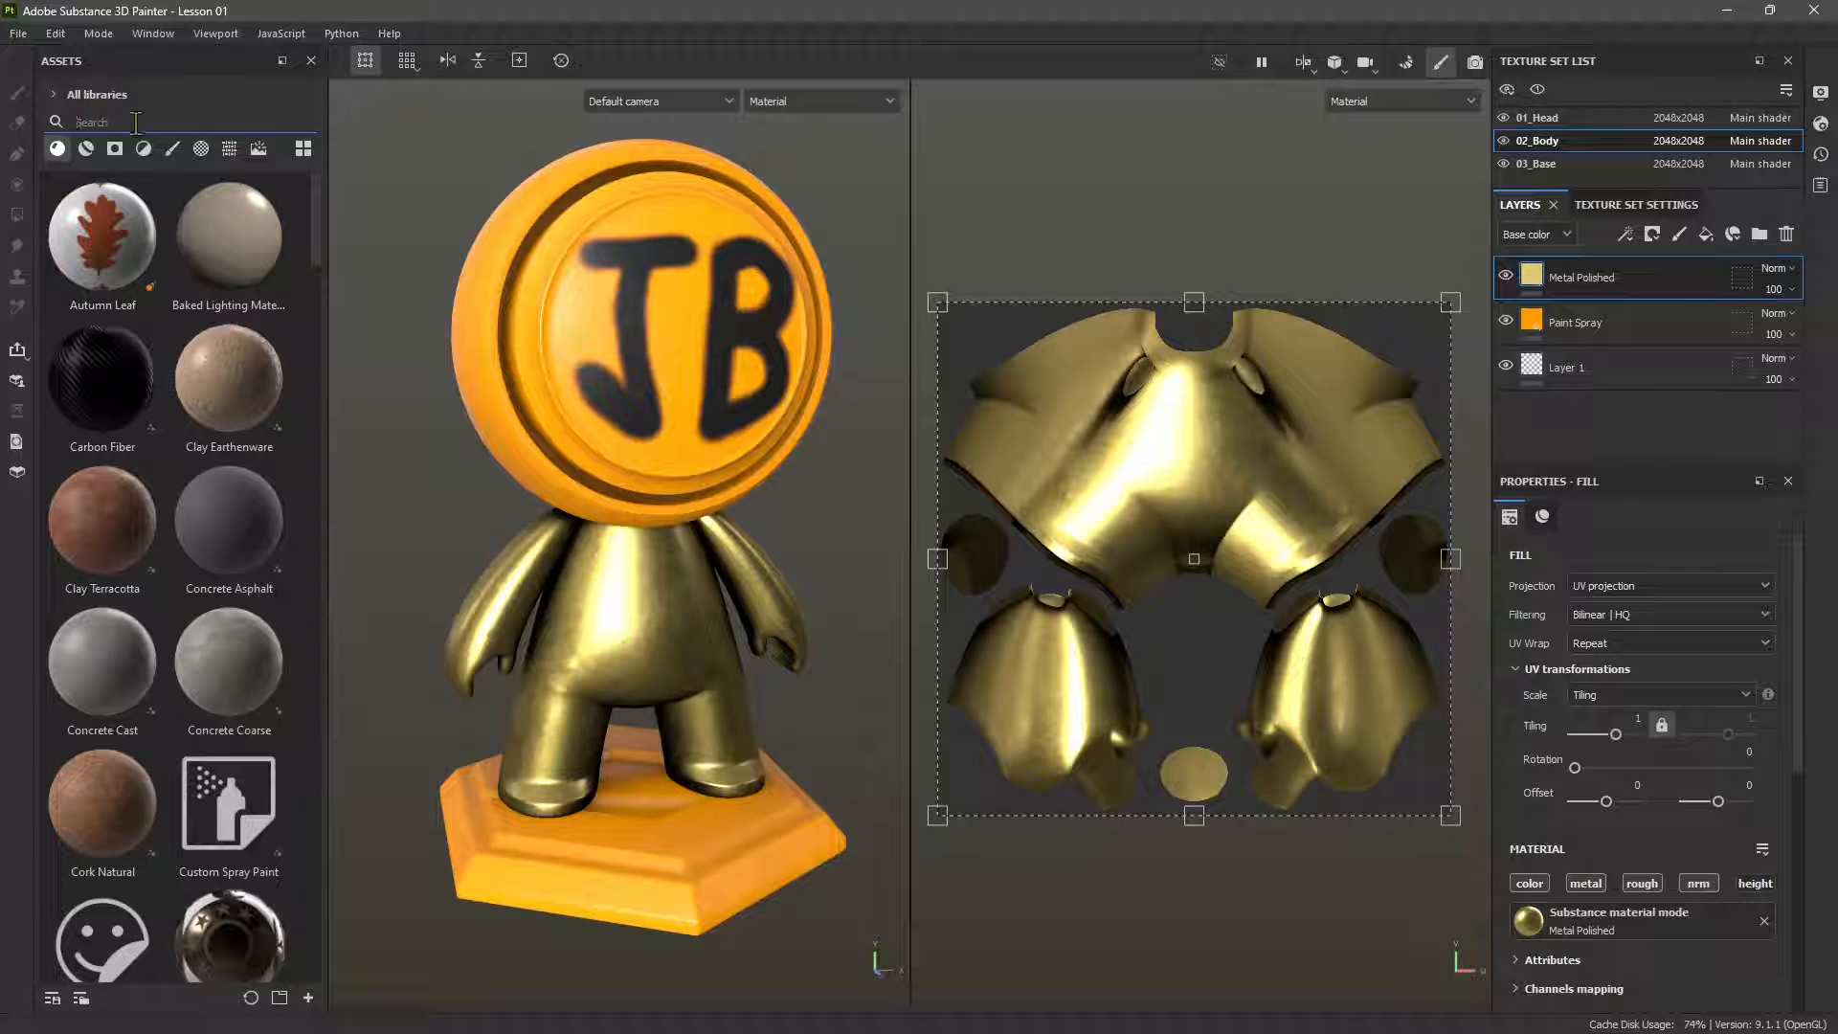
{"action": "left_click", "coordinate": [57, 96]}
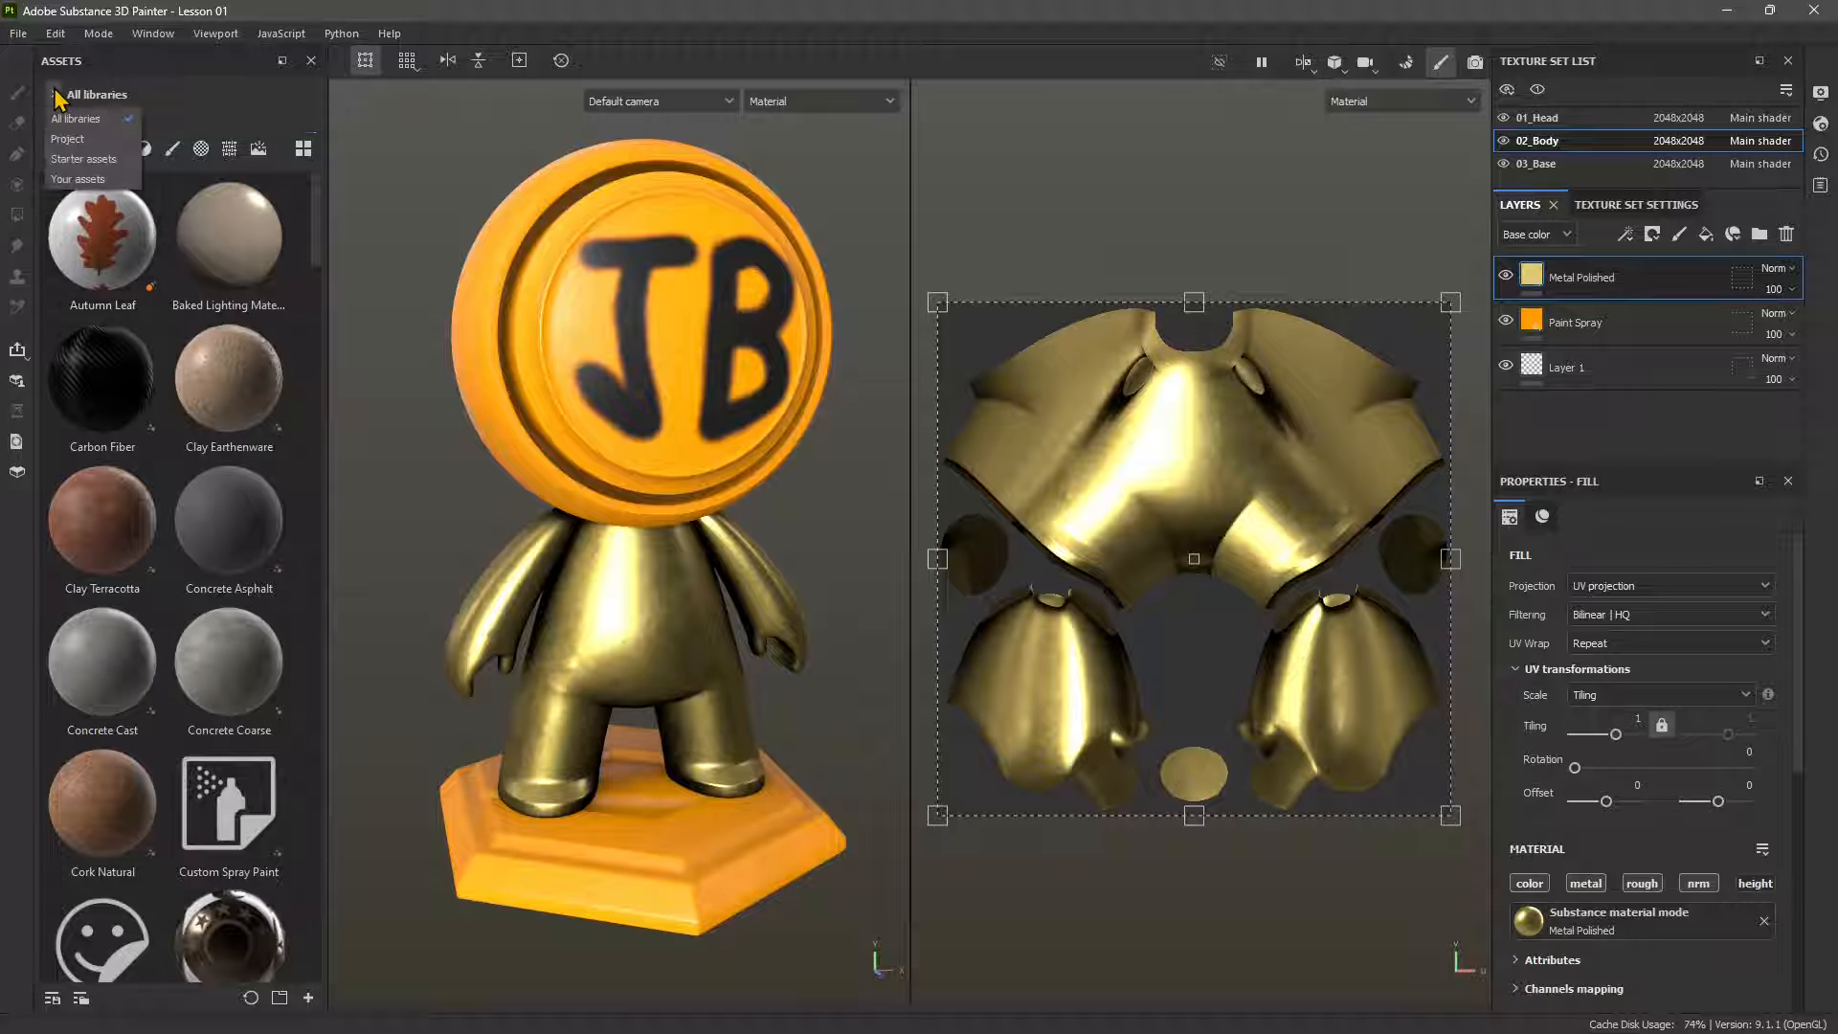
{"action": "left_click", "coordinate": [67, 139]}
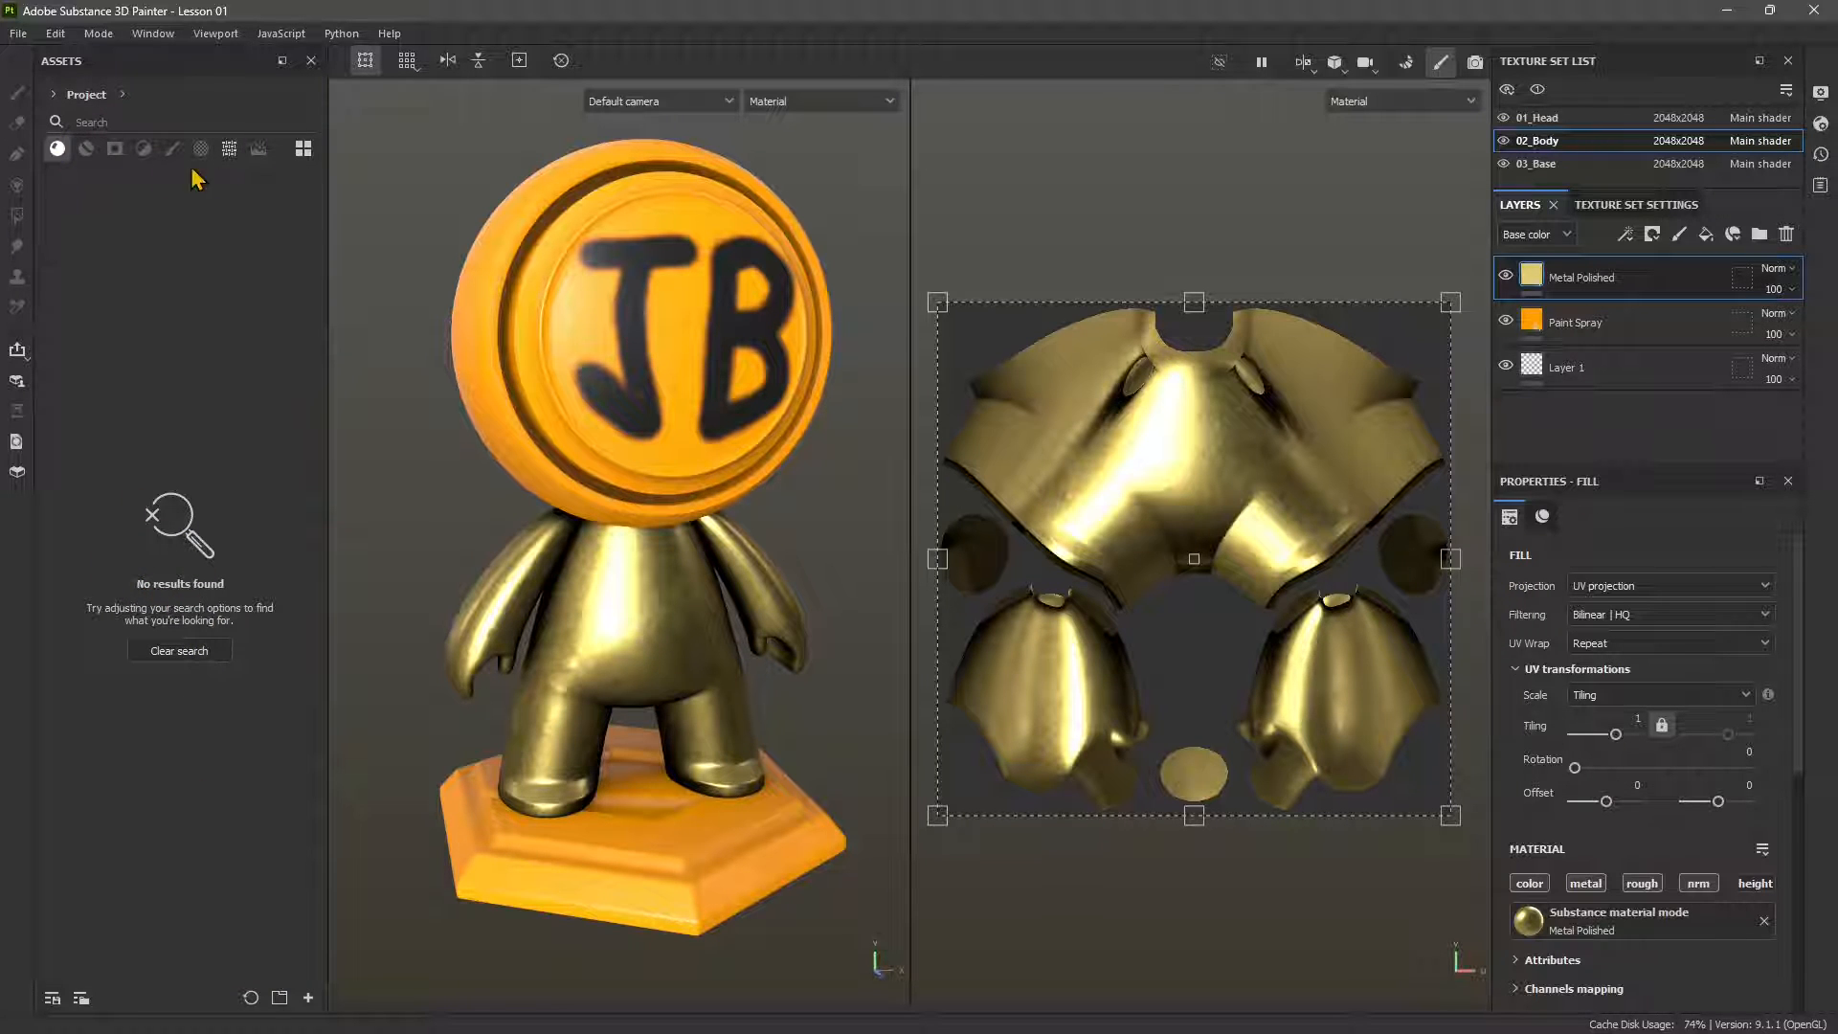
{"action": "left_click", "coordinate": [229, 148]}
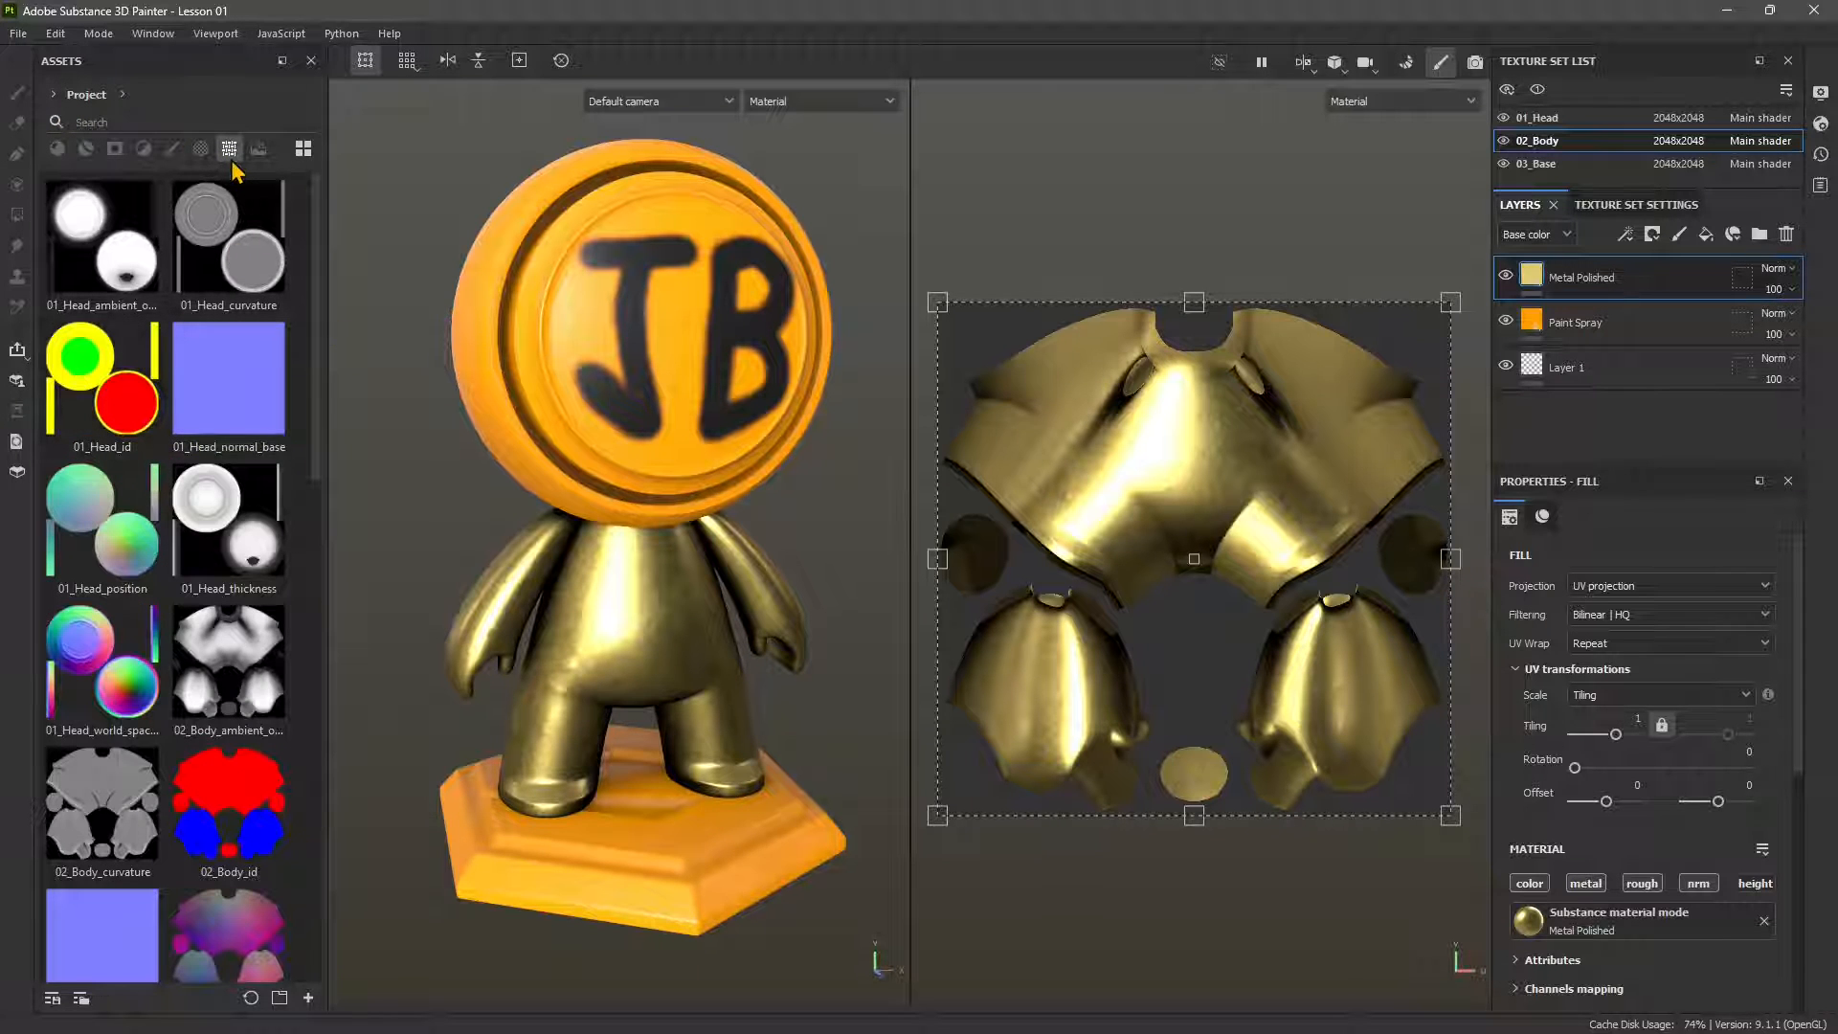
Switch to the Starter assets library and look through its materials, smart materials, smart masks and filters
{"action": "left_click", "coordinate": [54, 96]}
{"action": "left_click", "coordinate": [86, 156]}
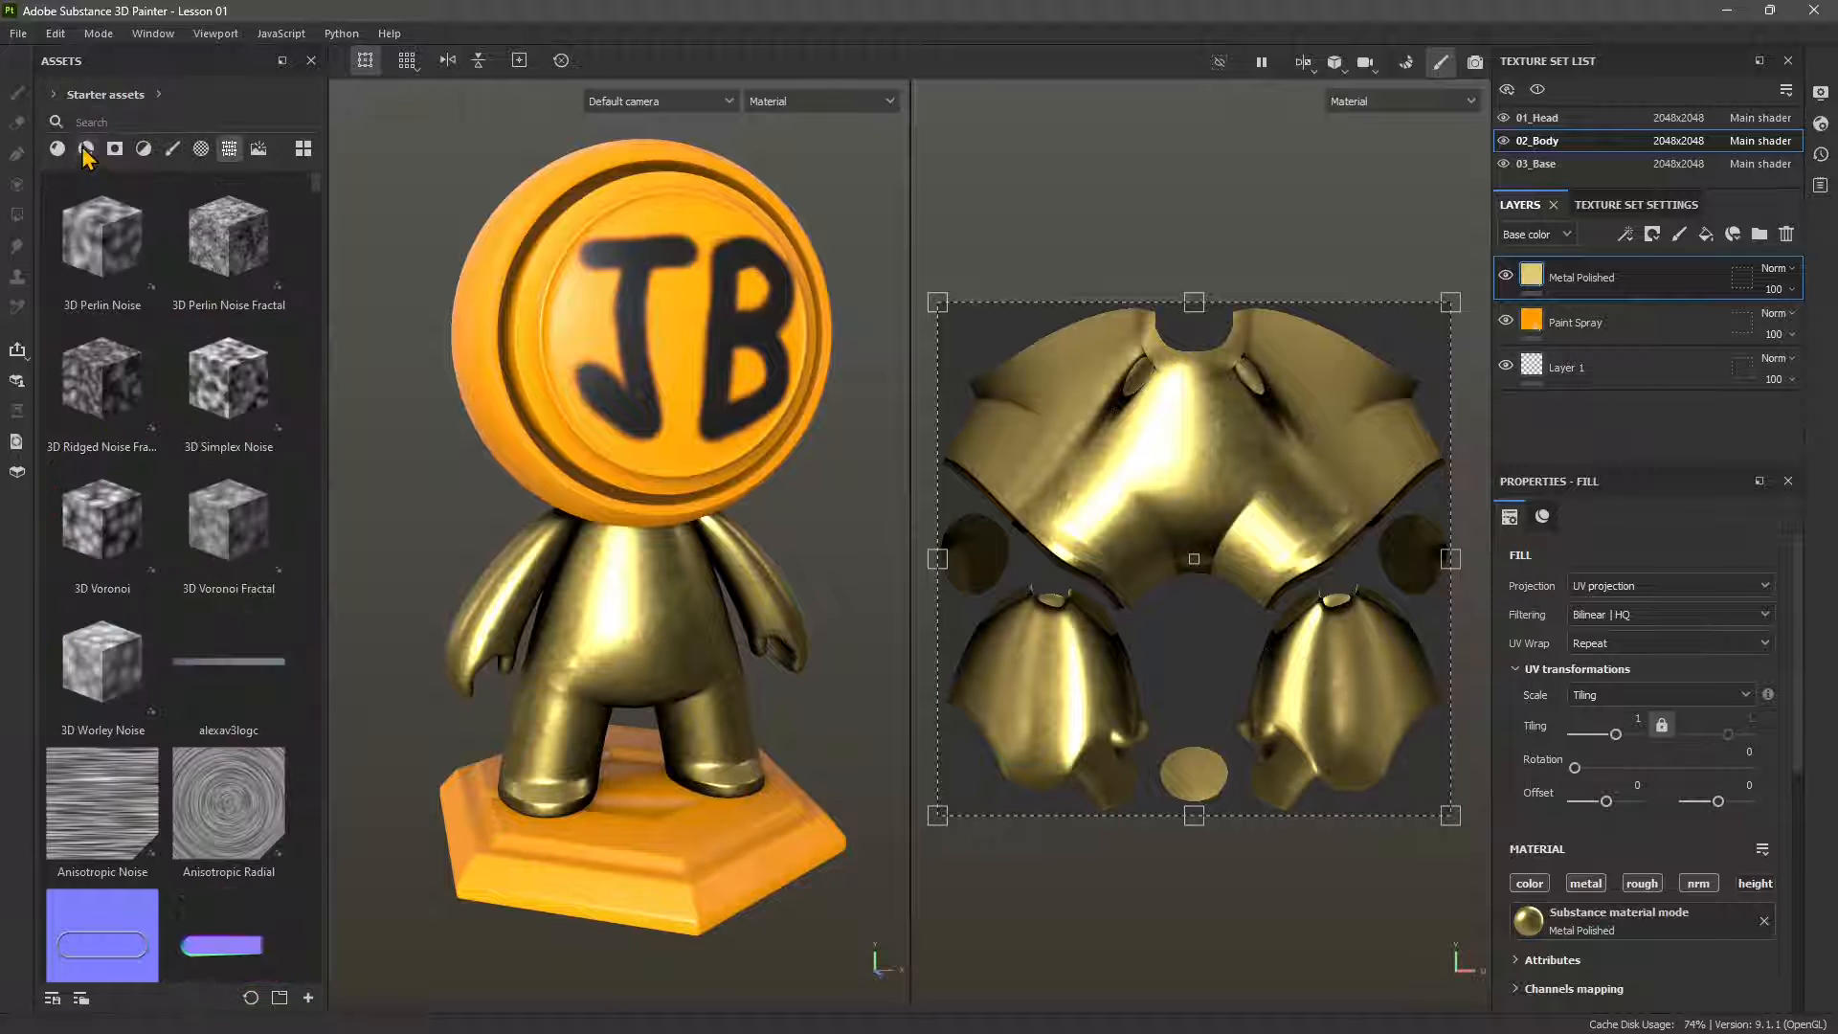
{"action": "left_click", "coordinate": [58, 150]}
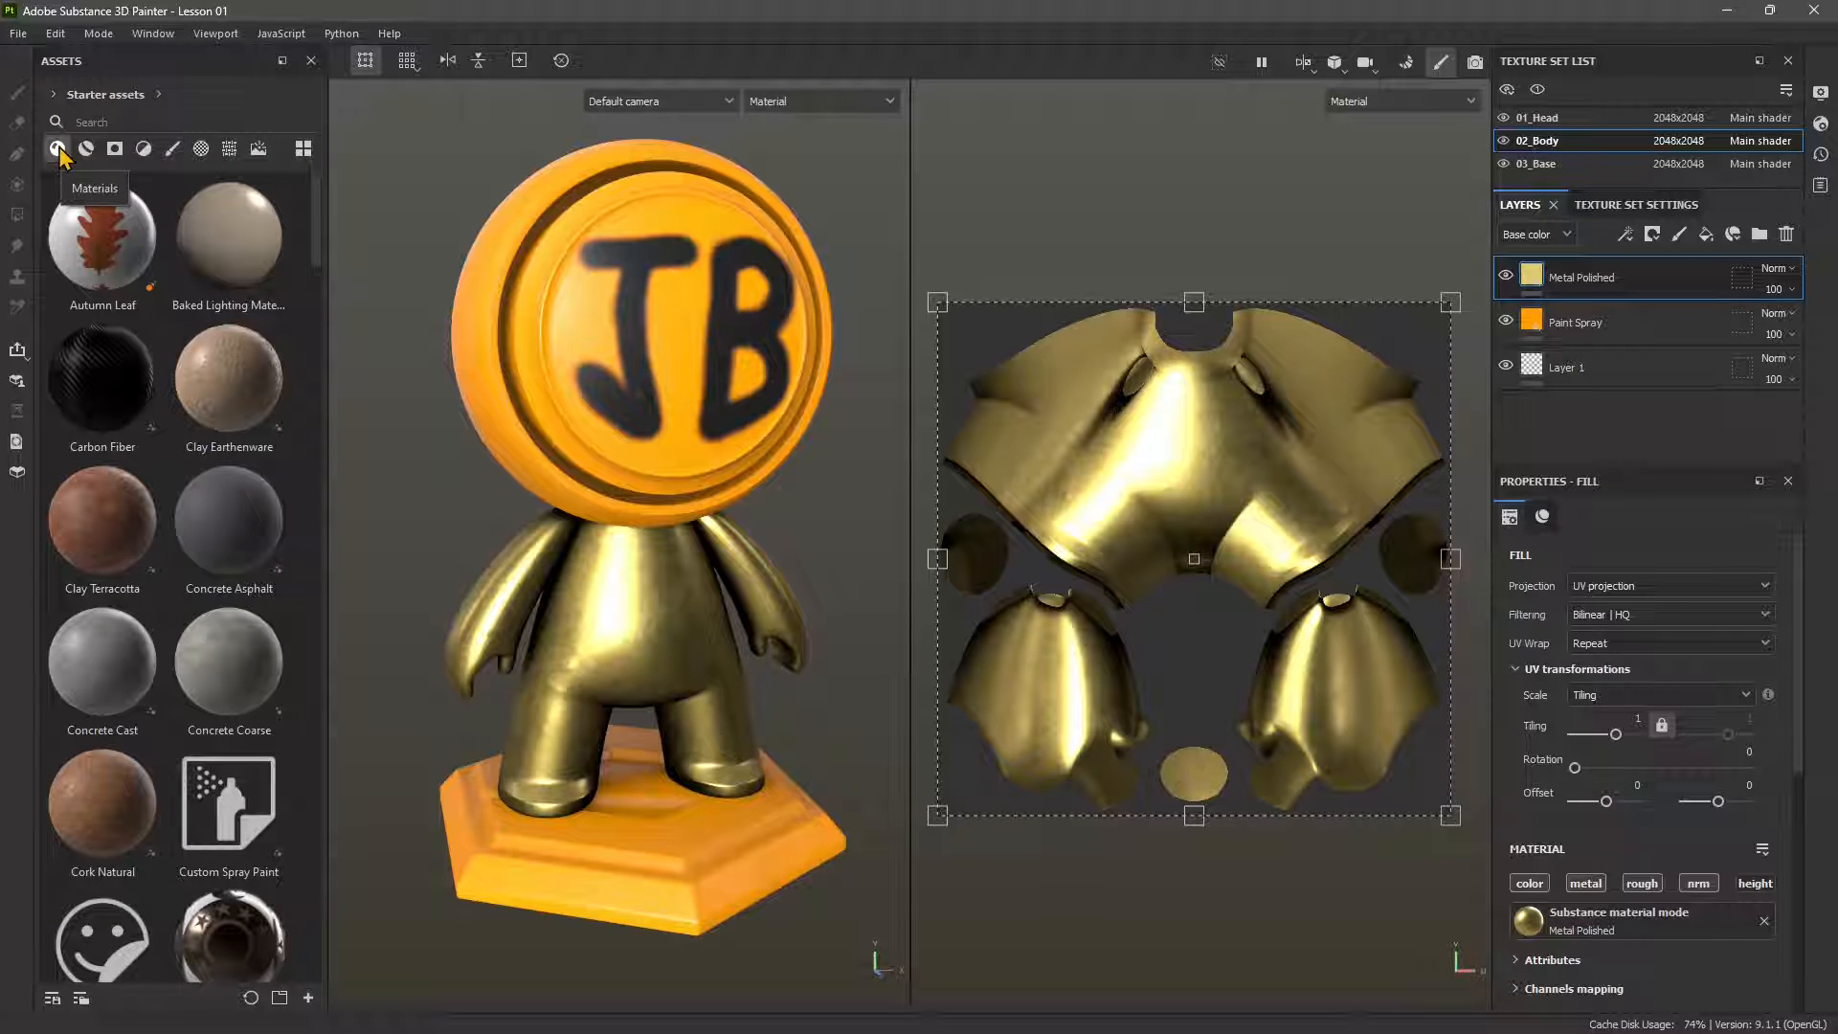
{"action": "left_click", "coordinate": [87, 150]}
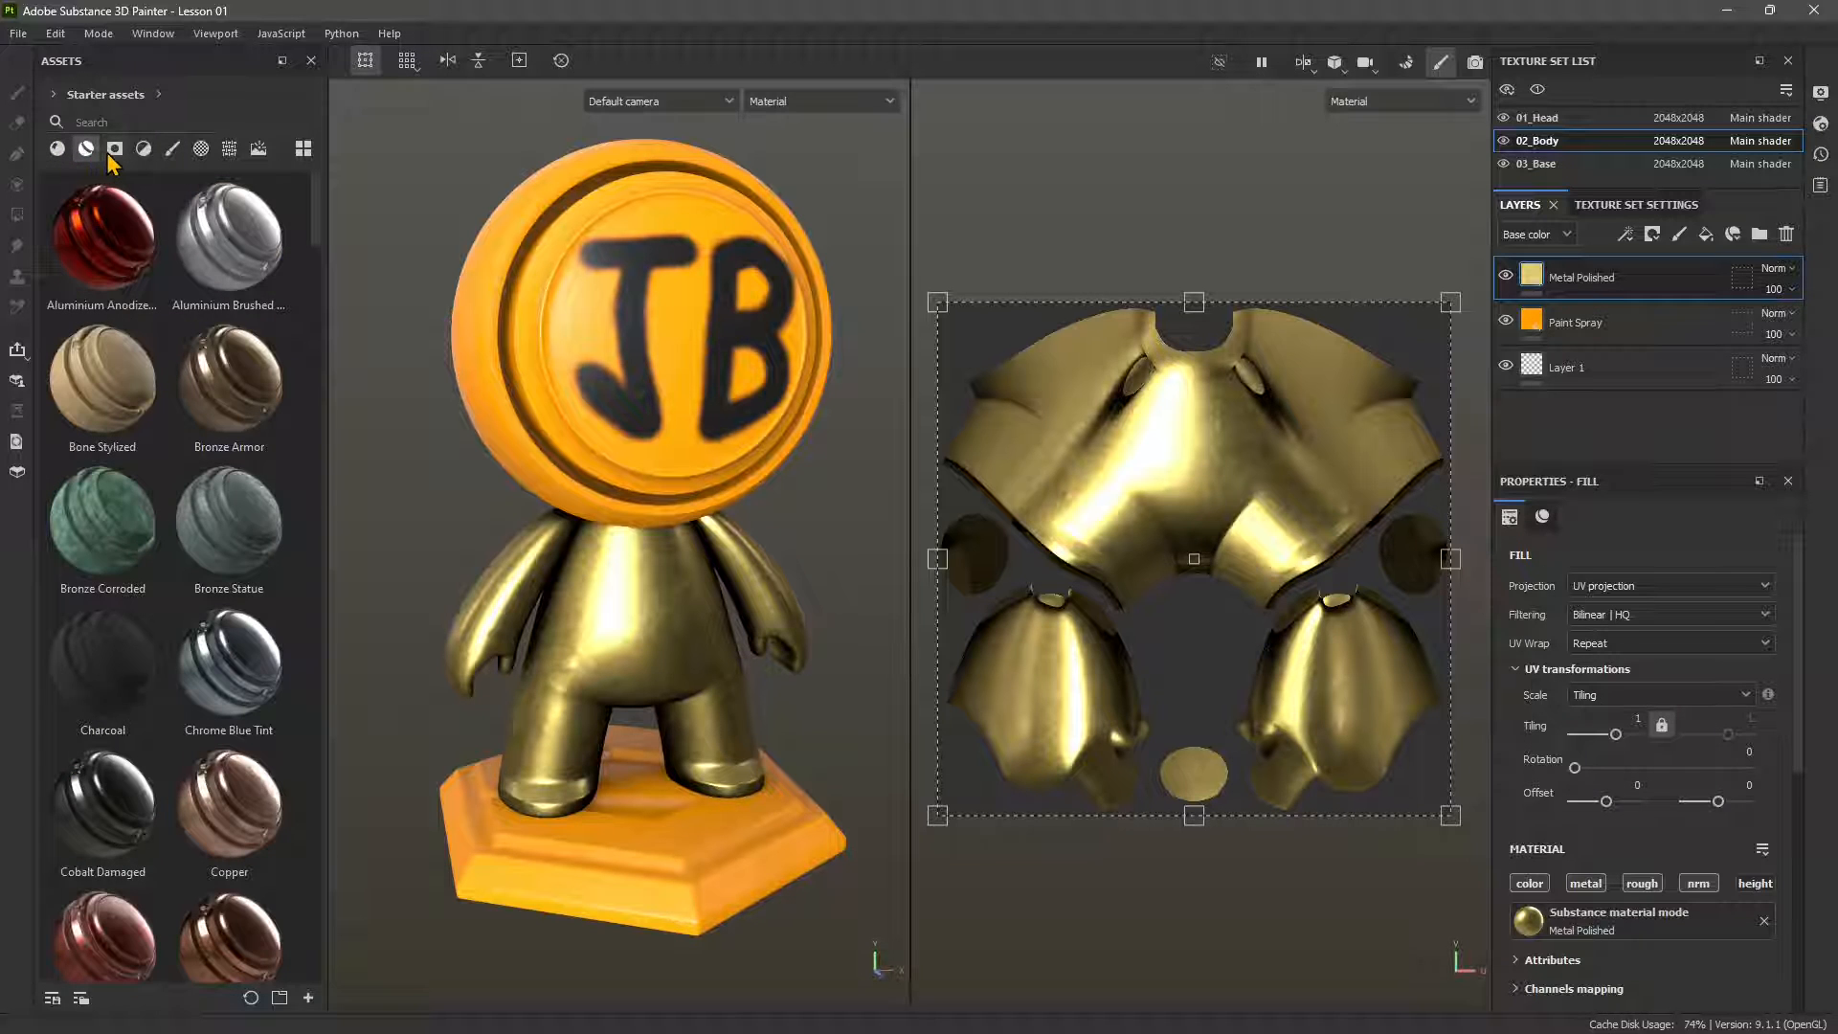
{"action": "left_click", "coordinate": [115, 149]}
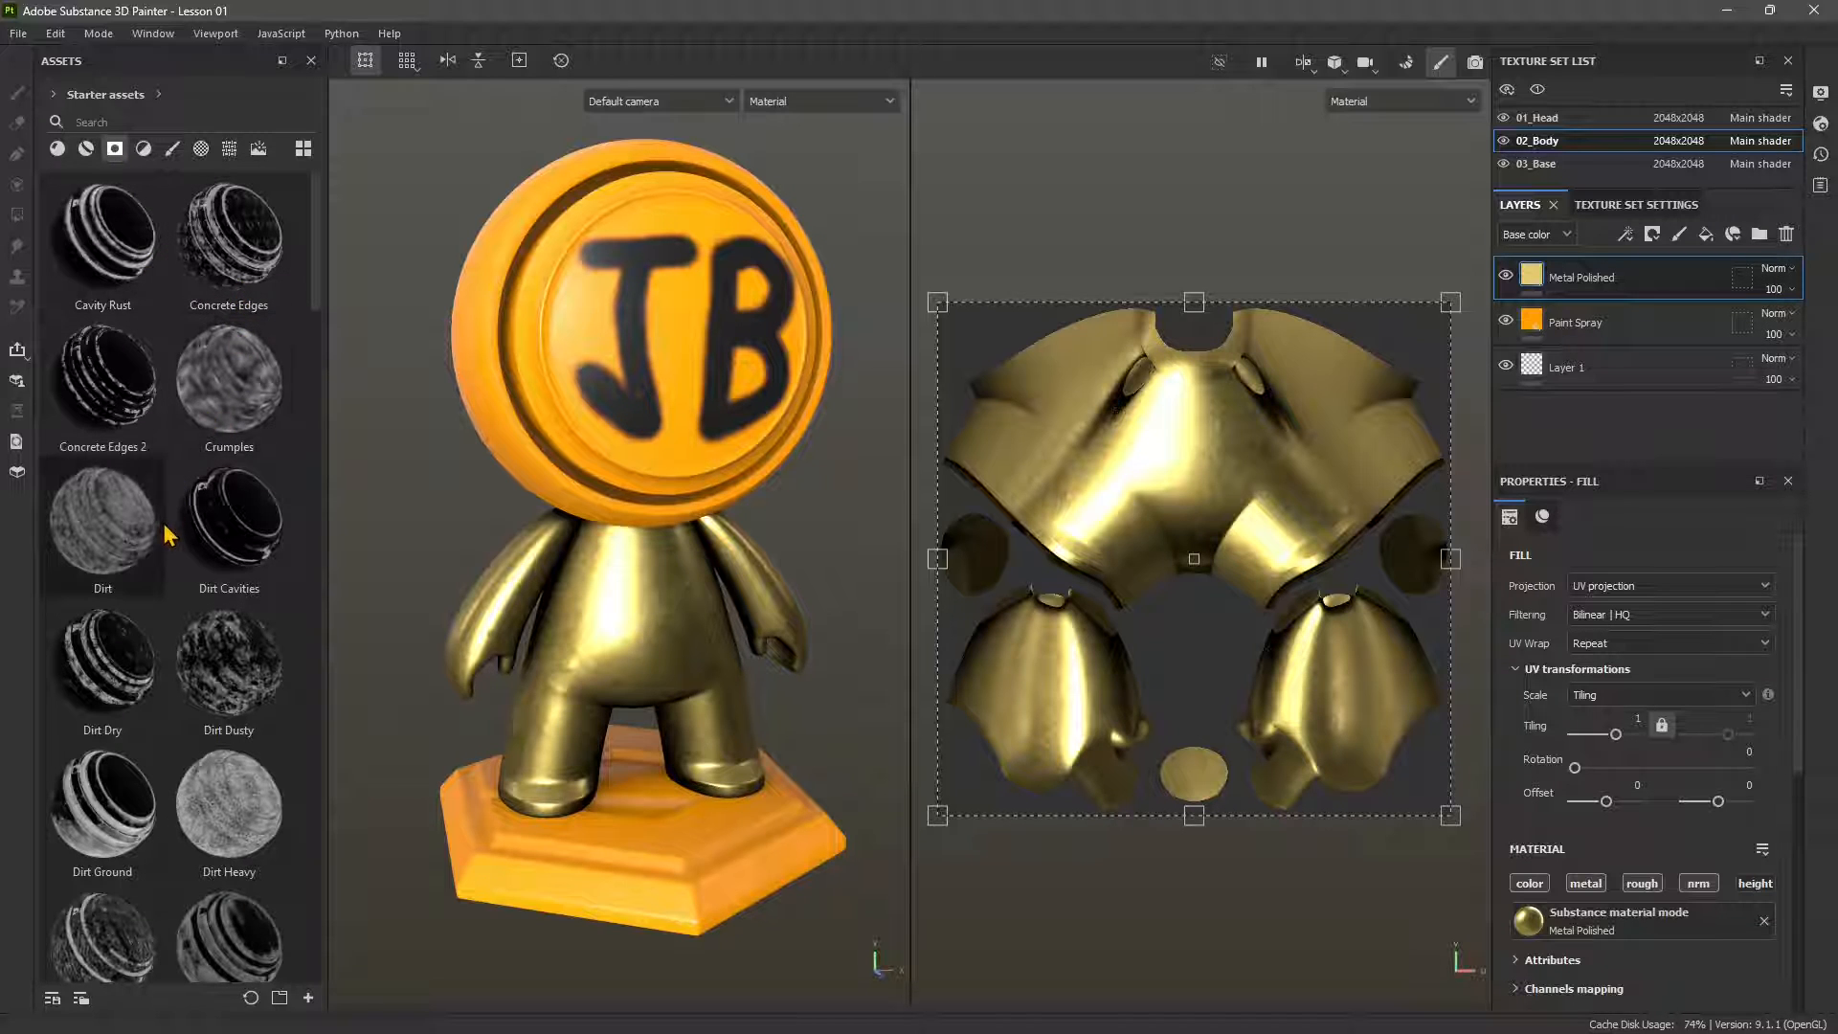
{"action": "mouse_move", "coordinate": [120, 567]}
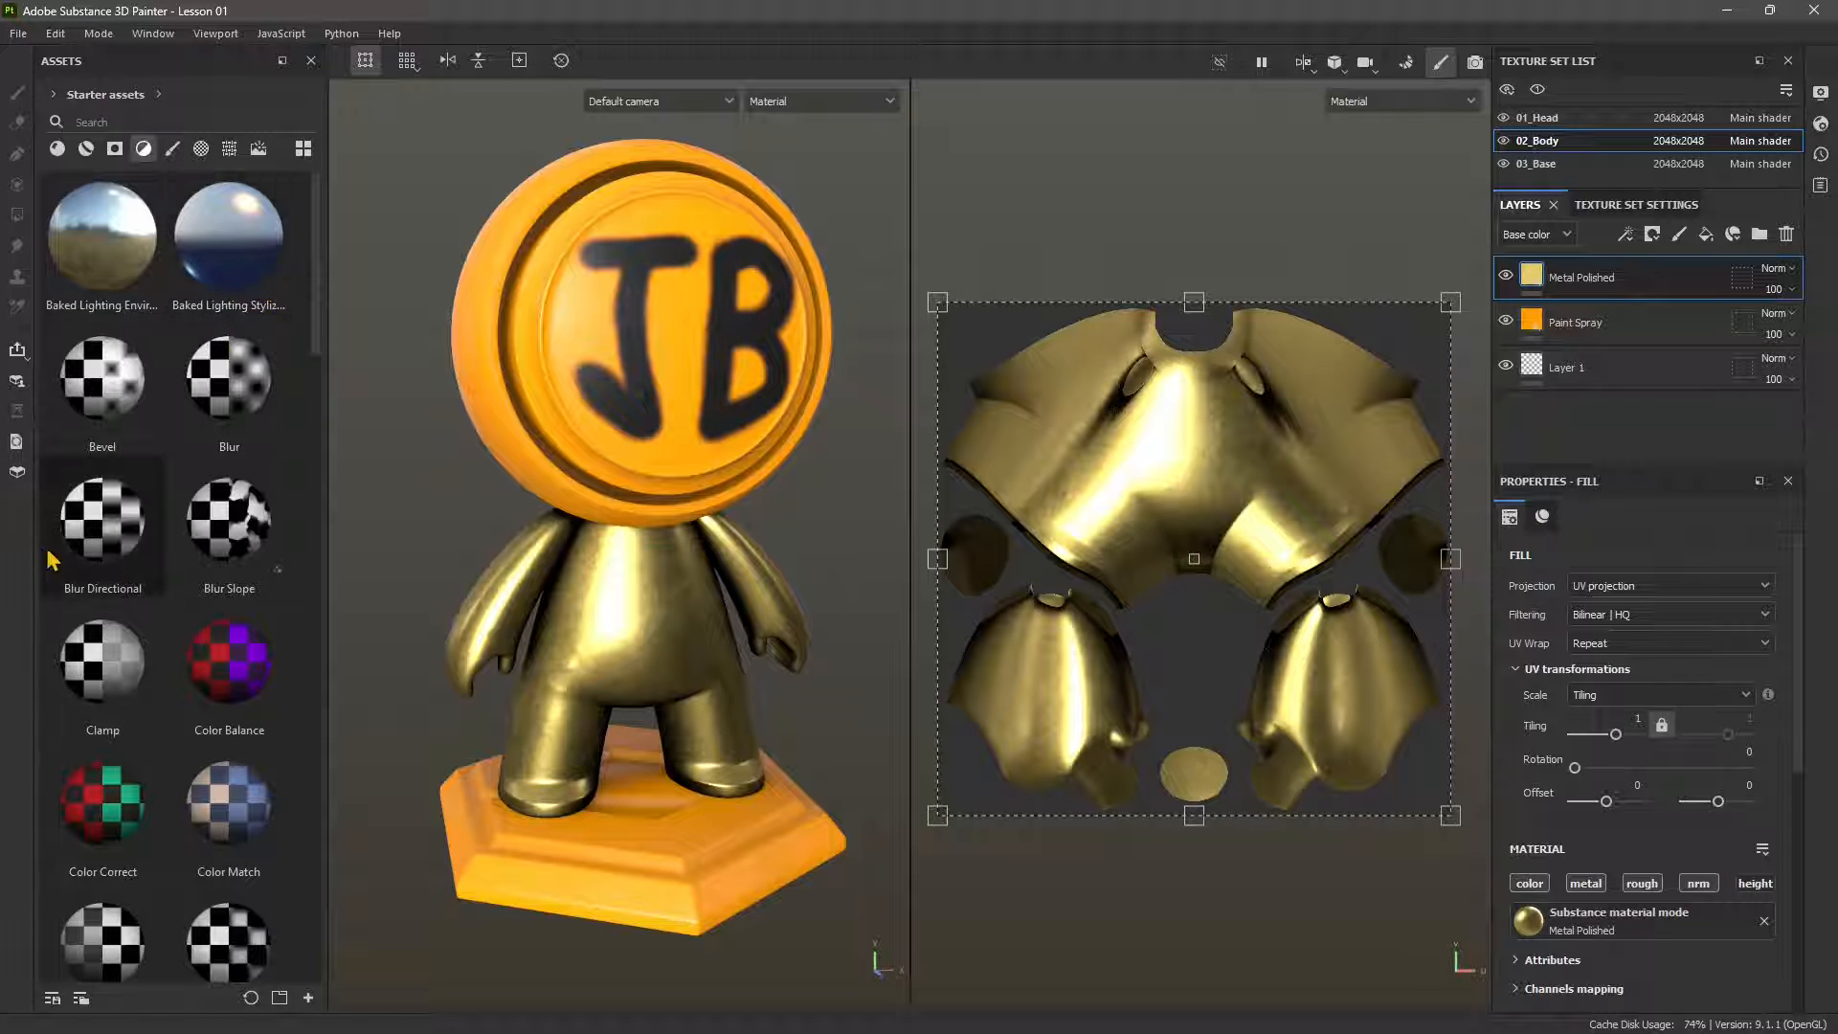
Browse the brushes in the Starter assets library and return to the start of the list
{"action": "left_click", "coordinate": [173, 150]}
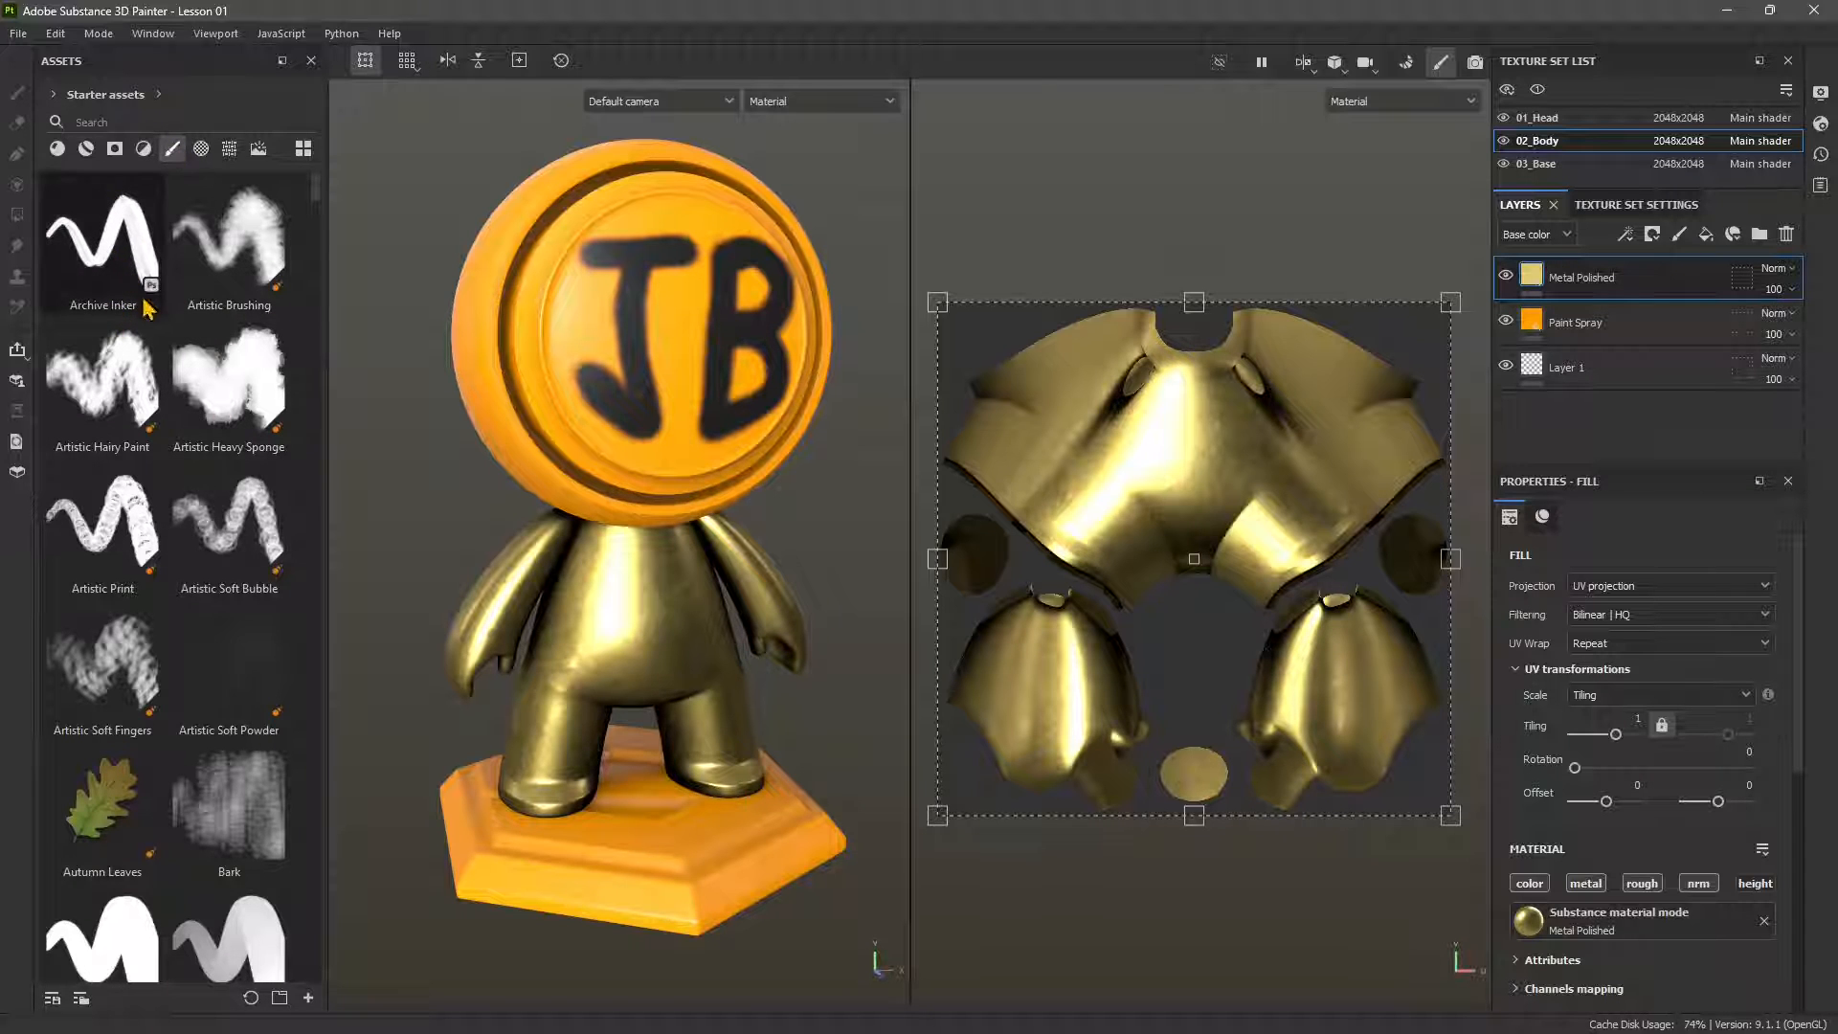
{"action": "mouse_move", "coordinate": [151, 303]}
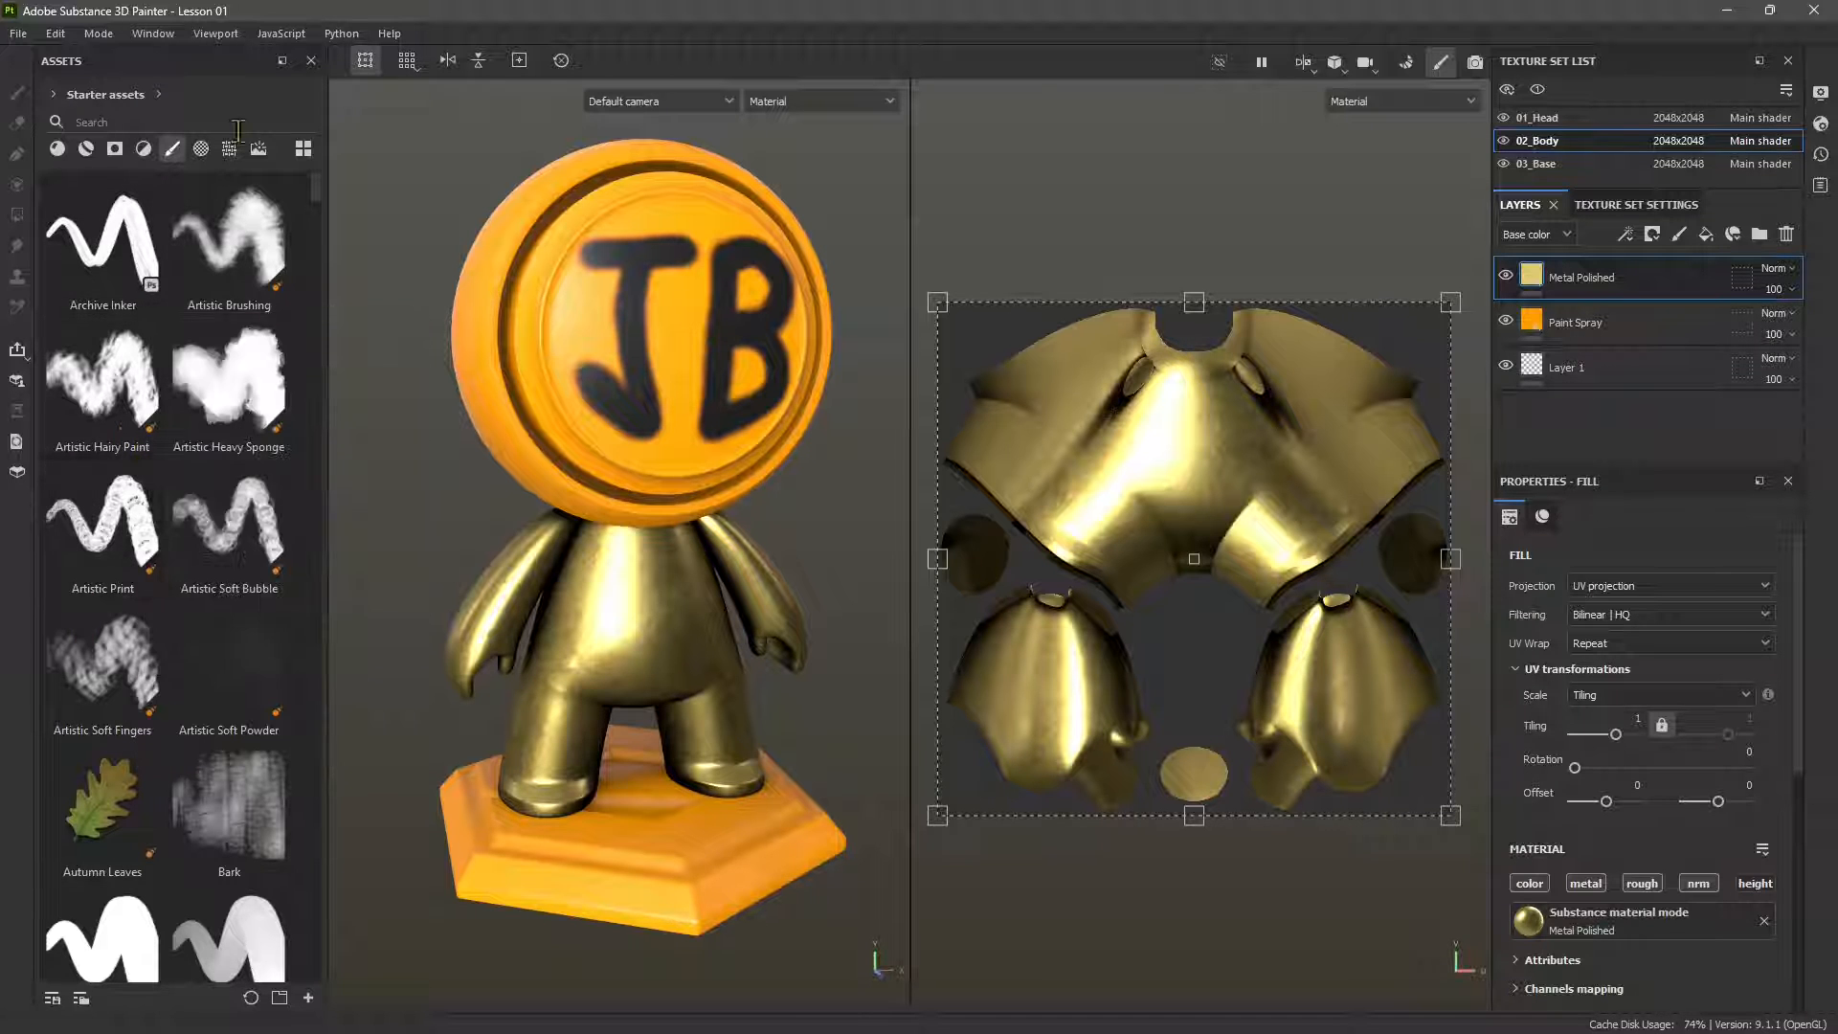
{"action": "scroll", "coordinate": [143, 613], "scroll_direction": "down", "scroll_amount": 5}
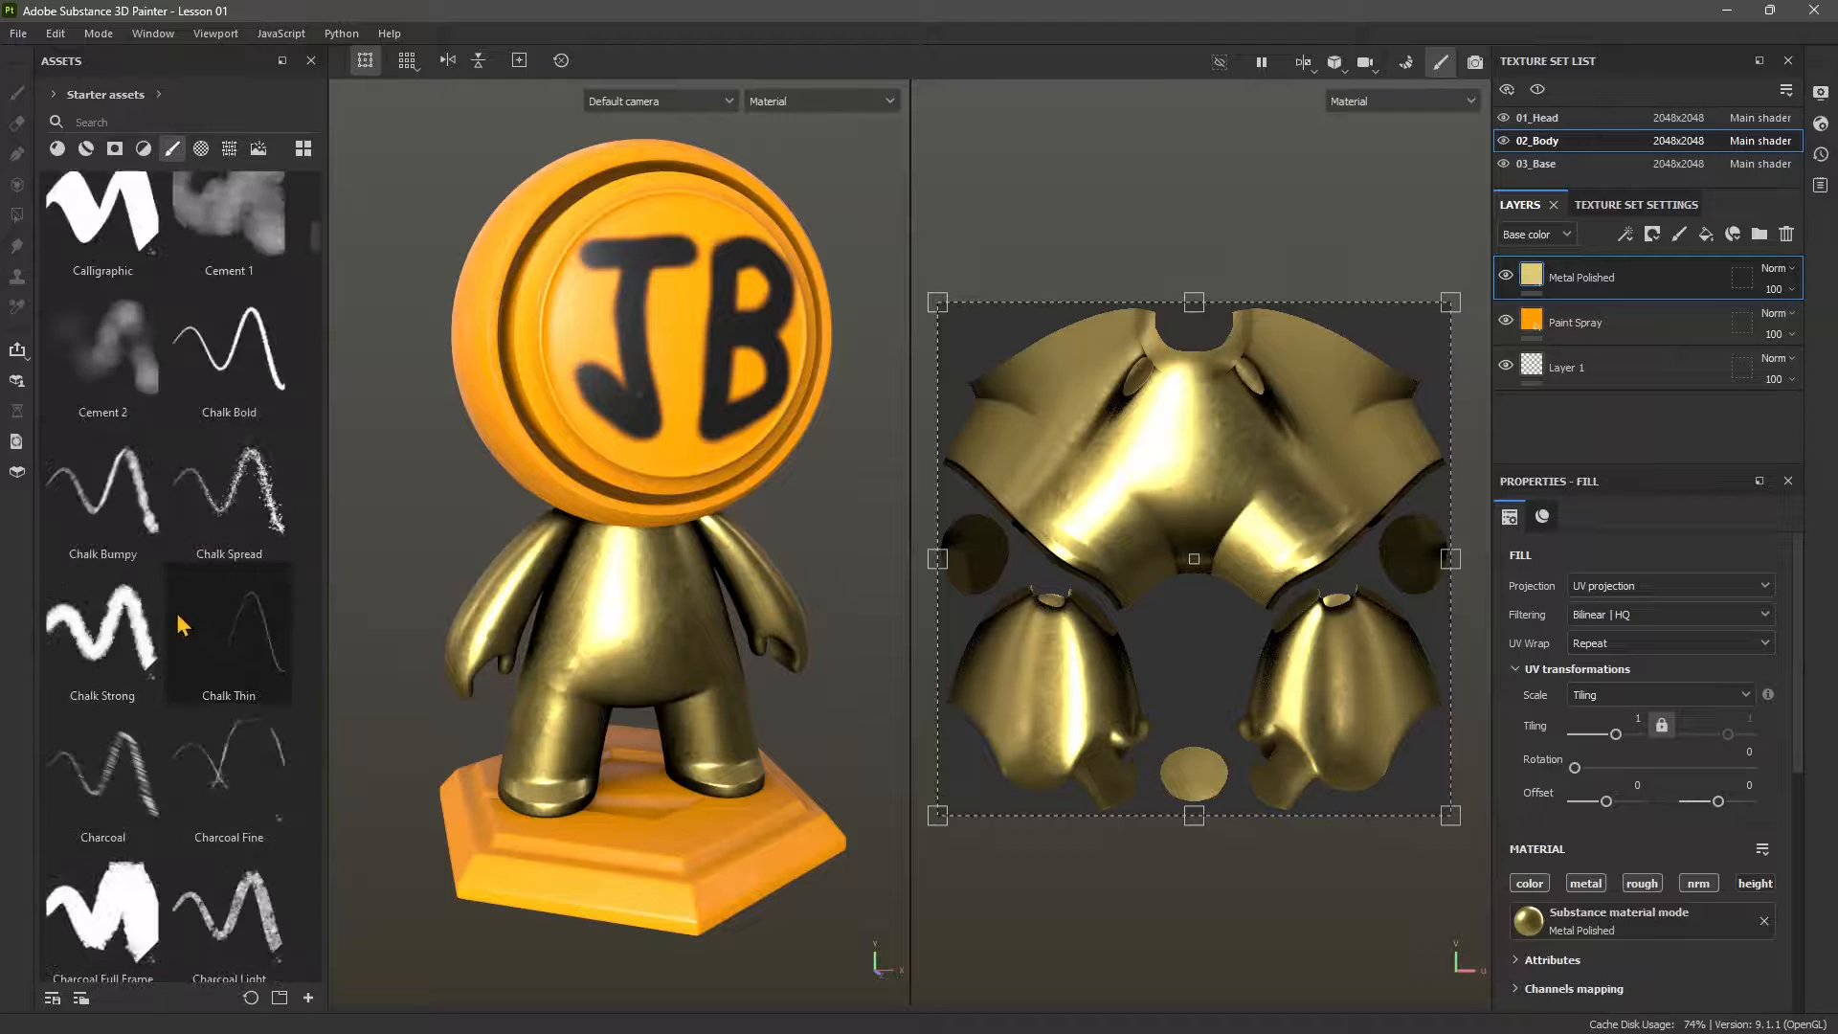
{"action": "scroll", "coordinate": [185, 622], "scroll_direction": "down", "scroll_amount": 15}
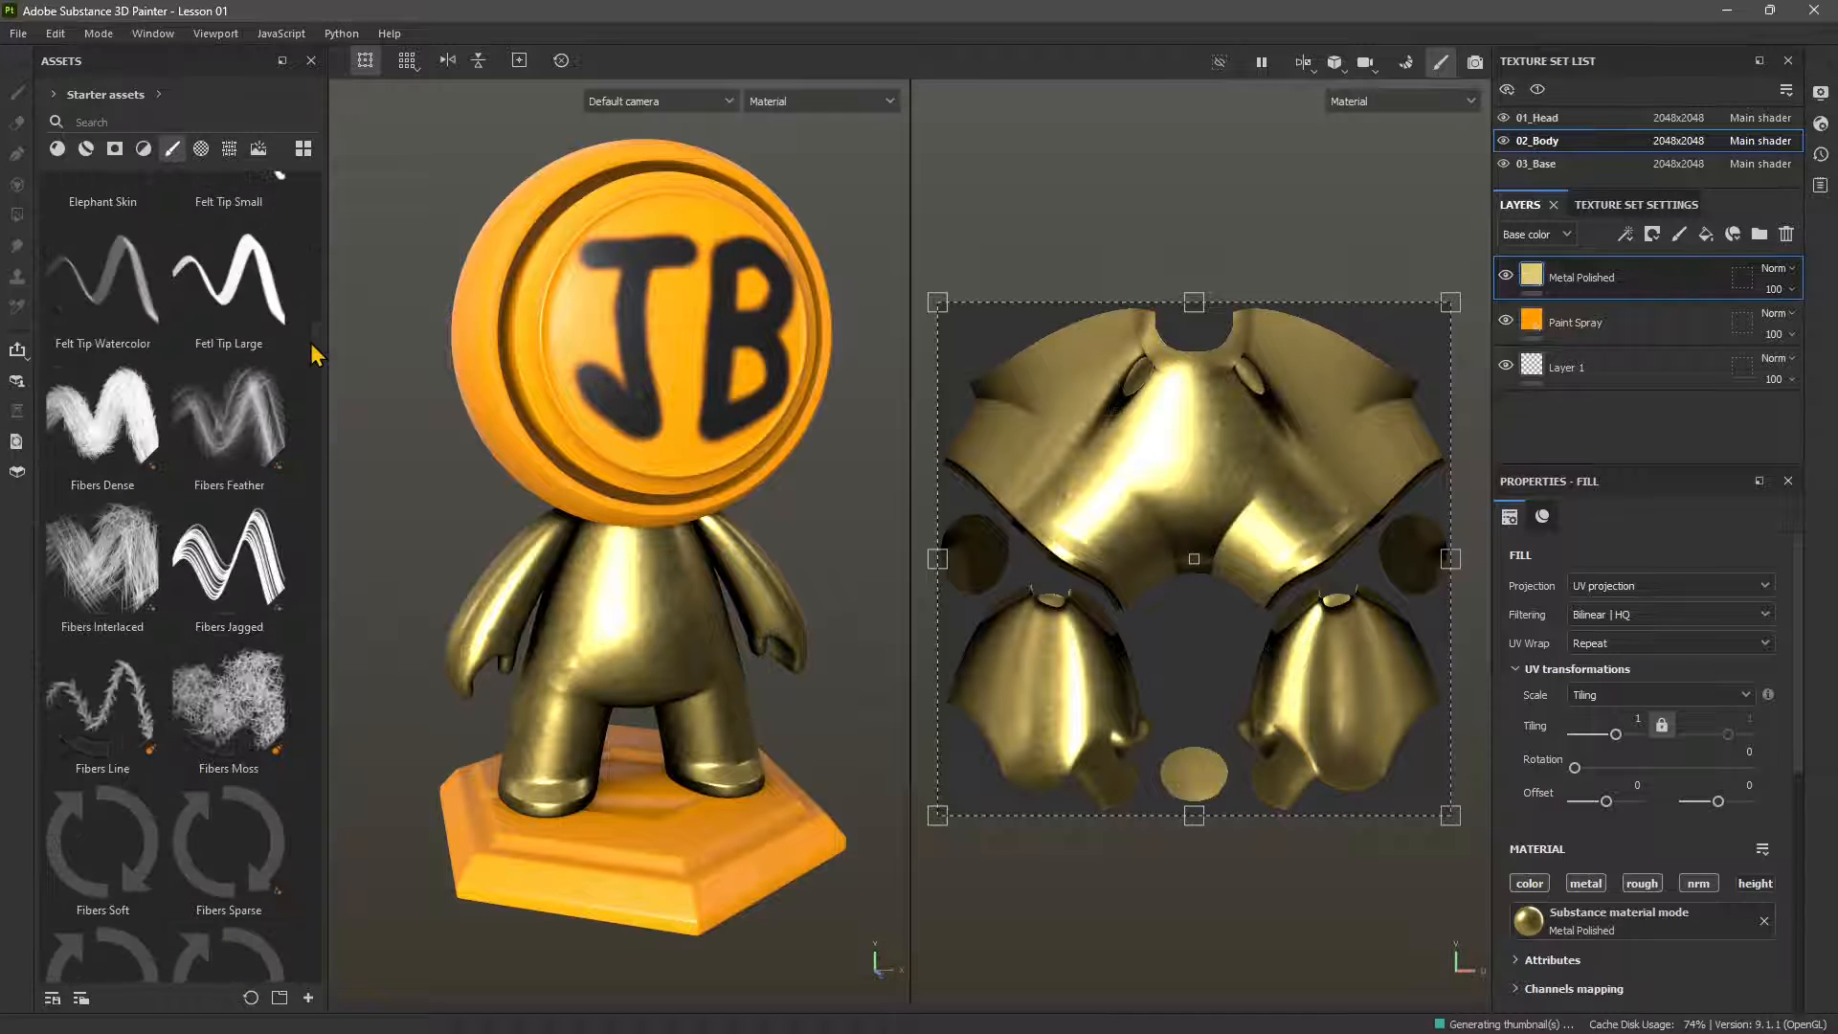
{"action": "left_click_drag", "start_coordinate": [318, 337], "coordinate": [326, 423]}
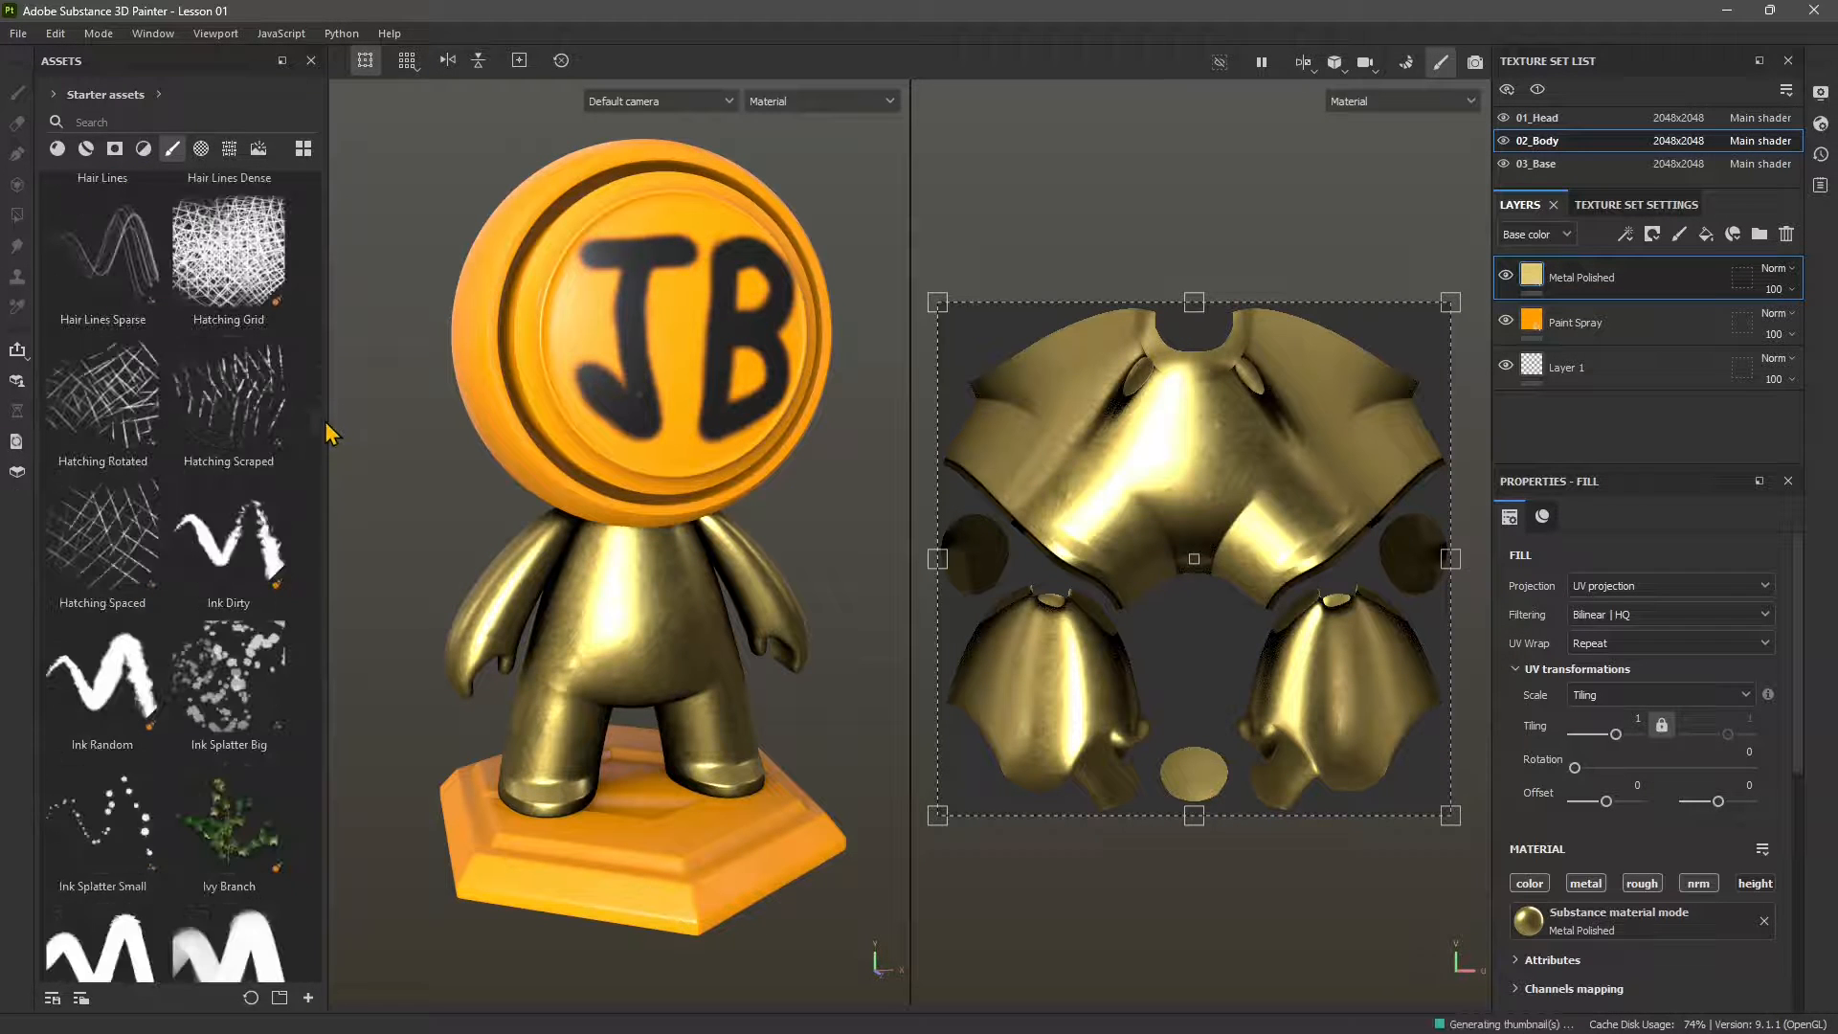
{"action": "scroll", "coordinate": [146, 772], "scroll_direction": "up", "scroll_amount": 20}
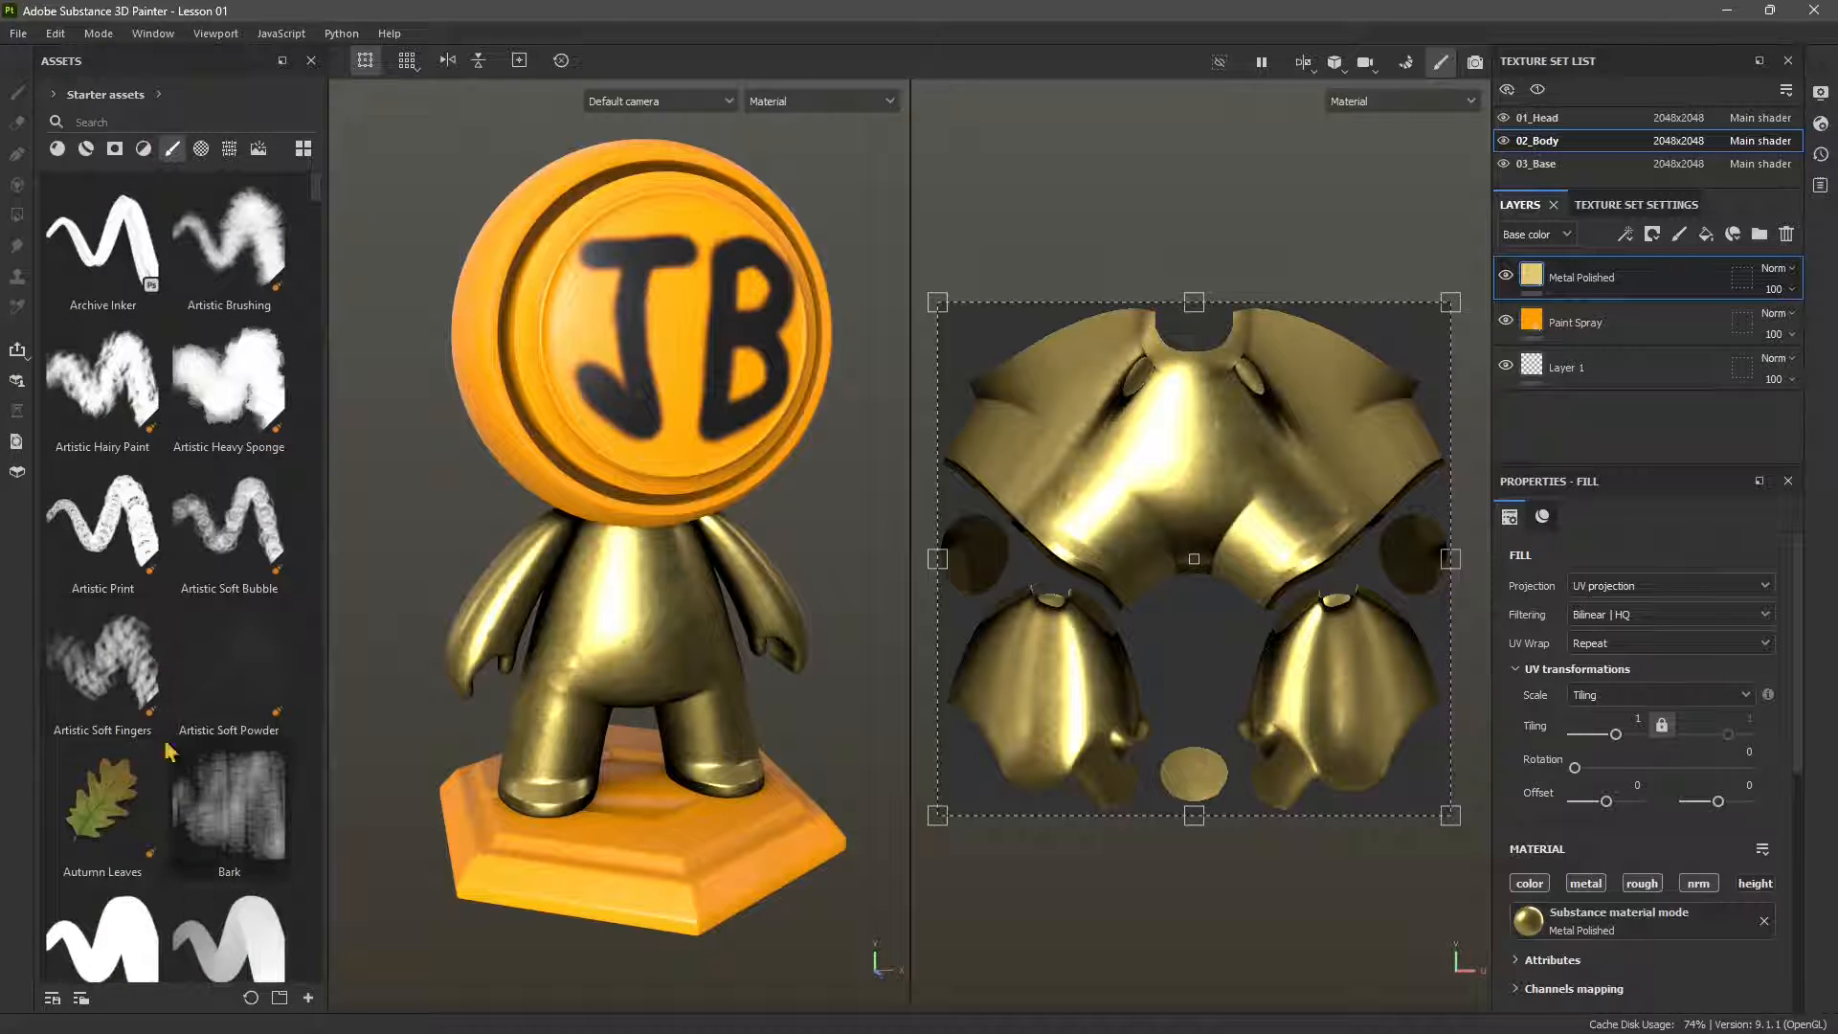
Examine the alphas in the Starter assets library and browse its textures from the patterns down to the grunge maps
{"action": "left_click", "coordinate": [203, 150]}
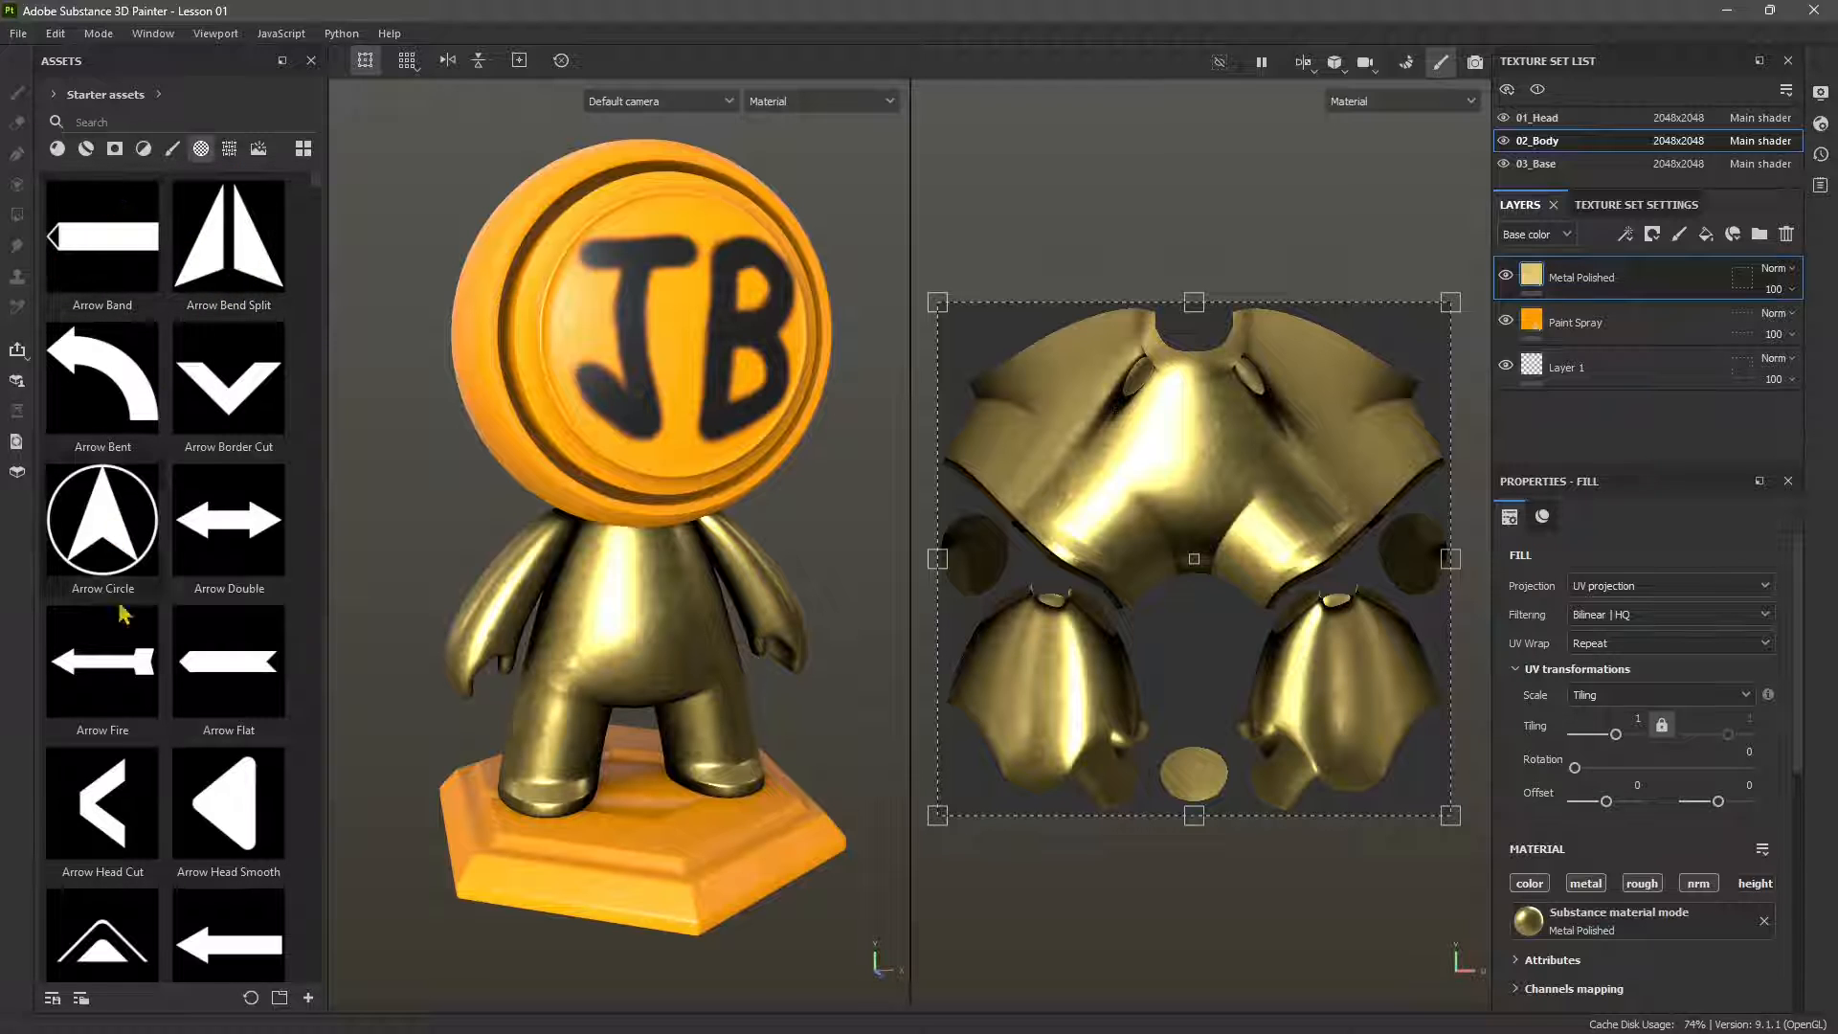
{"action": "left_click", "coordinate": [230, 149]}
{"action": "scroll", "coordinate": [185, 655], "scroll_direction": "down", "scroll_amount": 5}
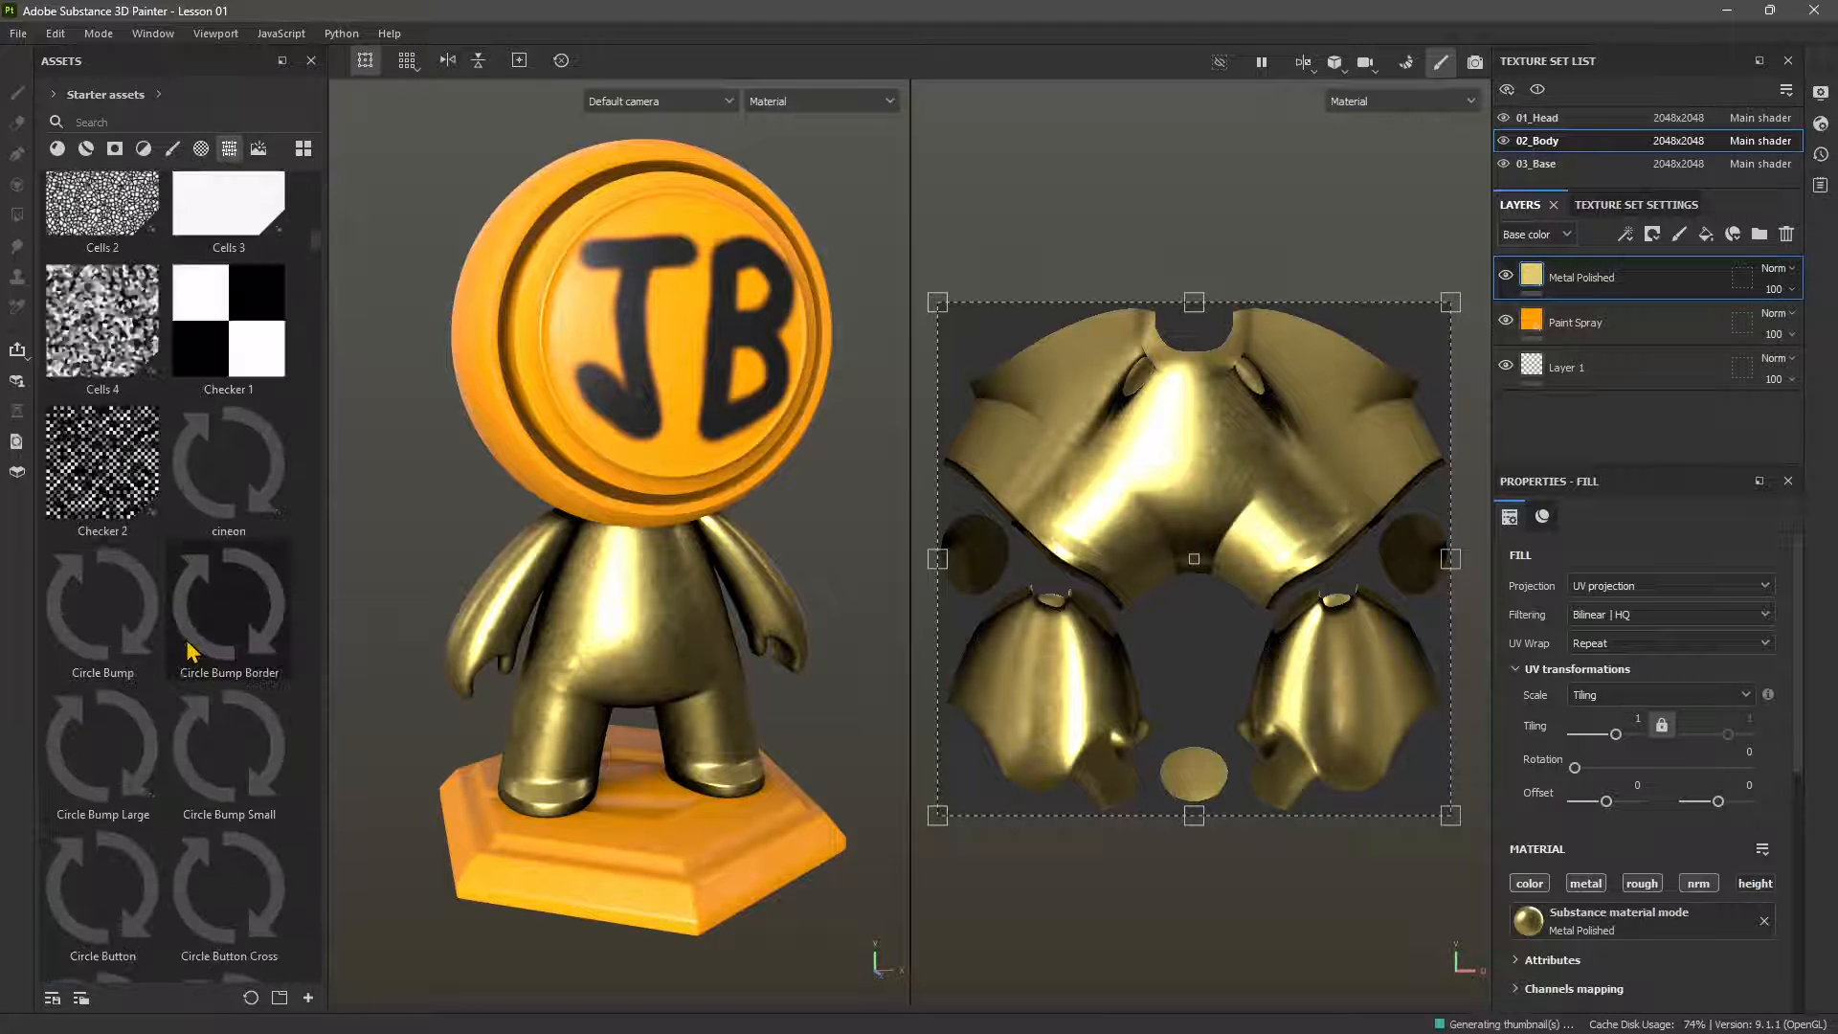
{"action": "scroll", "coordinate": [162, 670], "scroll_direction": "down", "scroll_amount": 2}
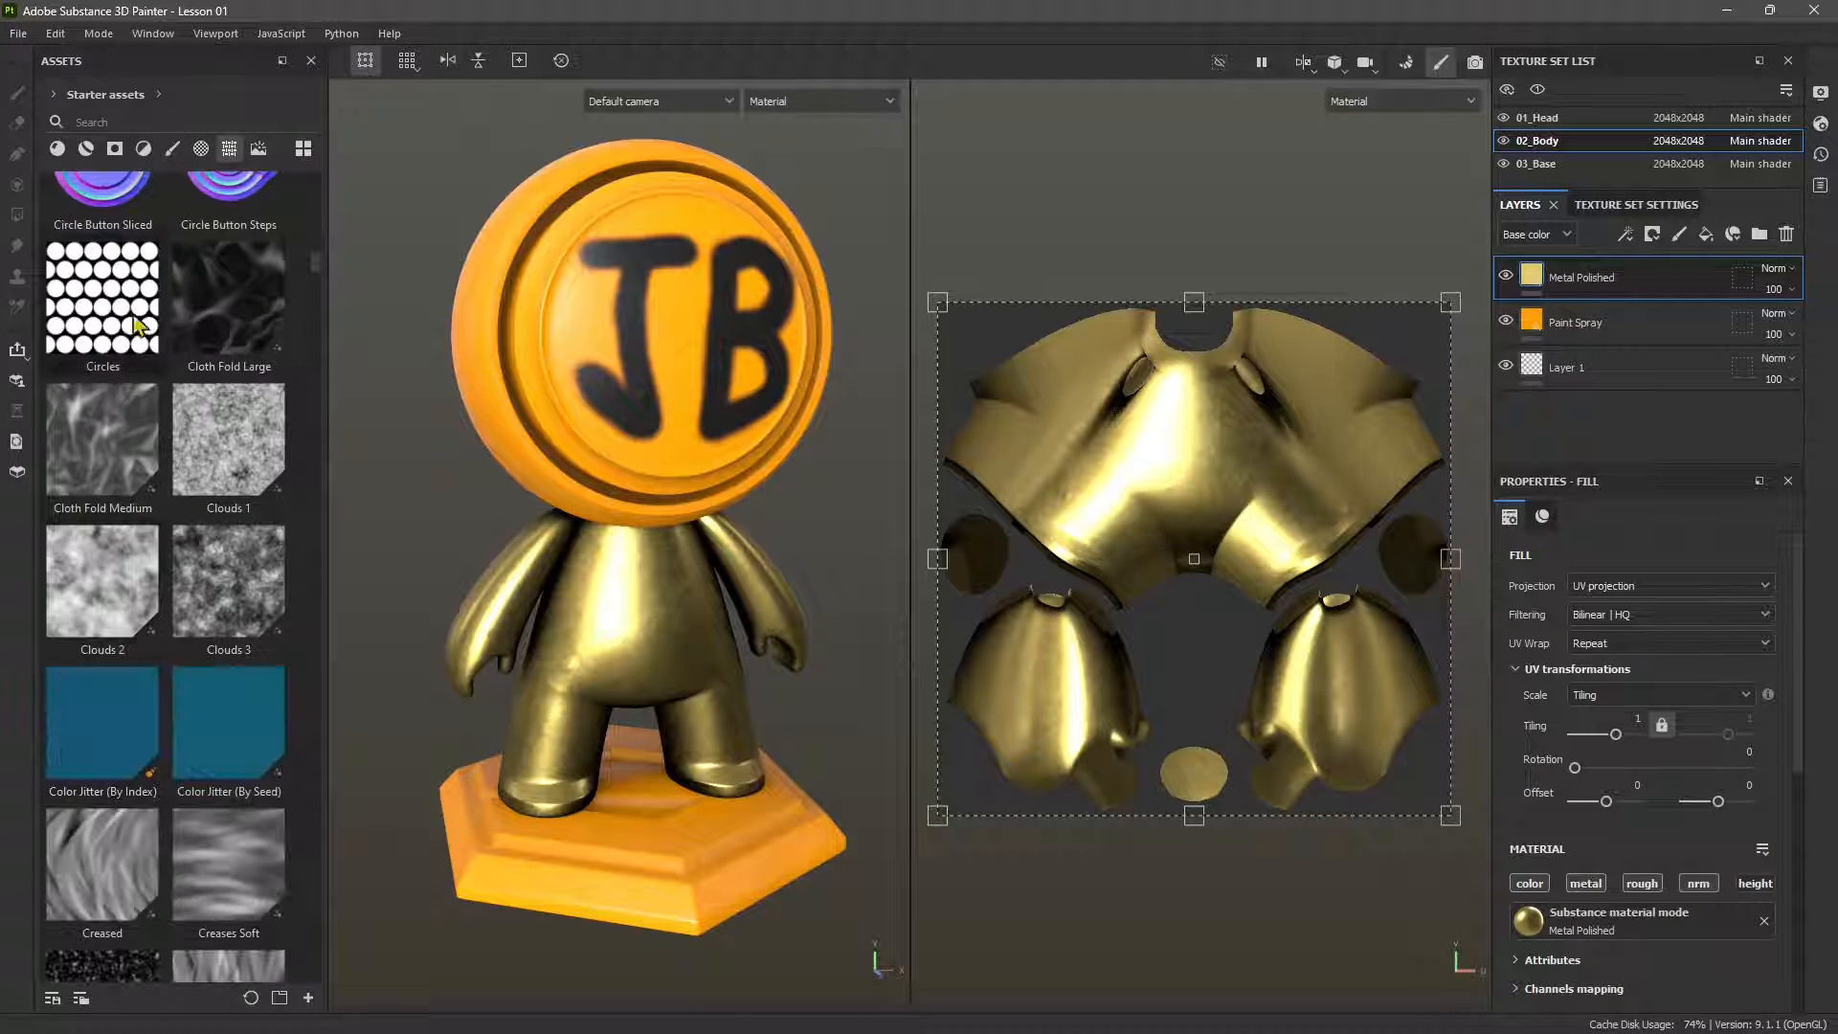
{"action": "scroll", "coordinate": [239, 612], "scroll_direction": "down", "scroll_amount": 8}
{"action": "scroll", "coordinate": [229, 546], "scroll_direction": "down", "scroll_amount": 12}
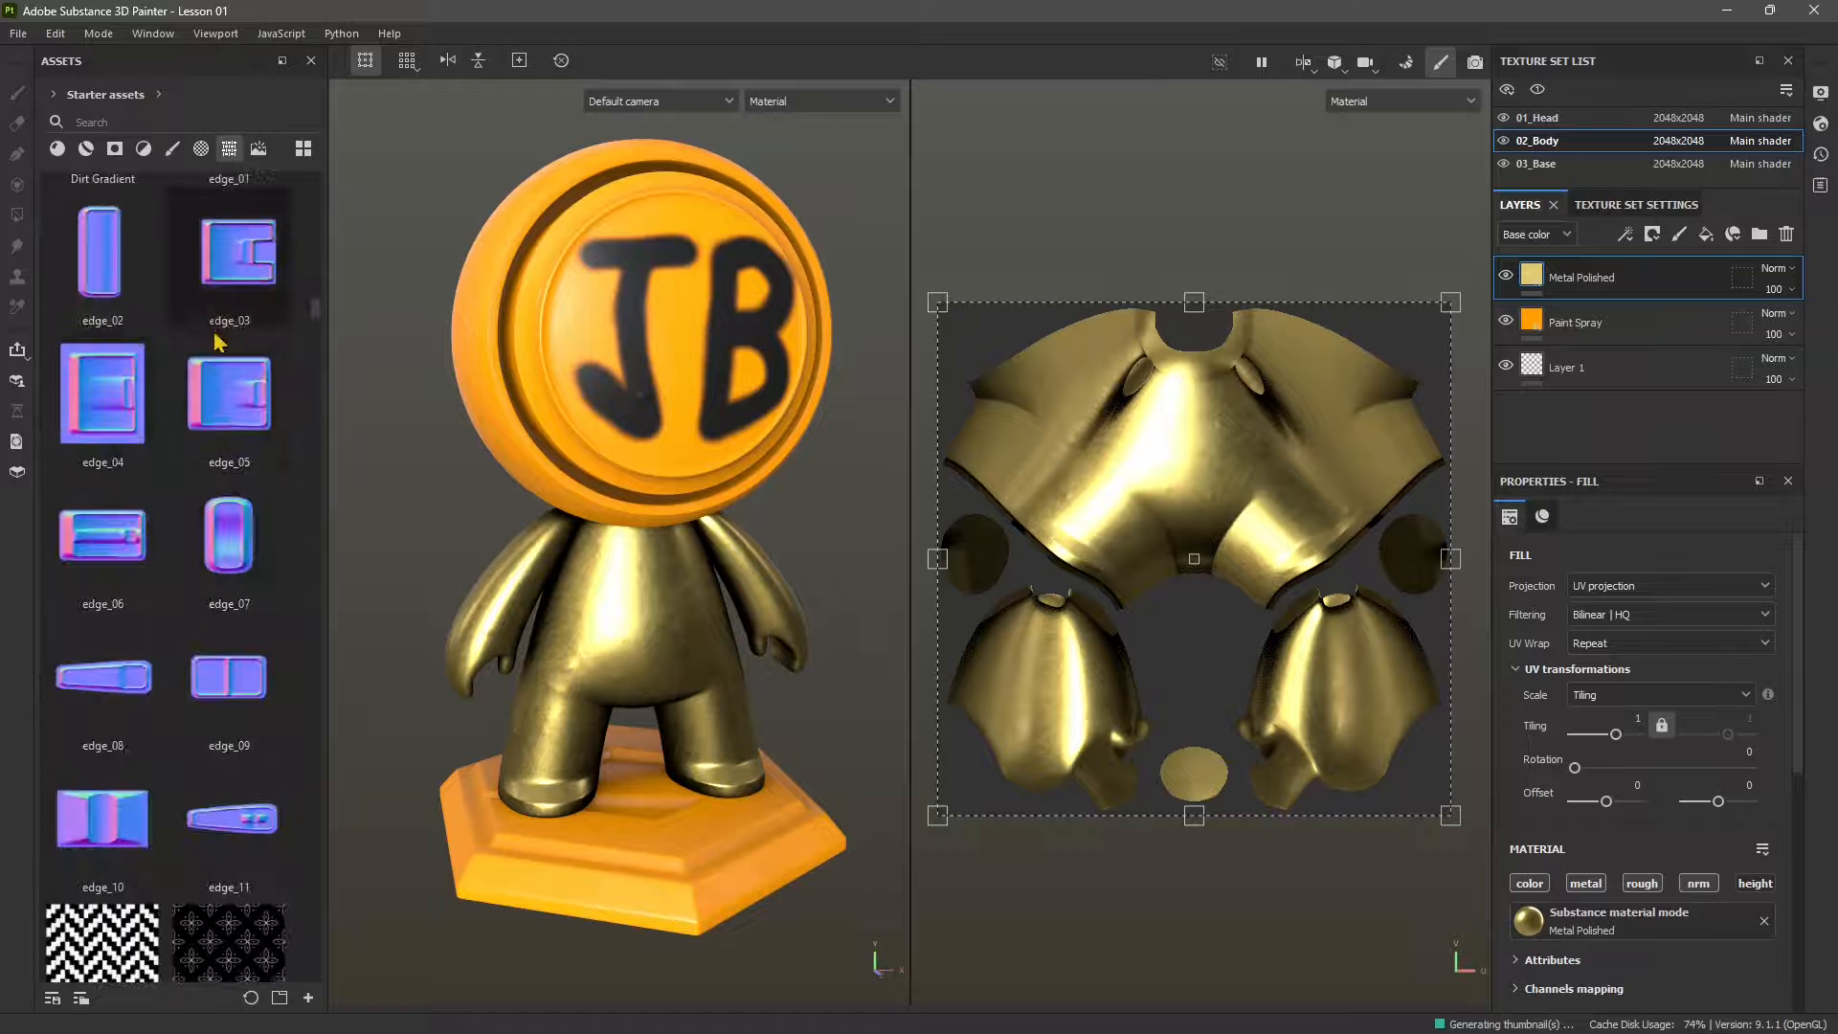
{"action": "scroll", "coordinate": [182, 546], "scroll_direction": "down", "scroll_amount": 10}
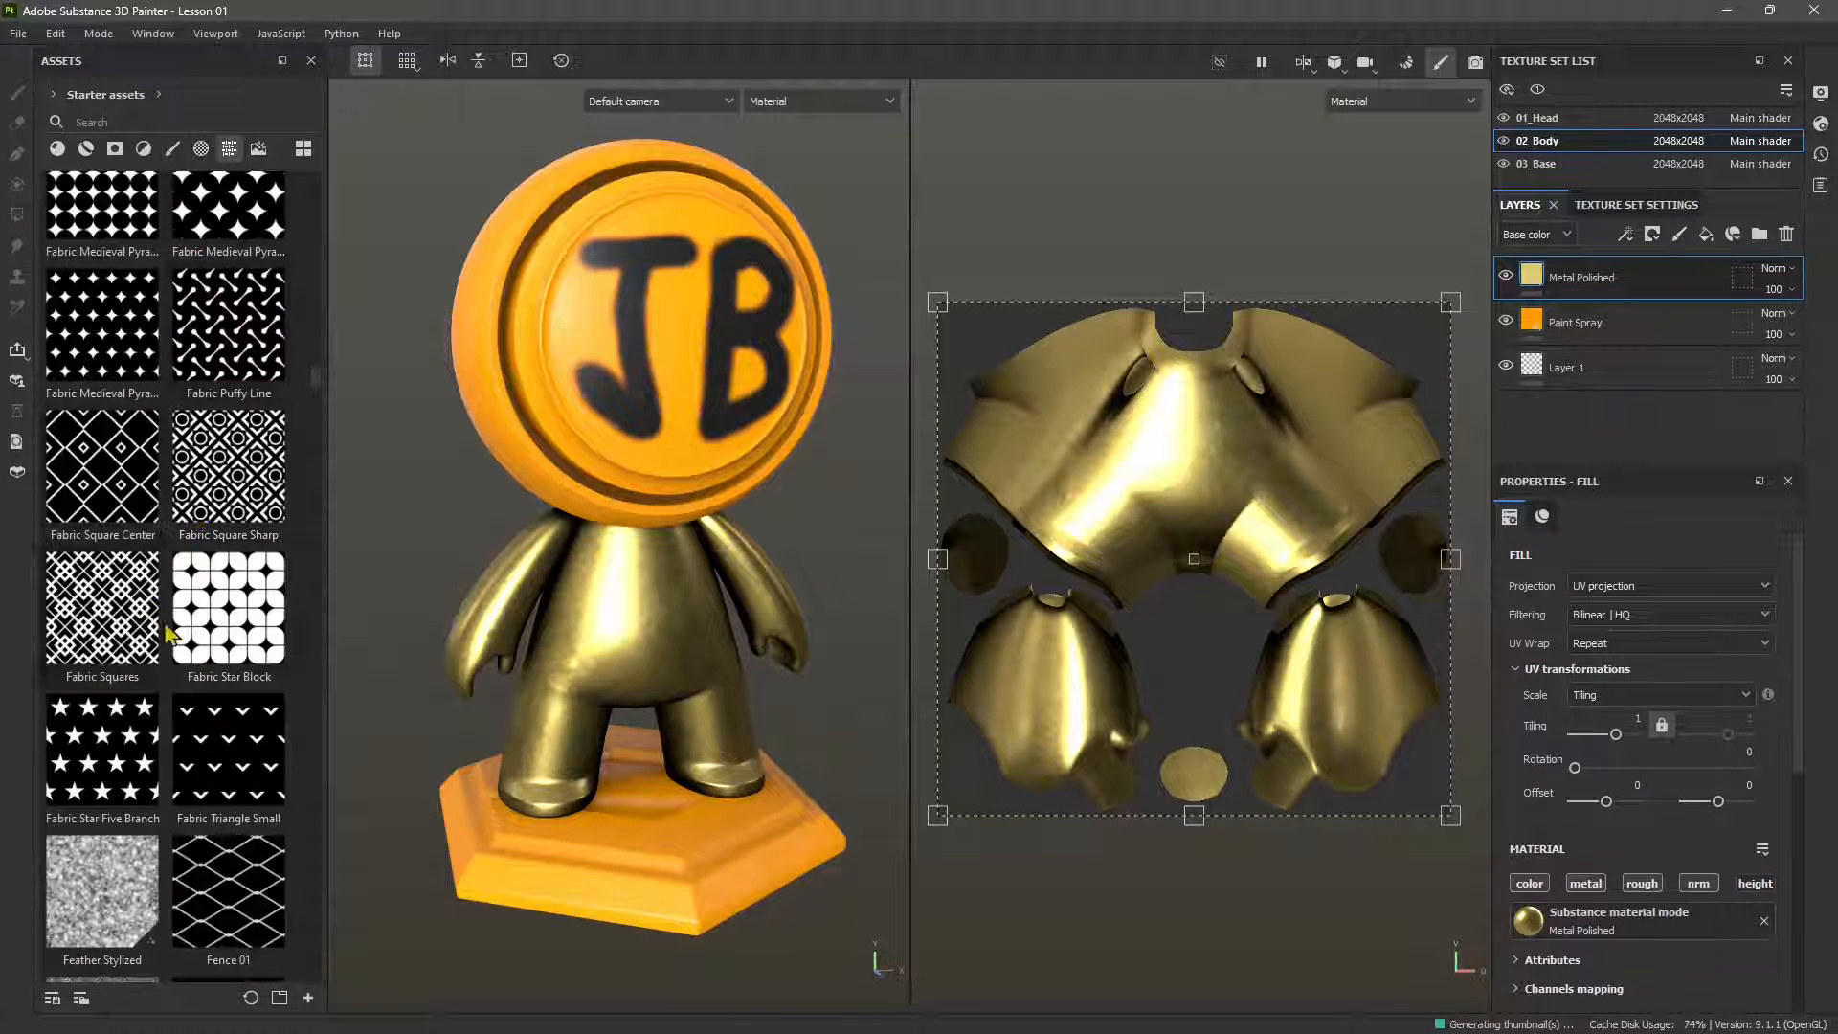
{"action": "scroll", "coordinate": [181, 594], "scroll_direction": "down", "scroll_amount": 6}
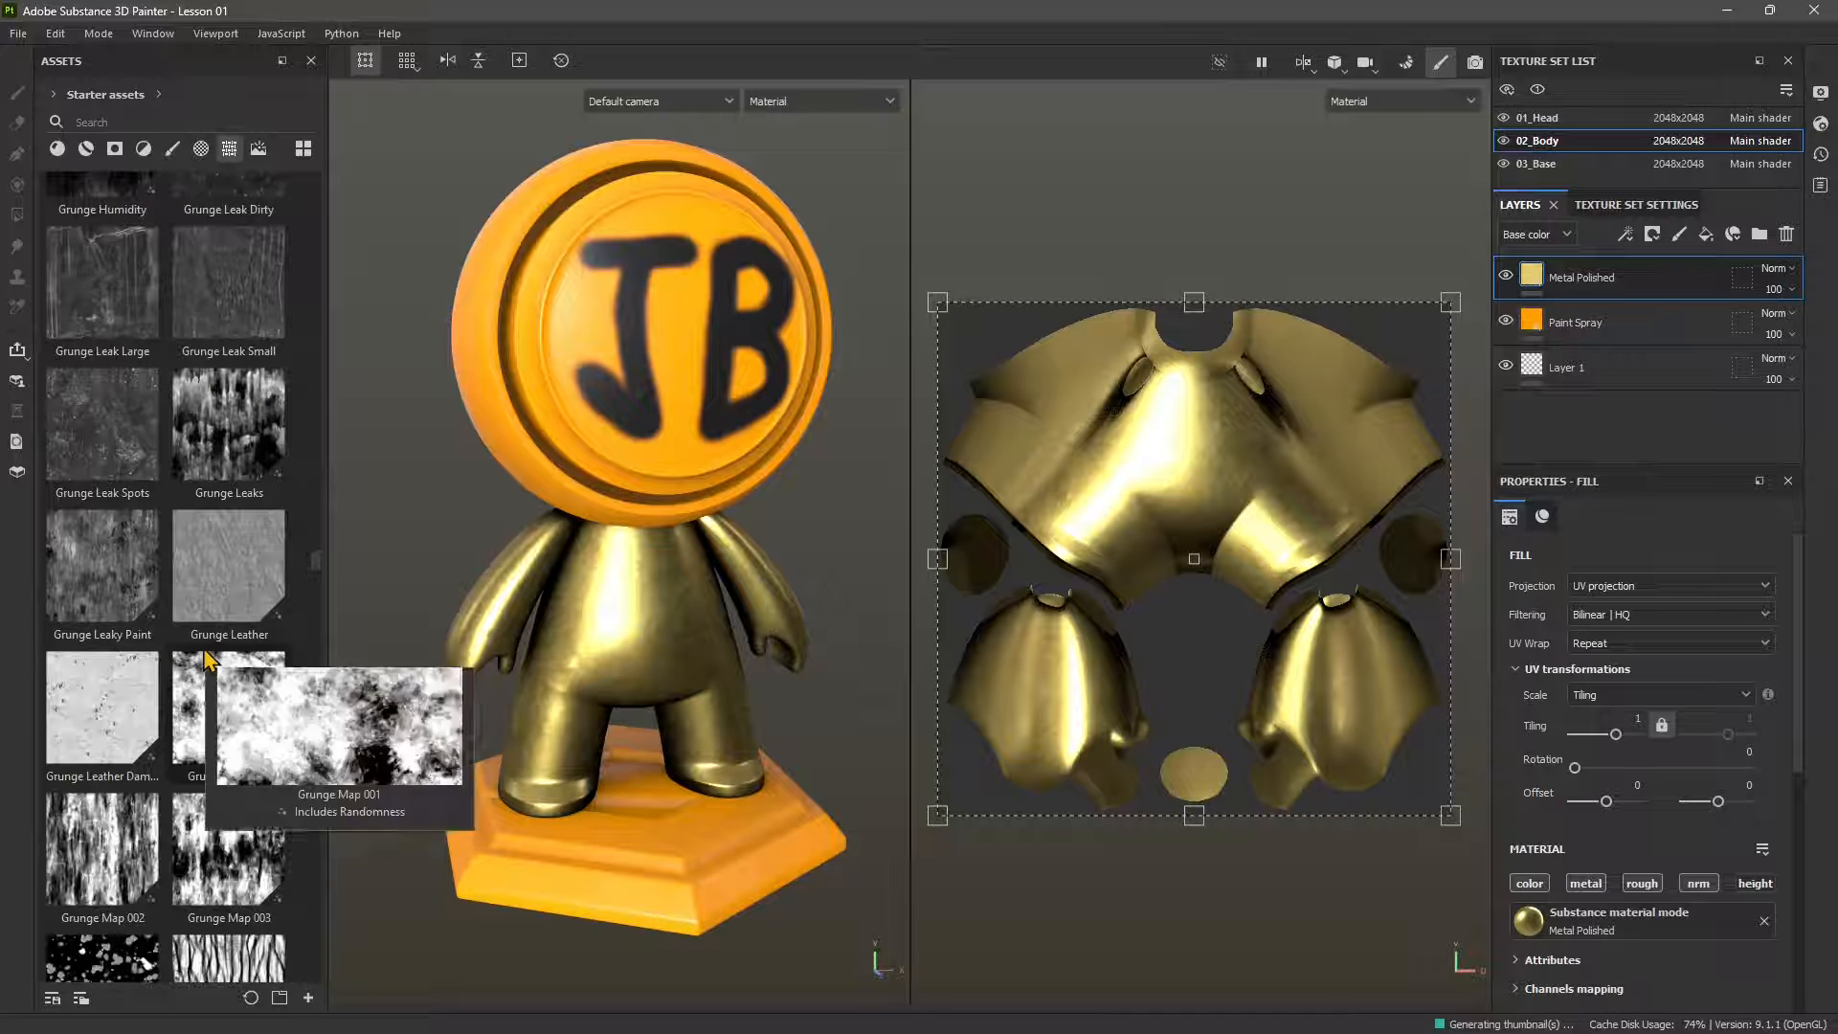
{"action": "scroll", "coordinate": [209, 661], "scroll_direction": "down", "scroll_amount": 5}
{"action": "scroll", "coordinate": [209, 660], "scroll_direction": "down", "scroll_amount": 5}
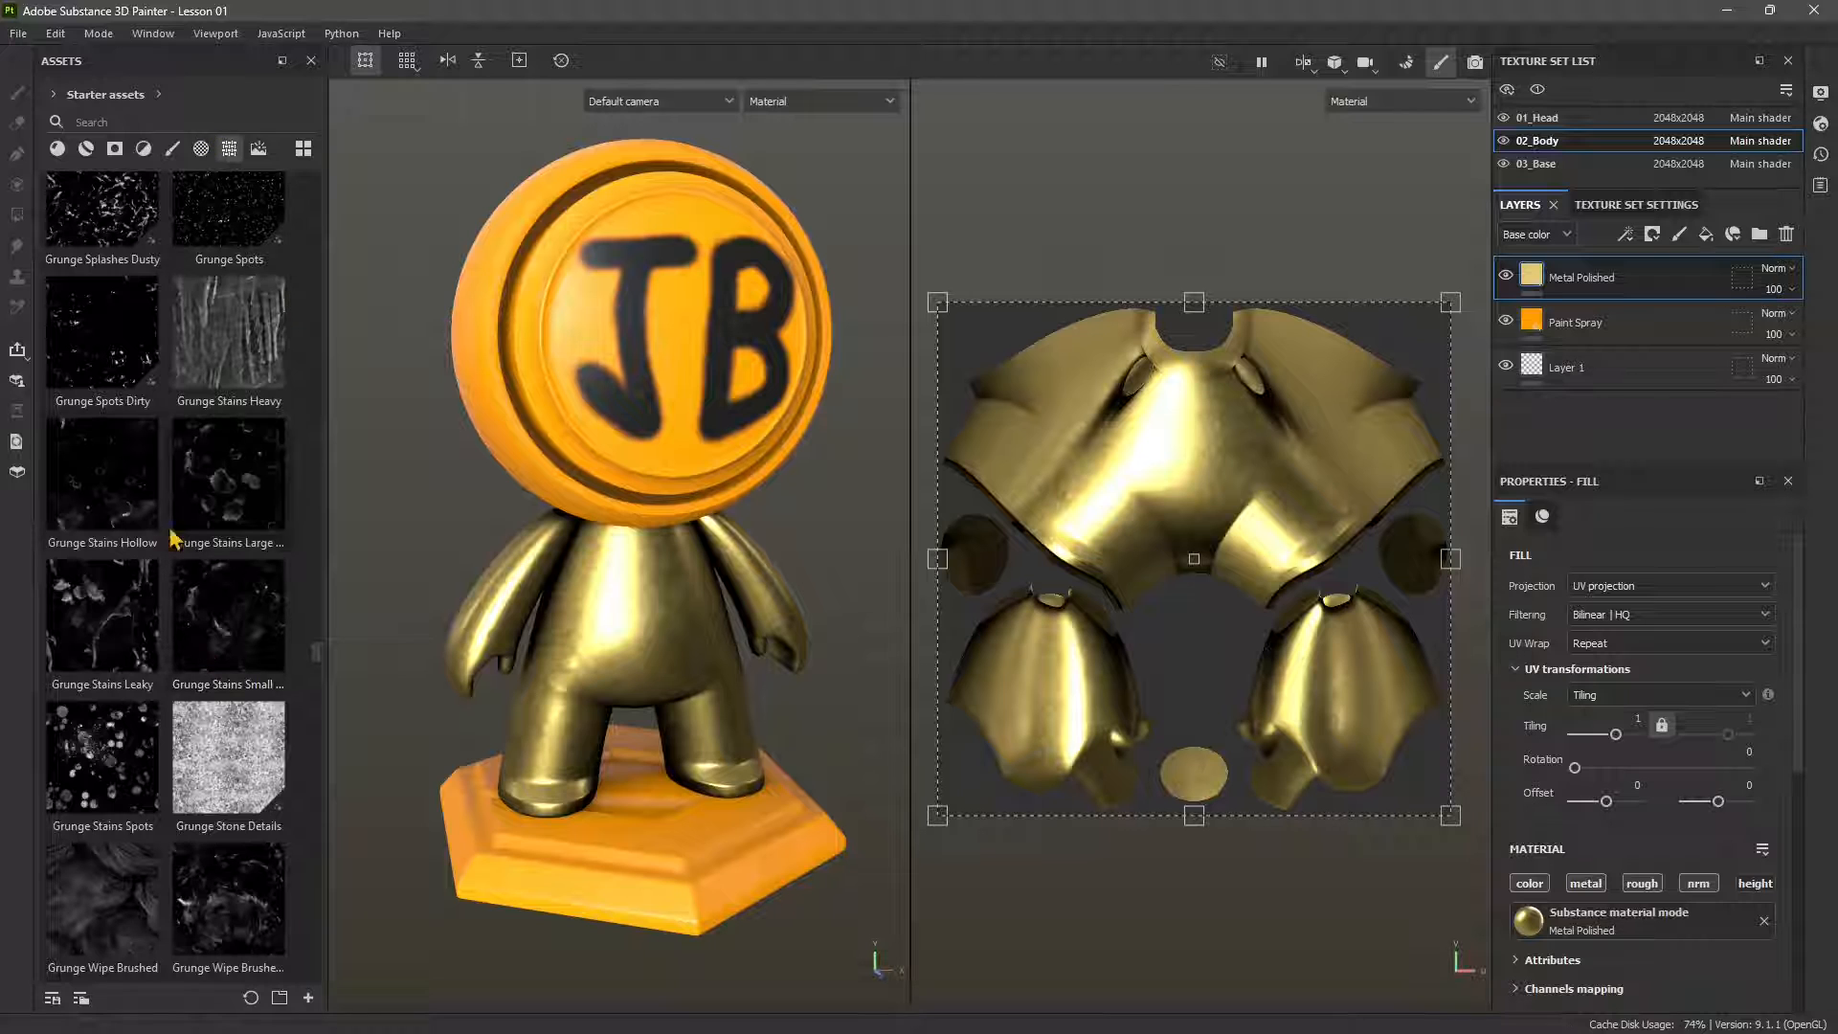
Show the environment maps of the Starter assets and preview Atelier and Bonifacio Aragon Stairs enlarged
{"action": "left_click", "coordinate": [258, 148]}
{"action": "scroll", "coordinate": [288, 513], "scroll_direction": "up", "scroll_amount": 10}
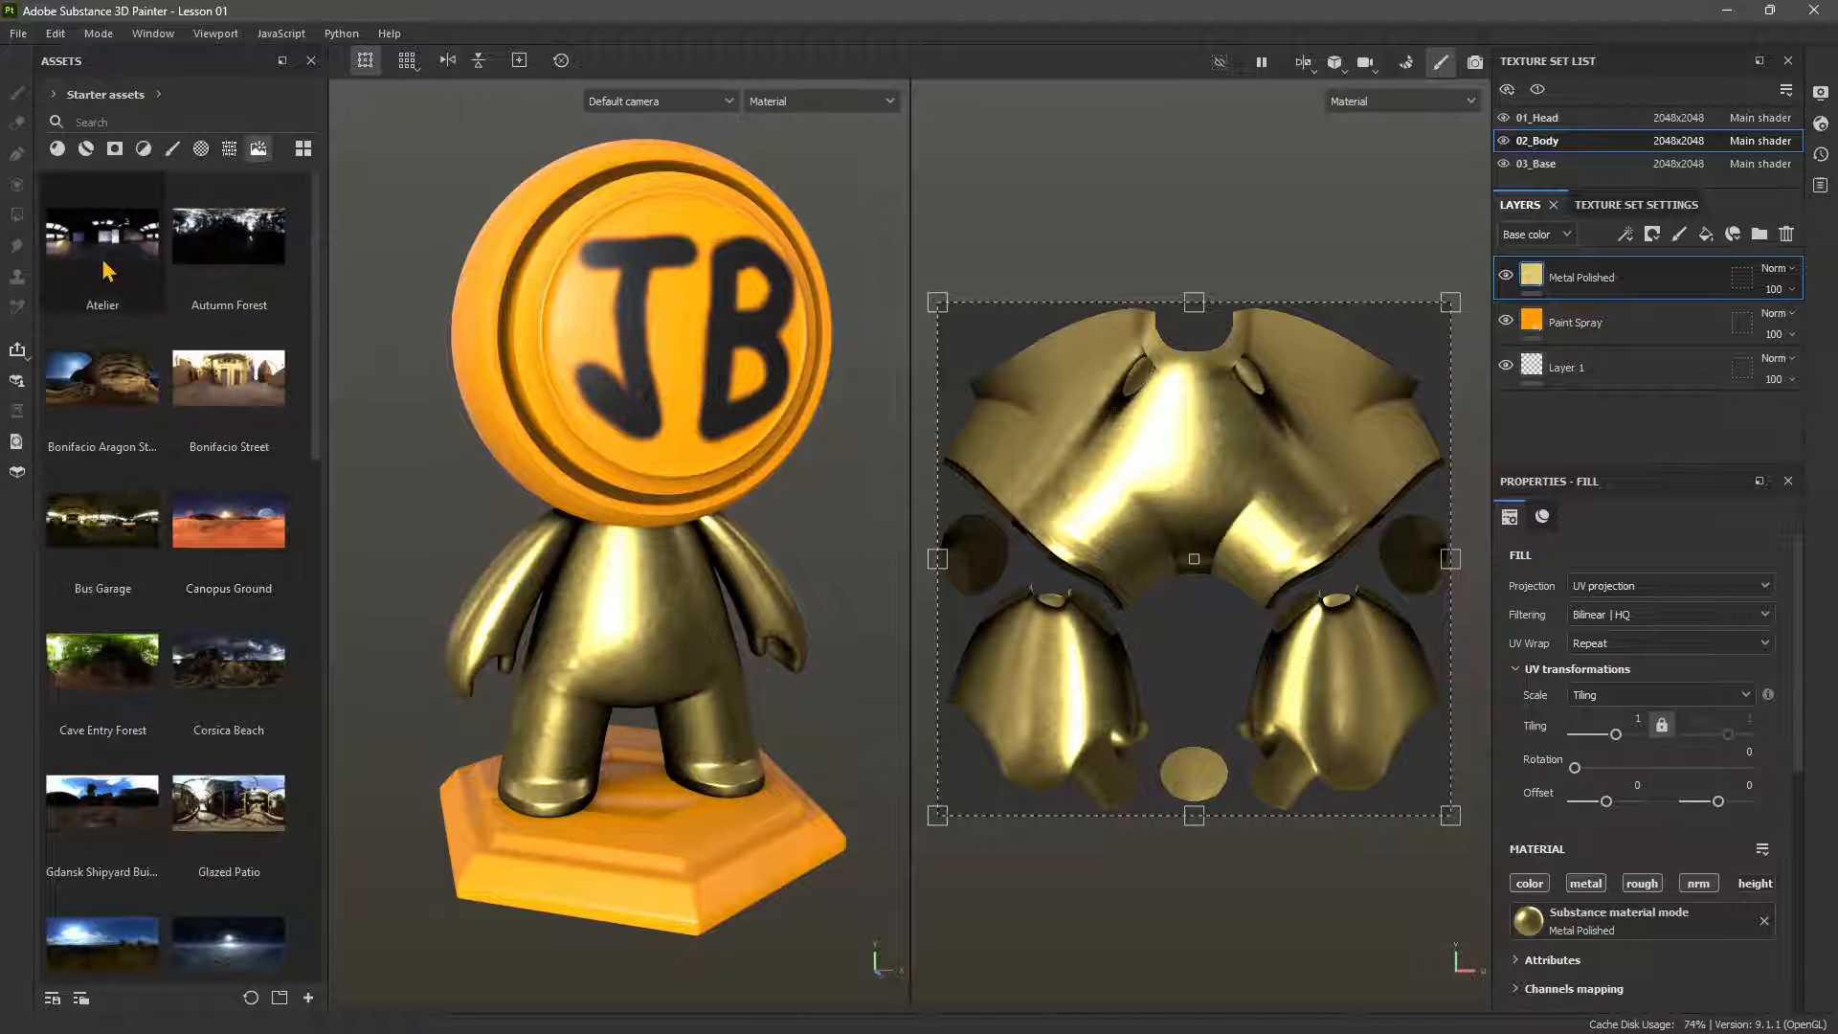
{"action": "mouse_move", "coordinate": [107, 266]}
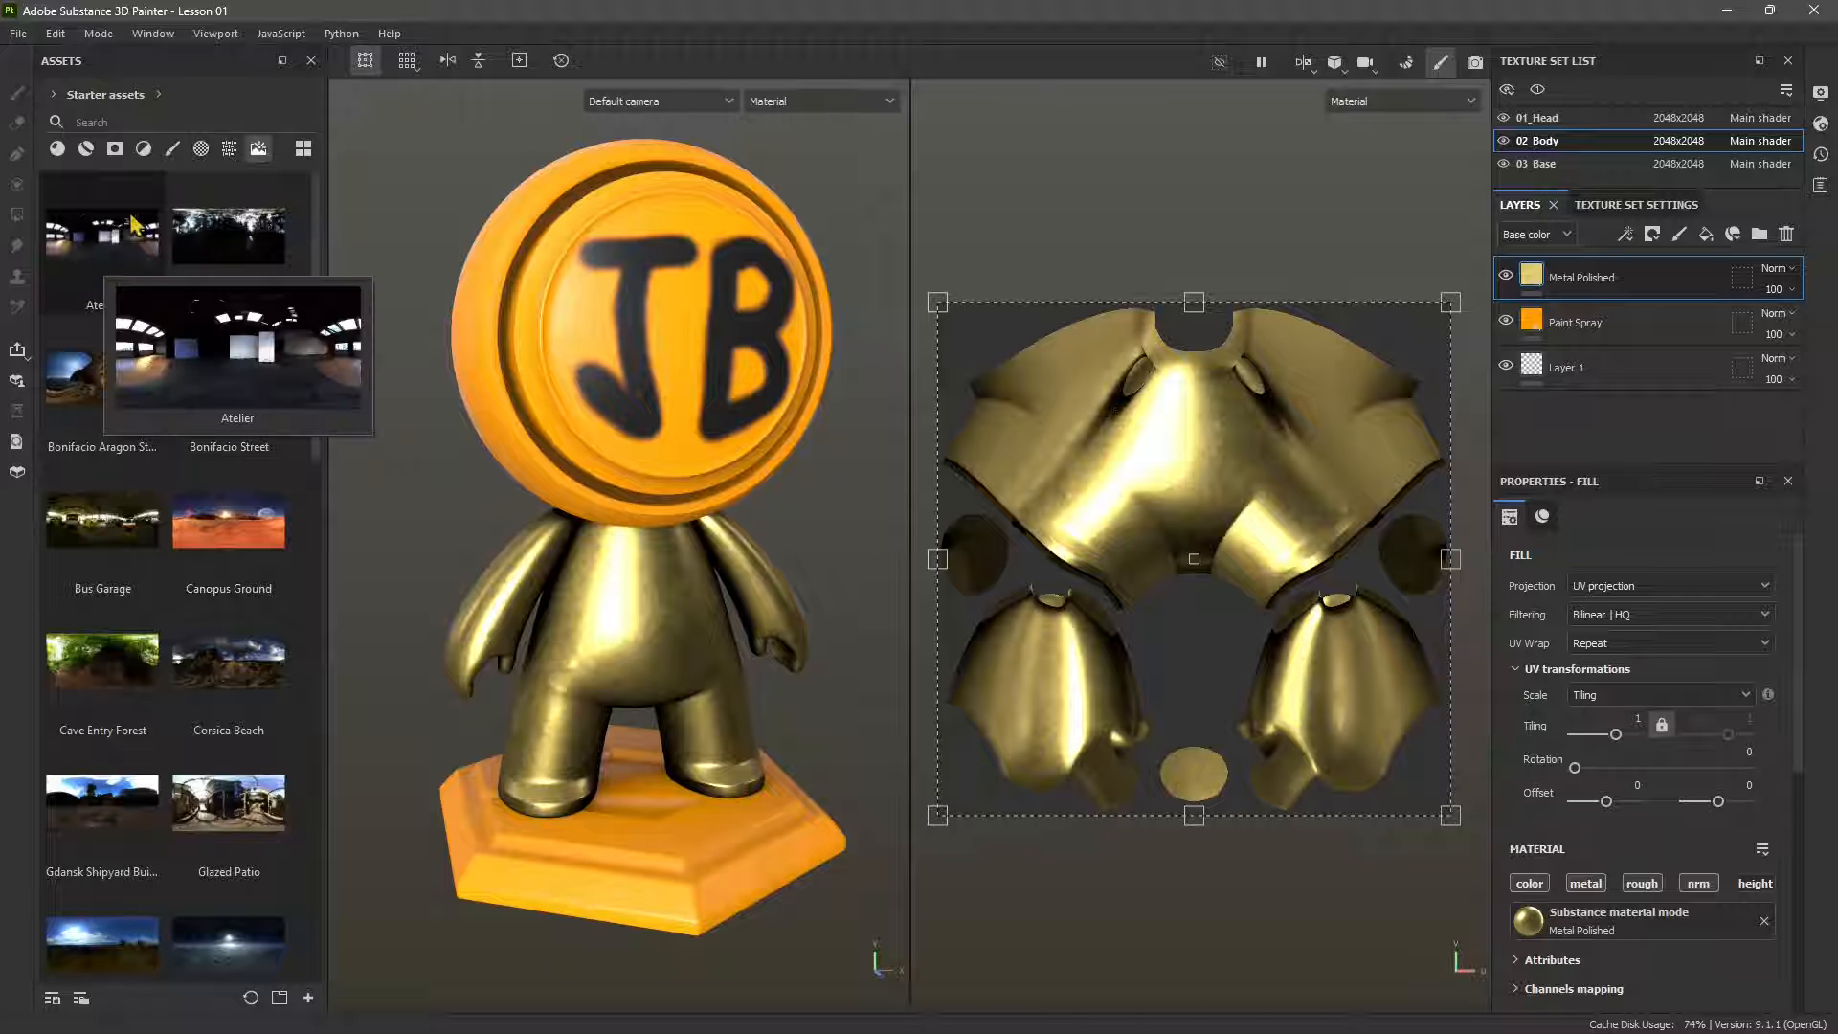
{"action": "mouse_move", "coordinate": [145, 392]}
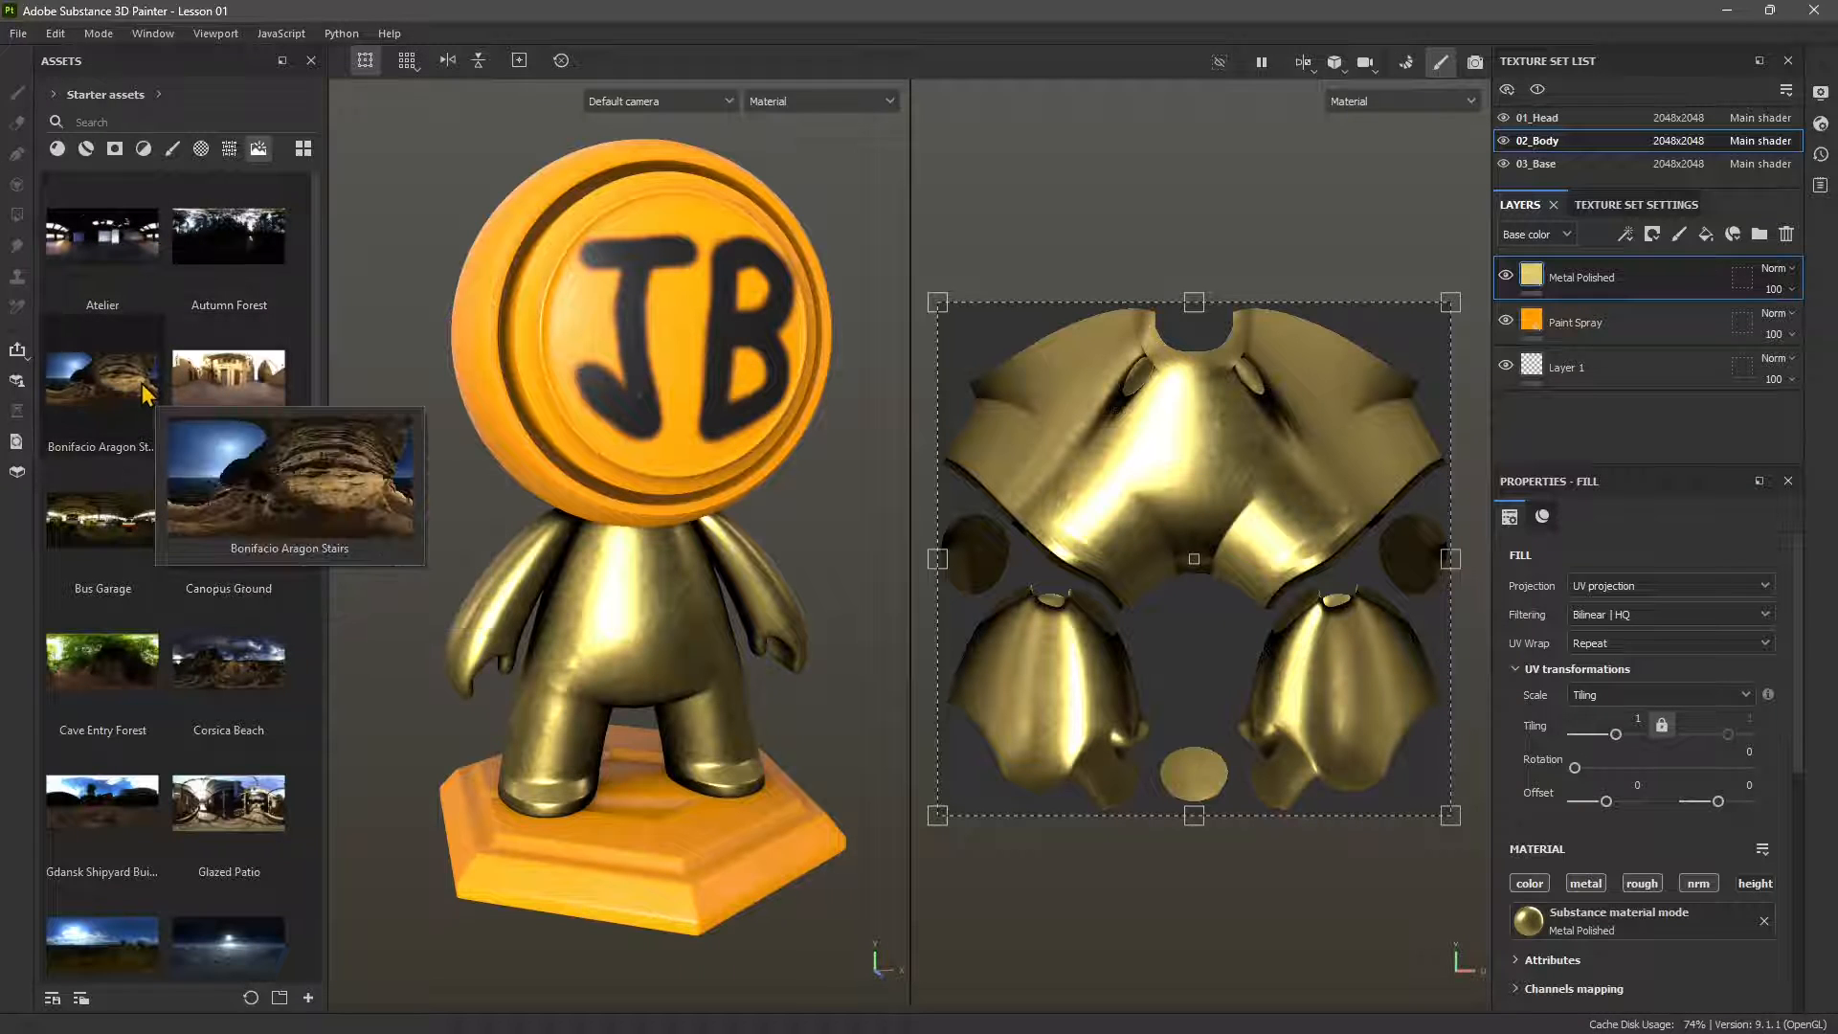
{"action": "mouse_move", "coordinate": [213, 491]}
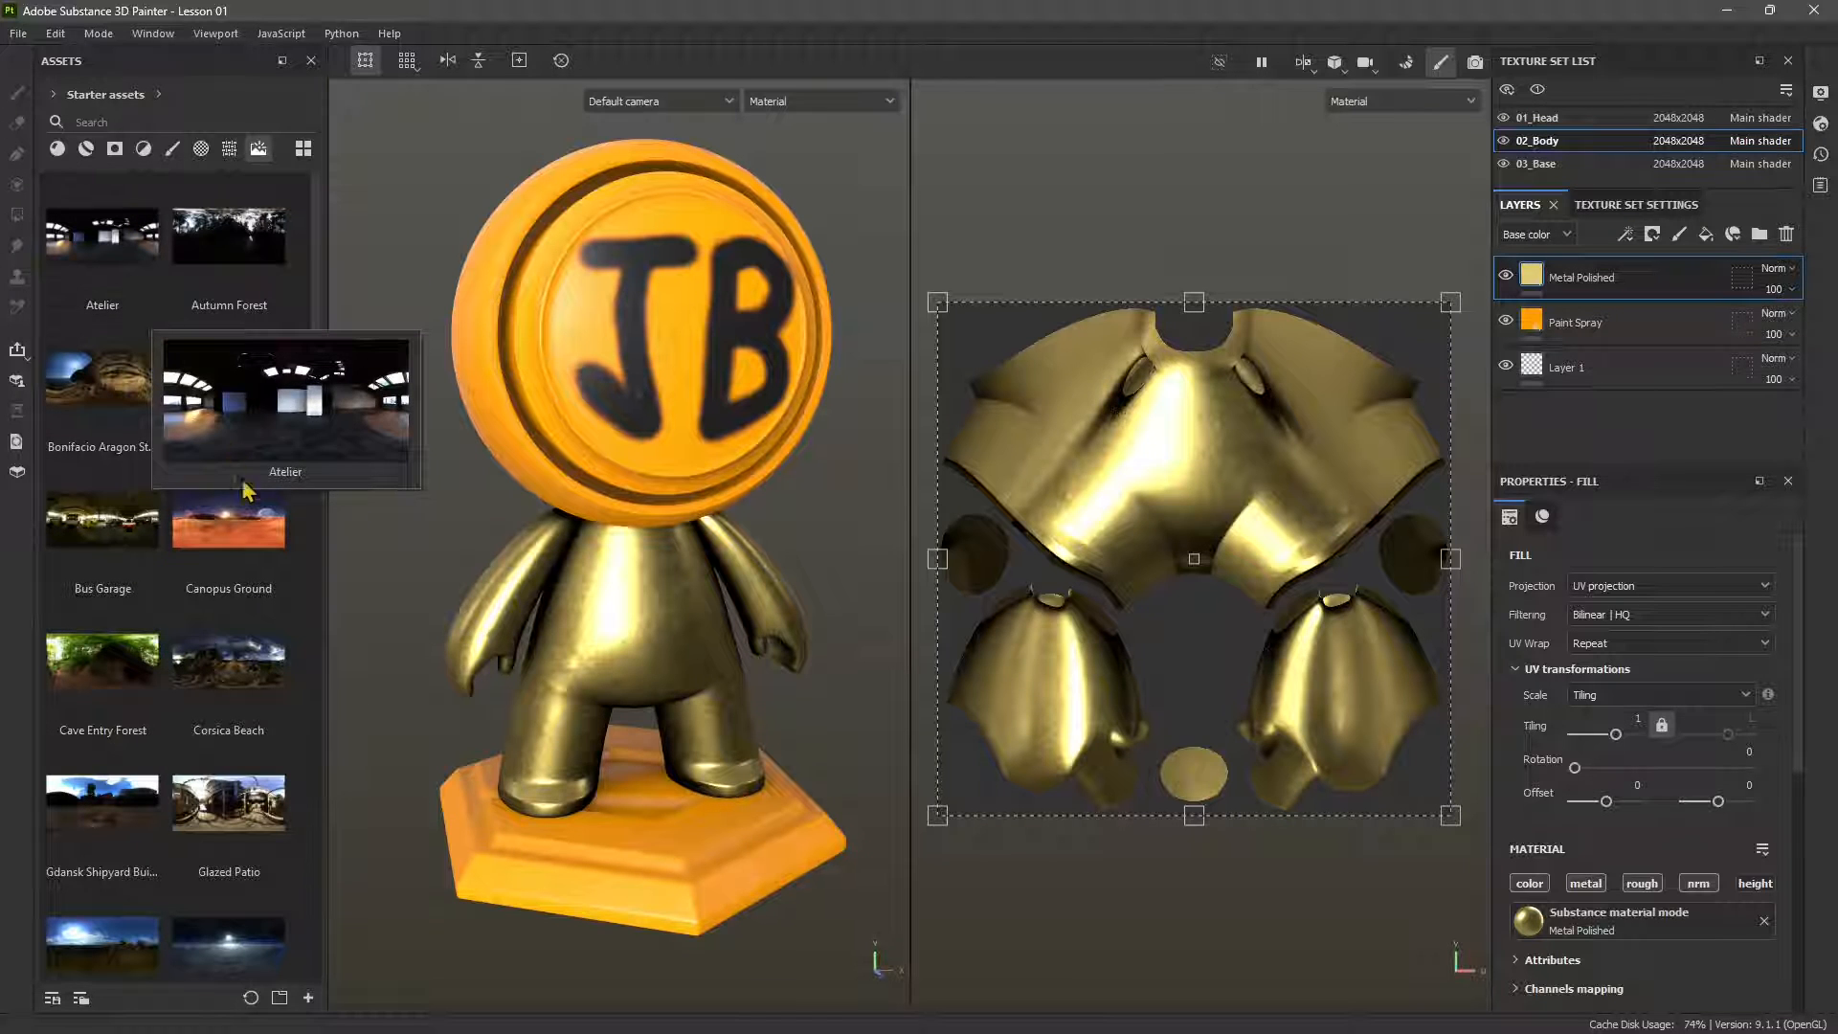
Return to the Starter assets materials, display them as large thumbnails and skim through them
{"action": "left_click", "coordinate": [304, 151]}
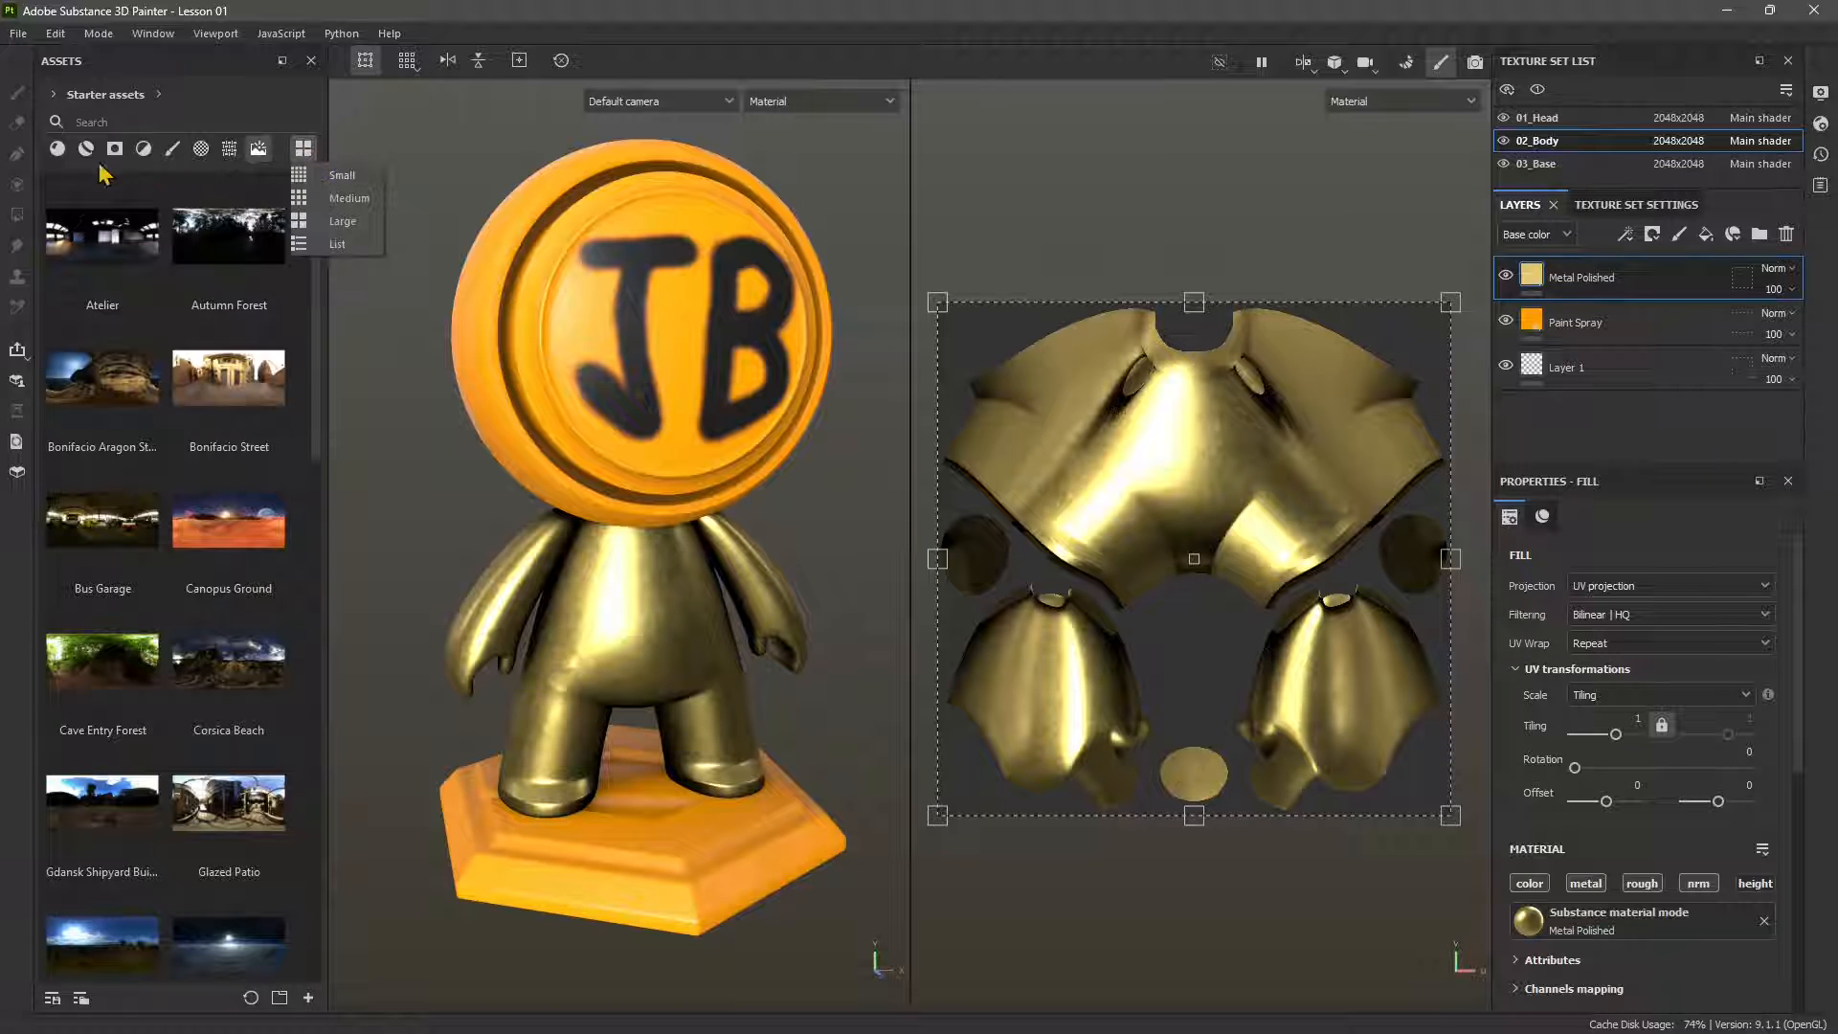
{"action": "left_click", "coordinate": [59, 151]}
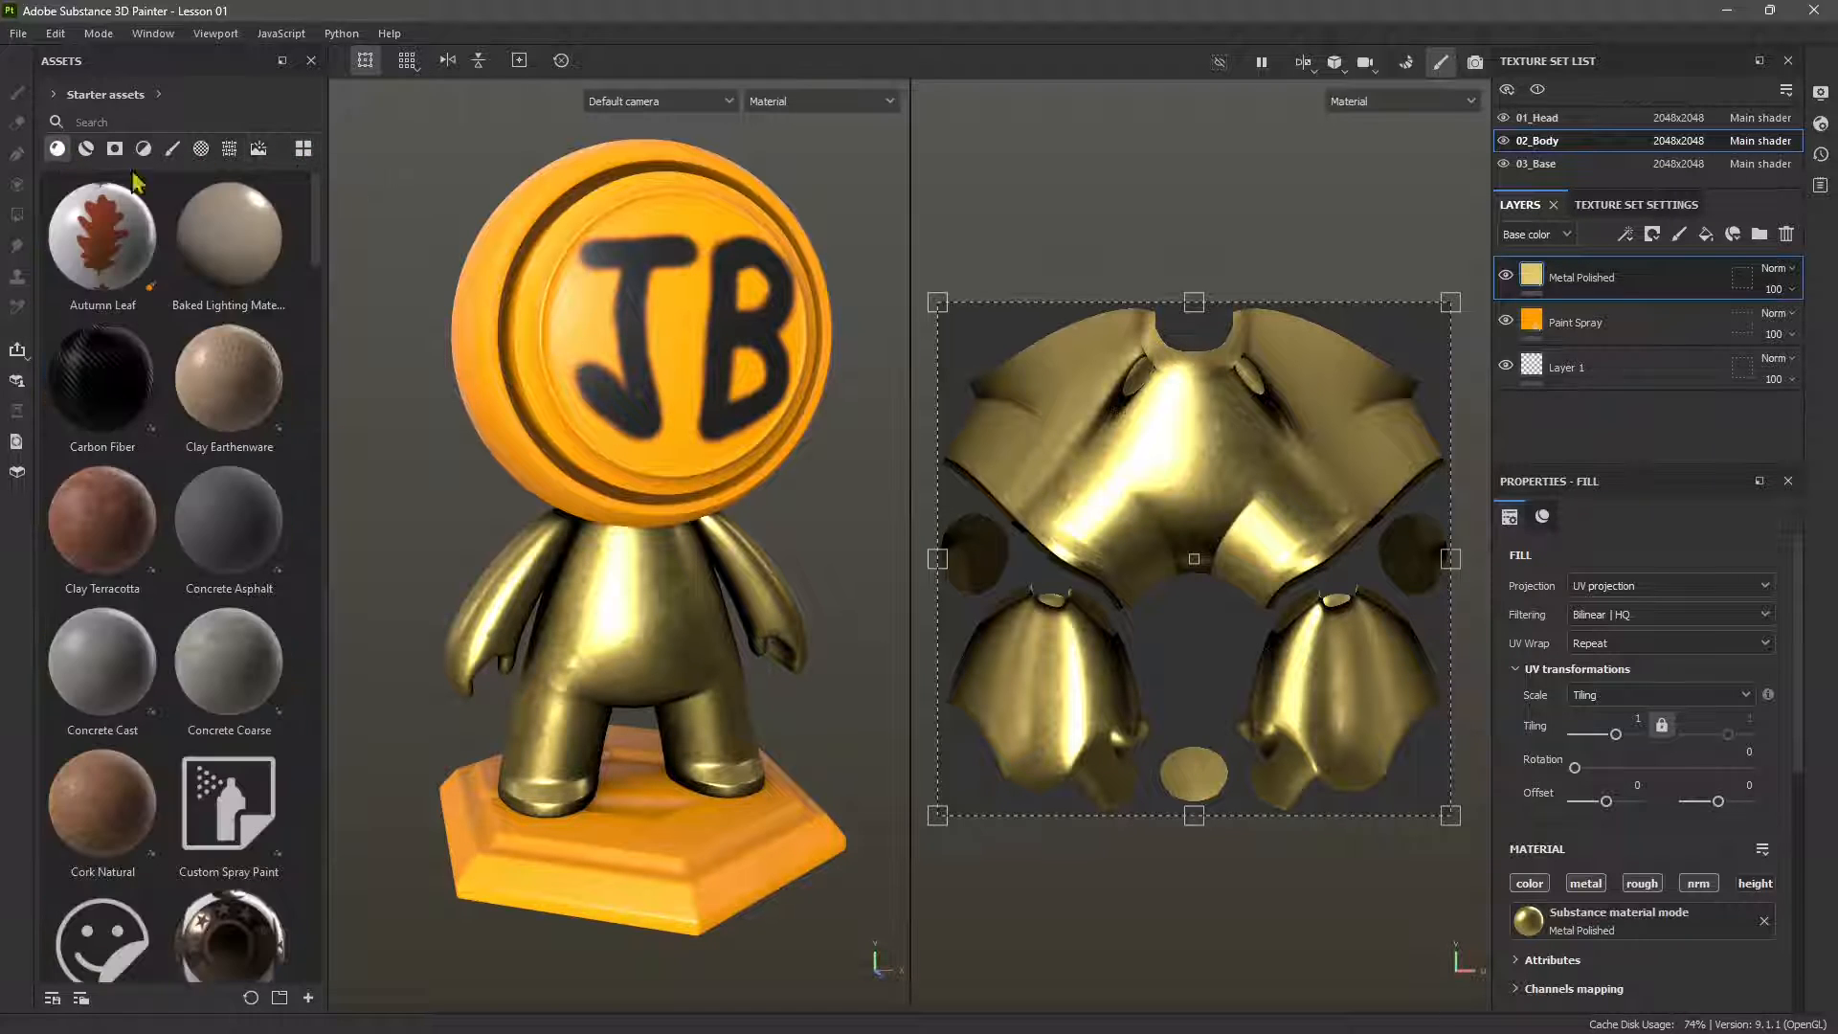
{"action": "left_click", "coordinate": [304, 149]}
{"action": "left_click", "coordinate": [344, 222]}
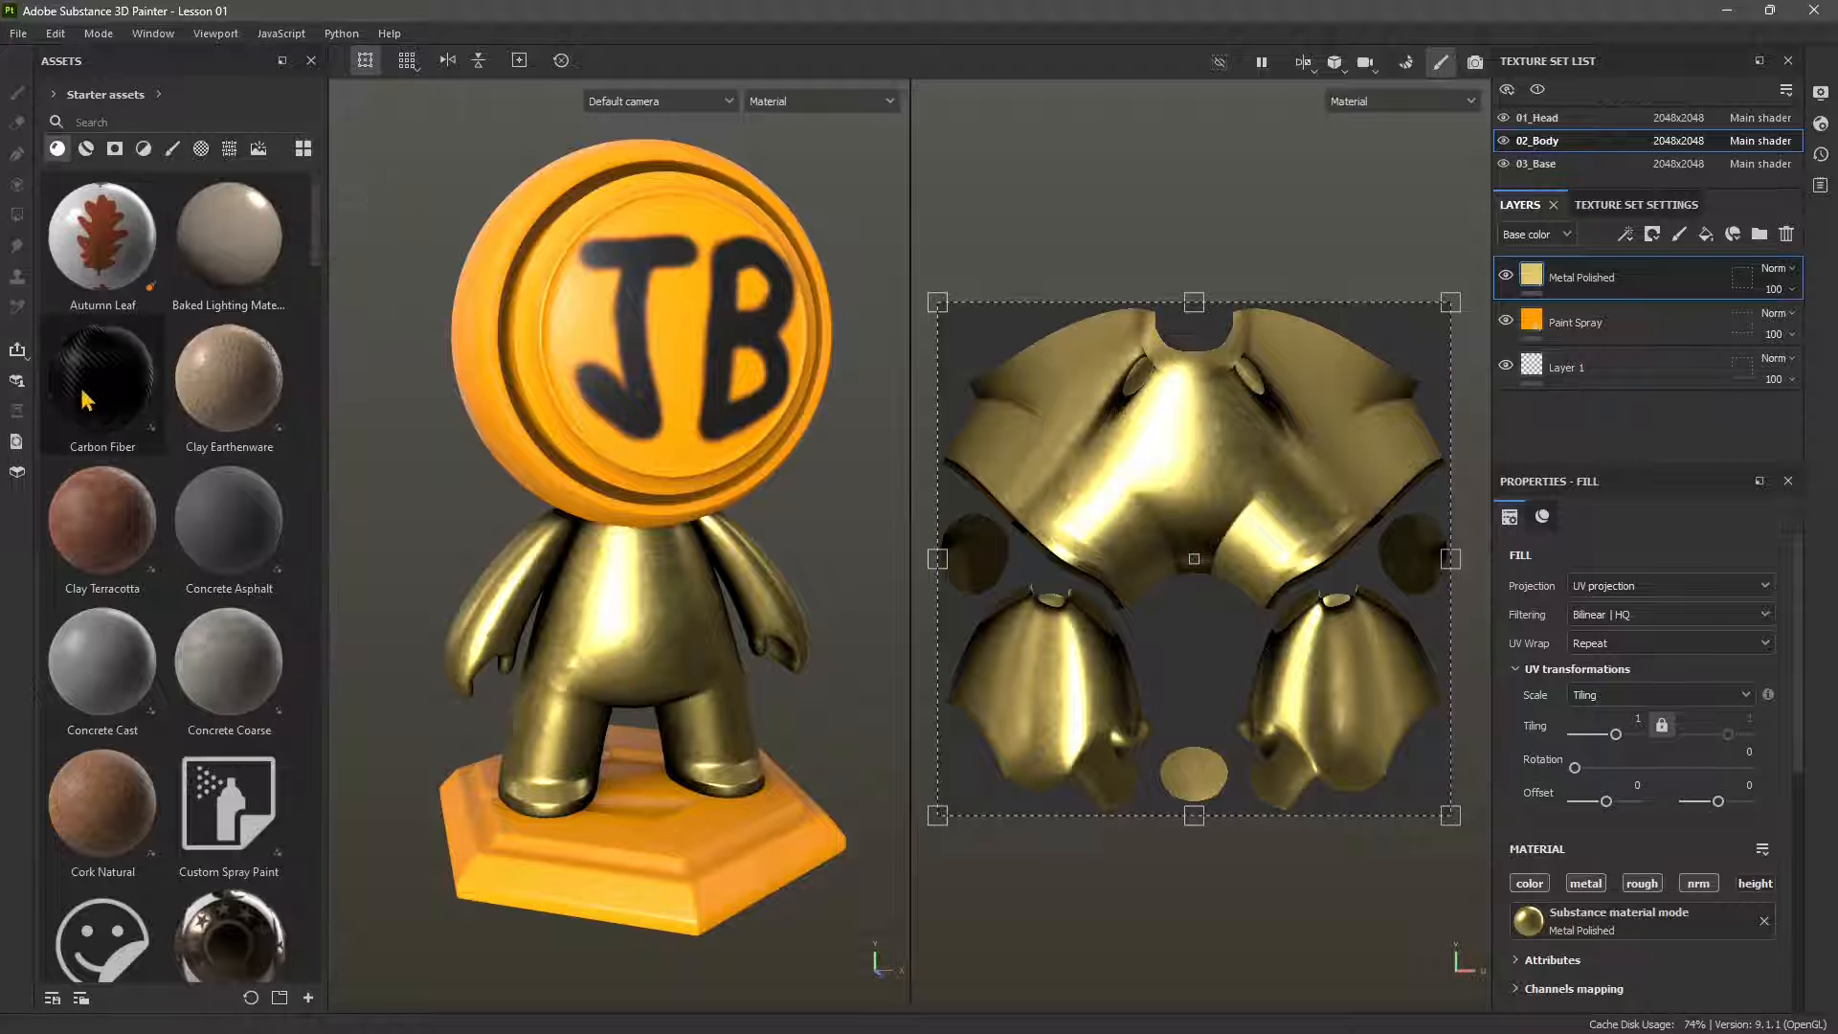
{"action": "scroll", "coordinate": [124, 493], "scroll_direction": "down", "scroll_amount": 5}
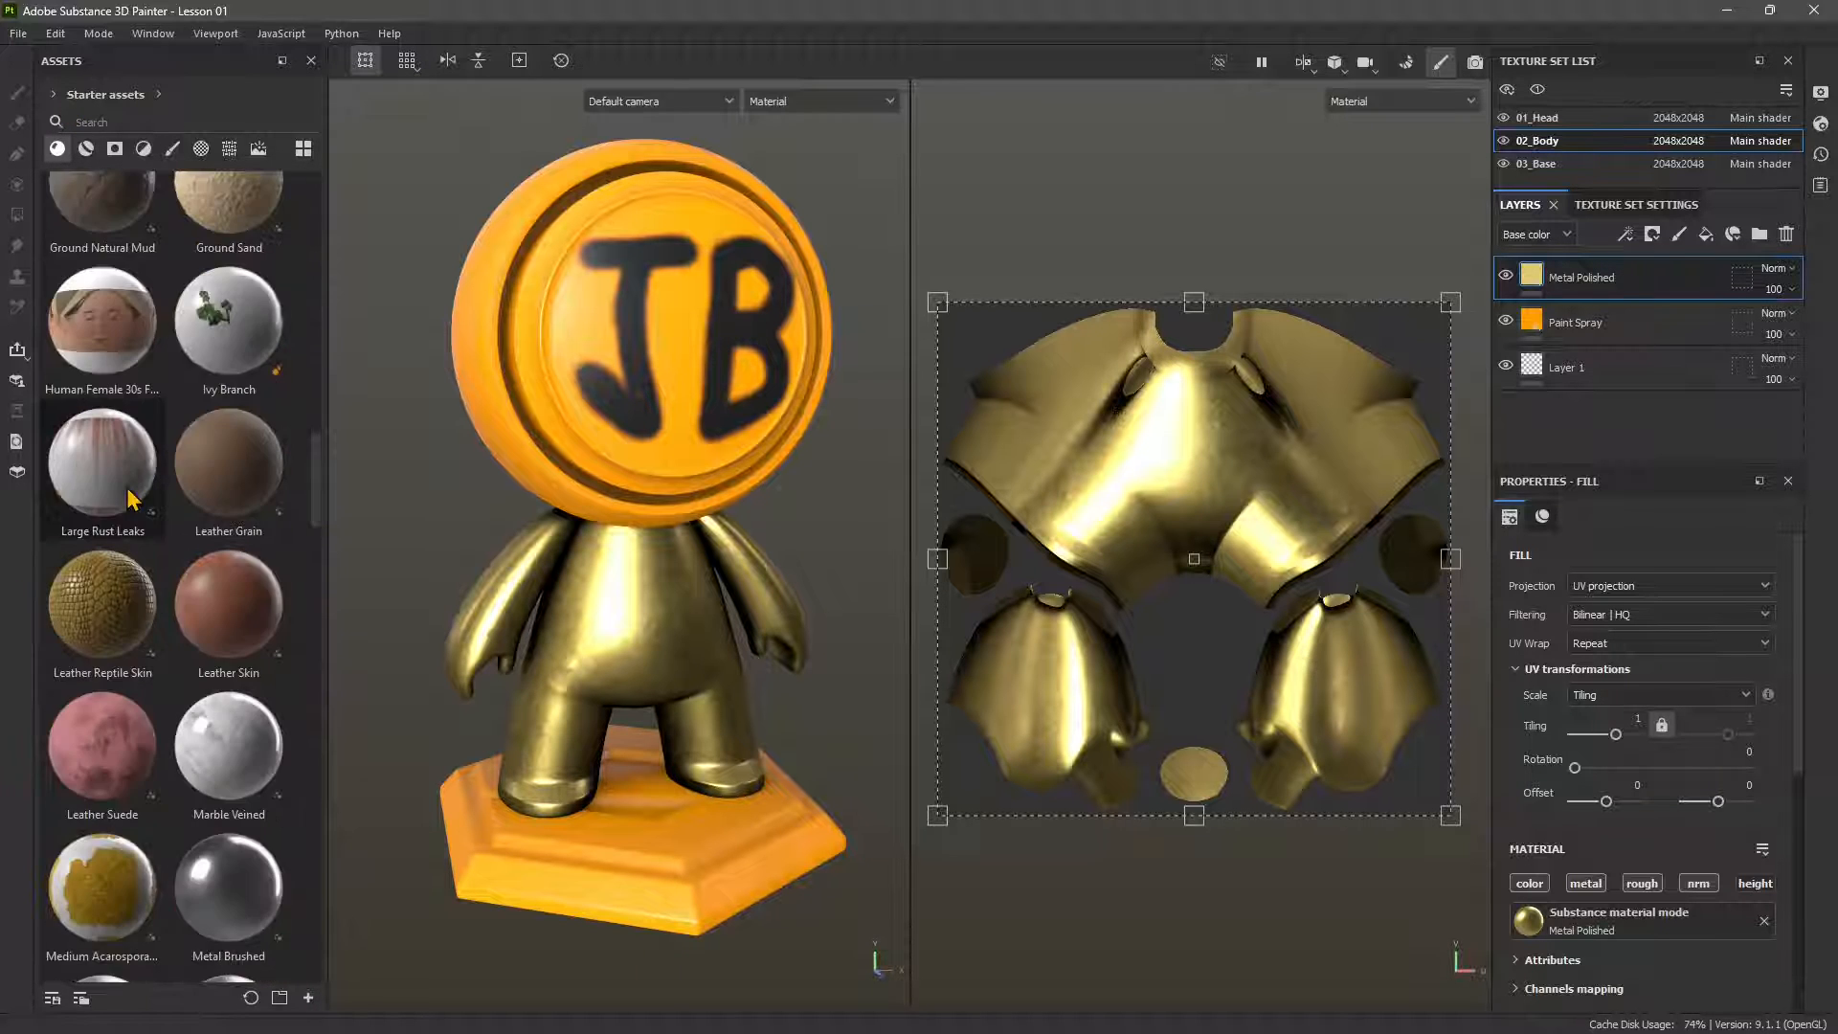
{"action": "scroll", "coordinate": [131, 488], "scroll_direction": "up", "scroll_amount": 5}
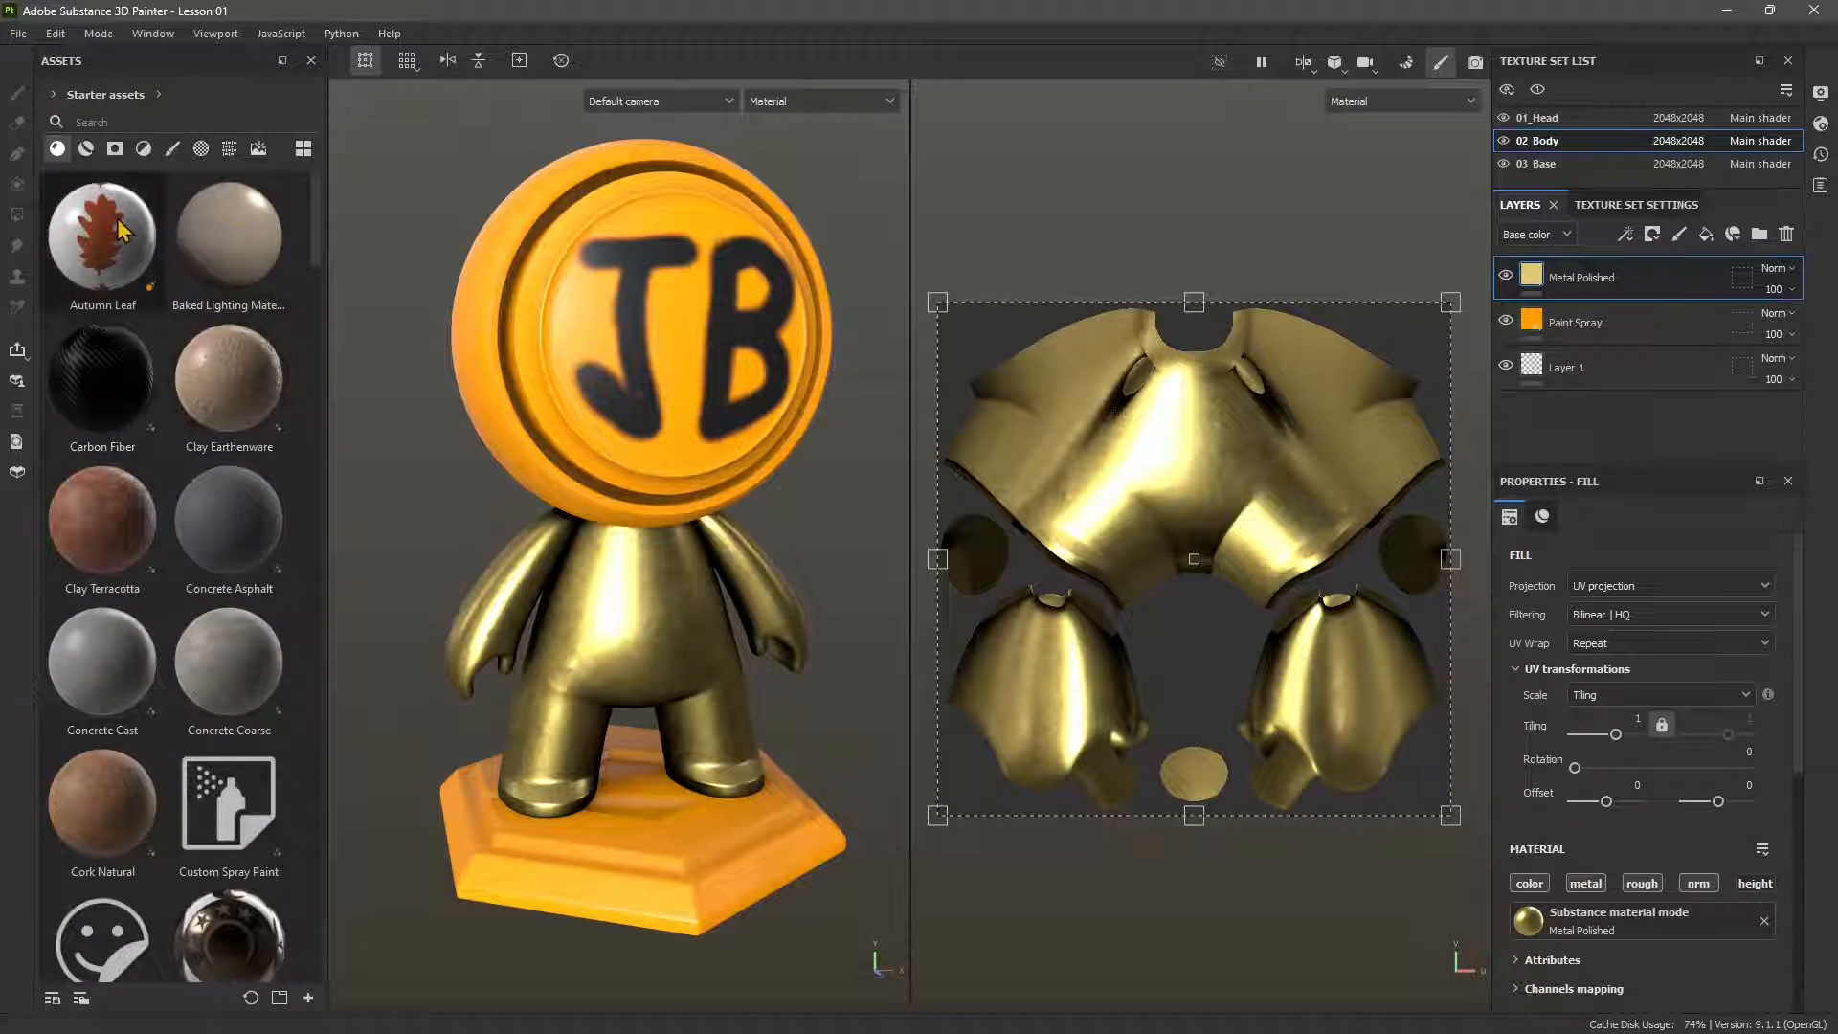
Apply the Carbon Fiber material to the character's hexagonal base and check it on the model from another angle
{"action": "left_click", "coordinate": [54, 94]}
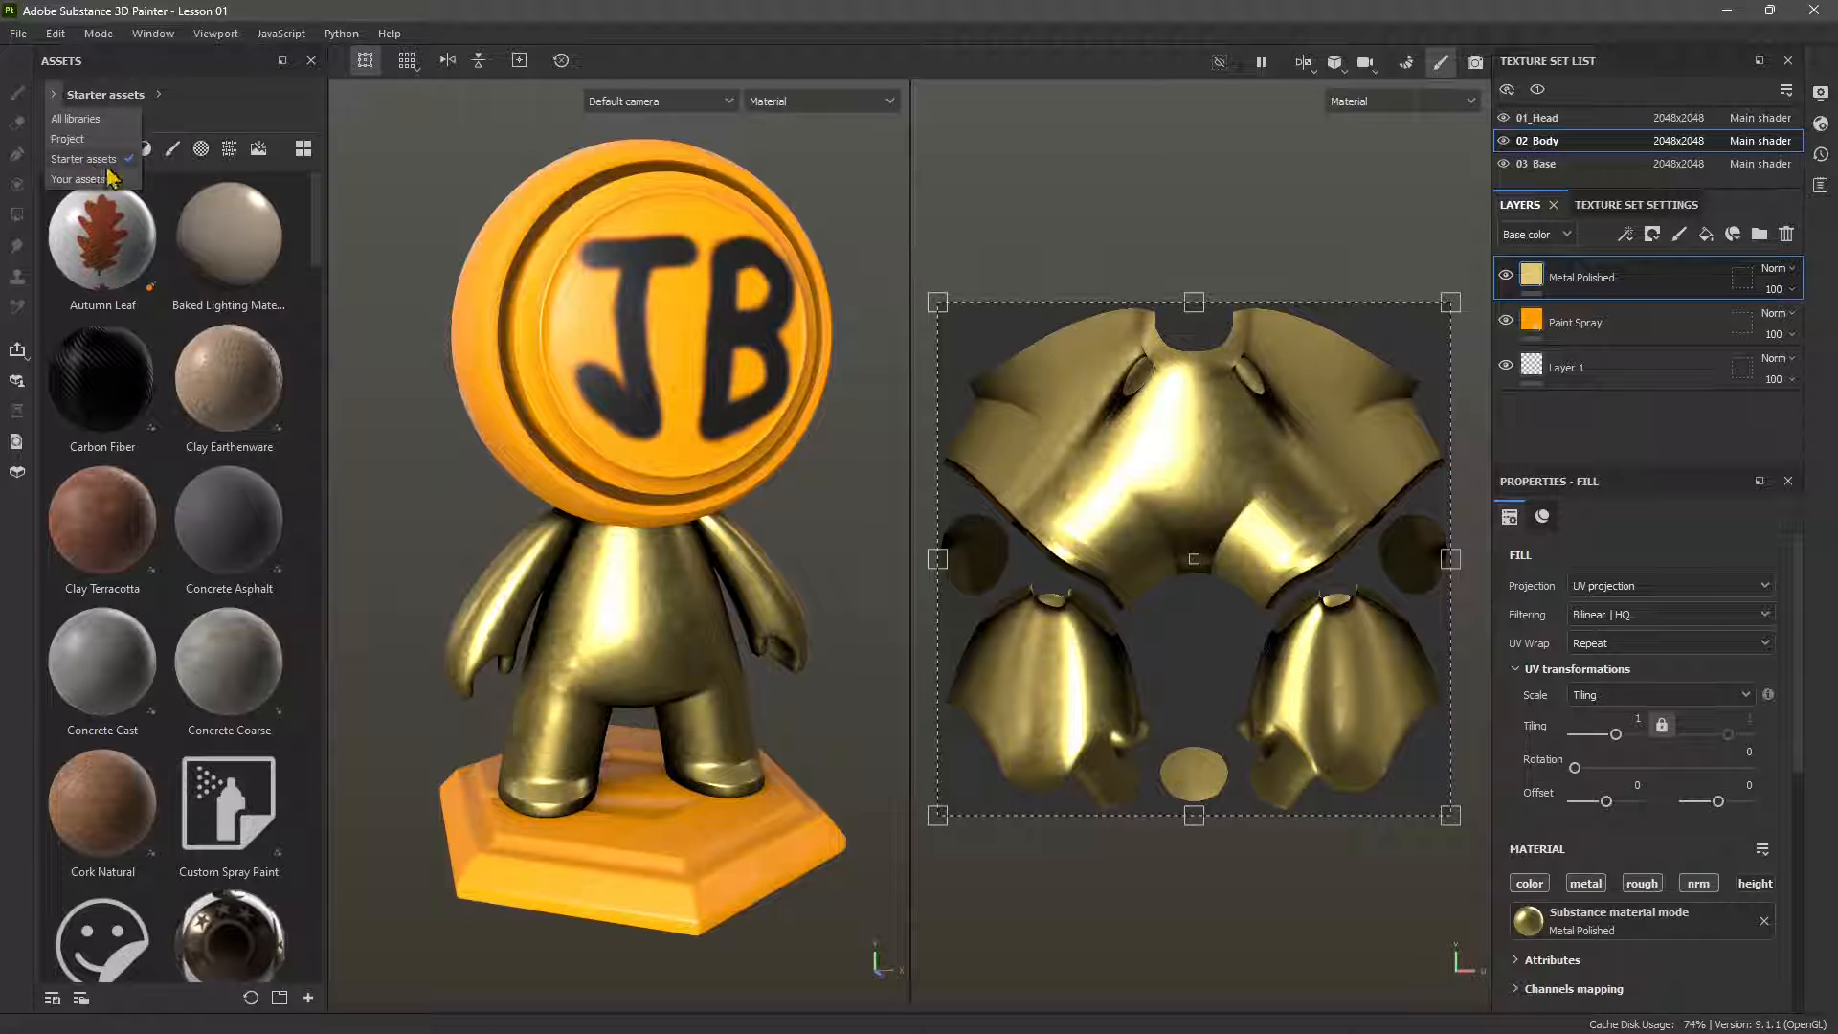
{"action": "left_click", "coordinate": [199, 132]}
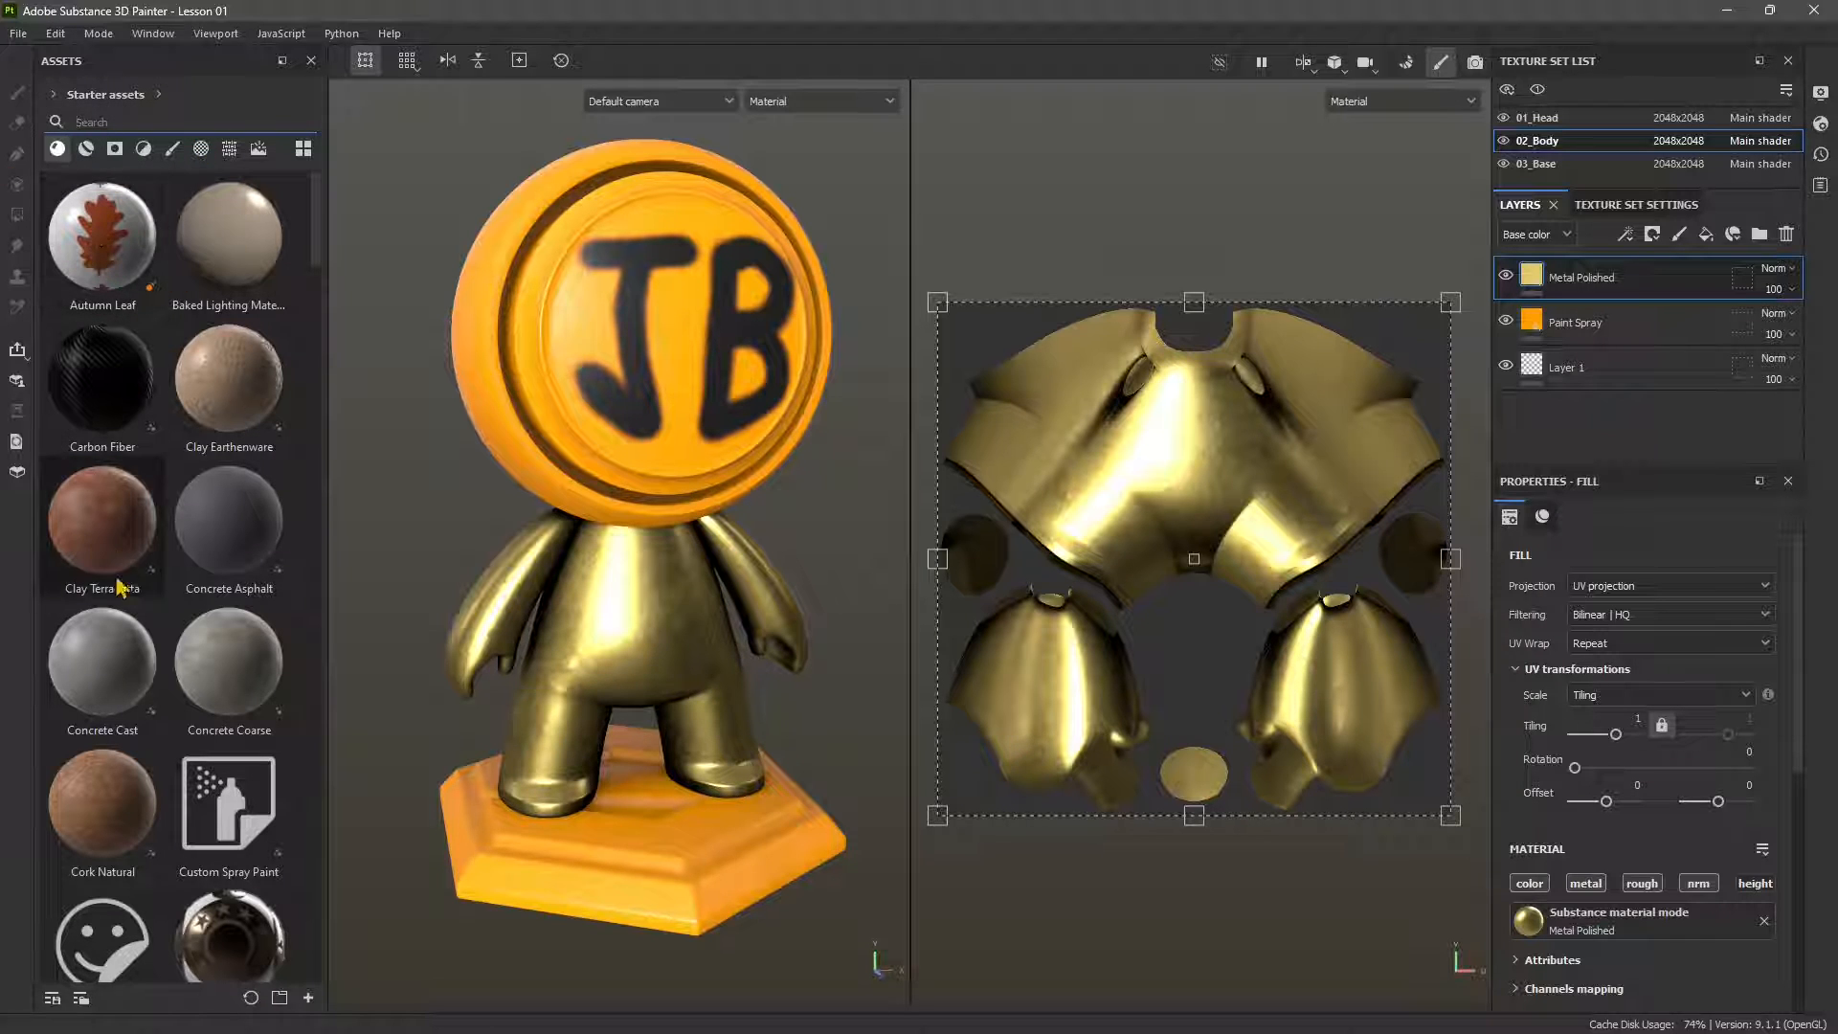
{"action": "left_click_drag", "start_coordinate": [108, 387], "coordinate": [612, 842]}
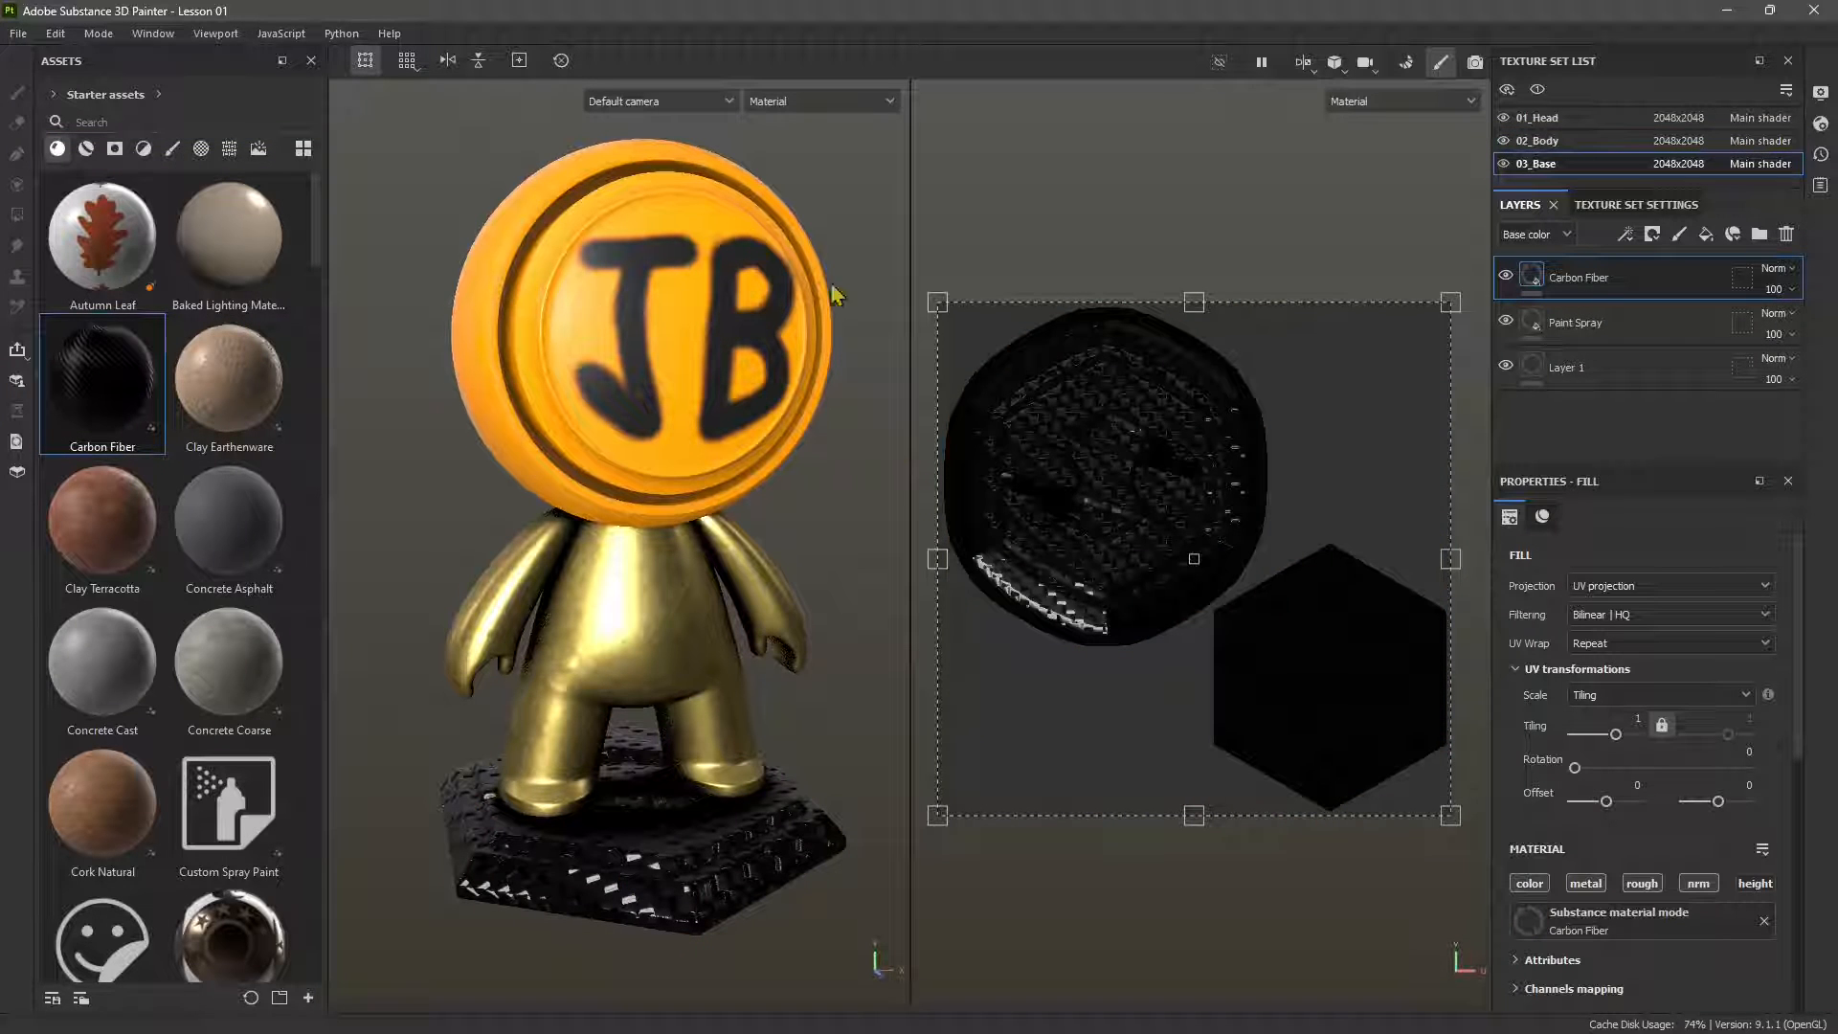
{"action": "left_click_drag", "start_coordinate": [627, 555], "coordinate": [550, 780], "text": "alt"}
{"action": "left_click", "coordinate": [638, 623]}
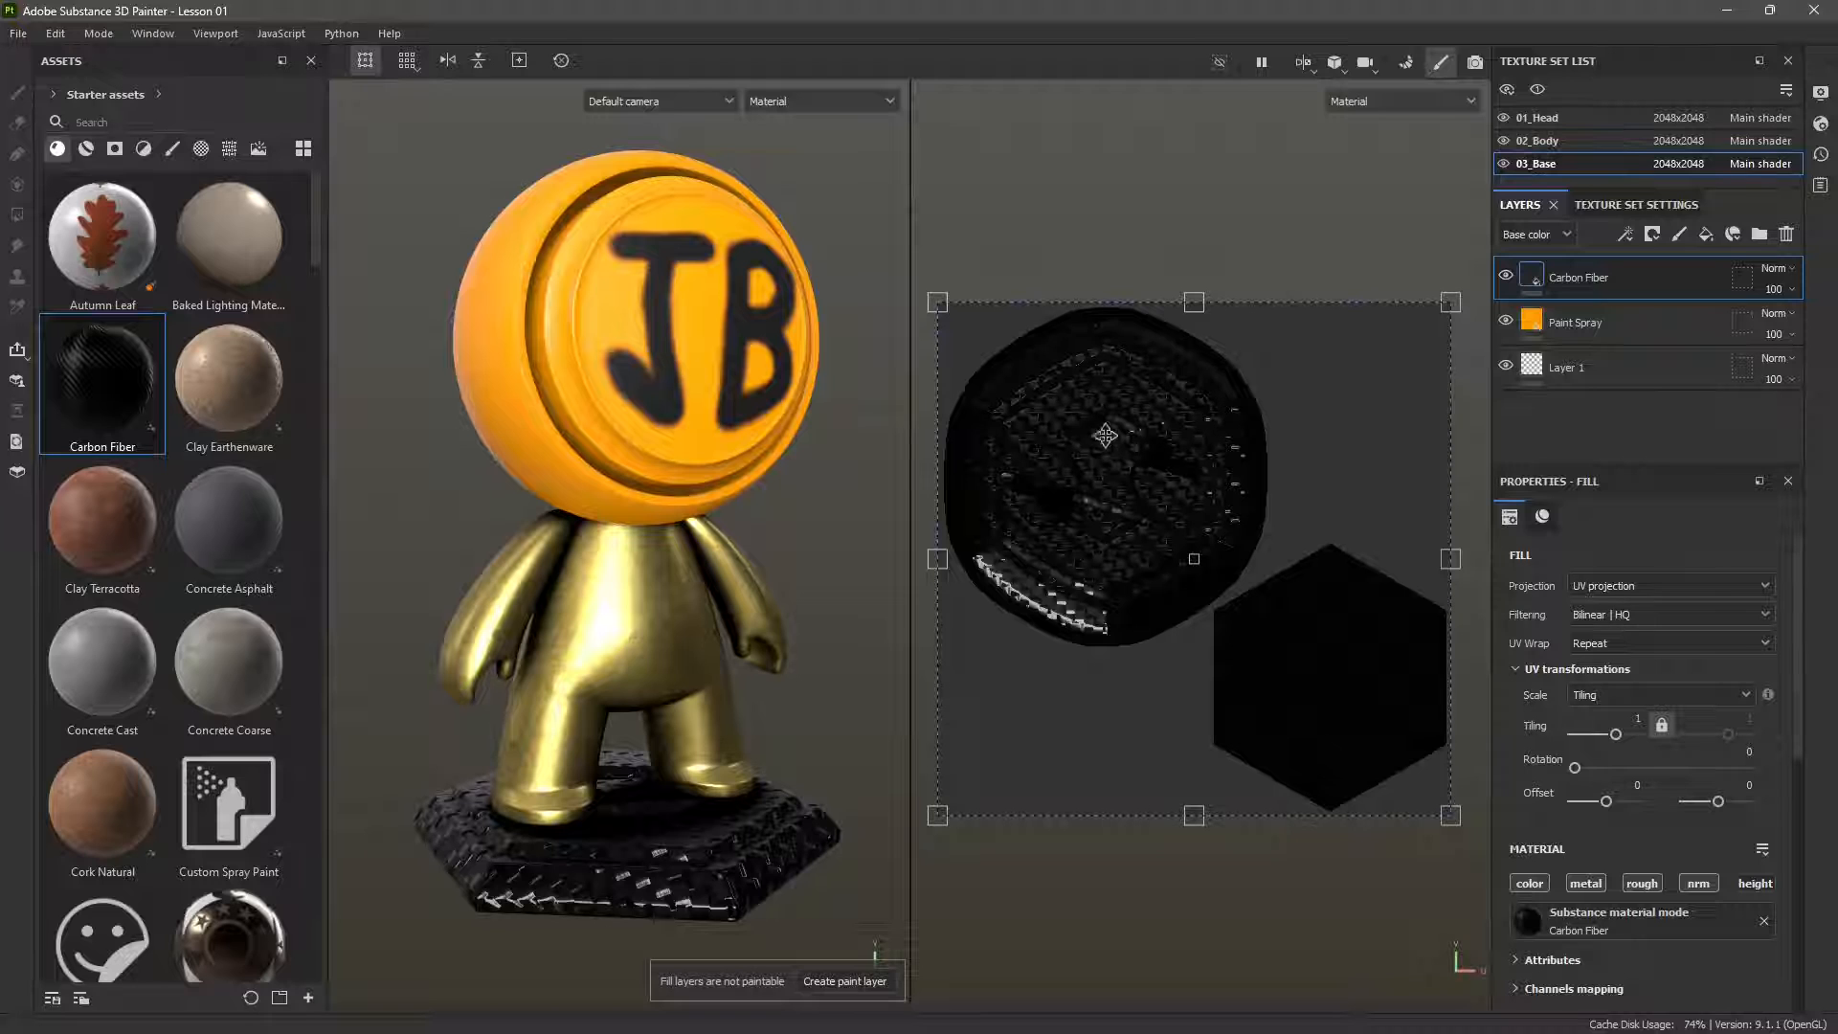
{"action": "left_click", "coordinate": [615, 904]}
{"action": "left_click", "coordinate": [618, 589]}
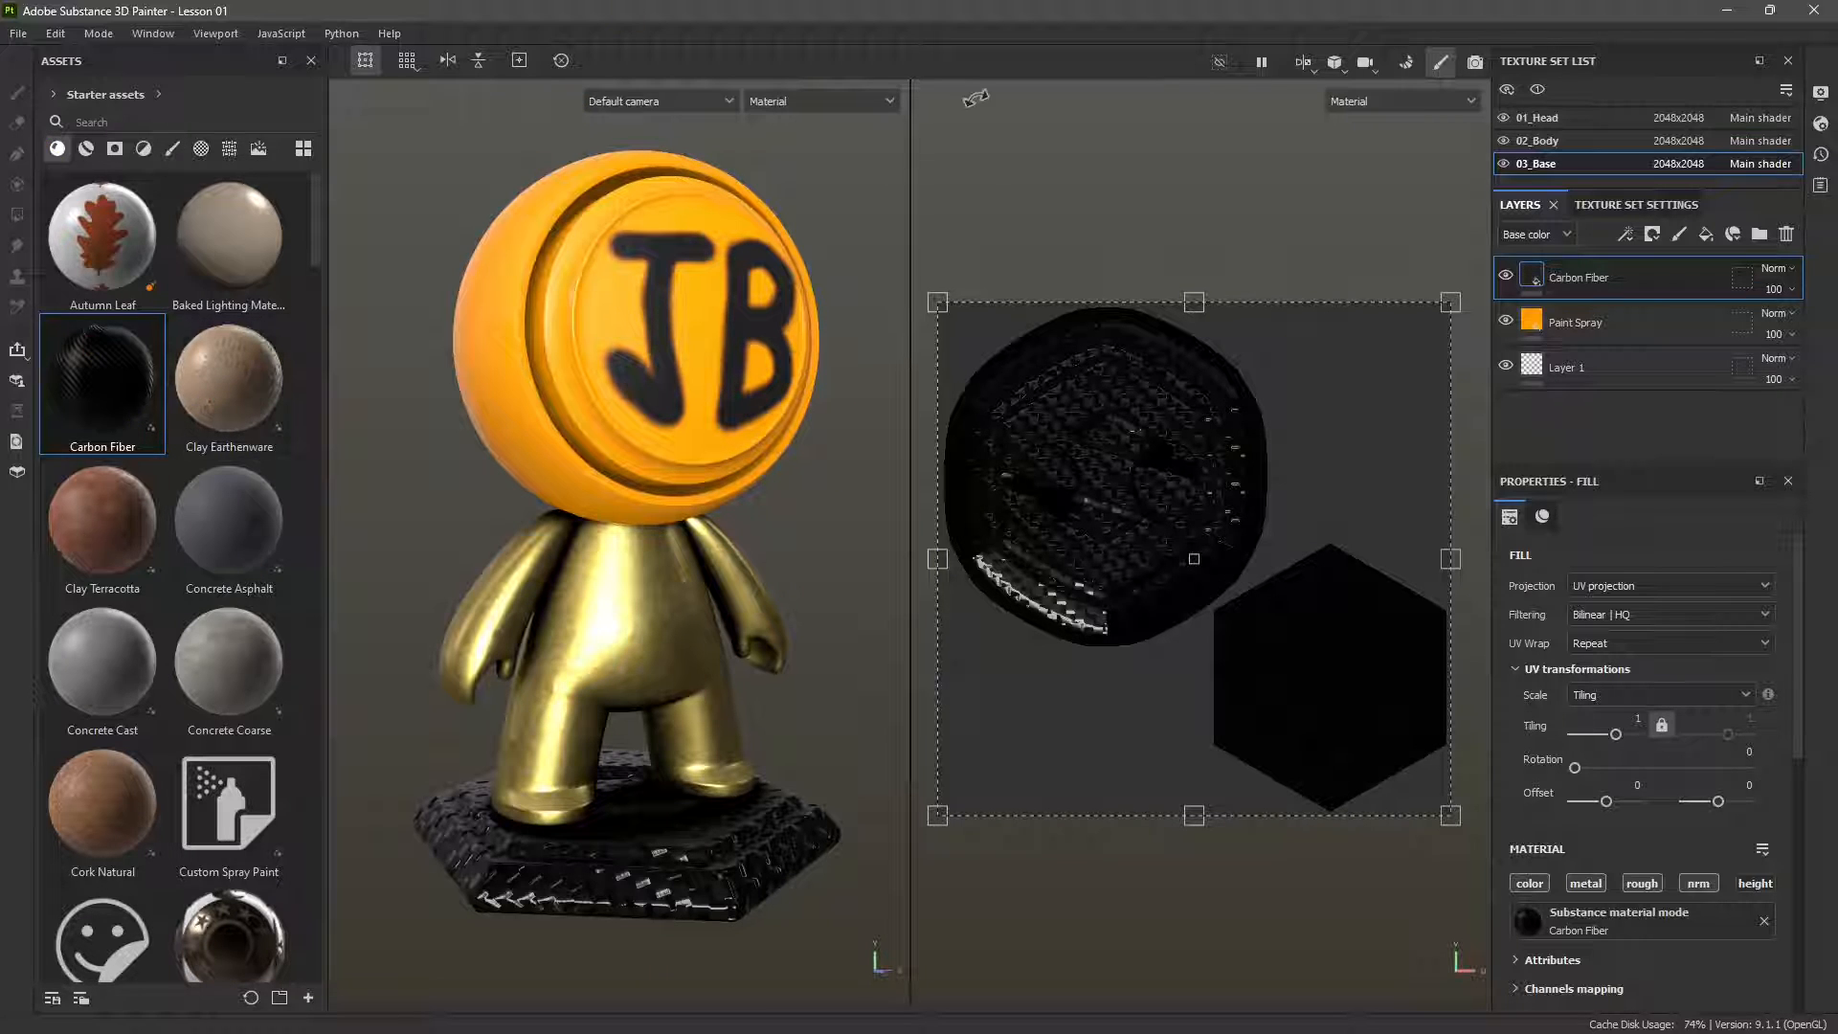
Start a new project, look through the available templates and choose Blender (starter_assets)
{"action": "left_click", "coordinate": [18, 34]}
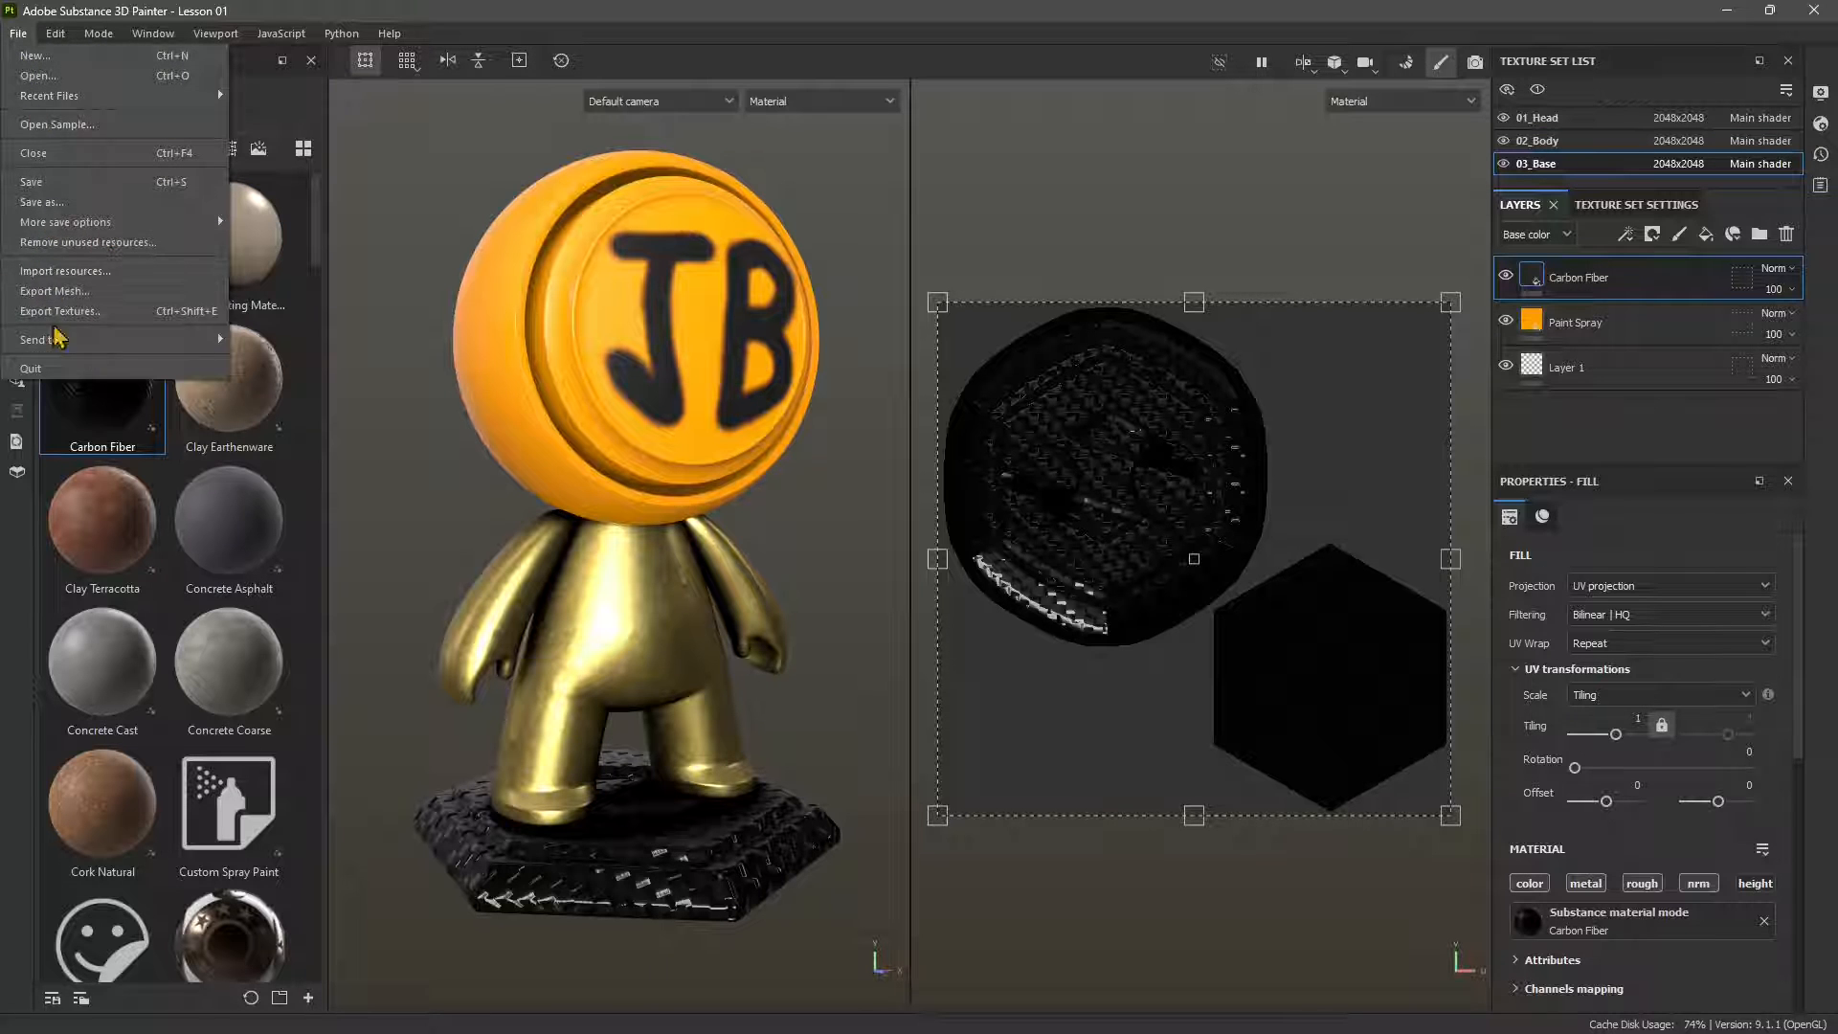
{"action": "left_click", "coordinate": [39, 57]}
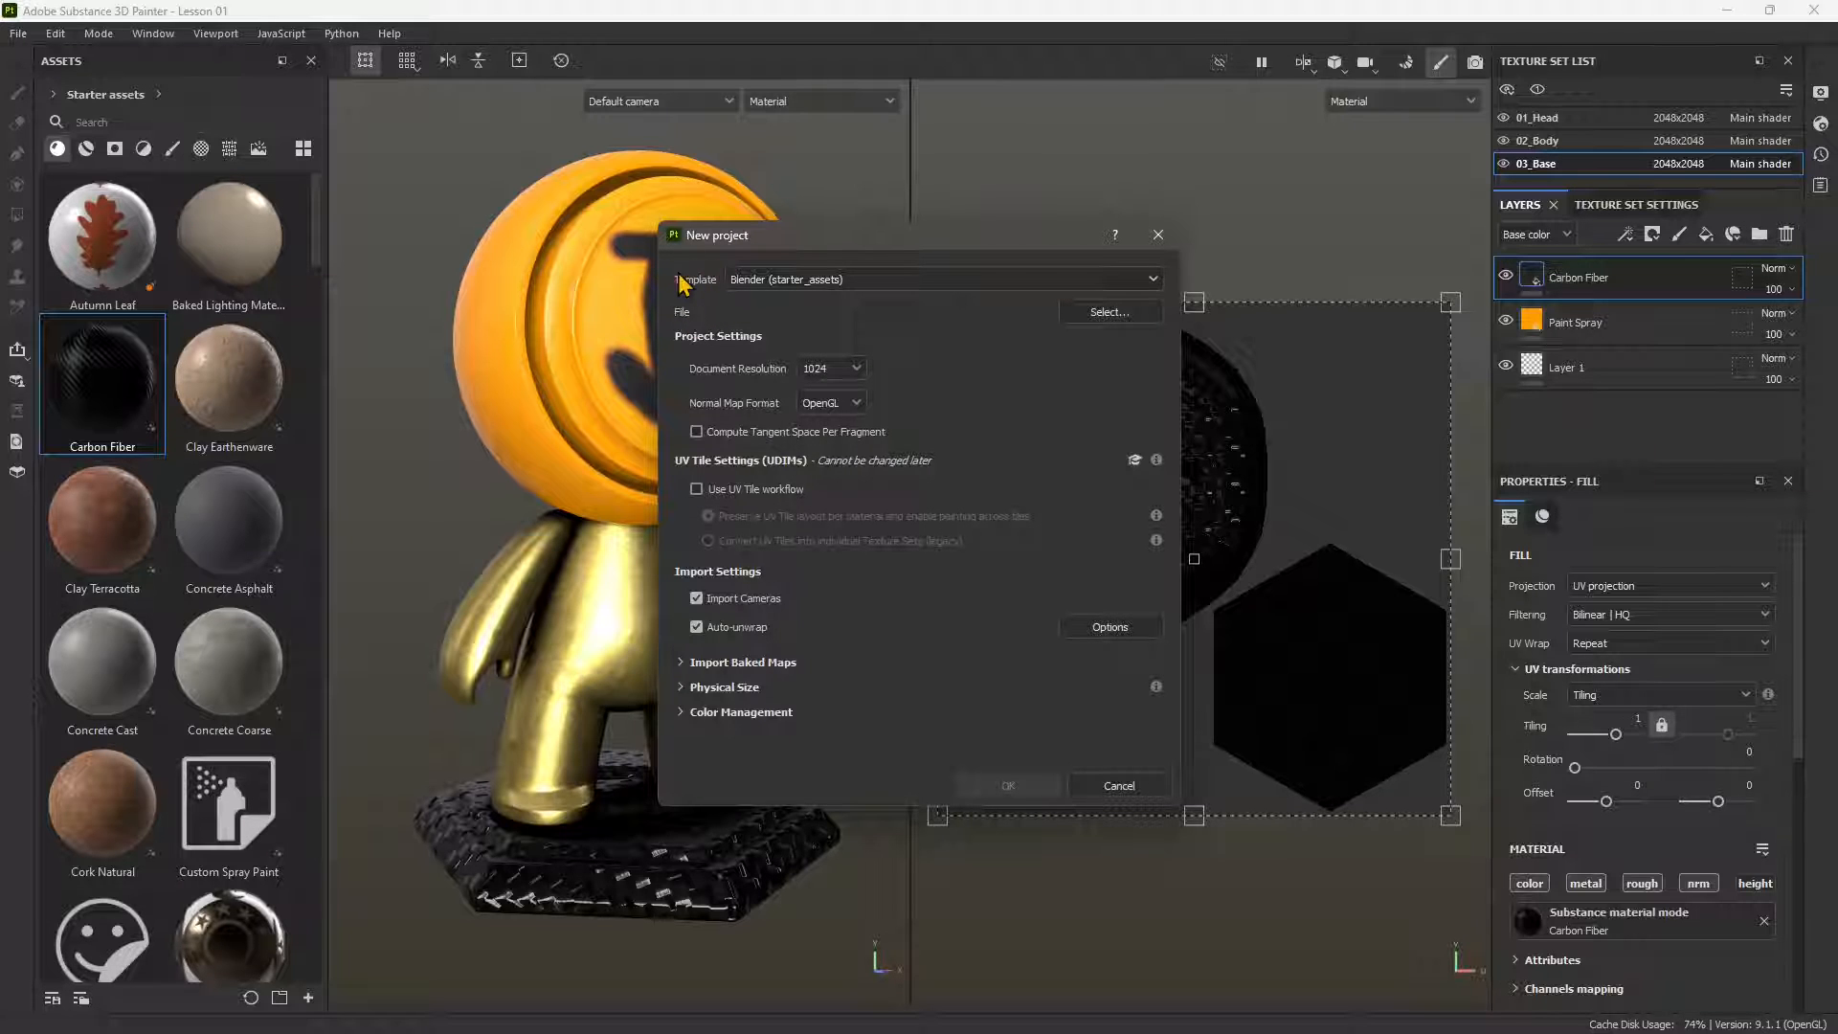
{"action": "left_click", "coordinate": [745, 284]}
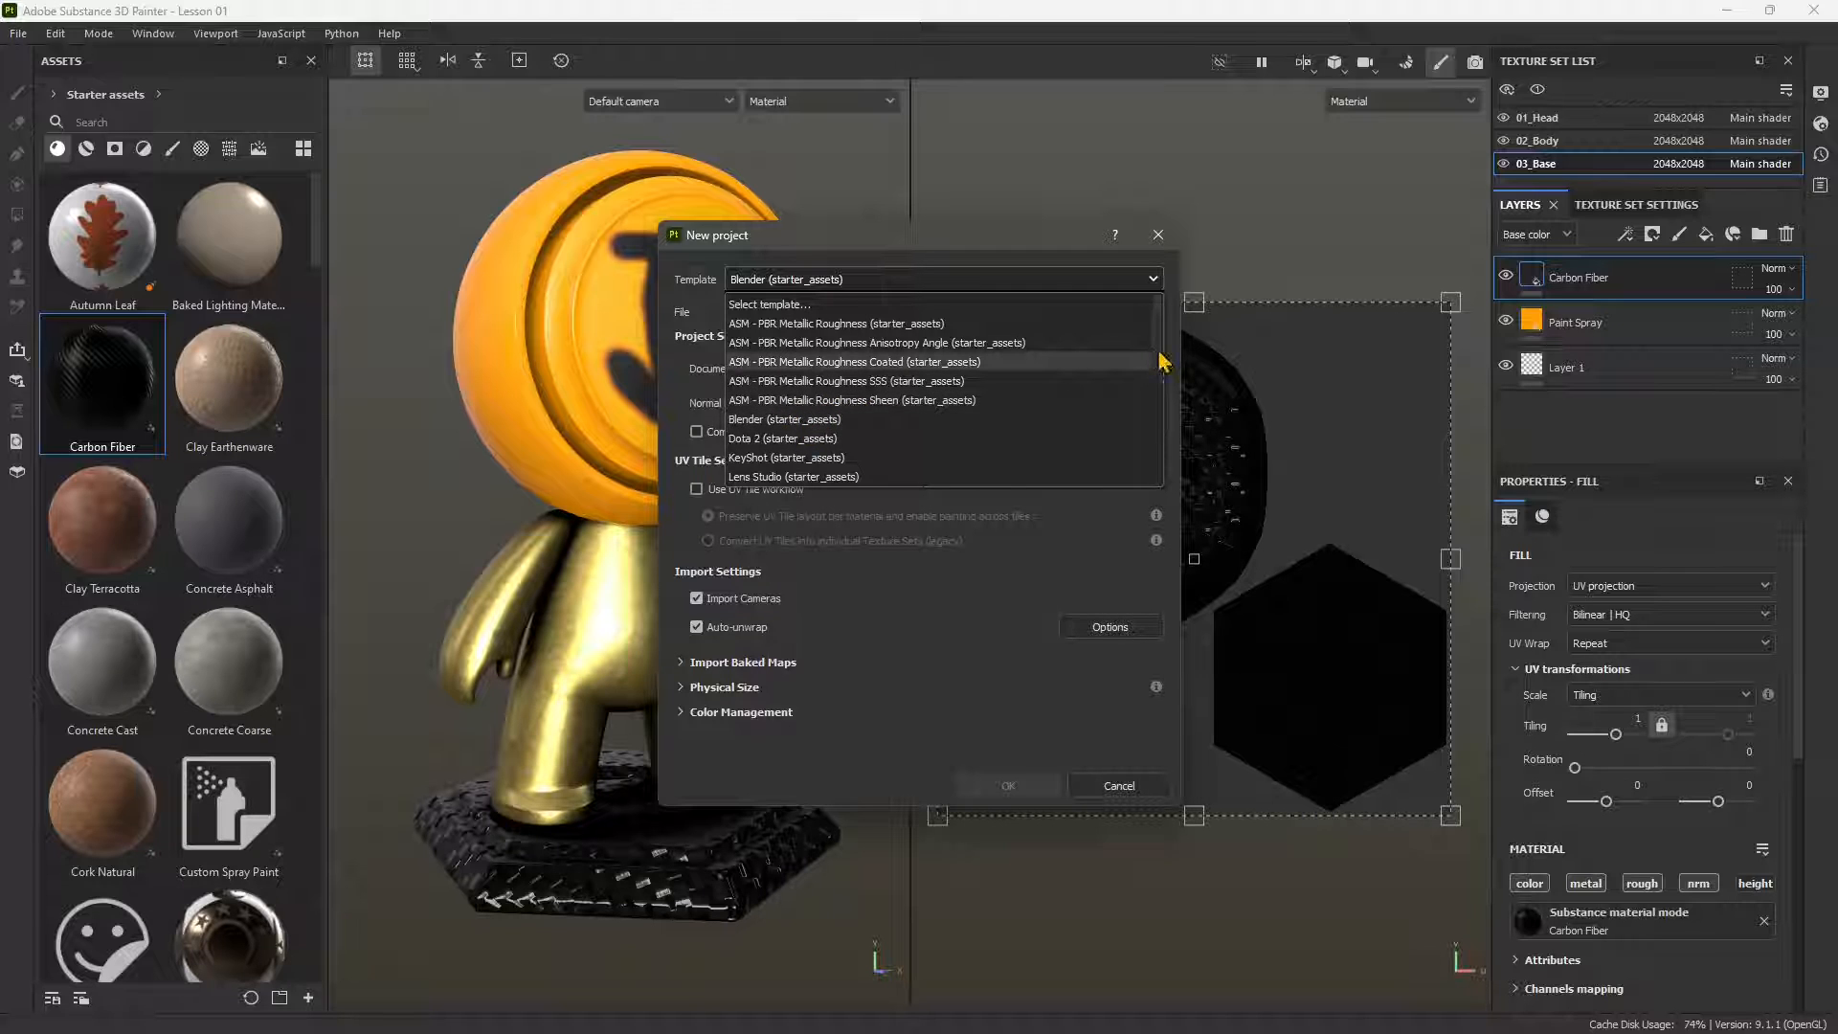
{"action": "scroll", "coordinate": [1168, 378], "scroll_direction": "down", "scroll_amount": 1}
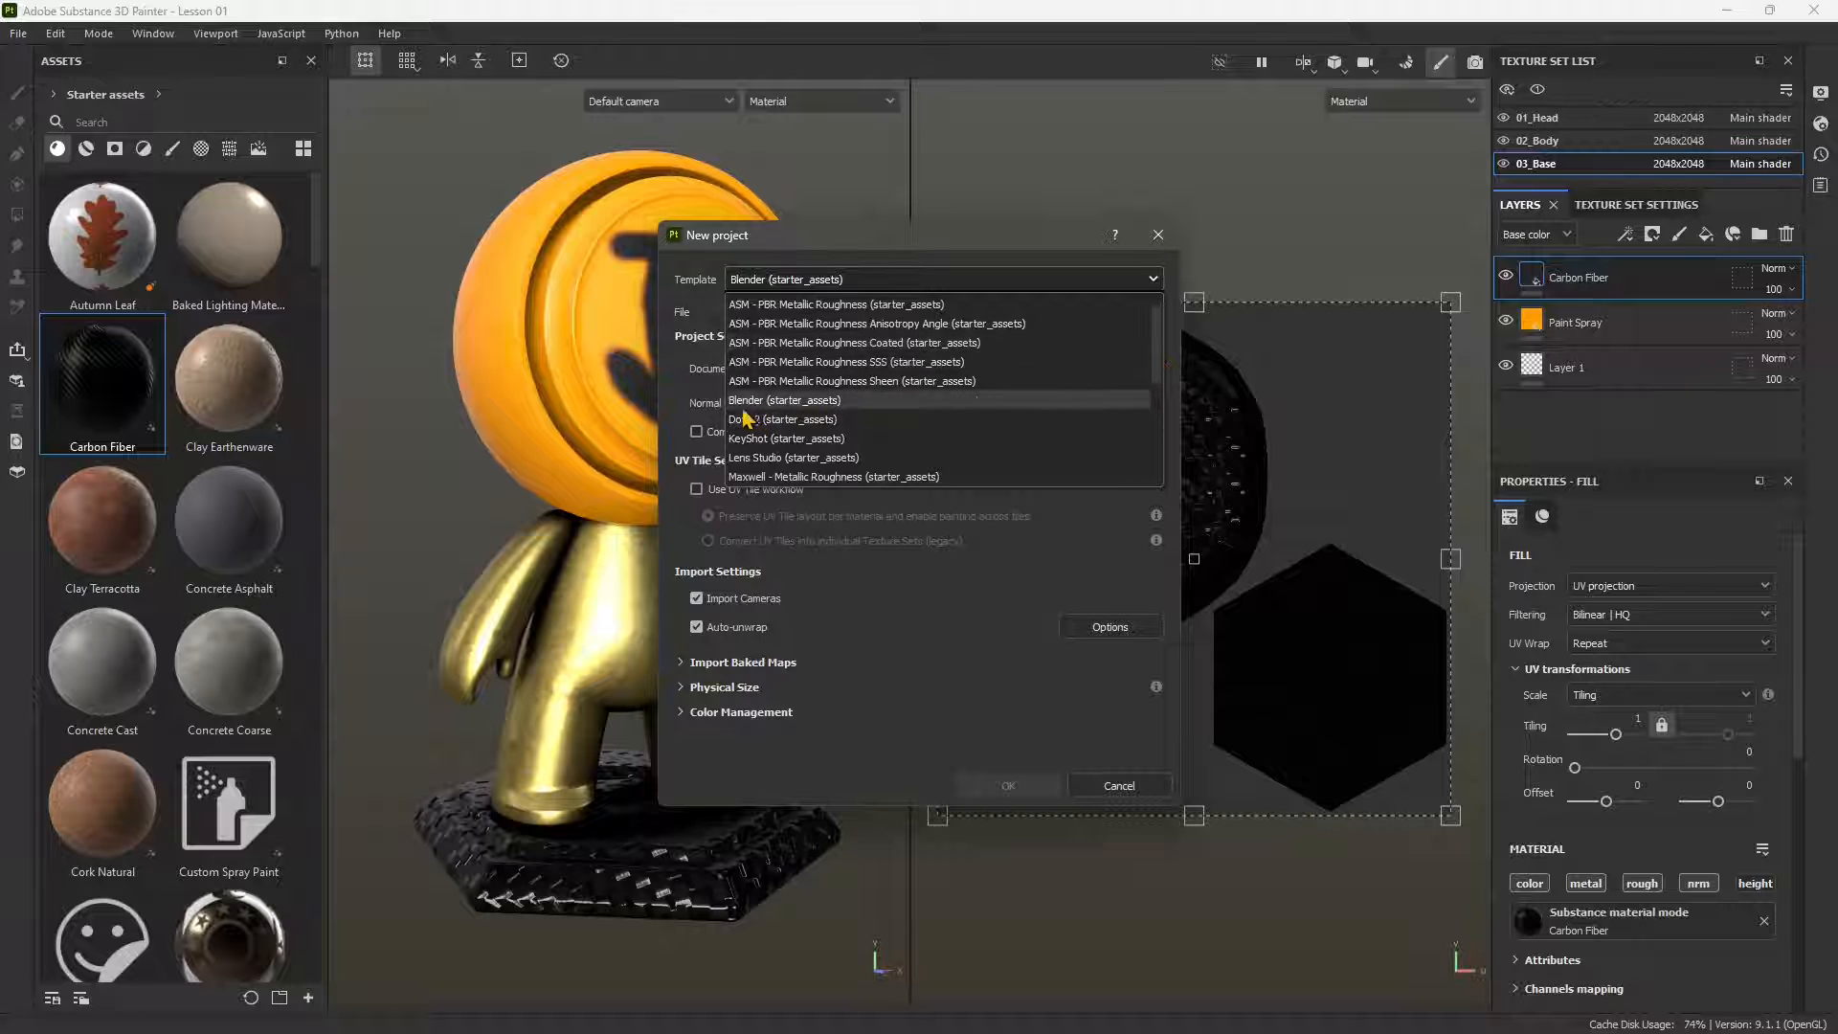
{"action": "scroll", "coordinate": [899, 437], "scroll_direction": "down", "scroll_amount": 3}
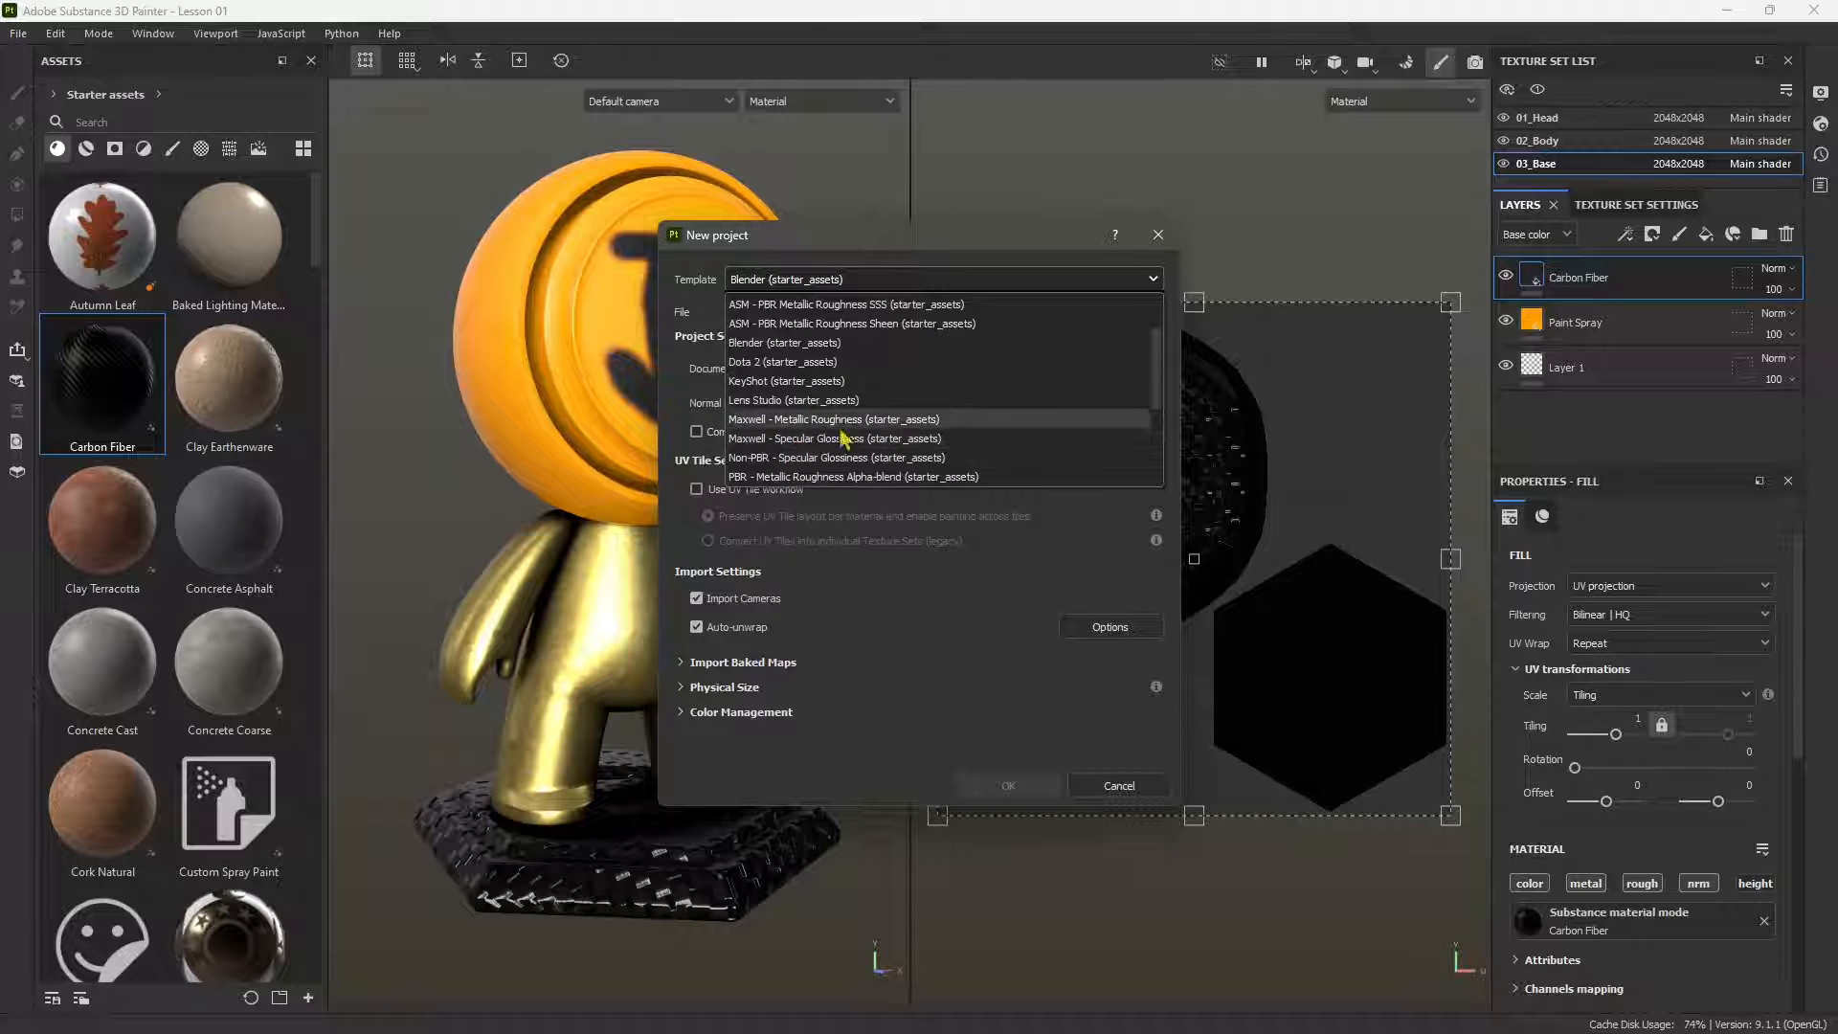
{"action": "scroll", "coordinate": [933, 432], "scroll_direction": "down", "scroll_amount": 3}
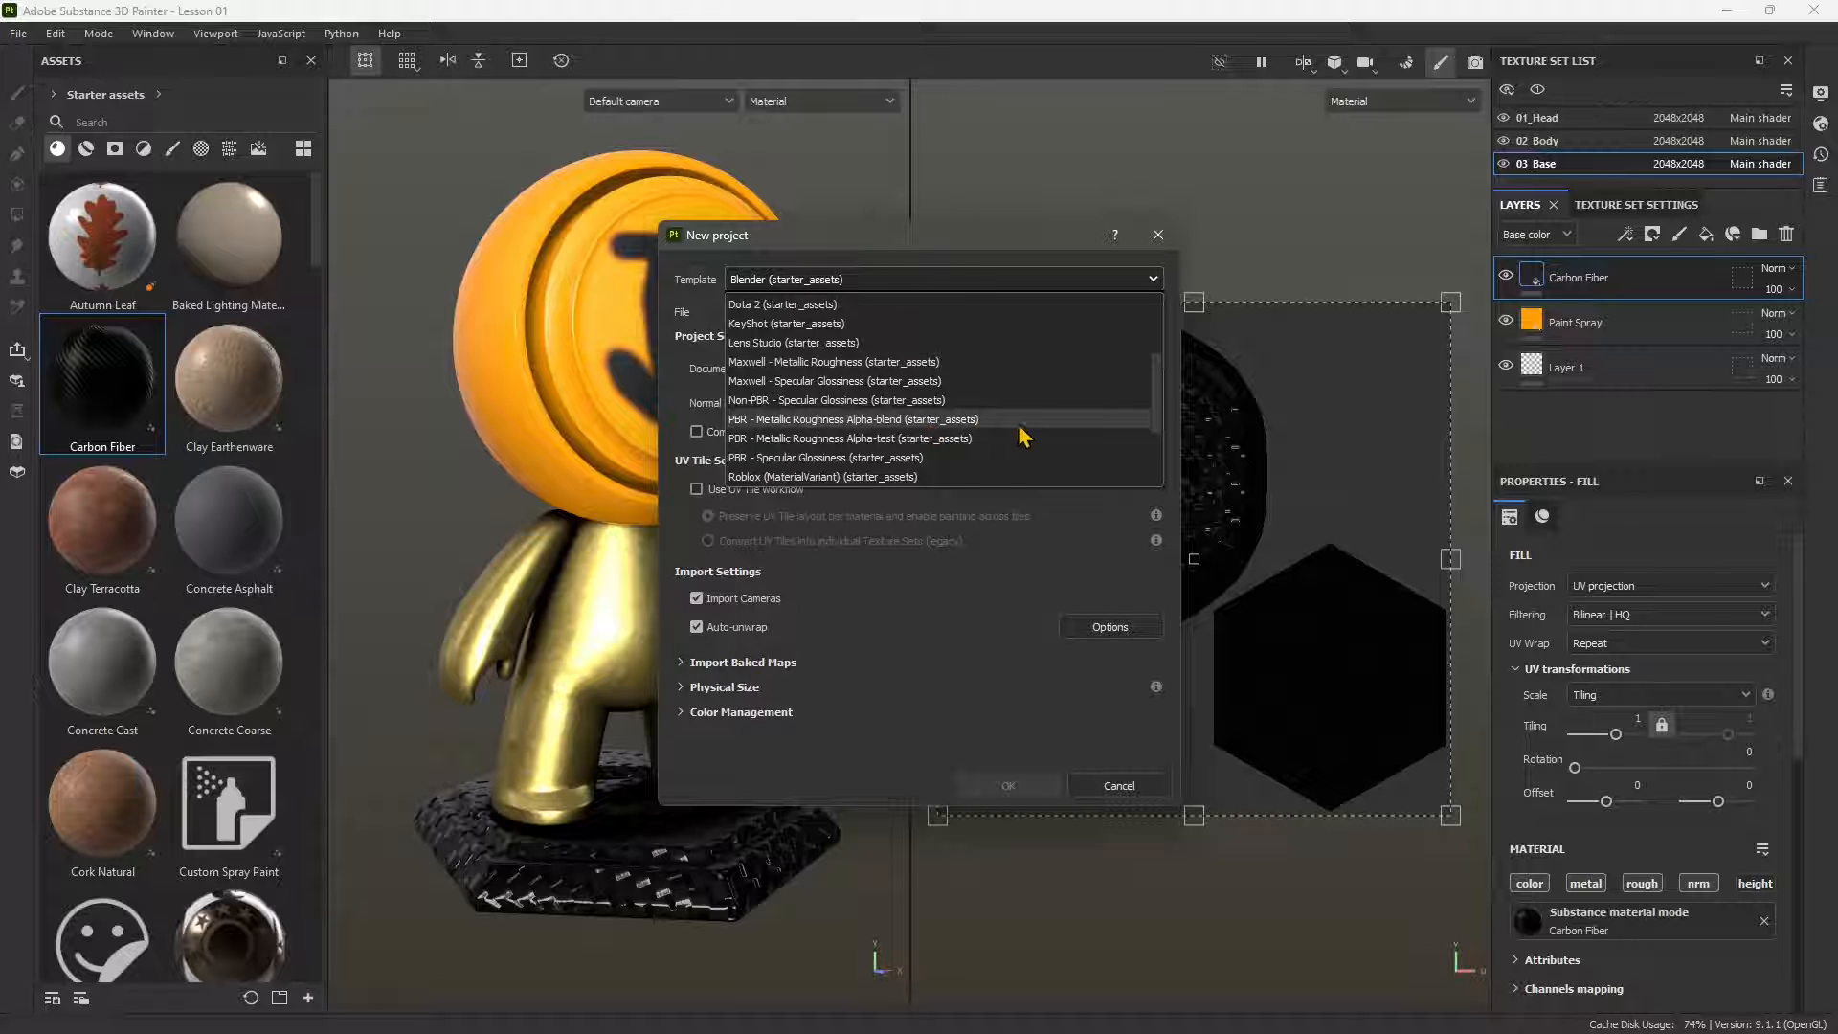
{"action": "scroll", "coordinate": [1022, 435], "scroll_direction": "down", "scroll_amount": 3}
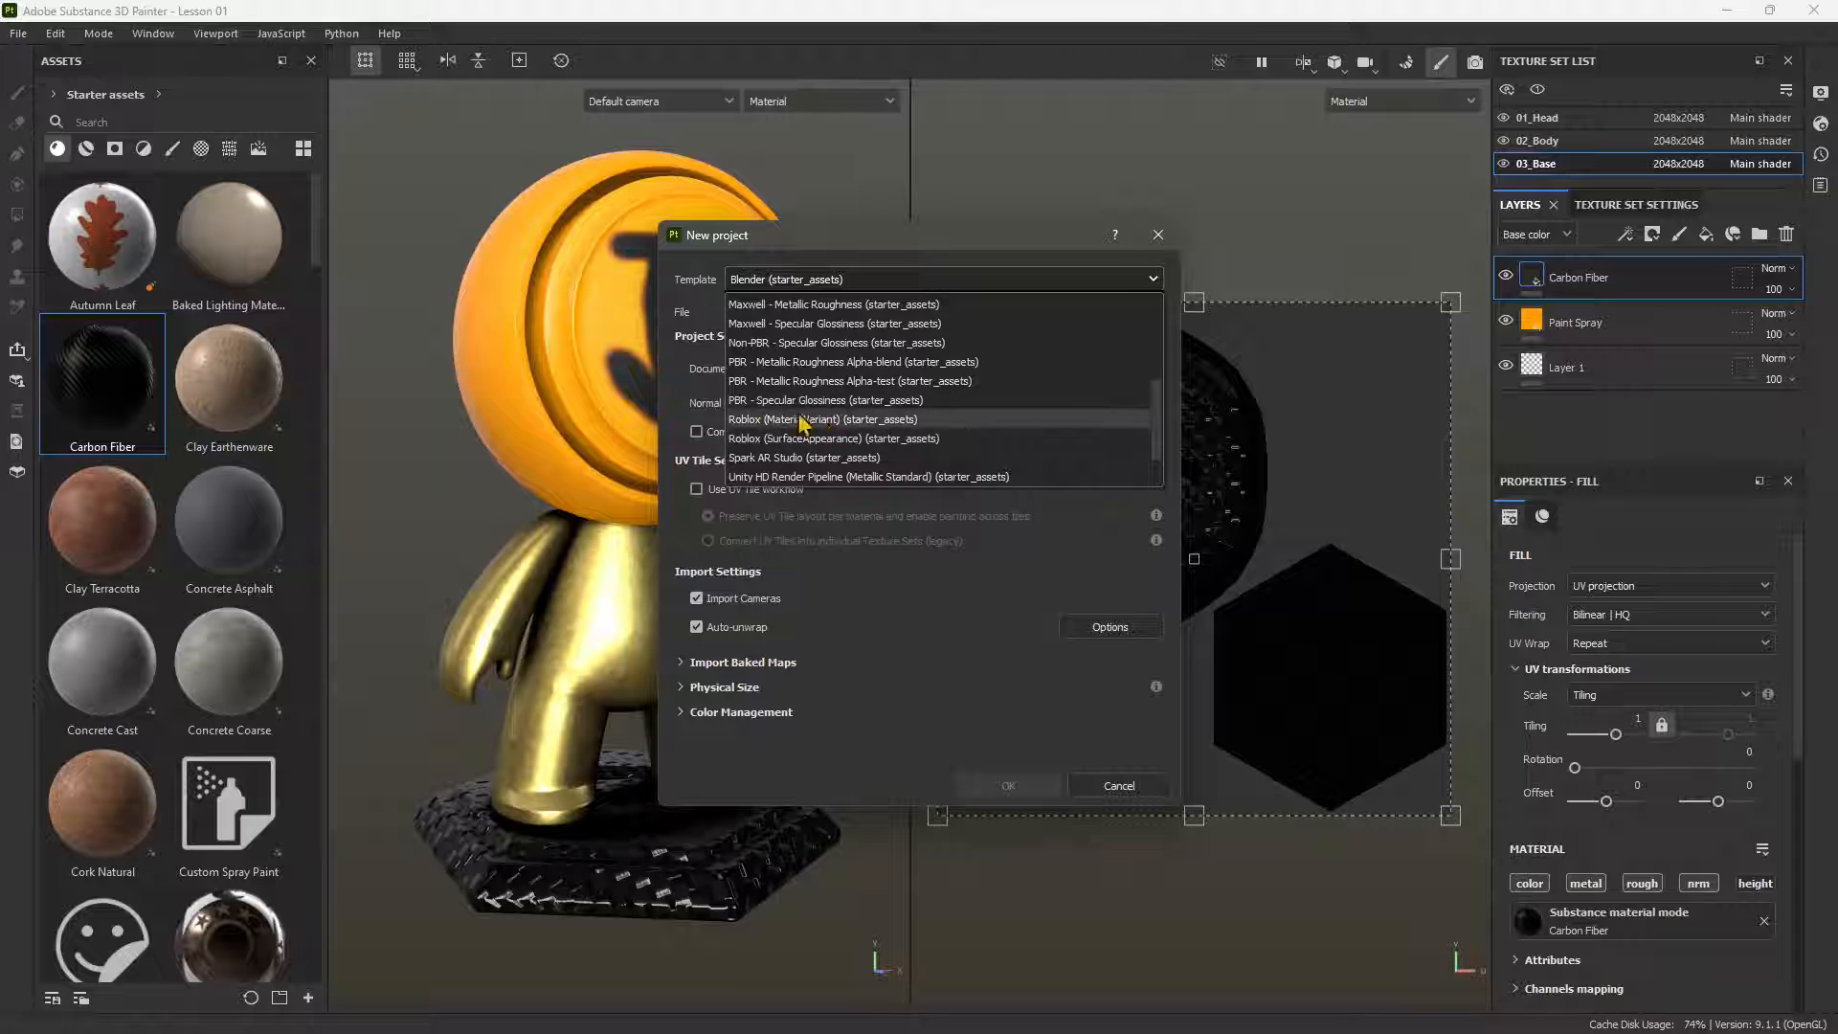
{"action": "scroll", "coordinate": [1027, 440], "scroll_direction": "down", "scroll_amount": 3}
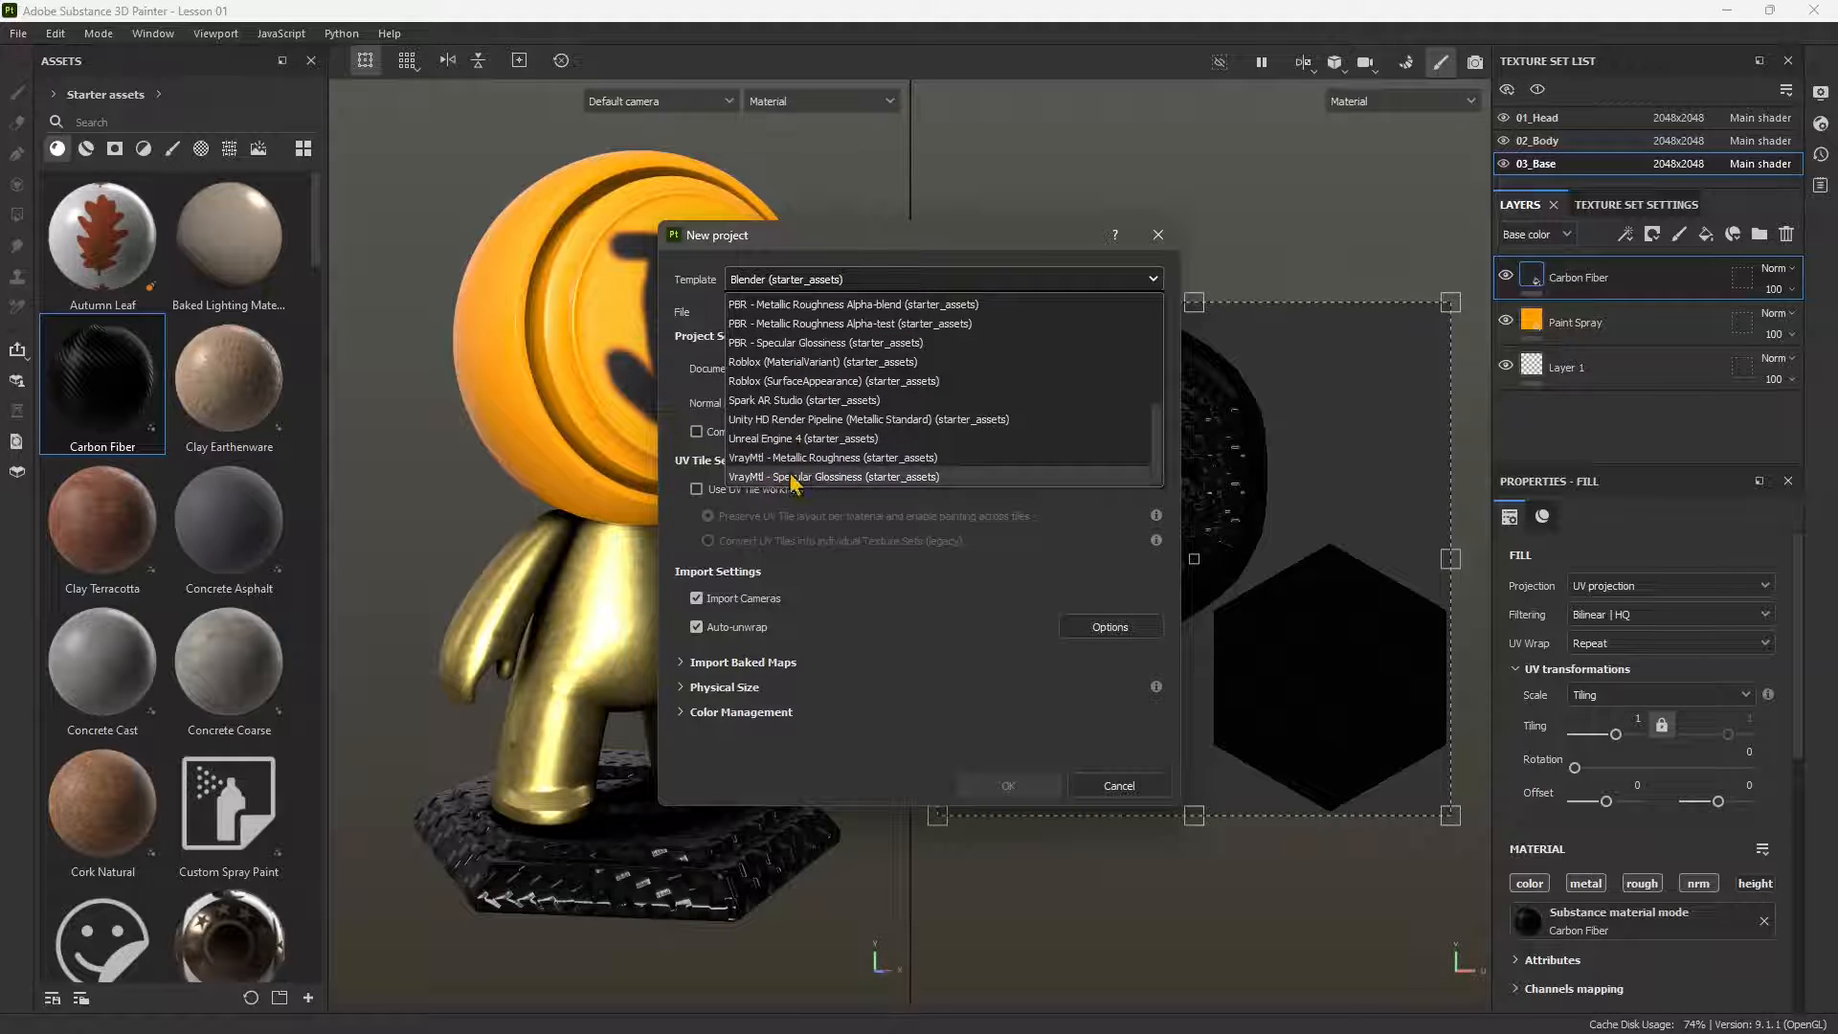
{"action": "scroll", "coordinate": [775, 440], "scroll_direction": "up", "scroll_amount": 3}
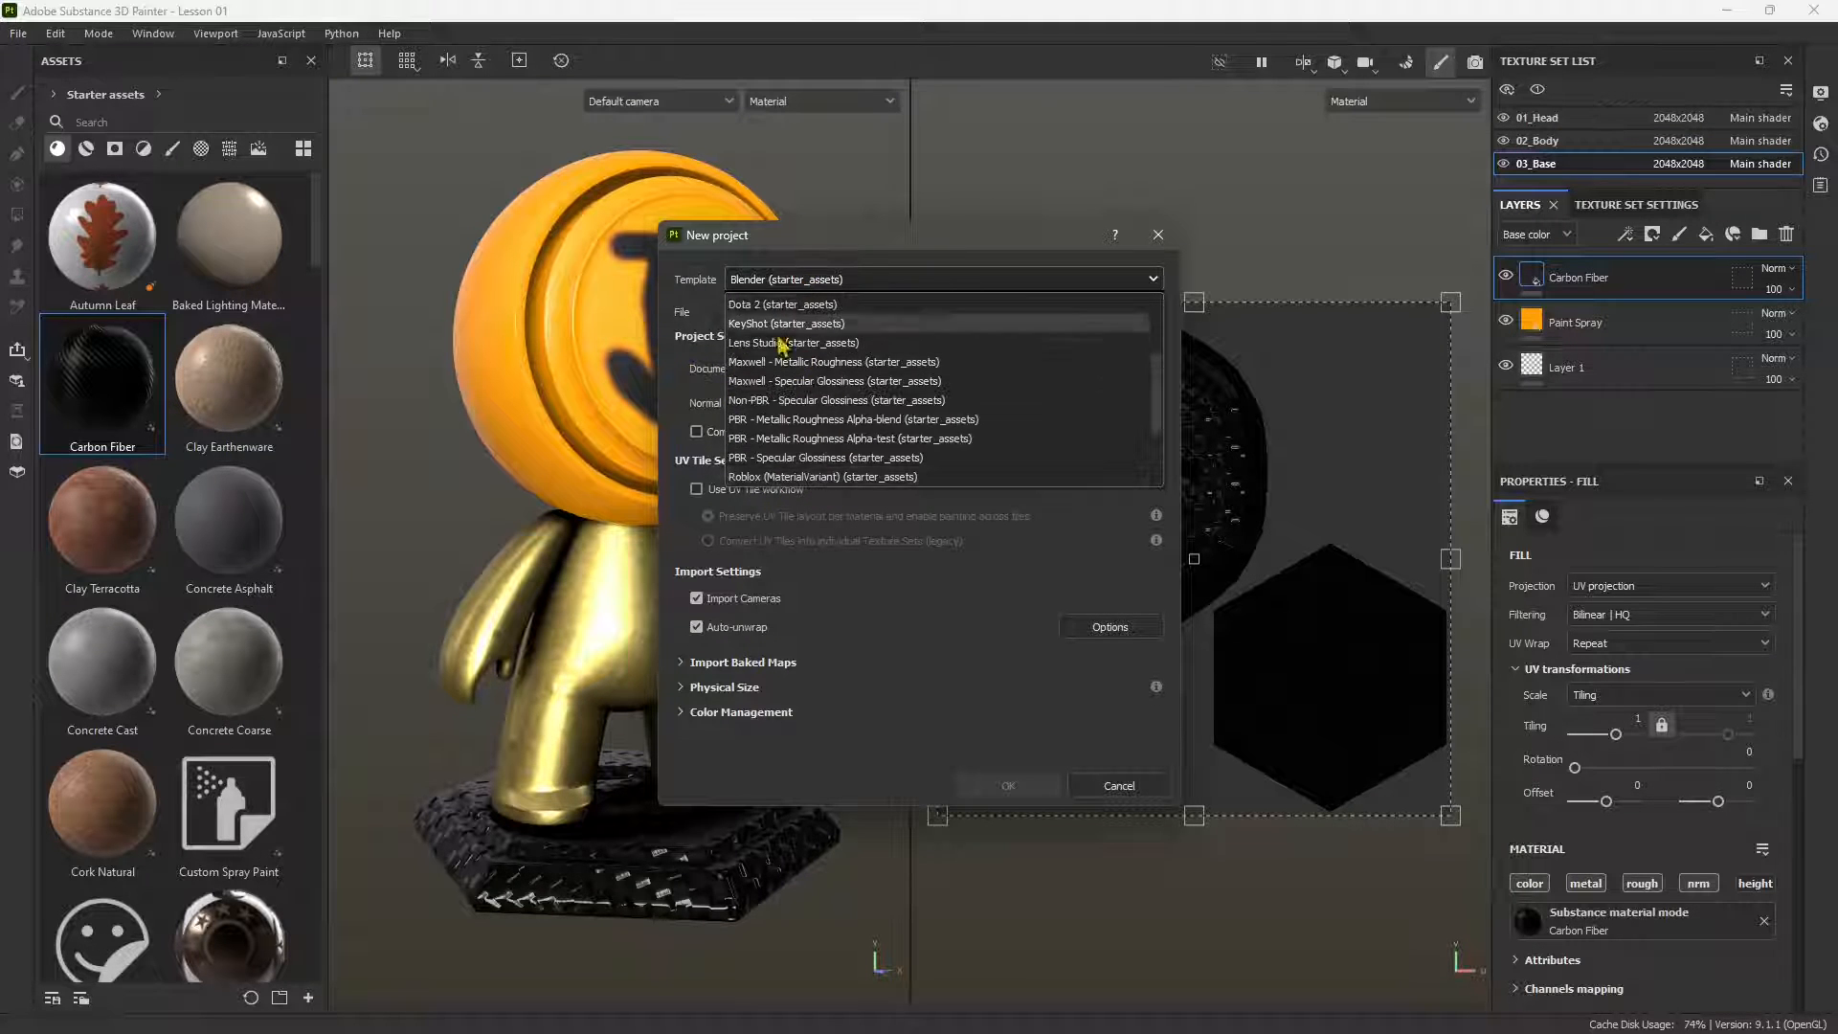
{"action": "scroll", "coordinate": [780, 460], "scroll_direction": "down", "scroll_amount": 2}
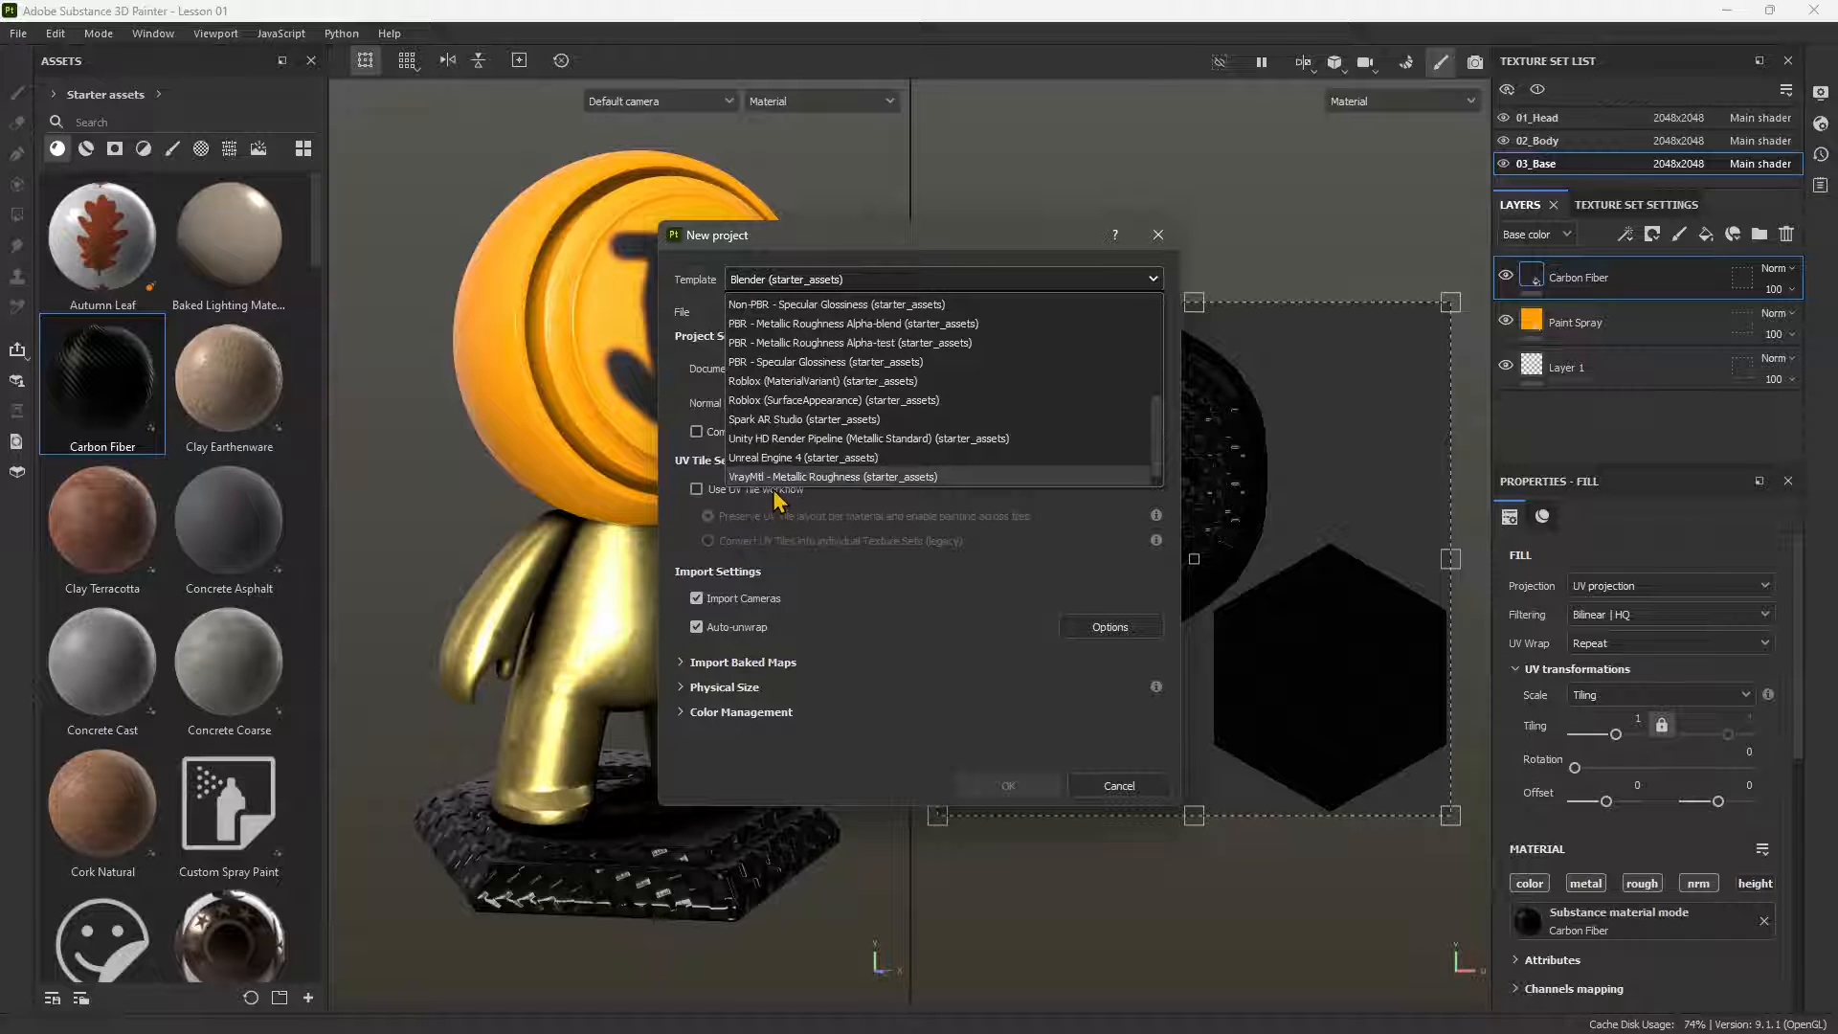
{"action": "scroll", "coordinate": [795, 431], "scroll_direction": "up", "scroll_amount": 4}
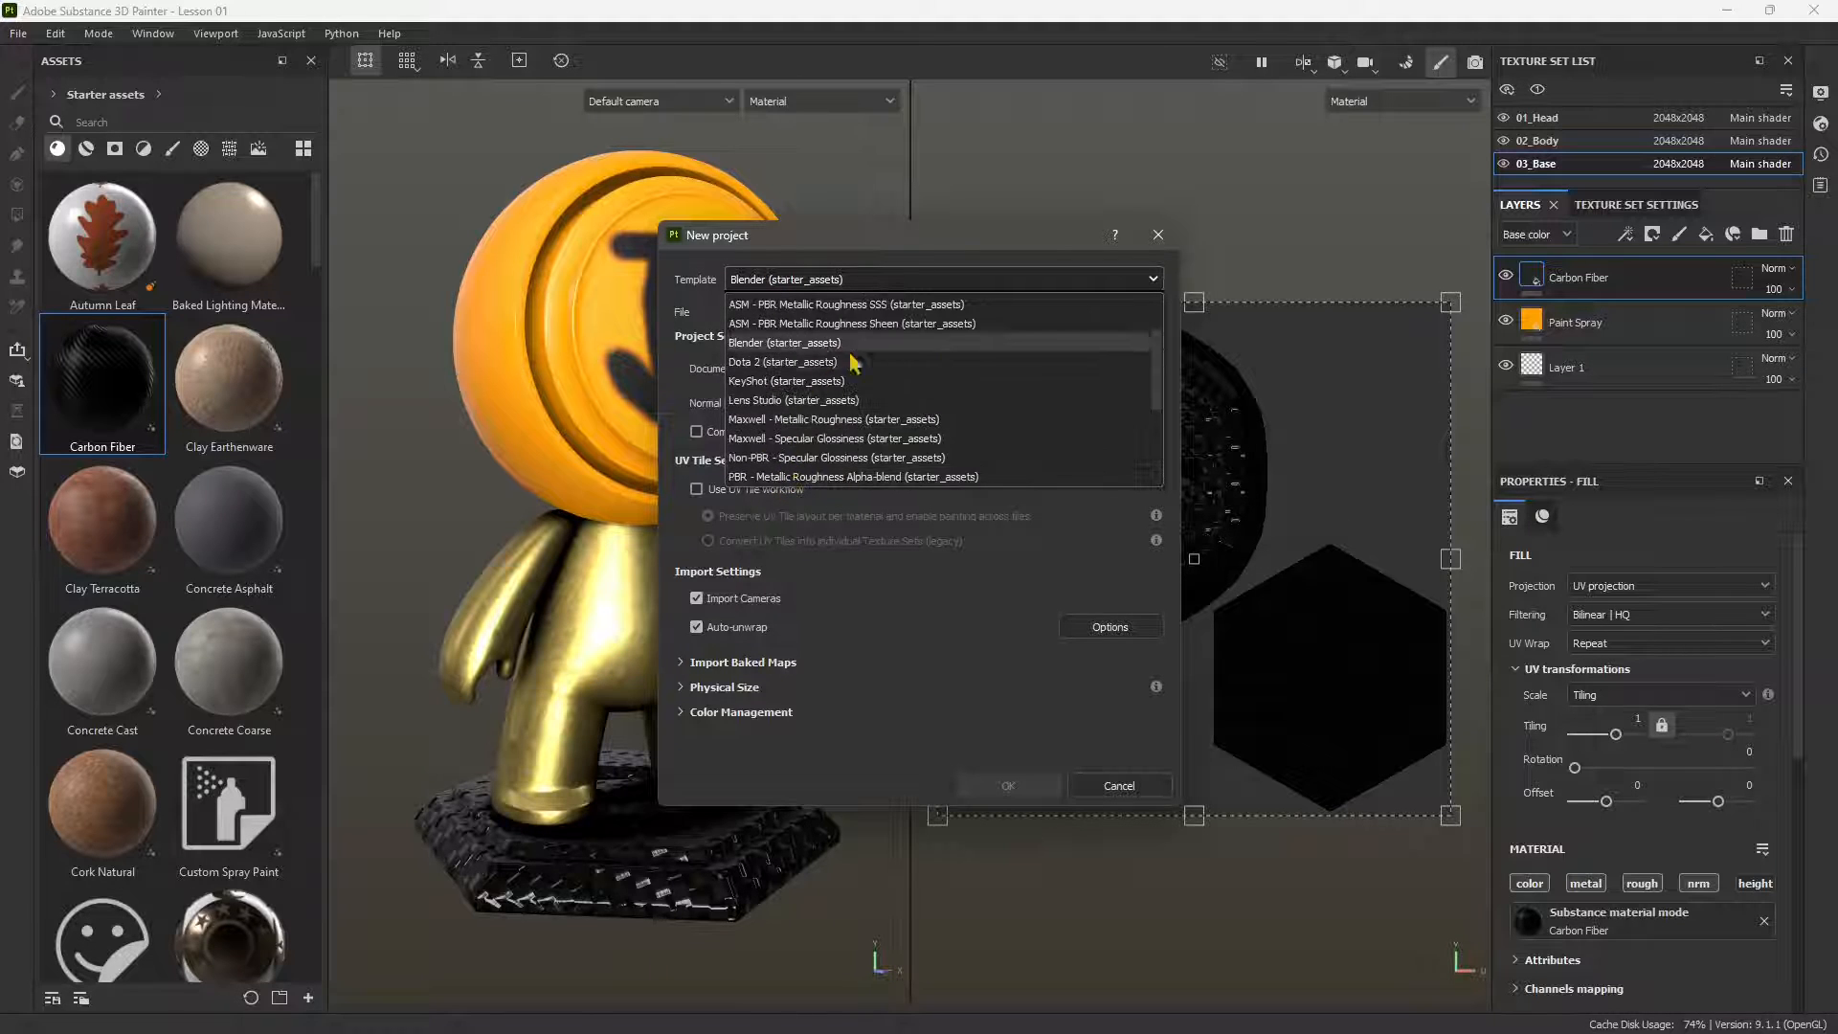
{"action": "left_click", "coordinate": [820, 344]}
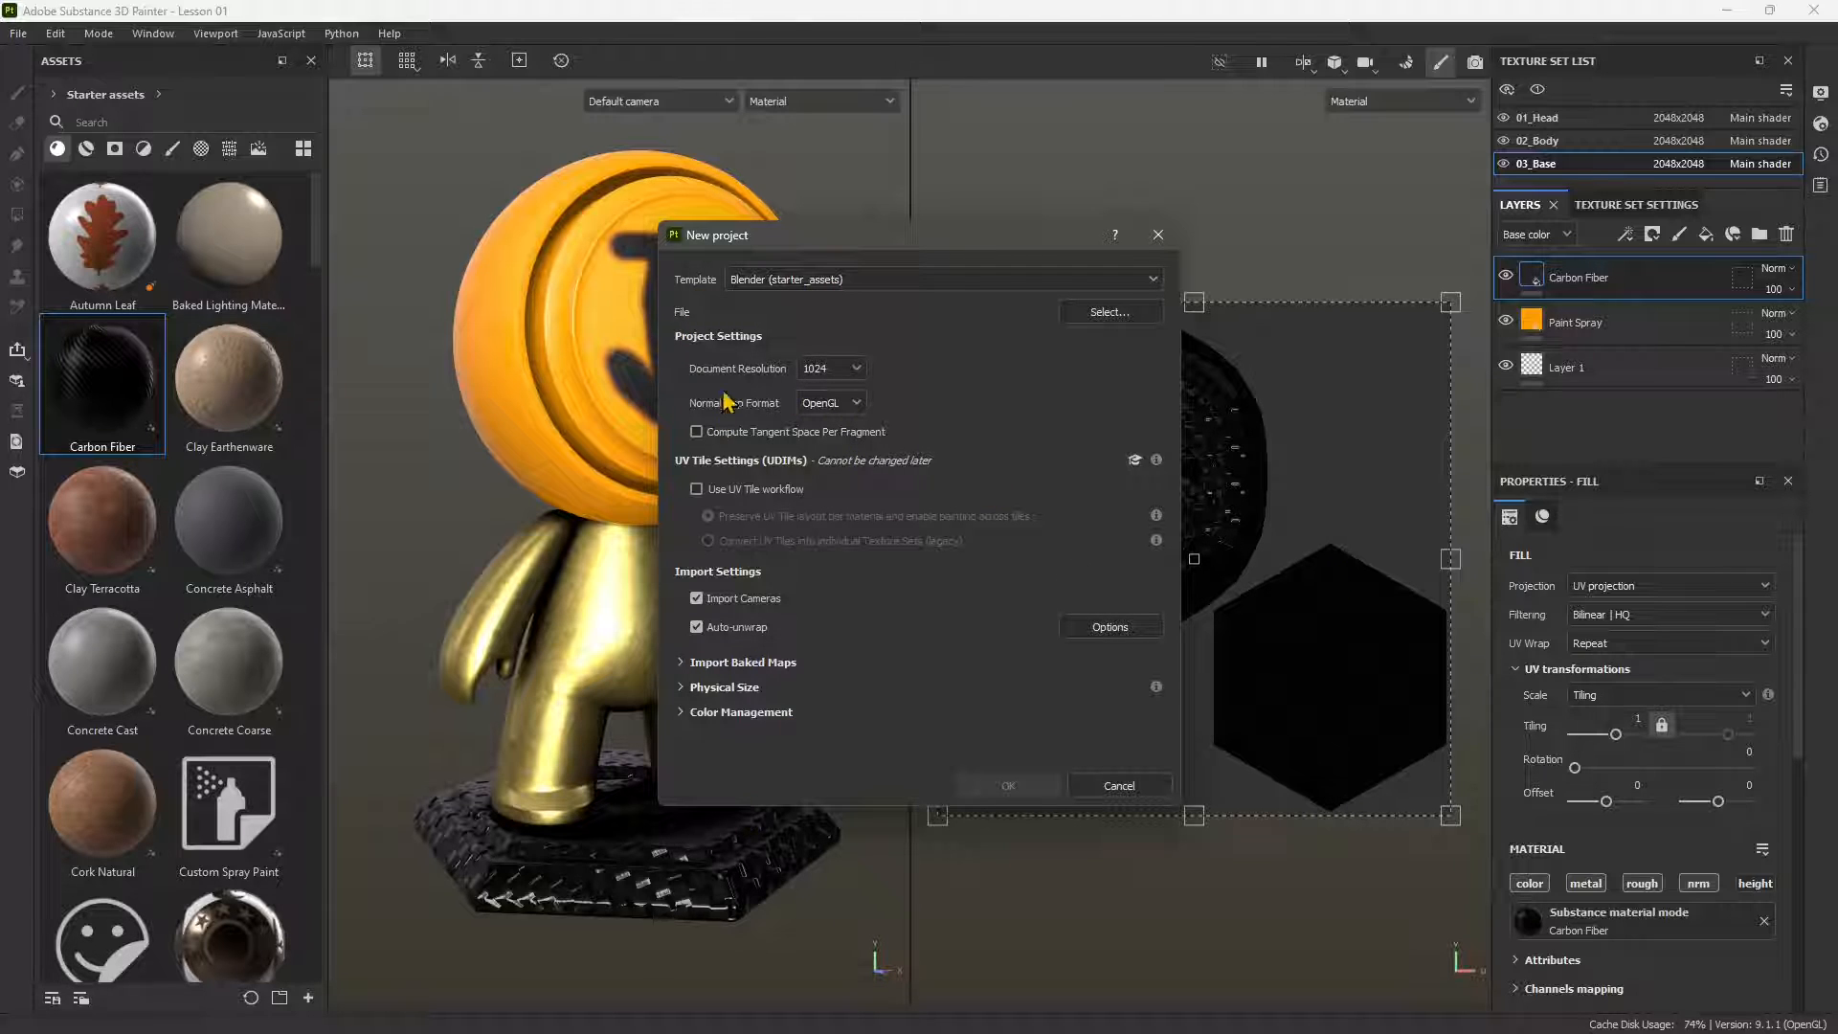
Set the new project's document resolution to 2048 and view the normal map format options
{"action": "left_click", "coordinate": [847, 368]}
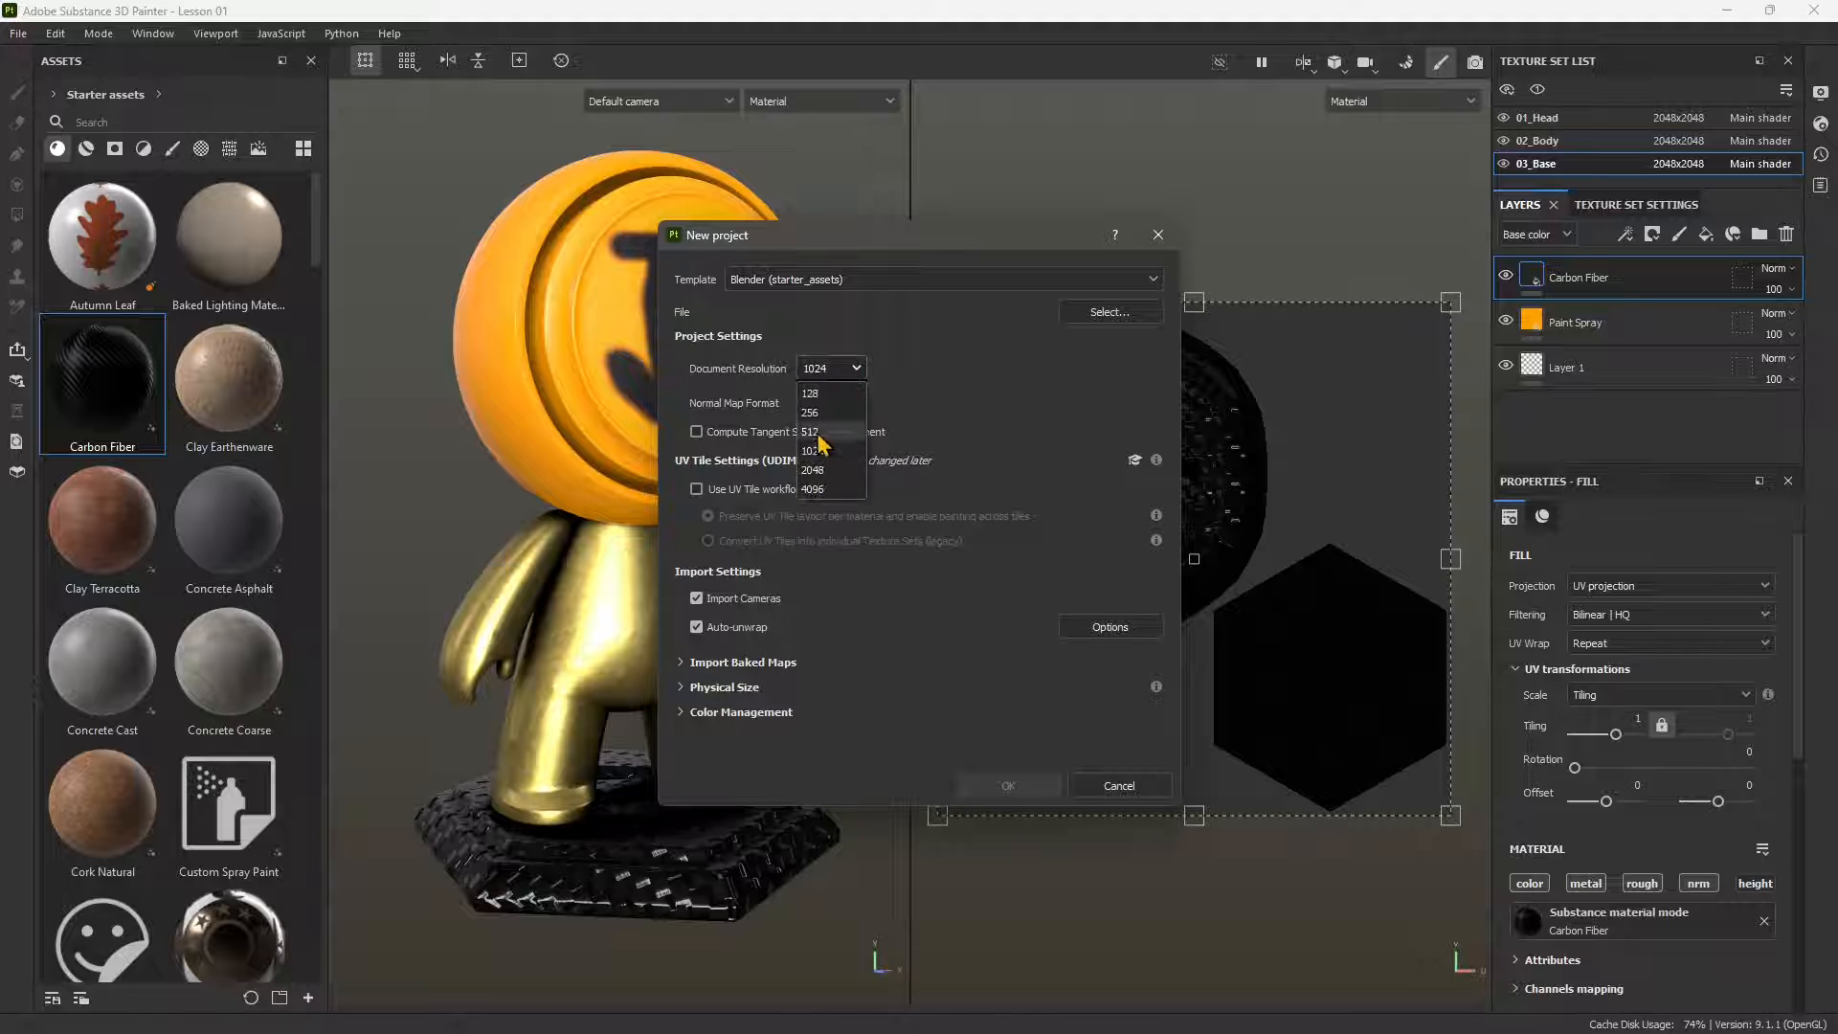
{"action": "left_click", "coordinate": [837, 470]}
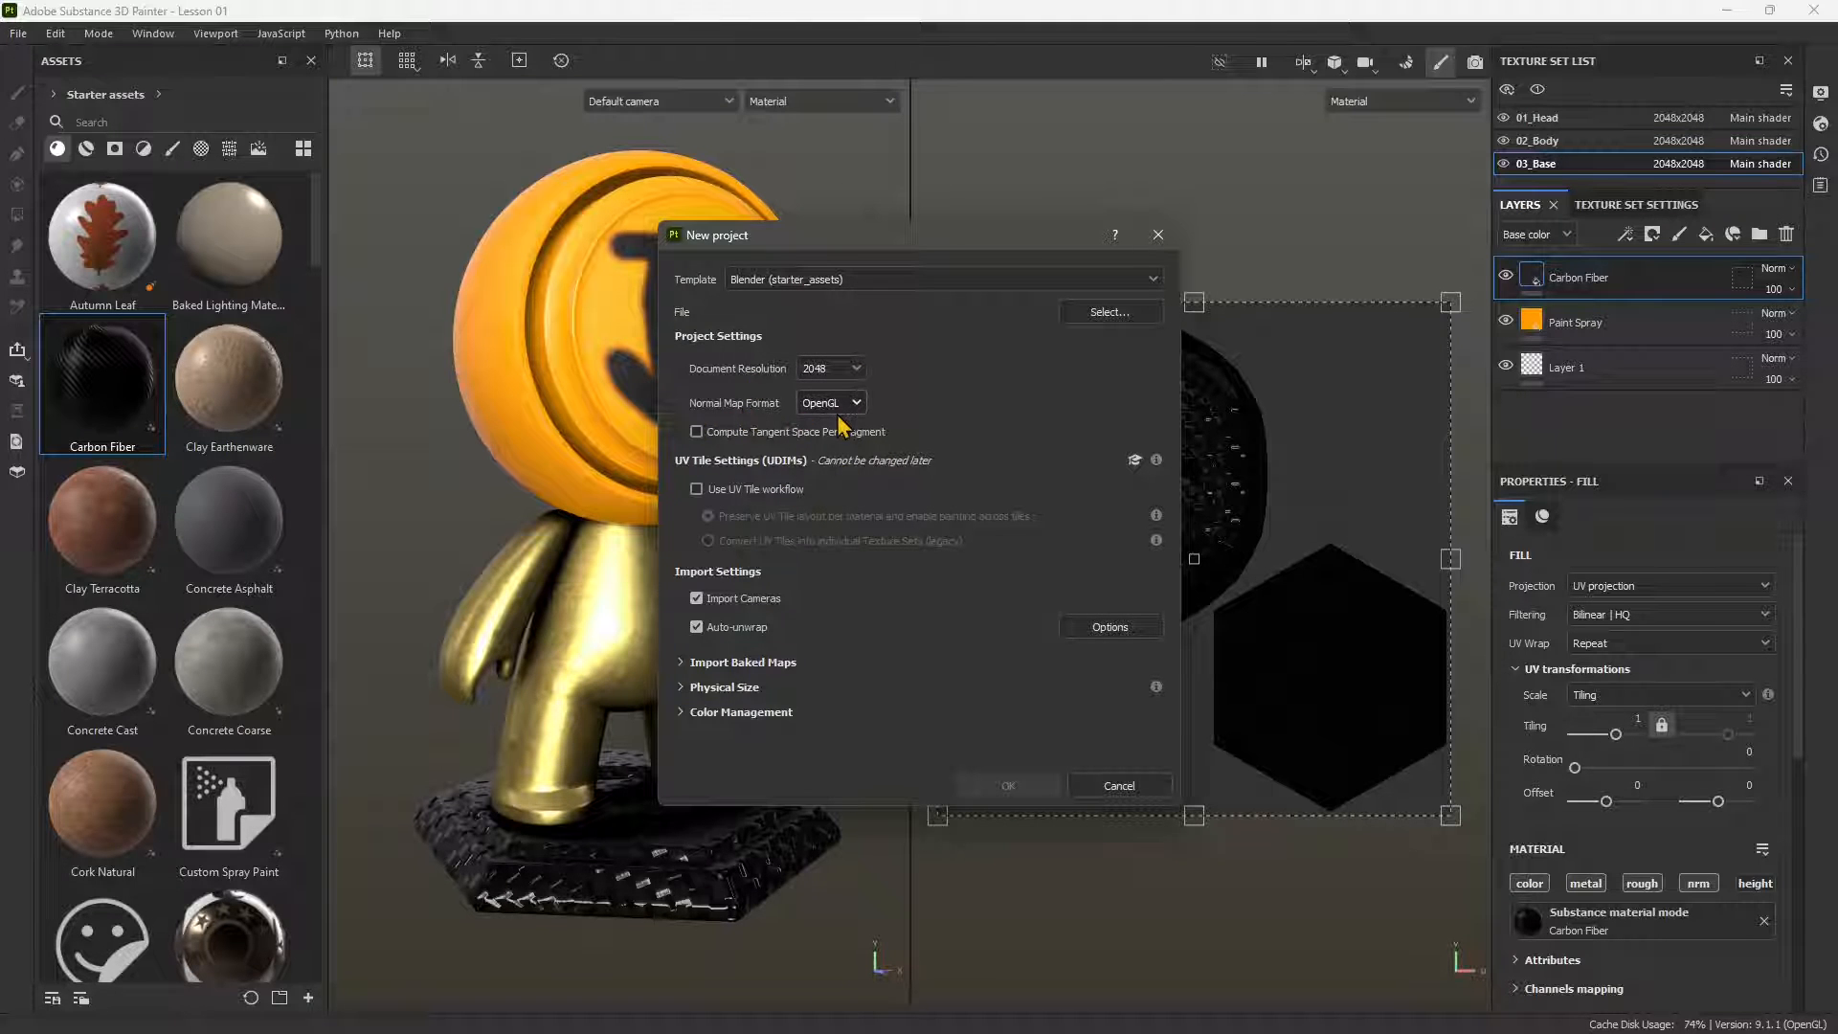
{"action": "left_click", "coordinate": [843, 418]}
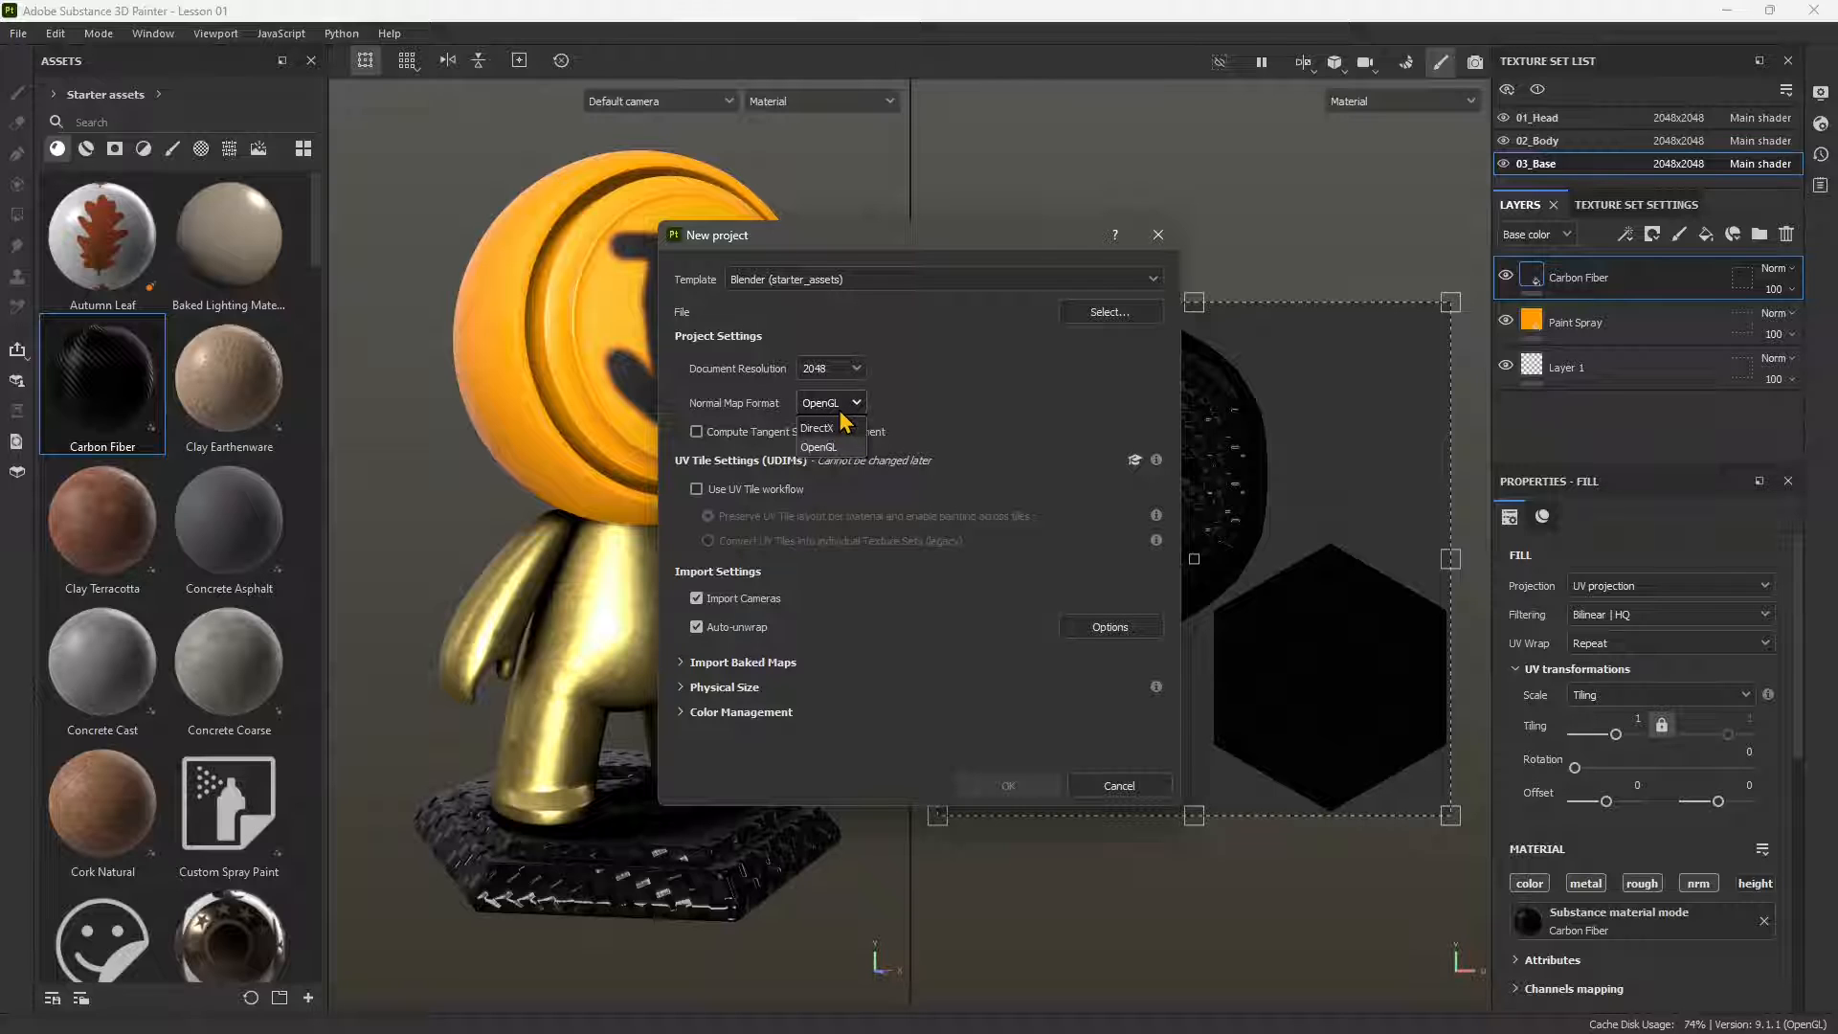
{"action": "left_click", "coordinate": [1165, 423]}
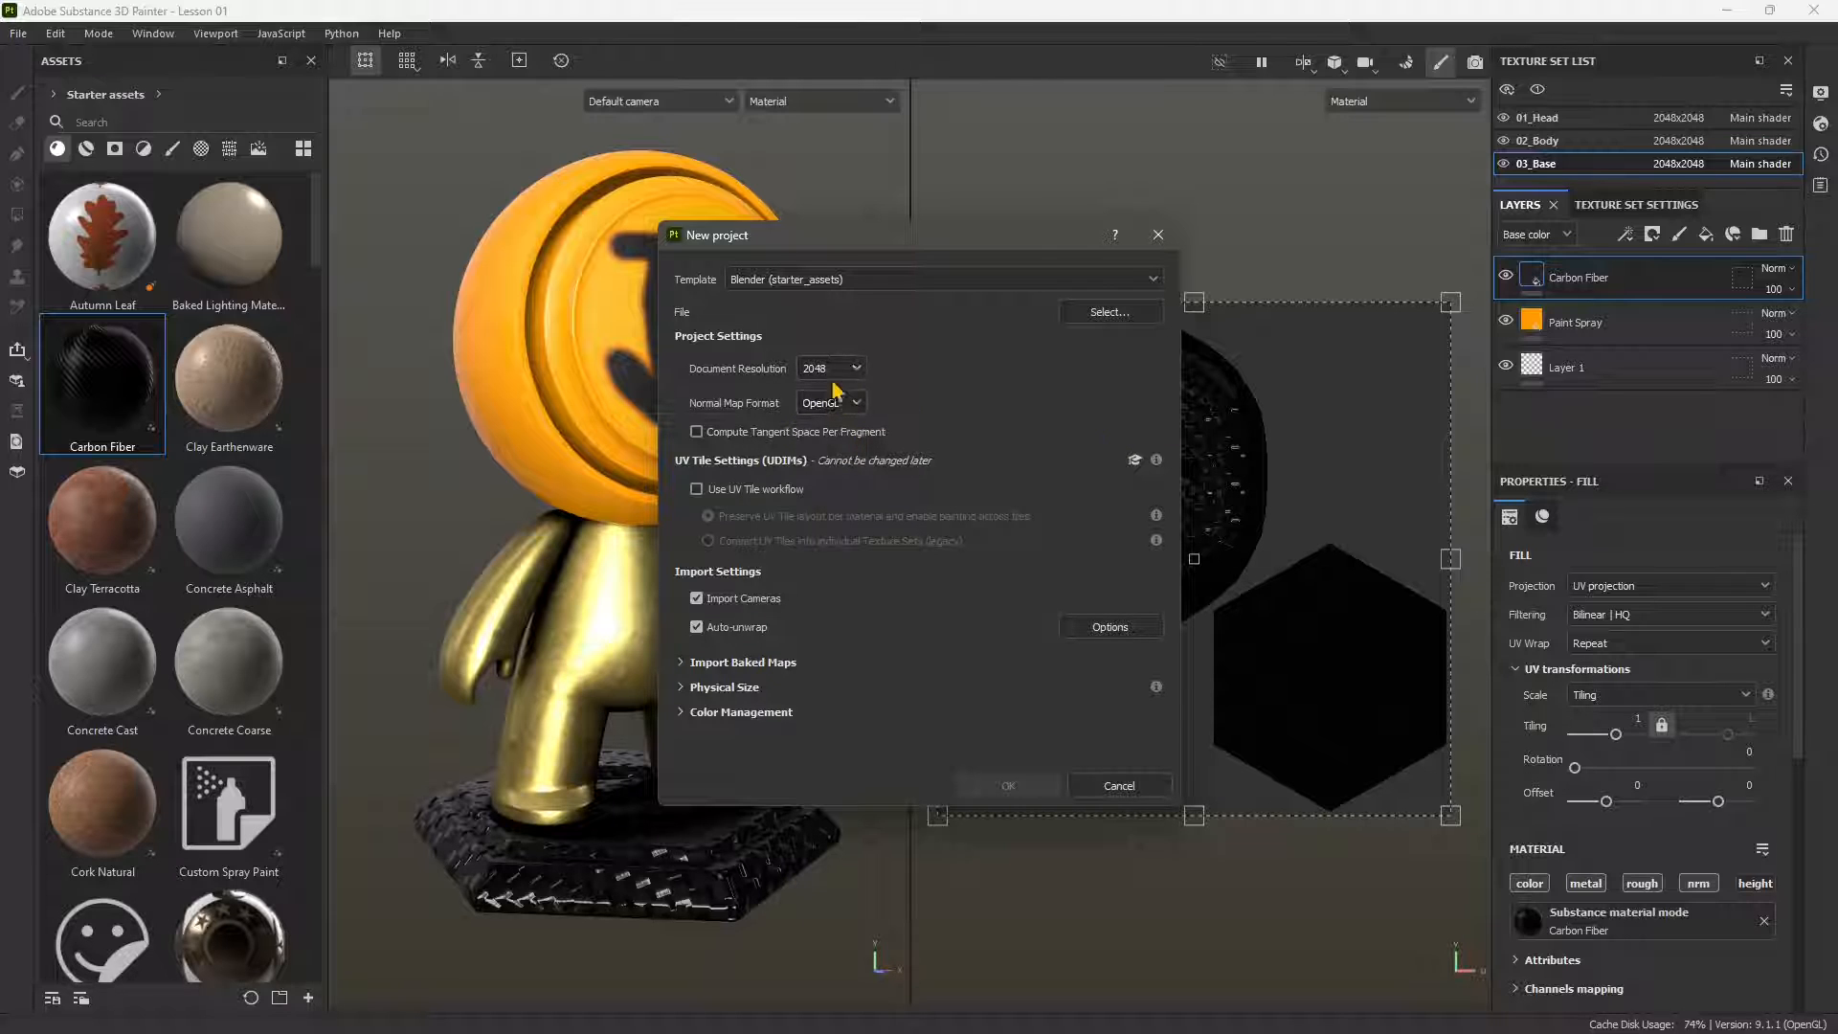
Try the Non-PBR - Specular Glossiness template and switch the new project back to Blender (starter_assets)
{"action": "left_click", "coordinate": [773, 287]}
{"action": "left_click", "coordinate": [752, 462]}
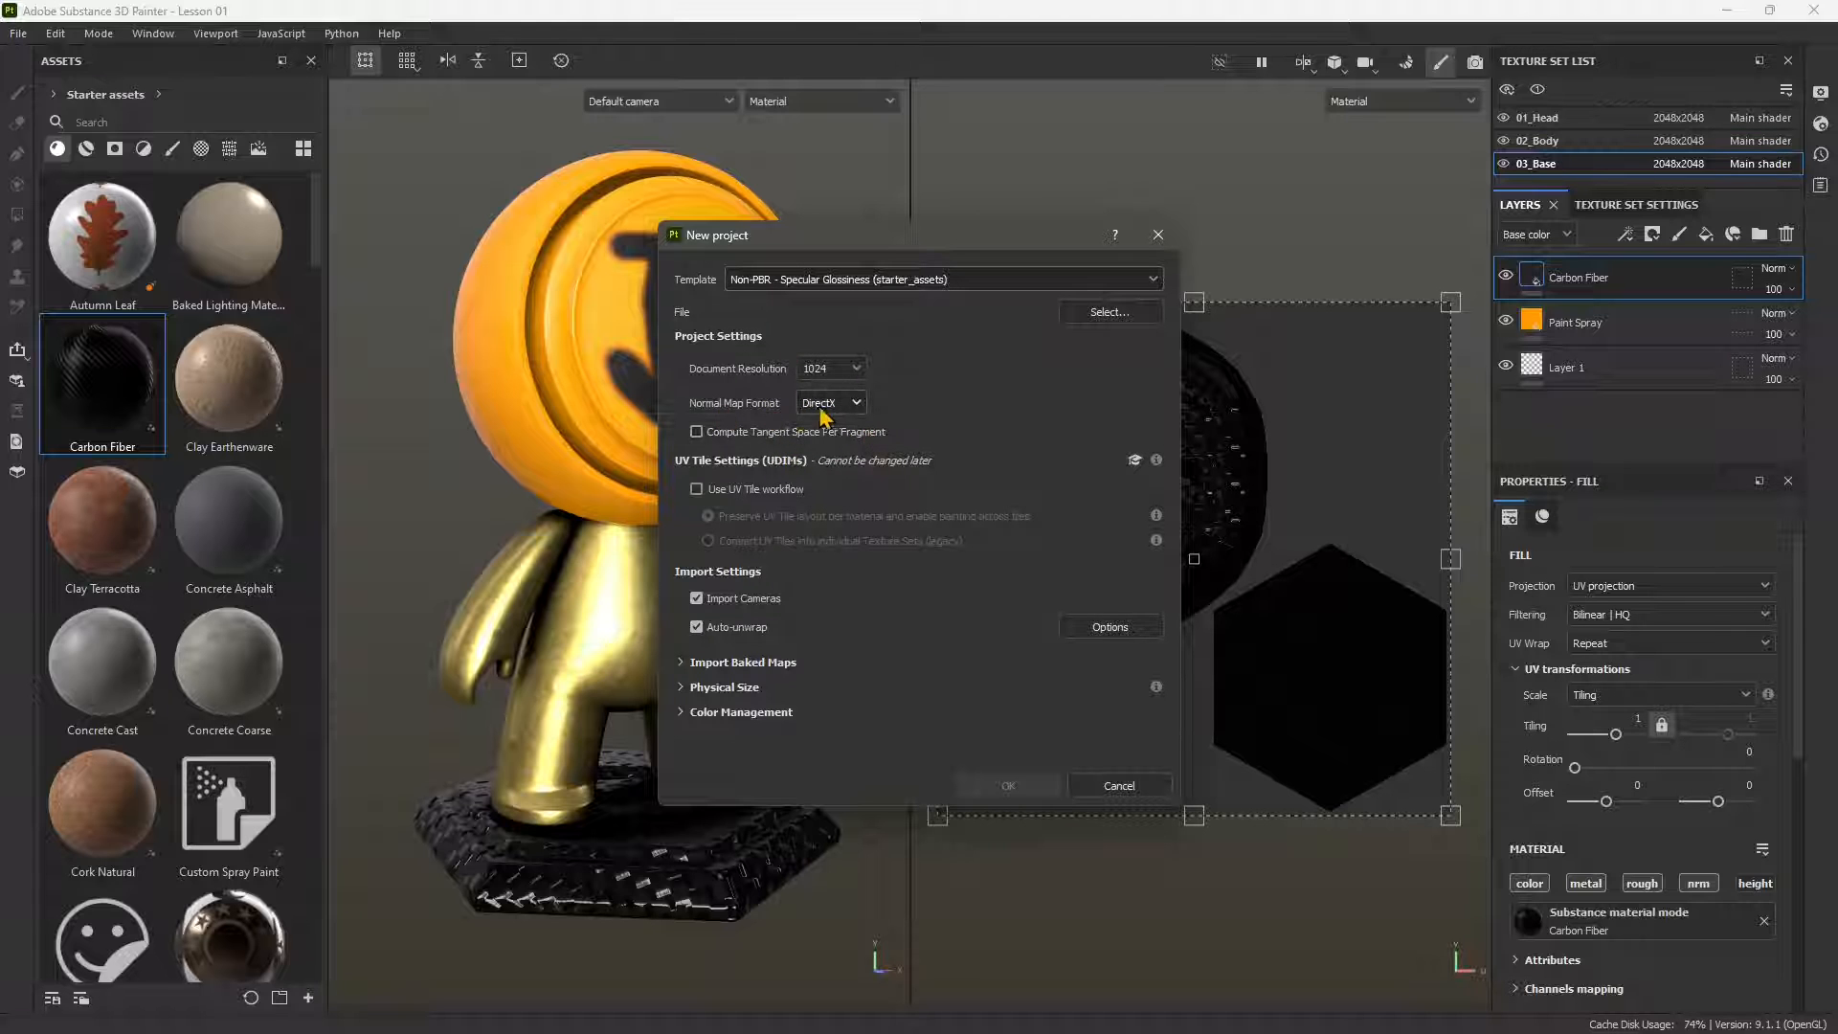
{"action": "left_click", "coordinate": [801, 284]}
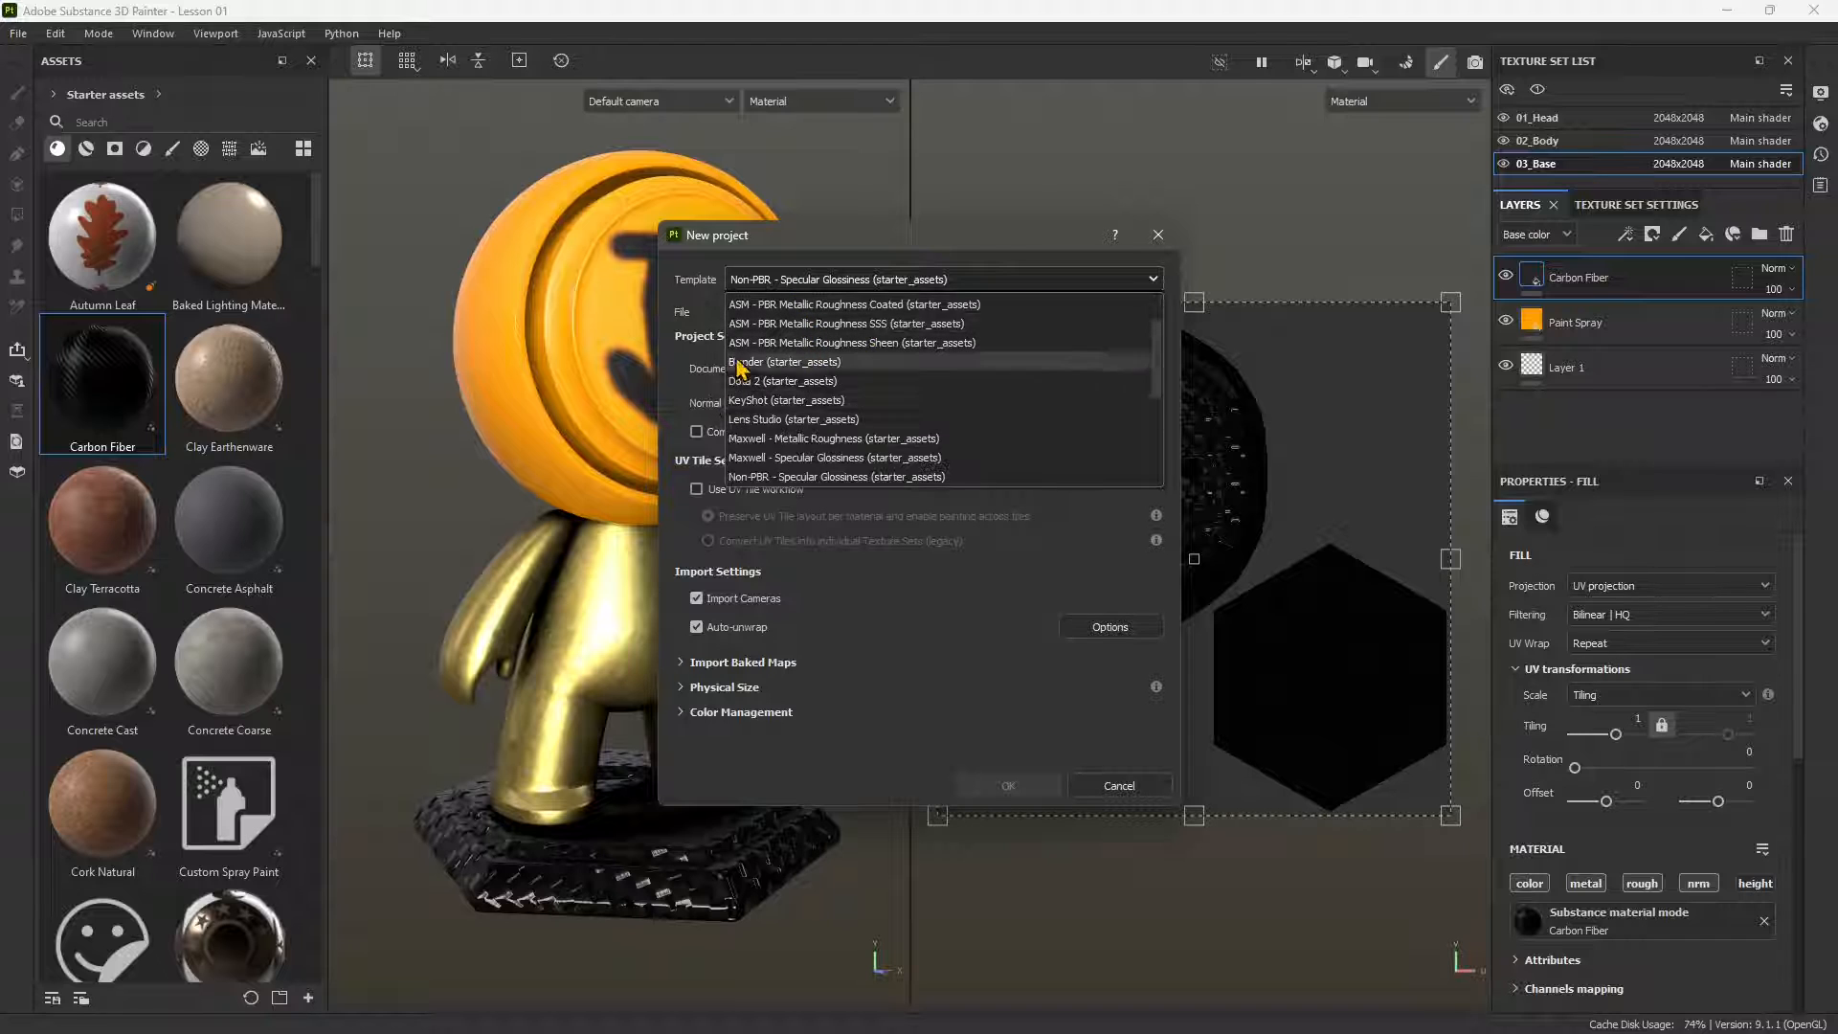
{"action": "left_click", "coordinate": [783, 418]}
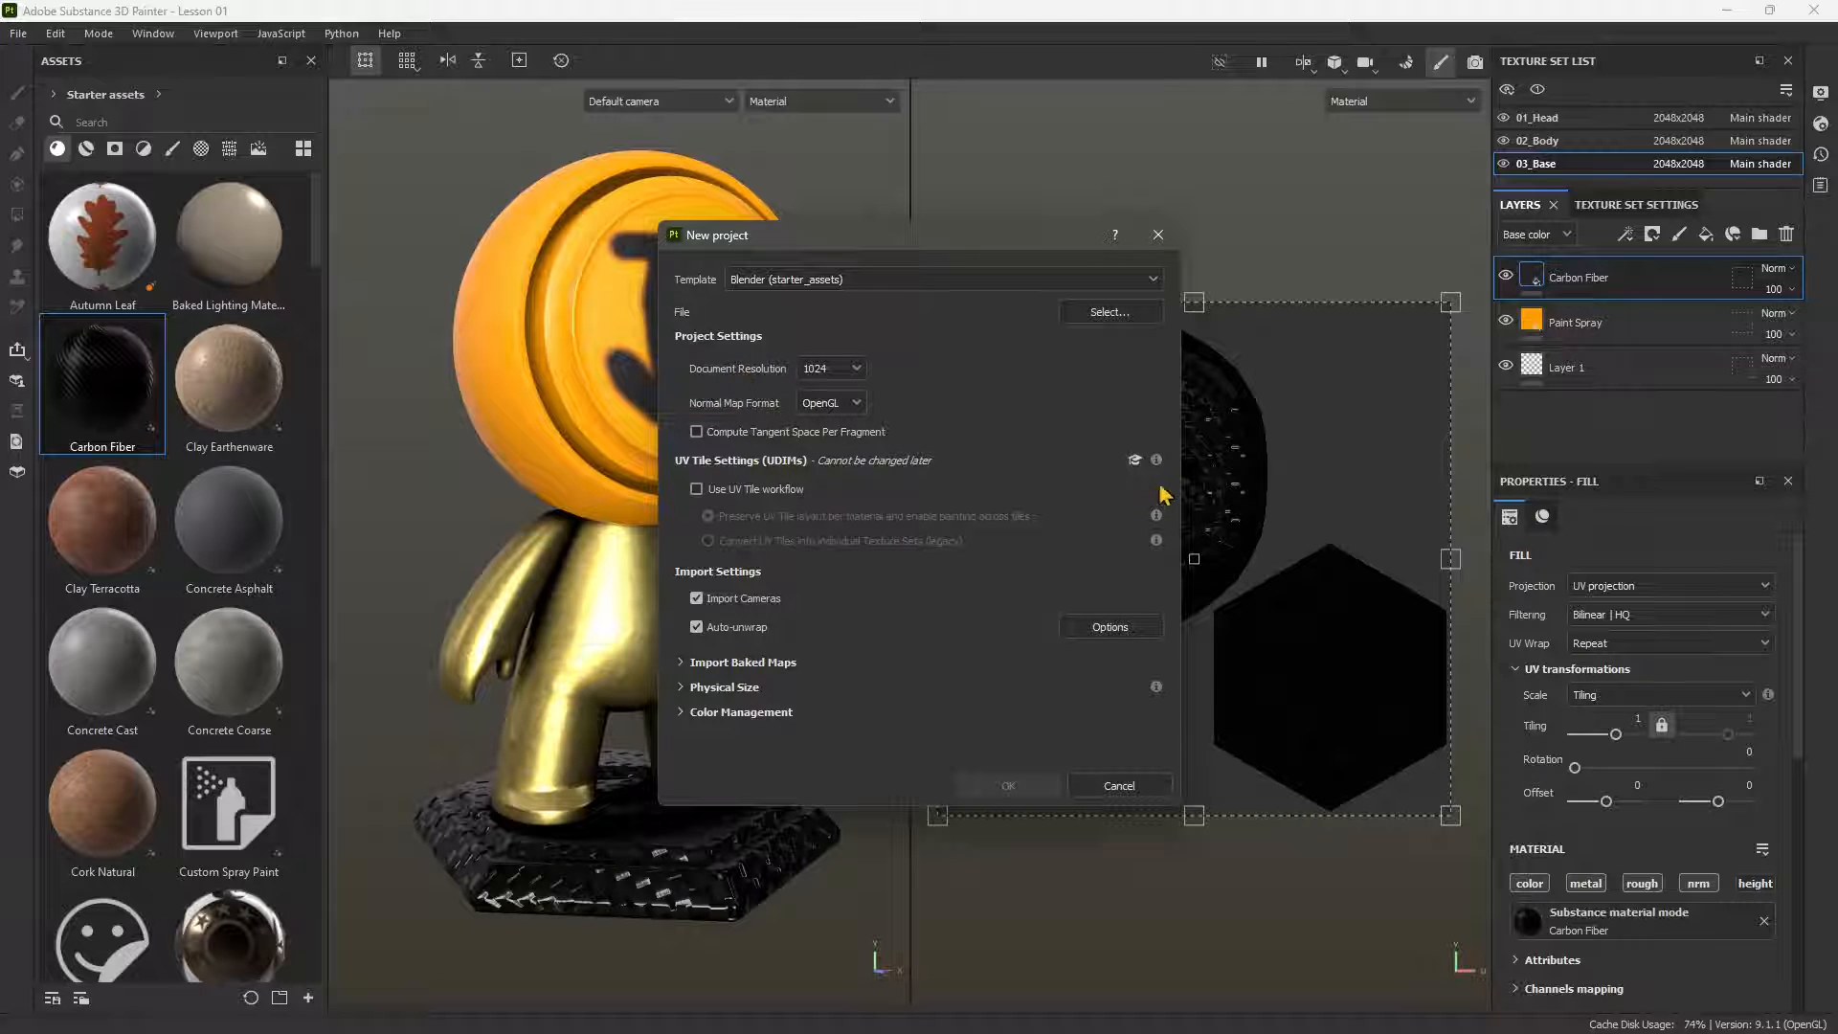
Review the auto-unwrap options, including the choices for generating seams, and leave them without applying changes
{"action": "mouse_move", "coordinate": [1158, 517]}
{"action": "mouse_move", "coordinate": [1162, 469]}
{"action": "left_click", "coordinate": [1107, 627]}
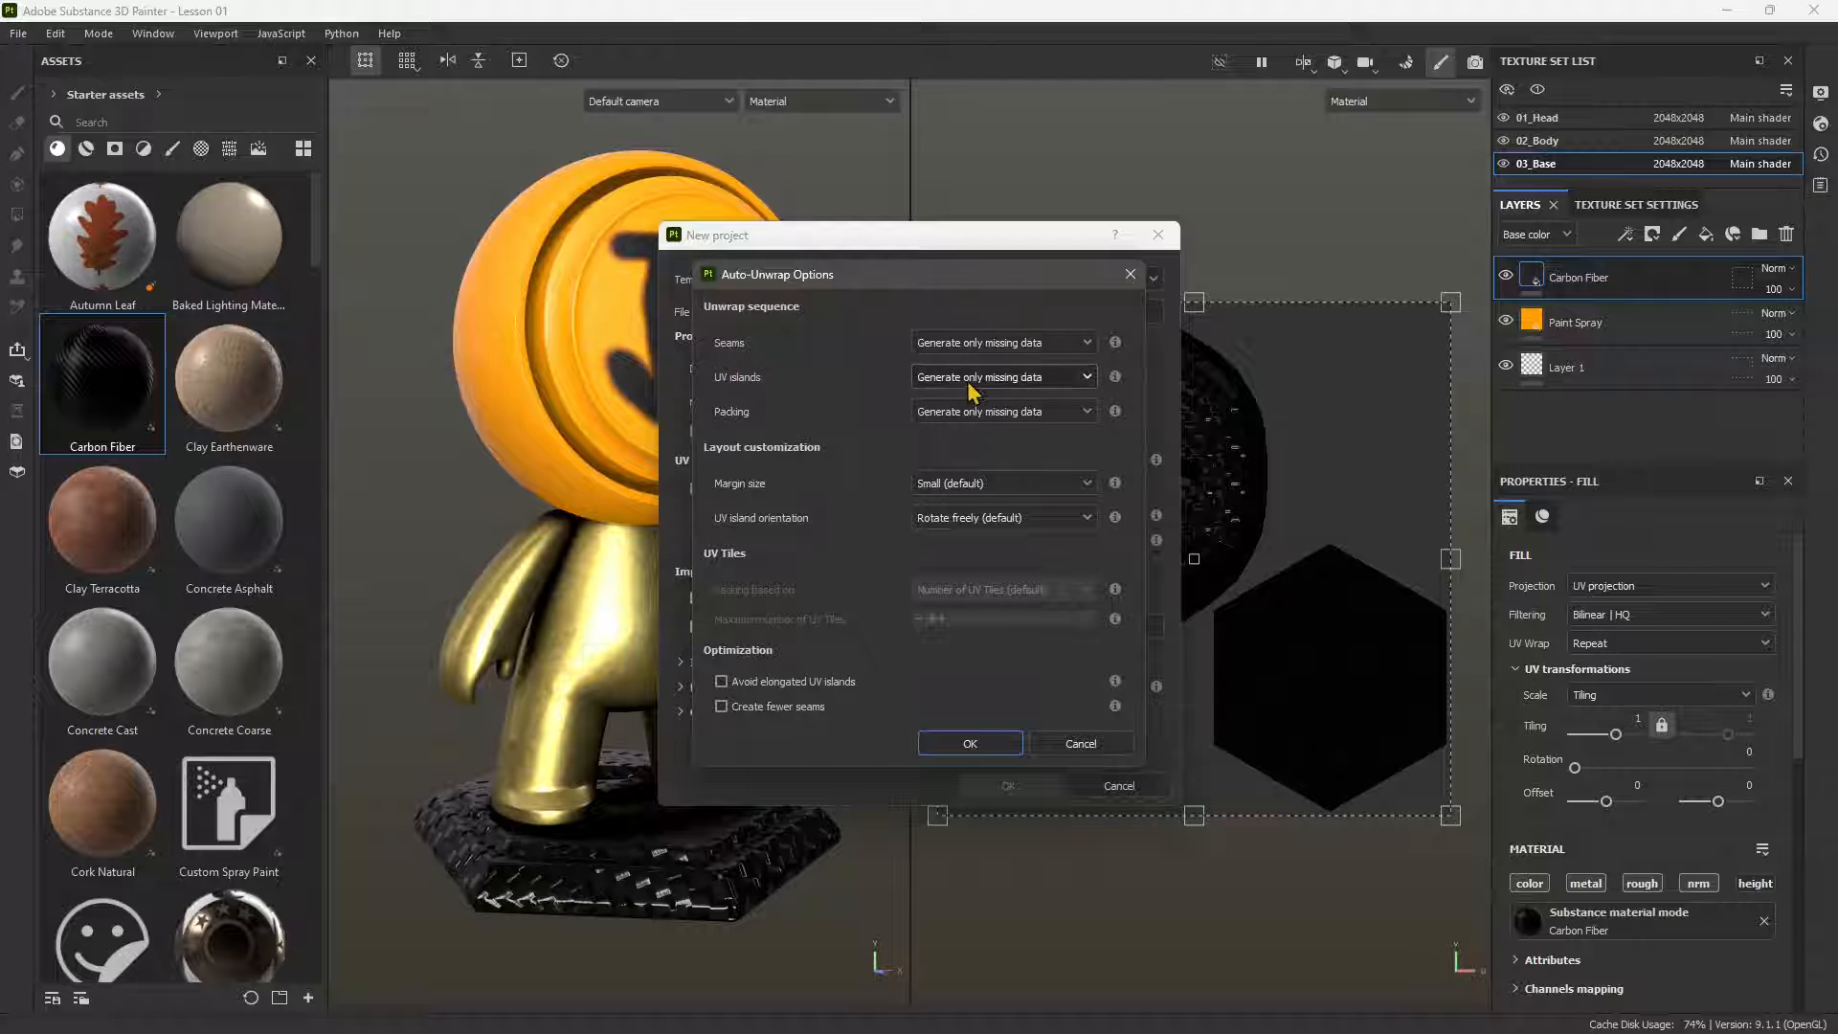
{"action": "left_click", "coordinate": [1073, 344]}
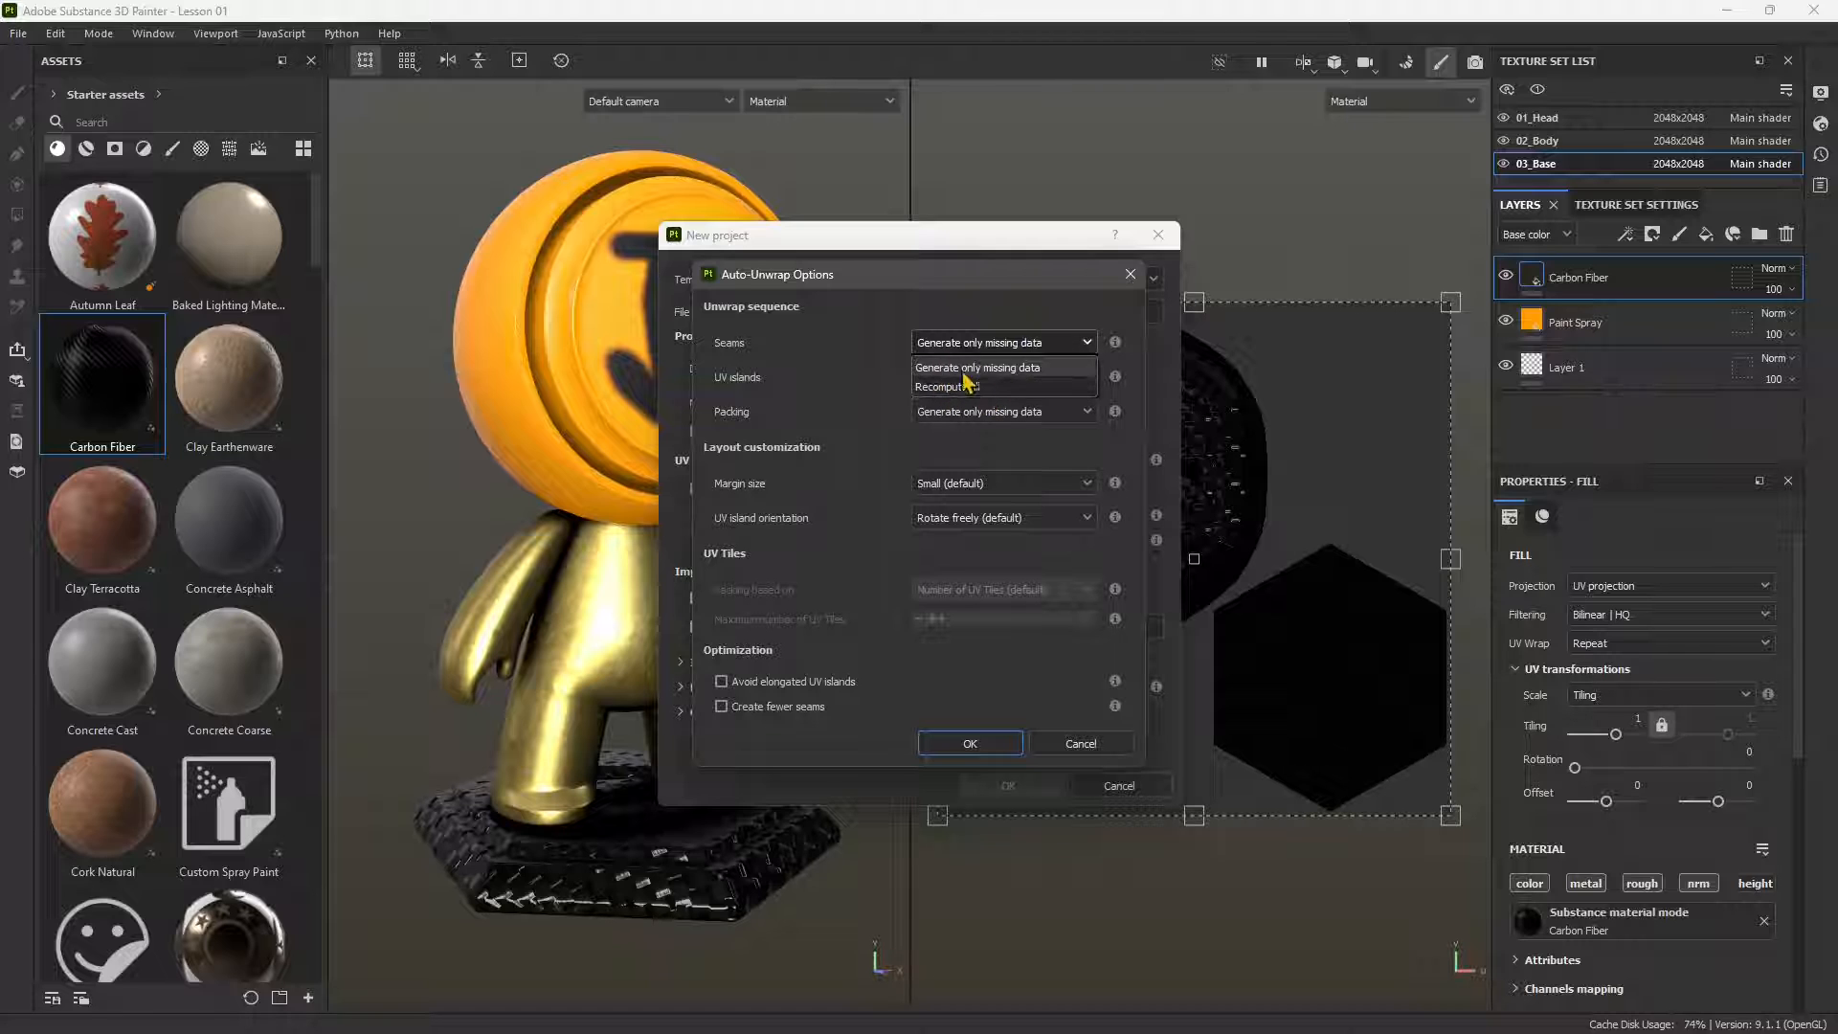
{"action": "left_click", "coordinate": [921, 368]}
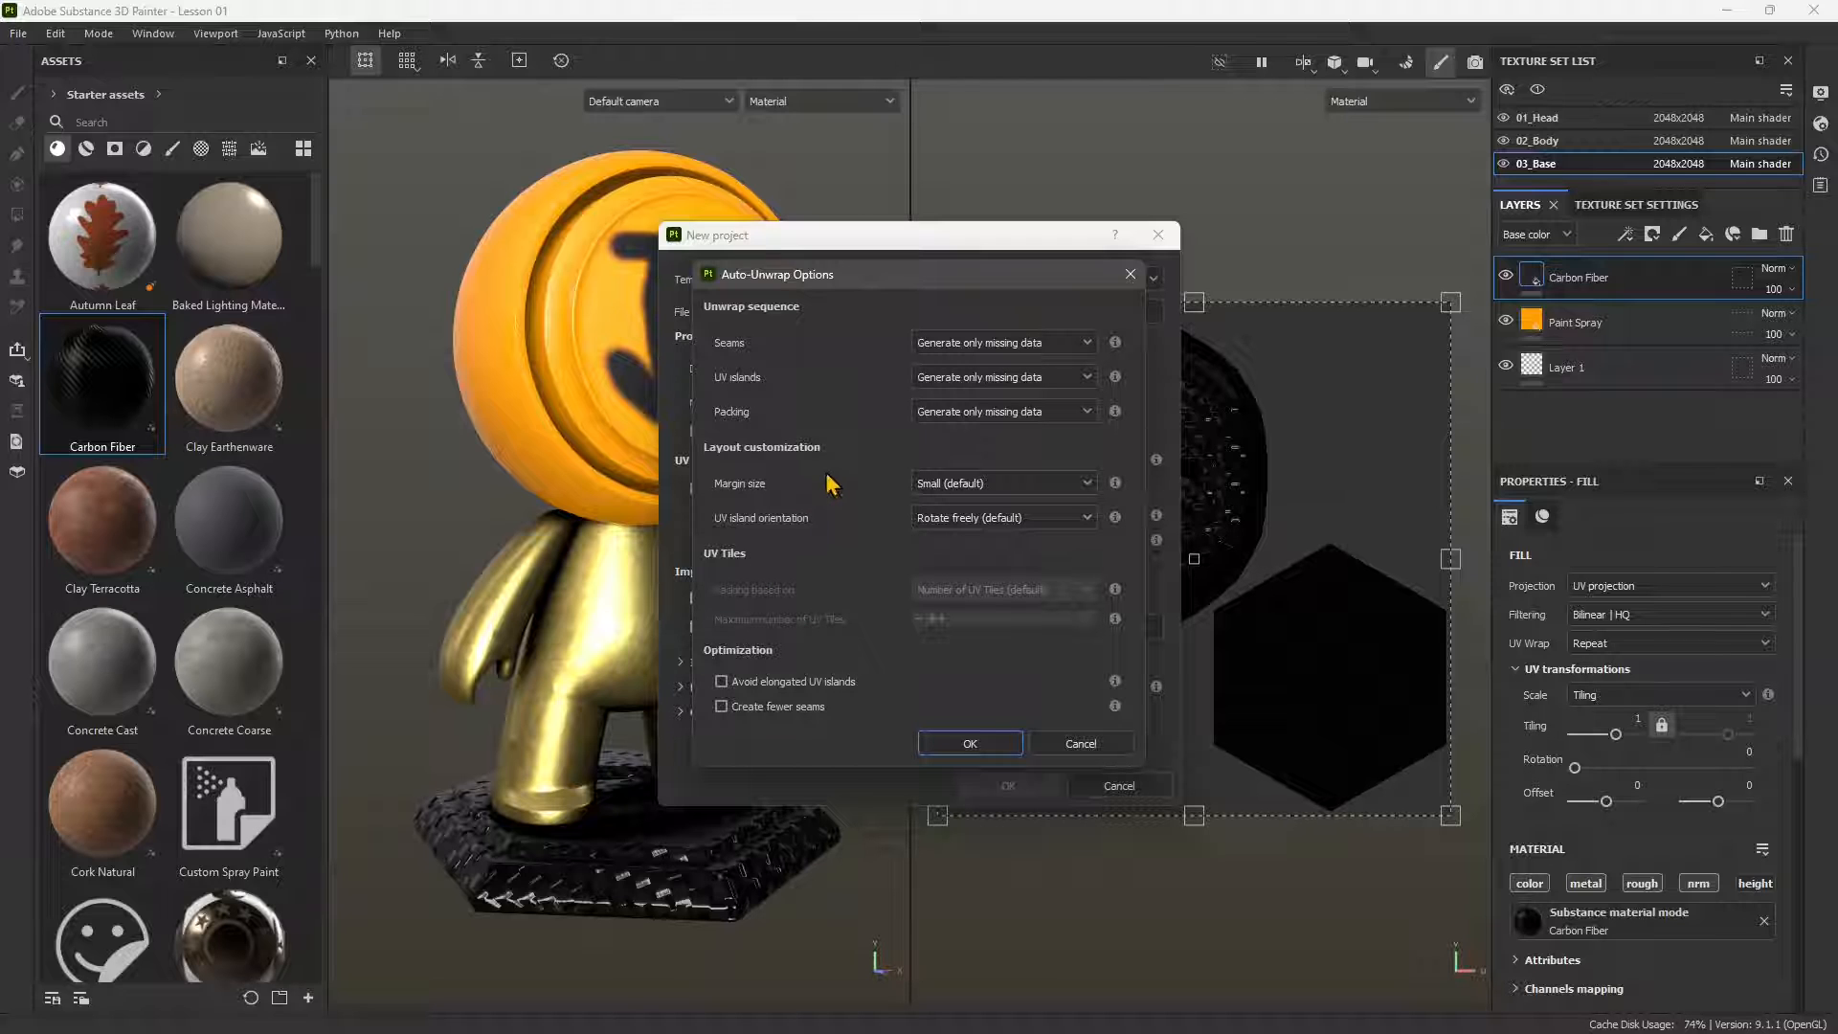
{"action": "left_click", "coordinate": [1074, 744]}
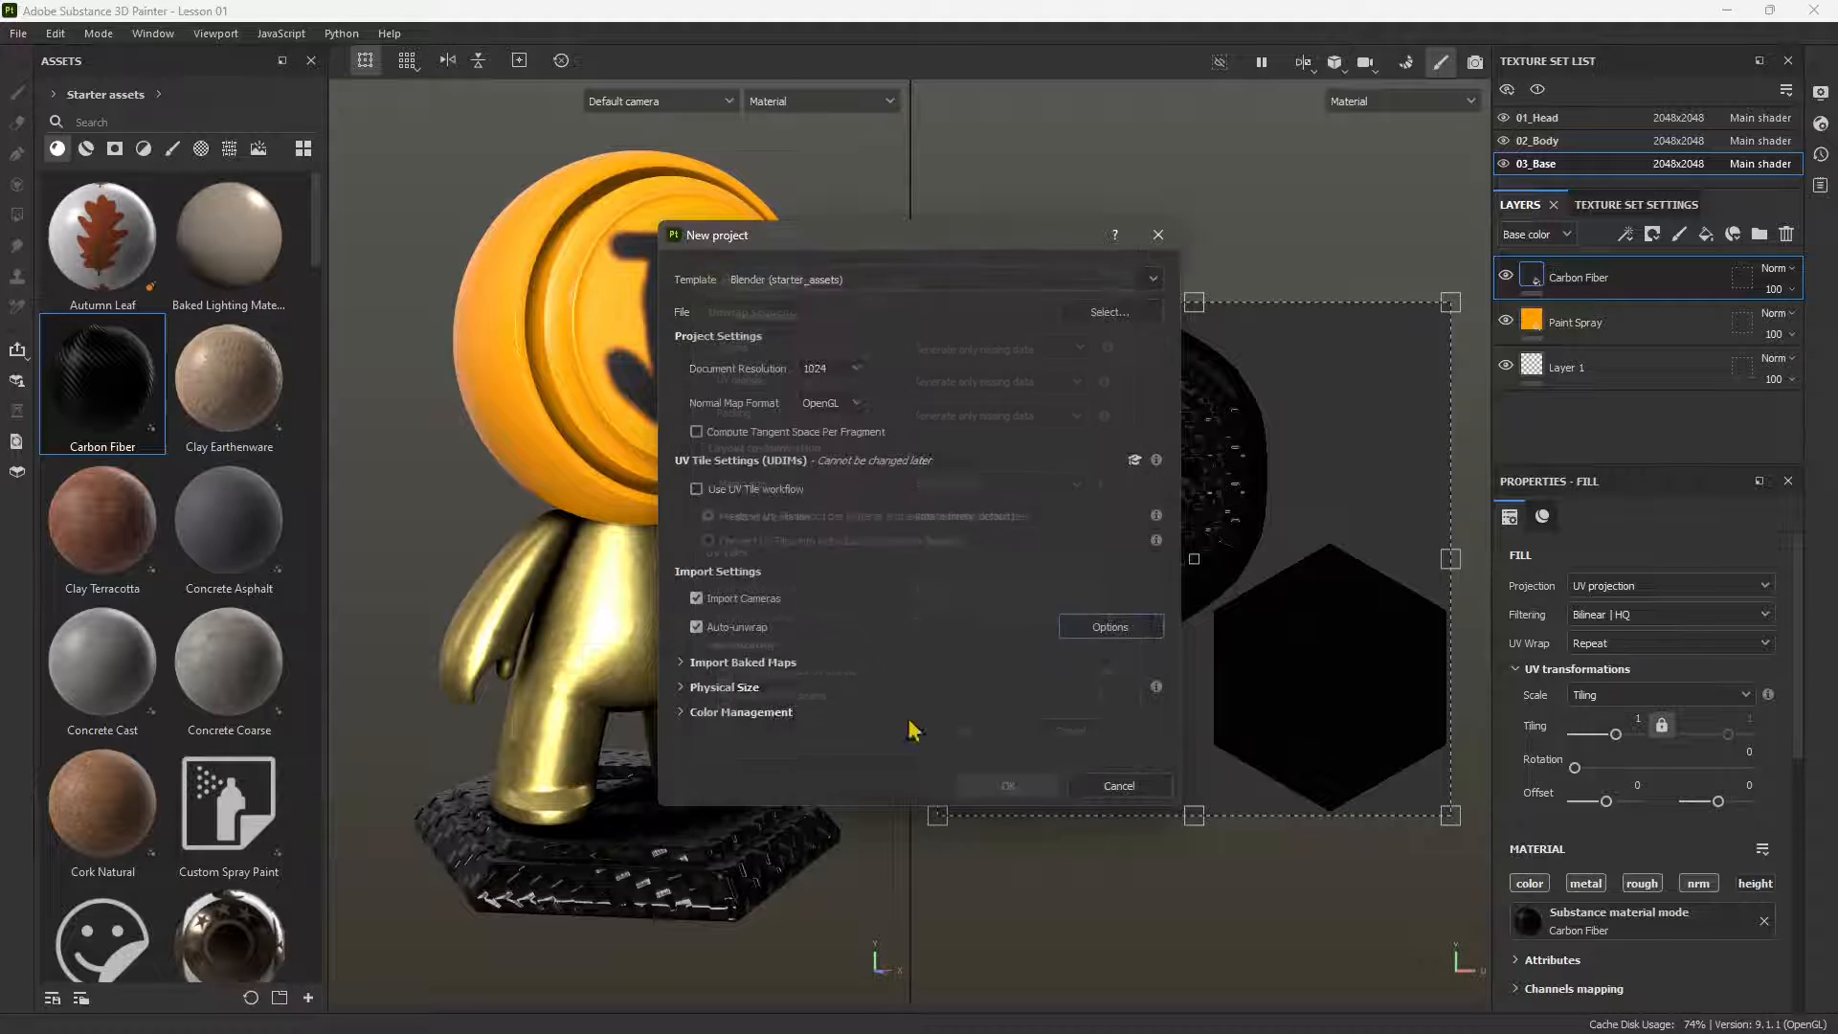
Expand the baked map import and physical size settings, try the custom unit scale and return to the mesh file's internal unit scale
{"action": "left_click", "coordinate": [728, 660]}
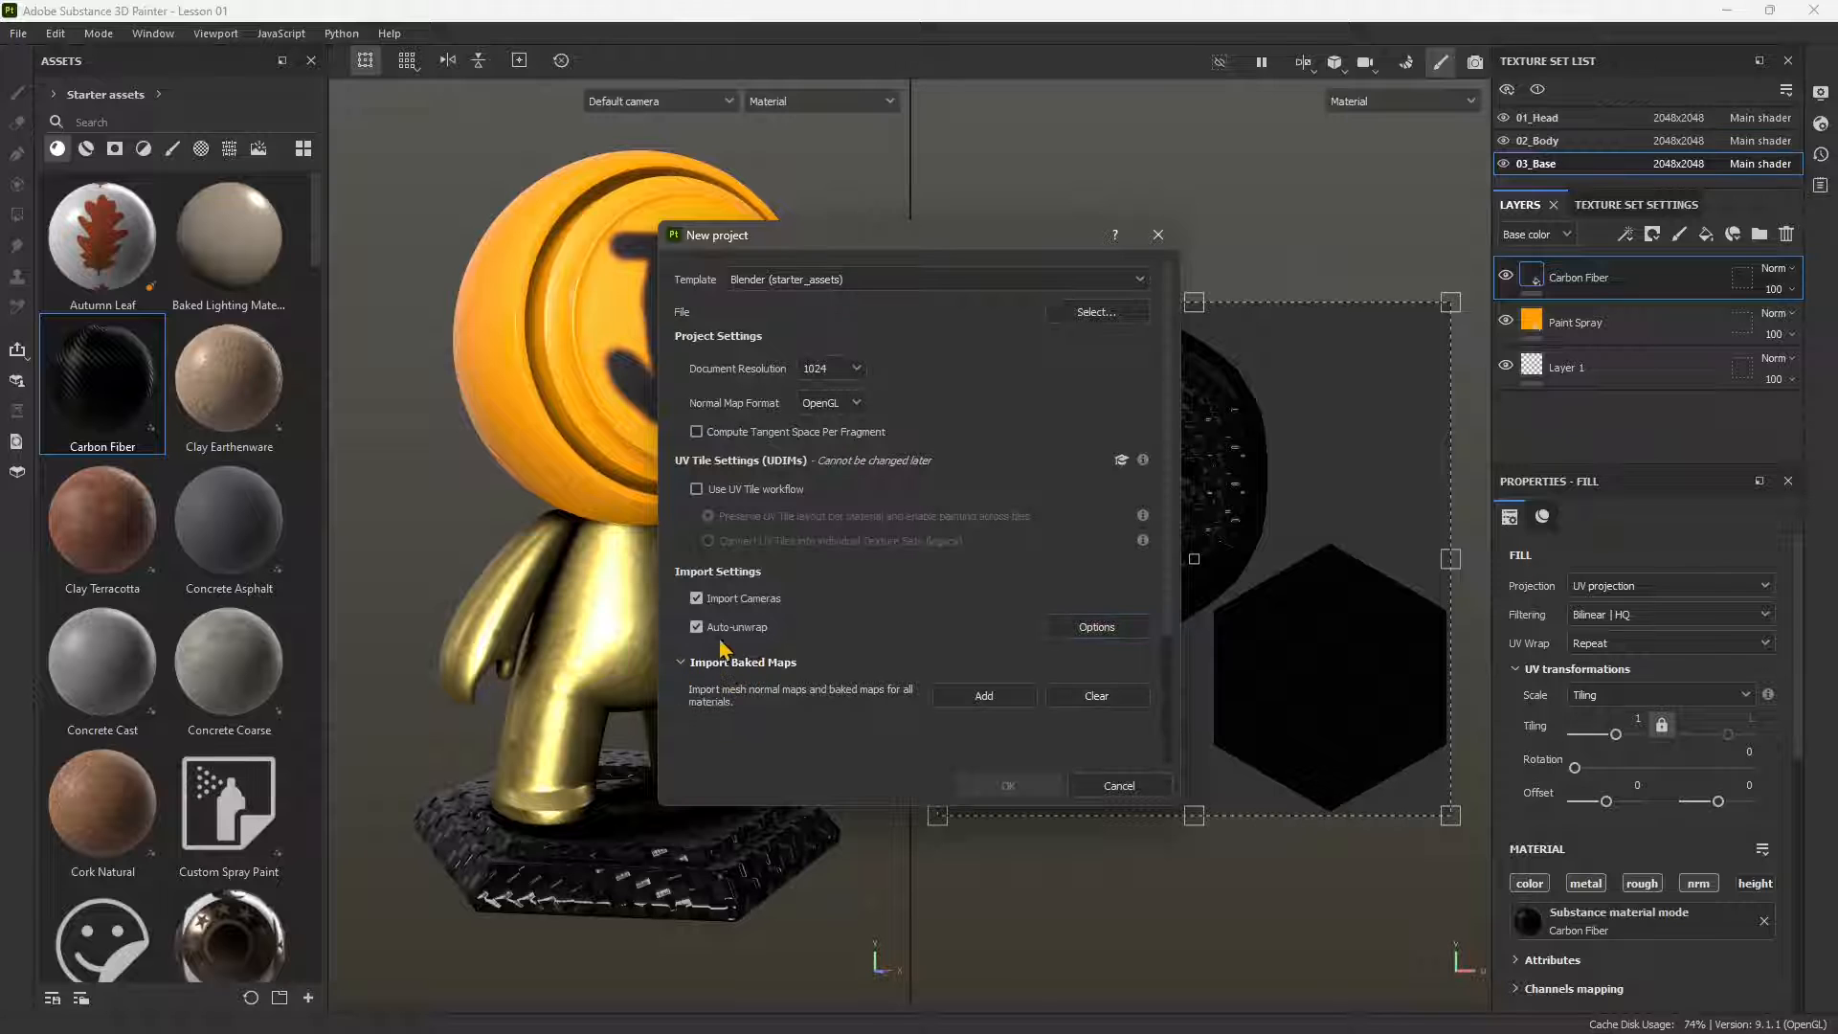
{"action": "left_click_drag", "start_coordinate": [1167, 583], "coordinate": [1169, 709]}
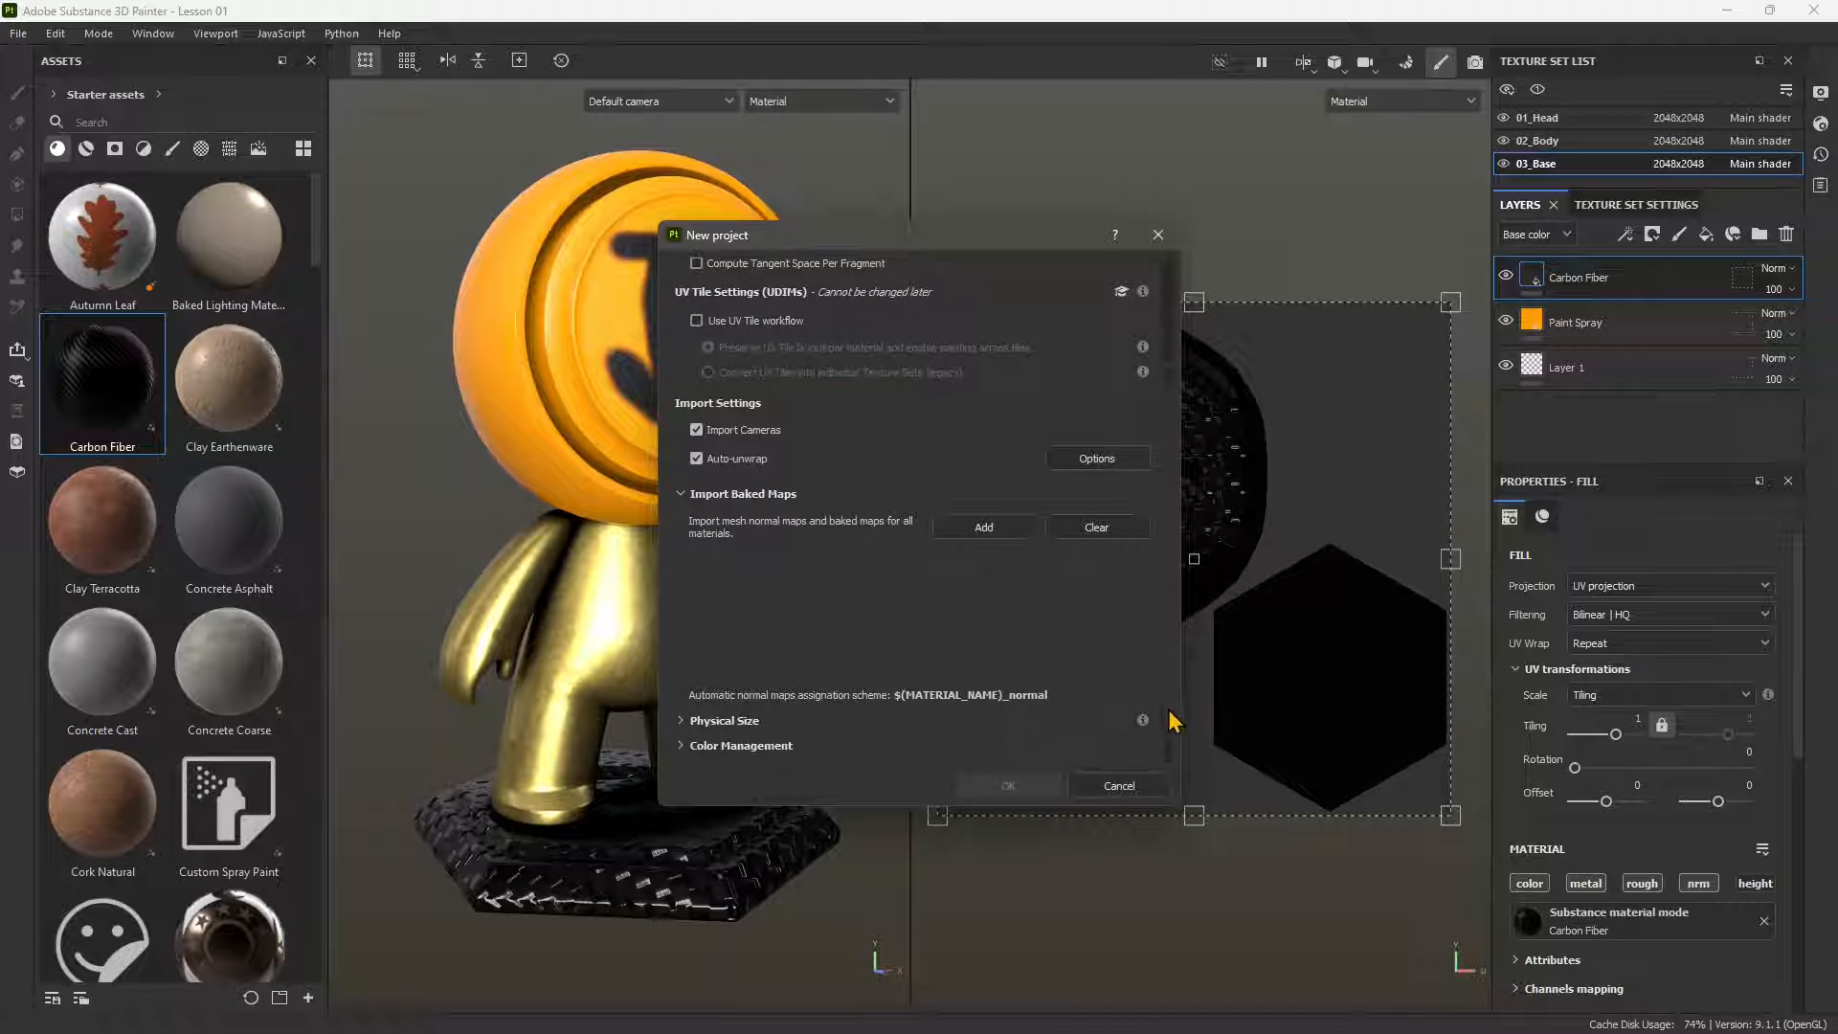
{"action": "left_click", "coordinate": [711, 721]}
{"action": "left_click_drag", "start_coordinate": [1169, 635], "coordinate": [1169, 747]}
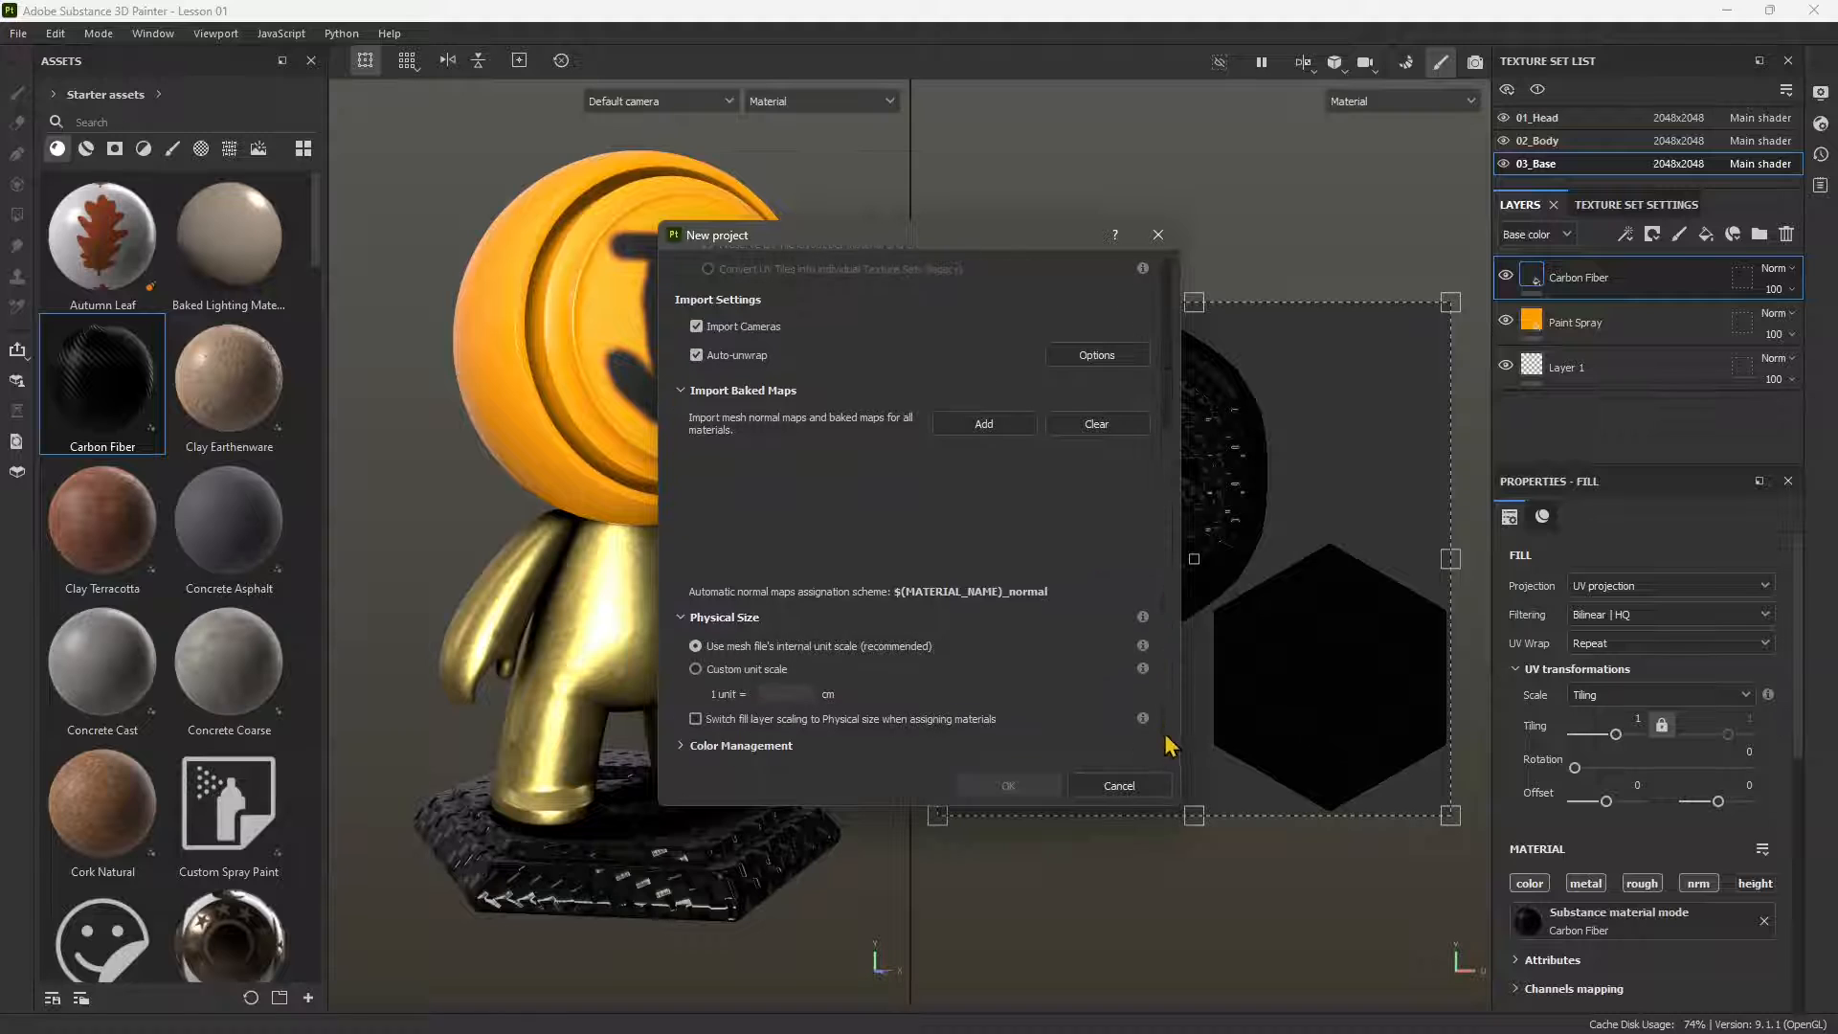
{"action": "left_click", "coordinate": [695, 669]}
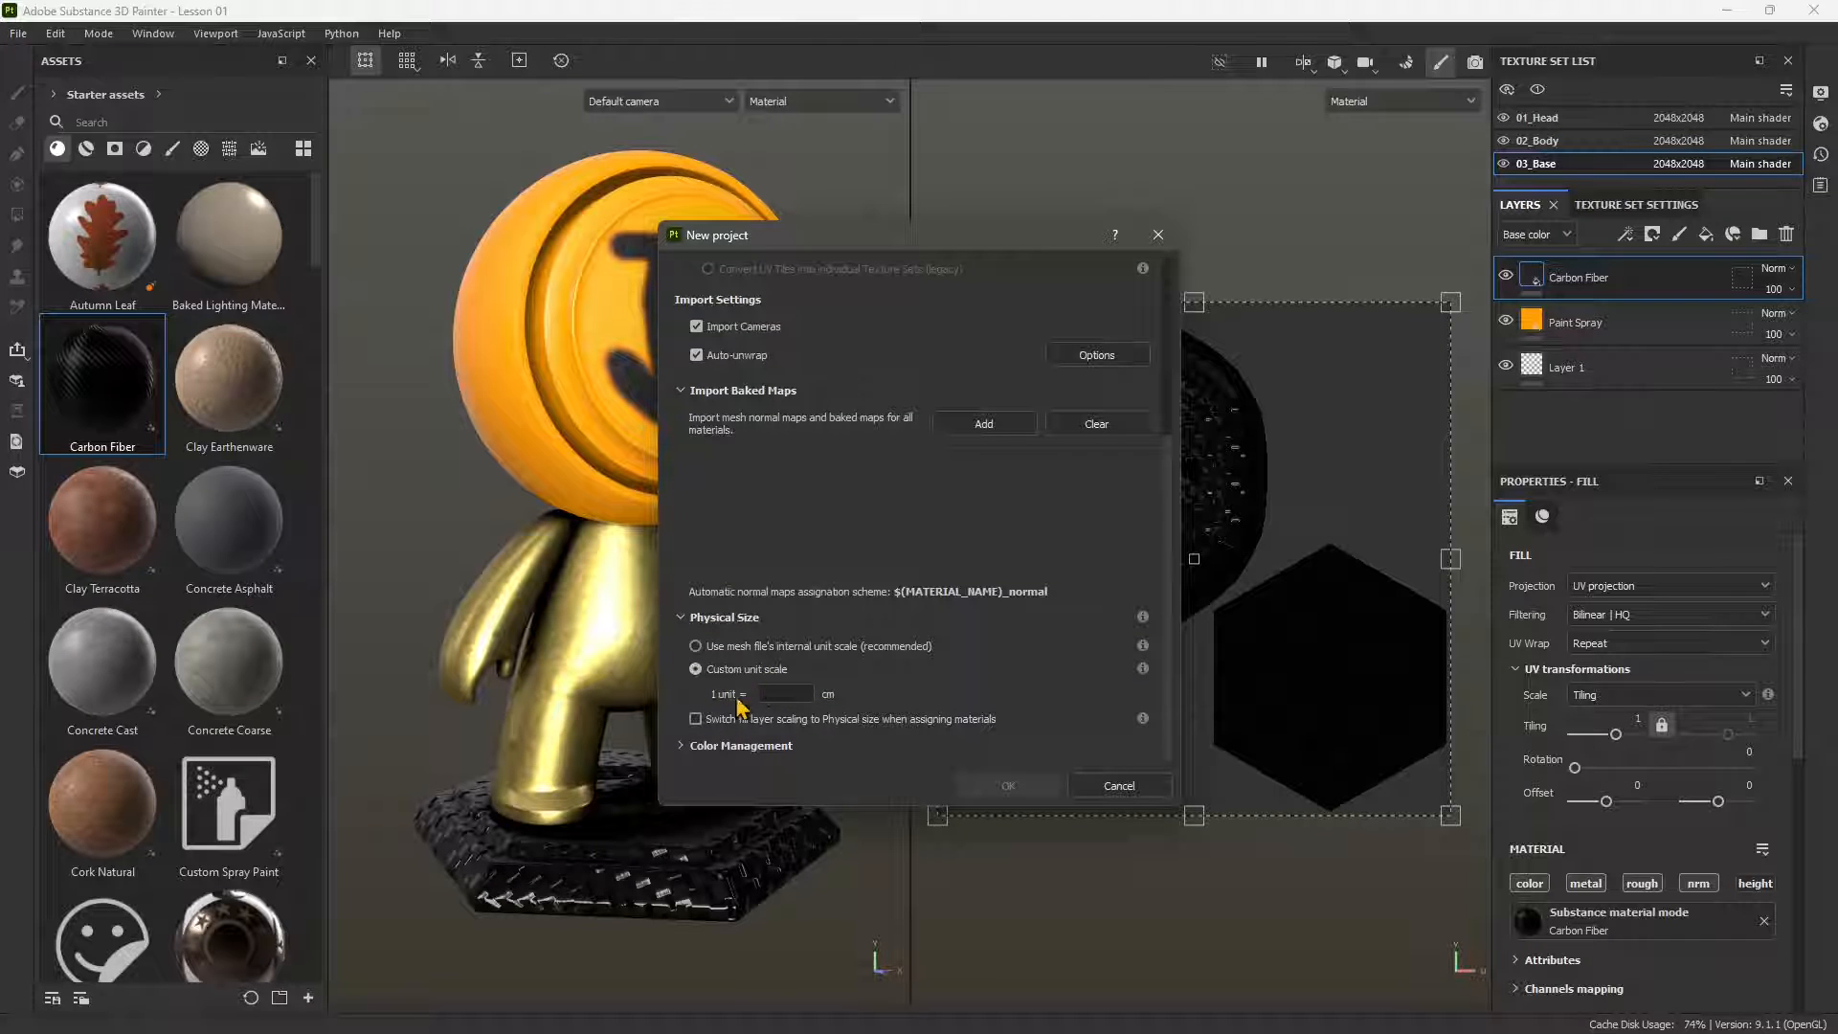
{"action": "left_click", "coordinate": [751, 647]}
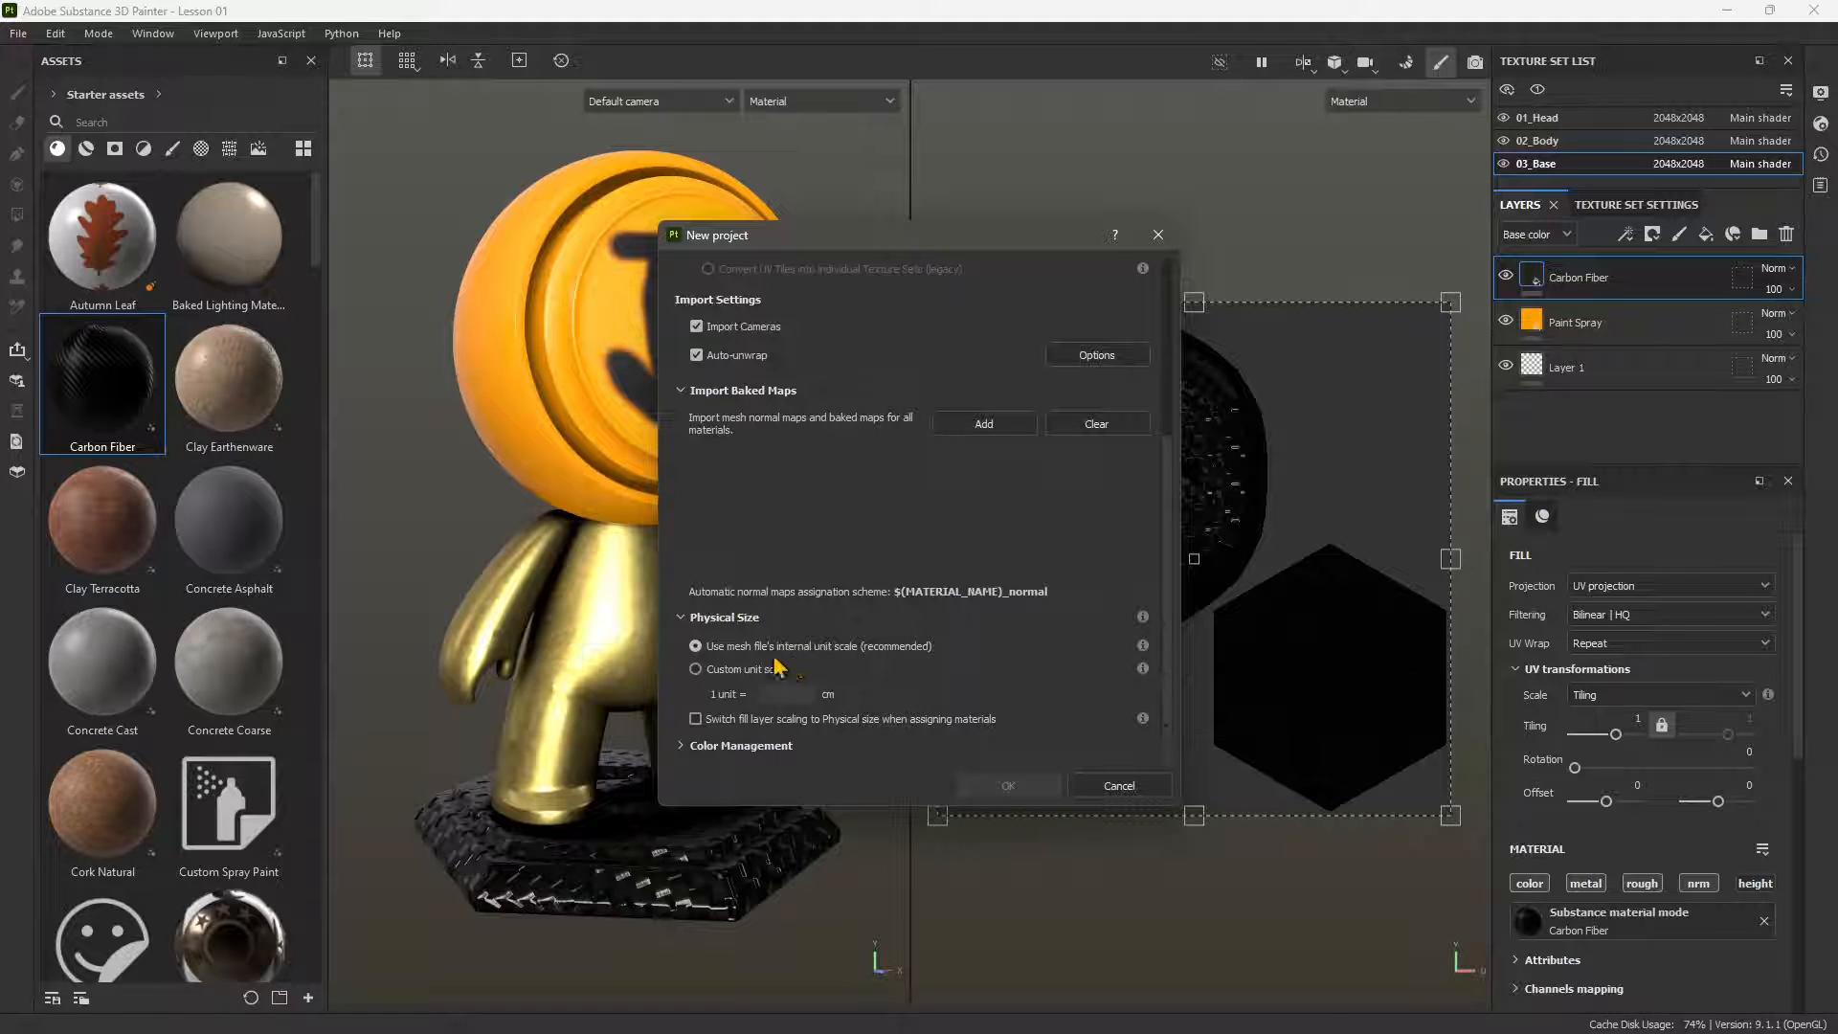
Expand the color management settings, view the available configurations and read the explanation of each
{"action": "left_click", "coordinate": [739, 747]}
{"action": "scroll", "coordinate": [870, 646], "scroll_direction": "down", "scroll_amount": 3}
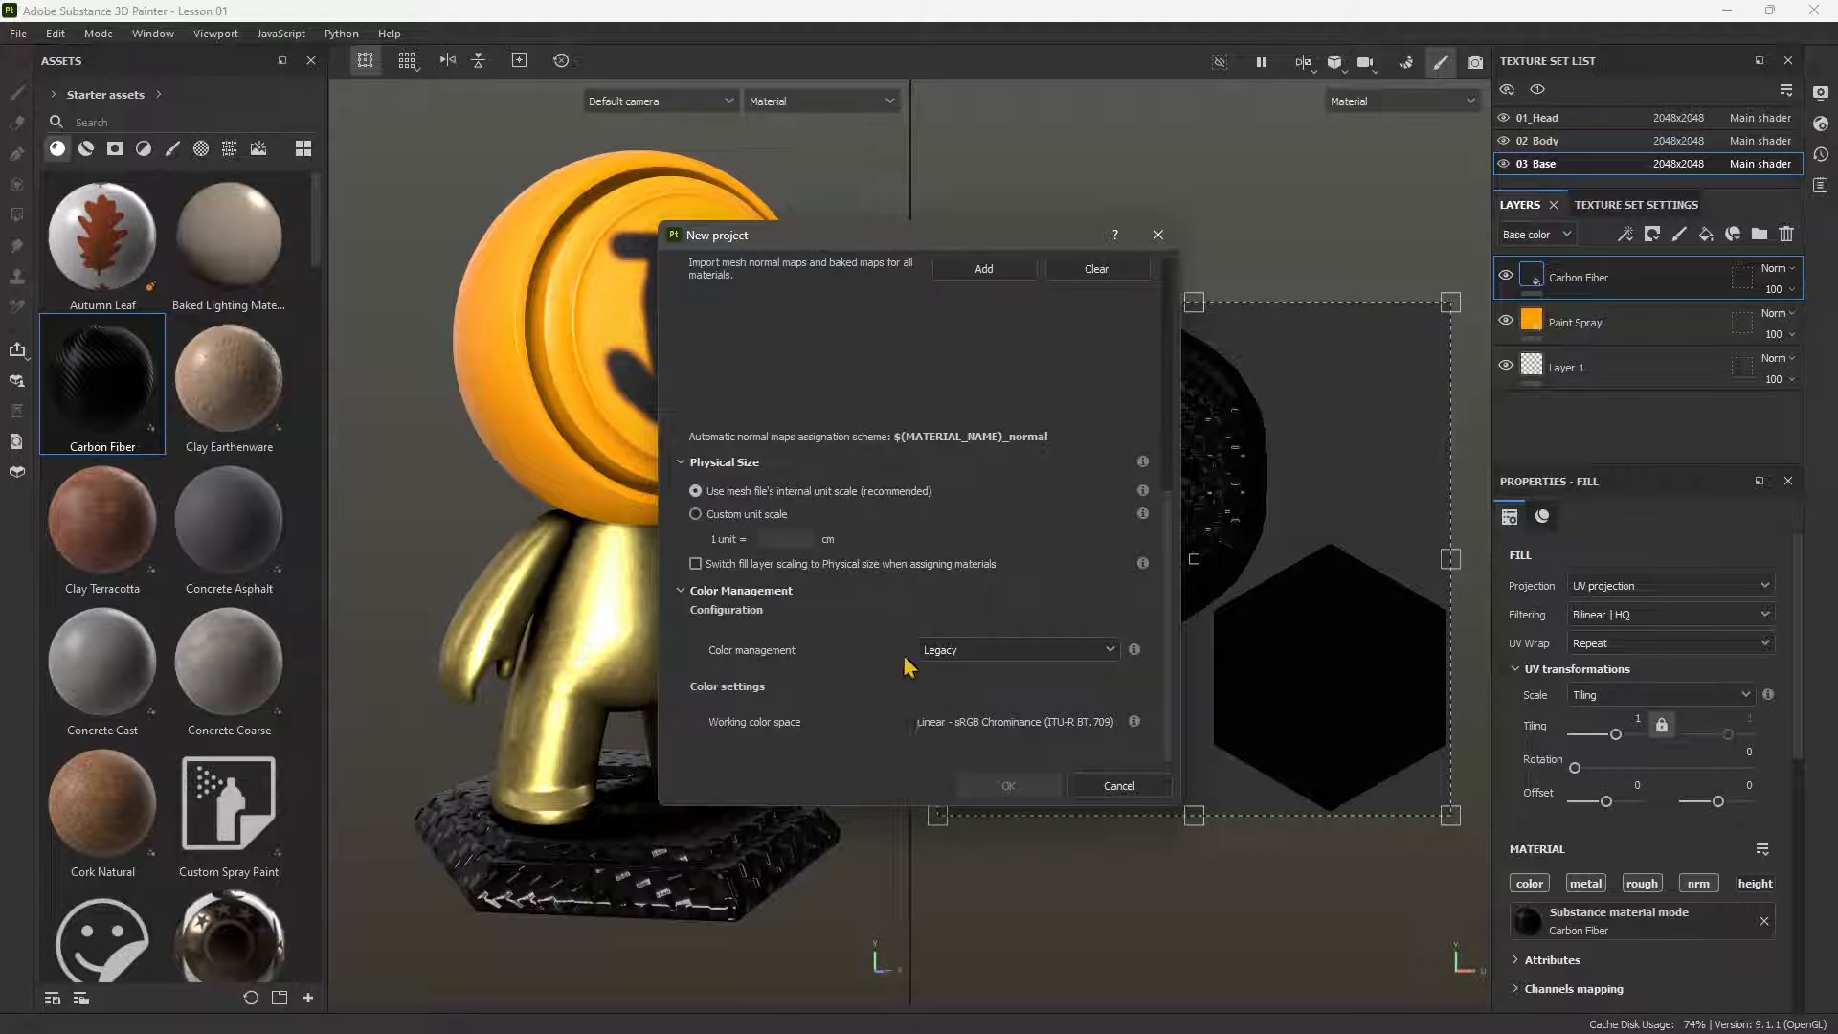
{"action": "left_click", "coordinate": [951, 653]}
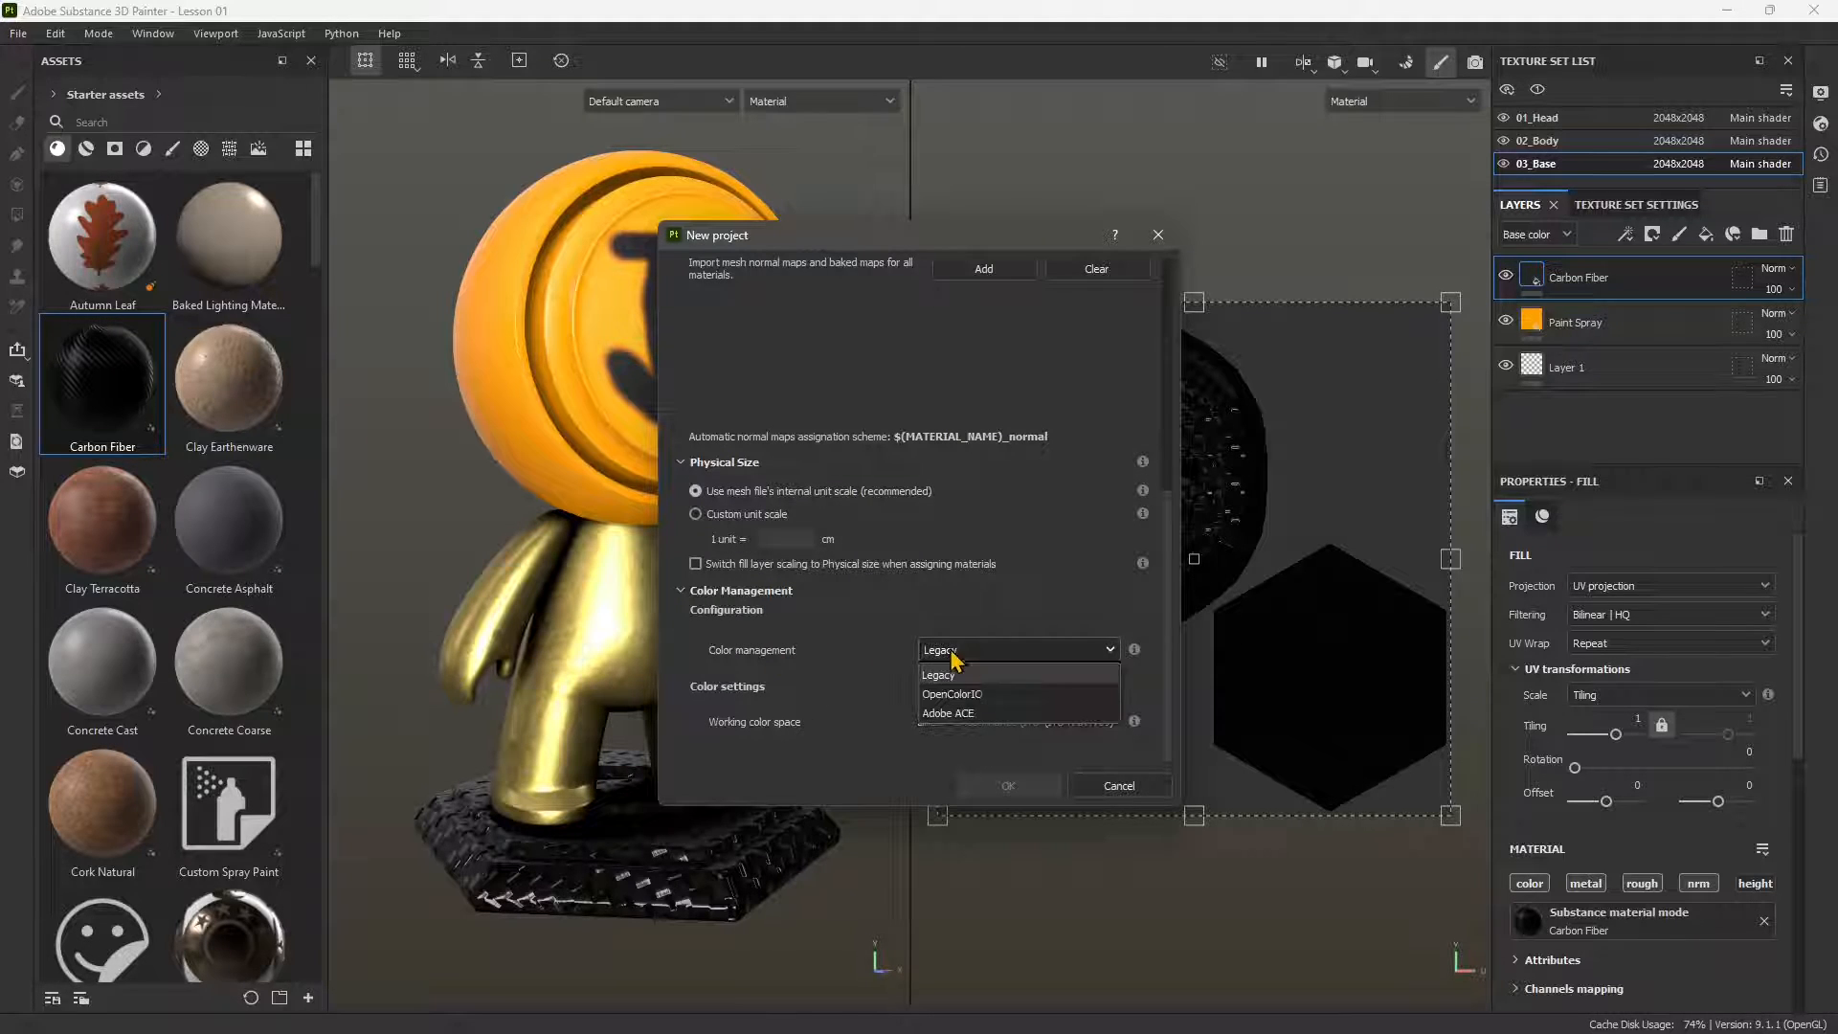
{"action": "left_click", "coordinate": [852, 664]}
{"action": "mouse_move", "coordinate": [1136, 653]}
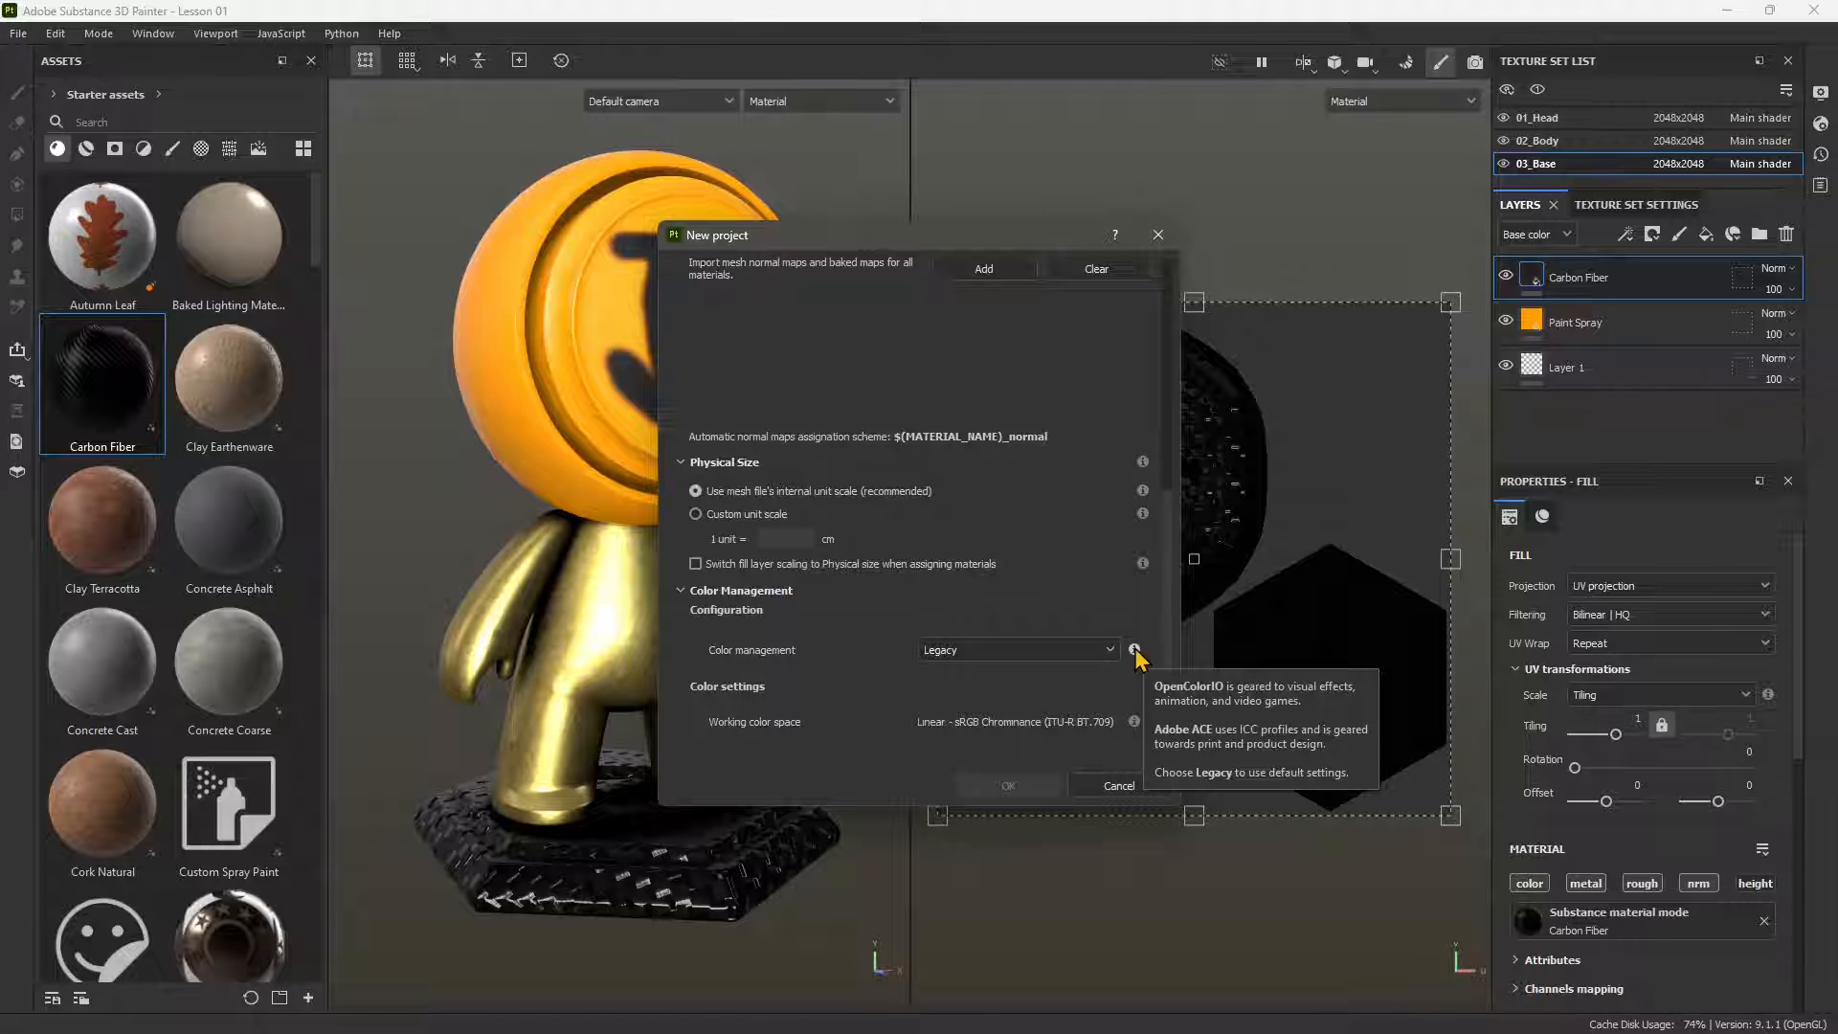
Try Adobe ACE as the new project's color management and switch it back to Legacy
{"action": "left_click", "coordinate": [1052, 650]}
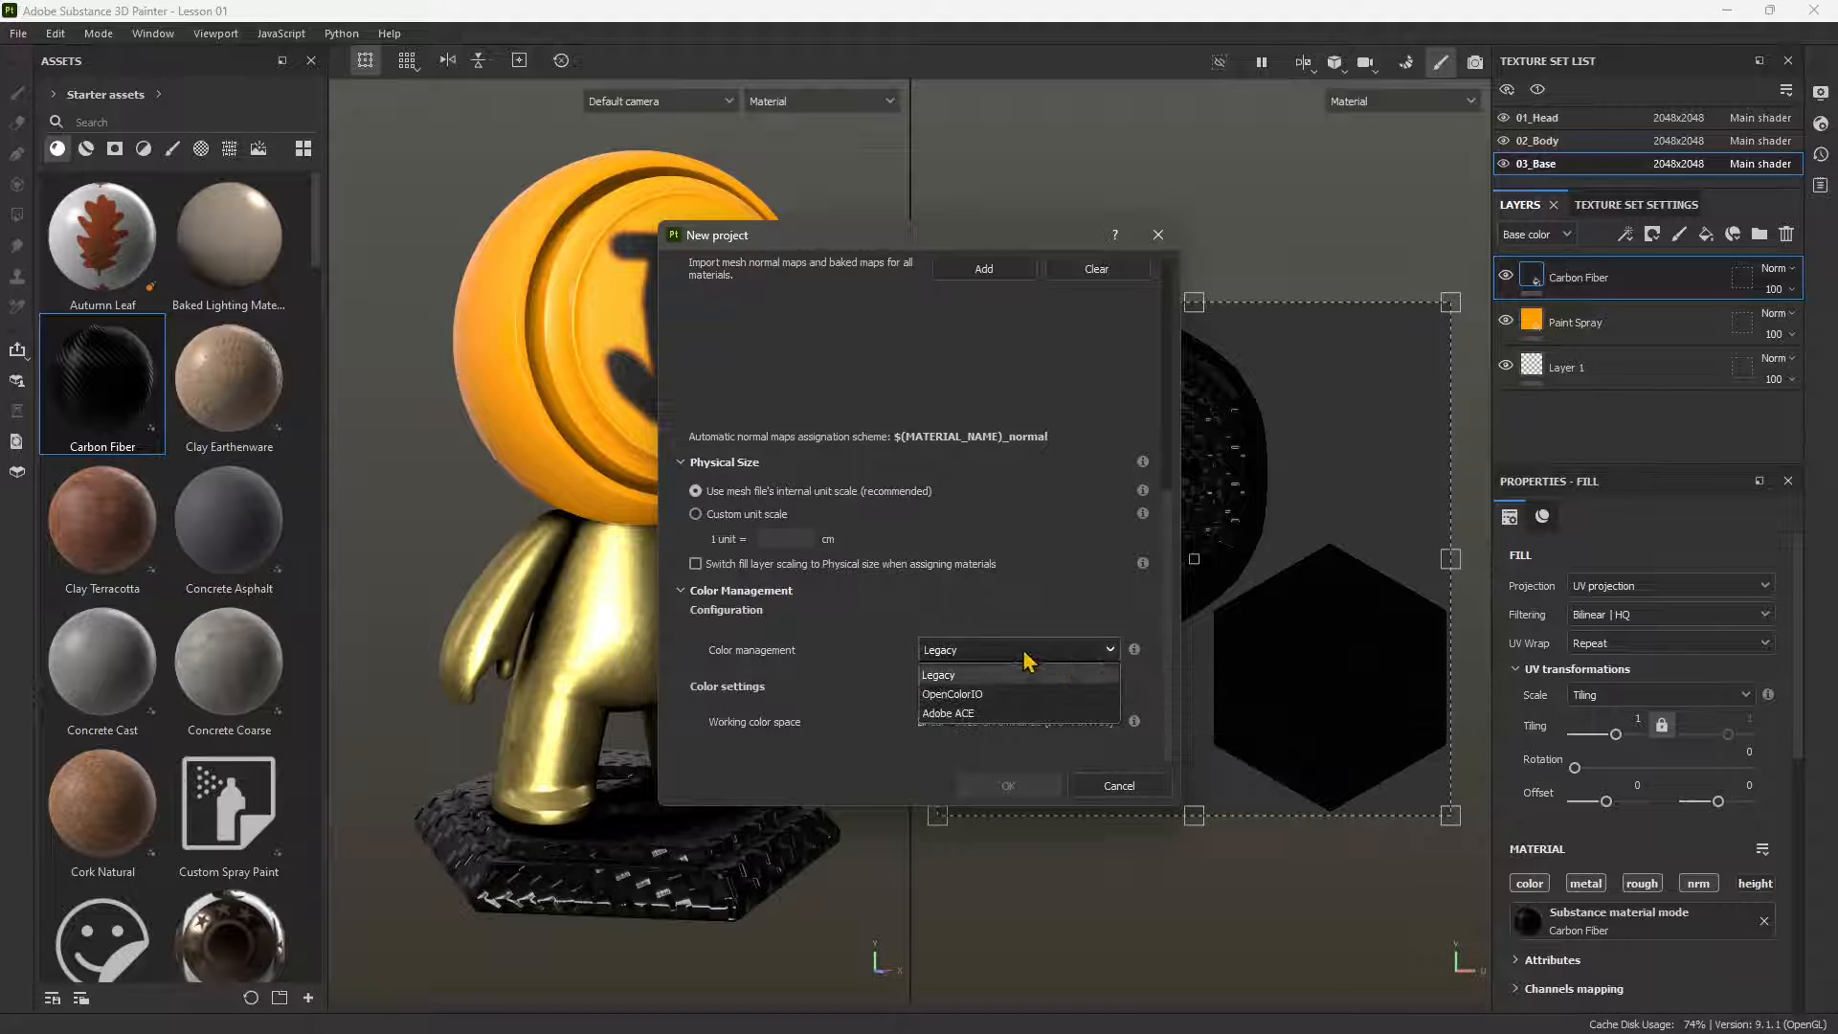
{"action": "left_click", "coordinate": [942, 700]}
{"action": "left_click", "coordinate": [764, 679]}
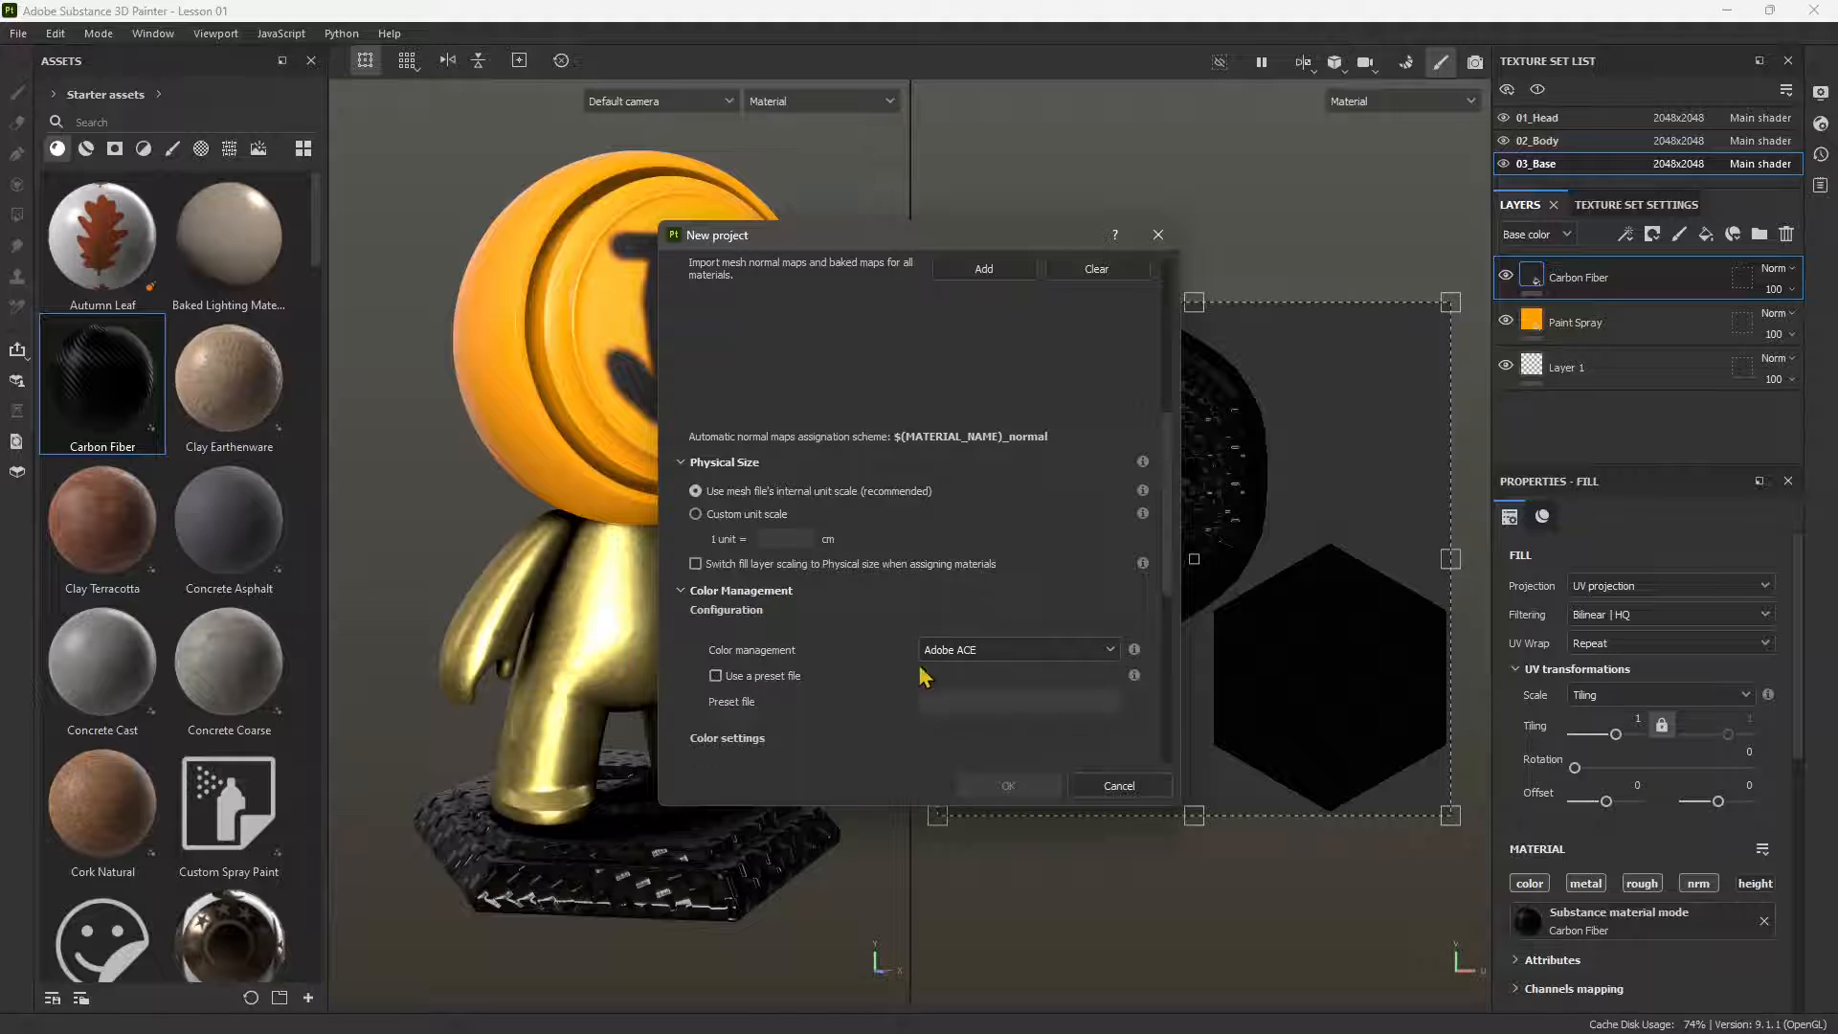
{"action": "left_click", "coordinate": [1053, 651]}
{"action": "left_click", "coordinate": [957, 691]}
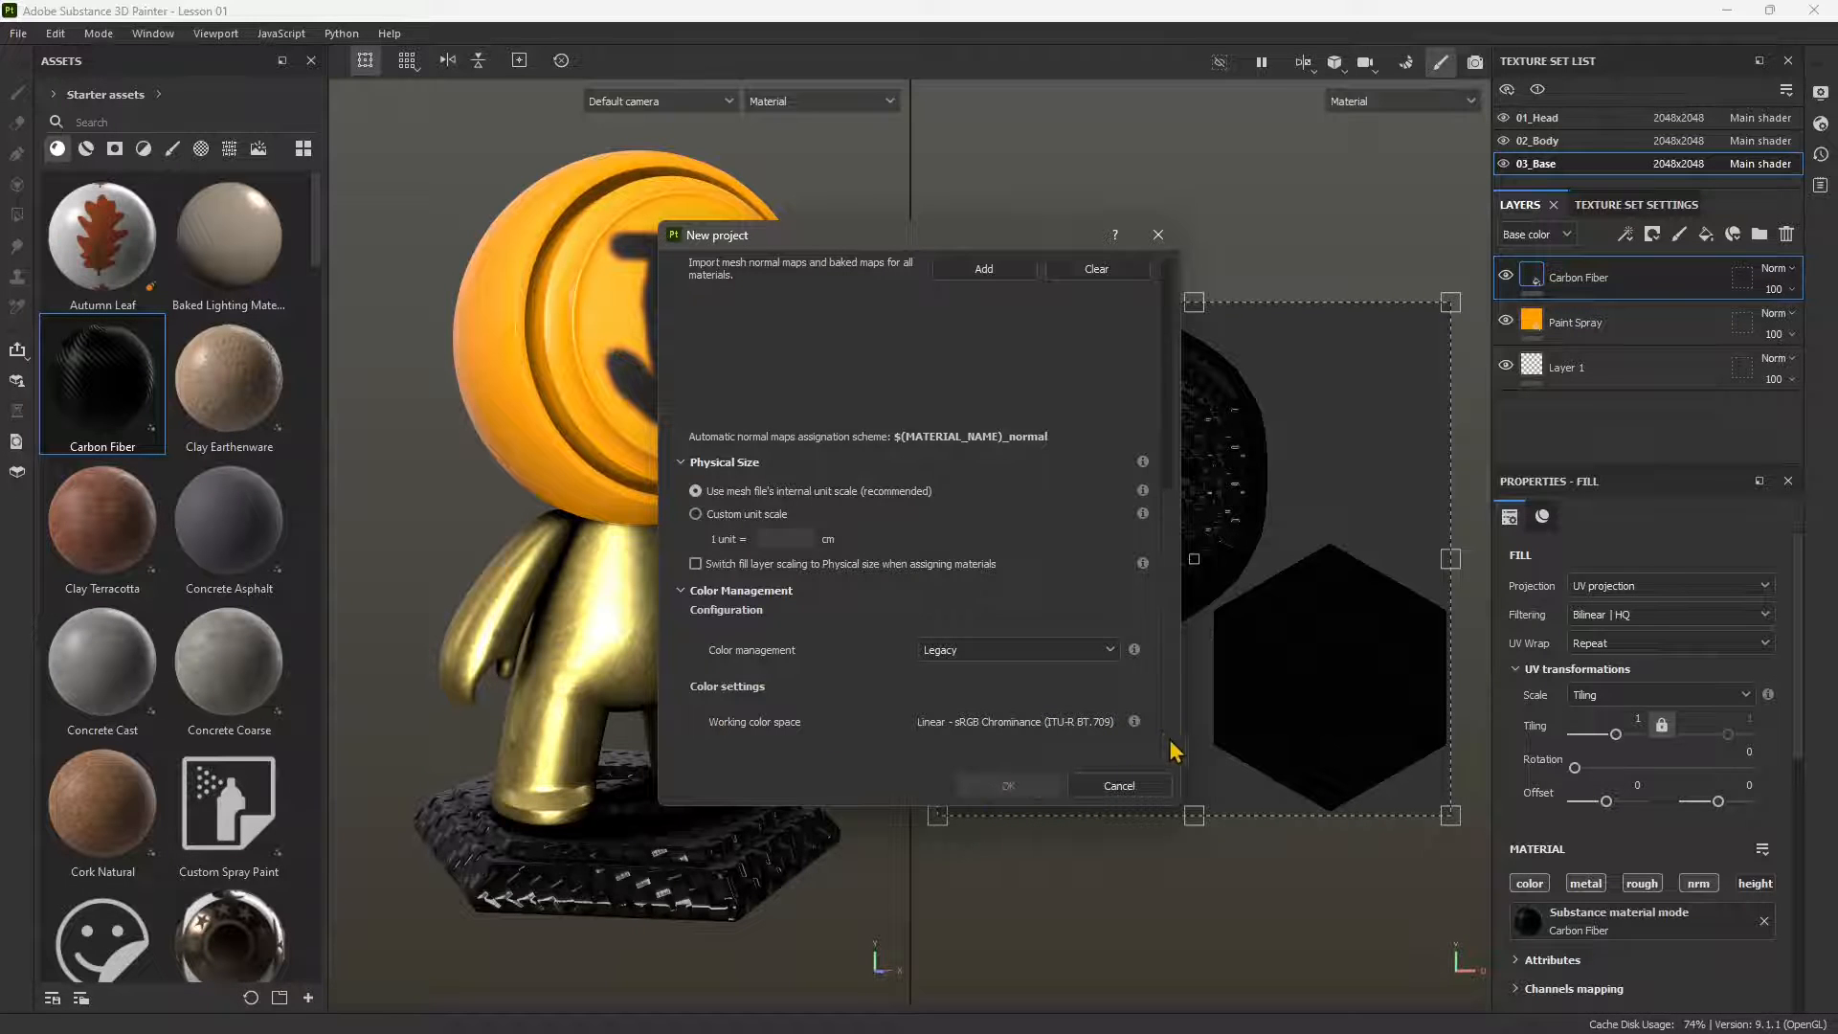
Open the mesh file selection for the new project and go up to the Polyhaven folder
{"action": "left_click_drag", "start_coordinate": [1170, 739], "coordinate": [1158, 488]}
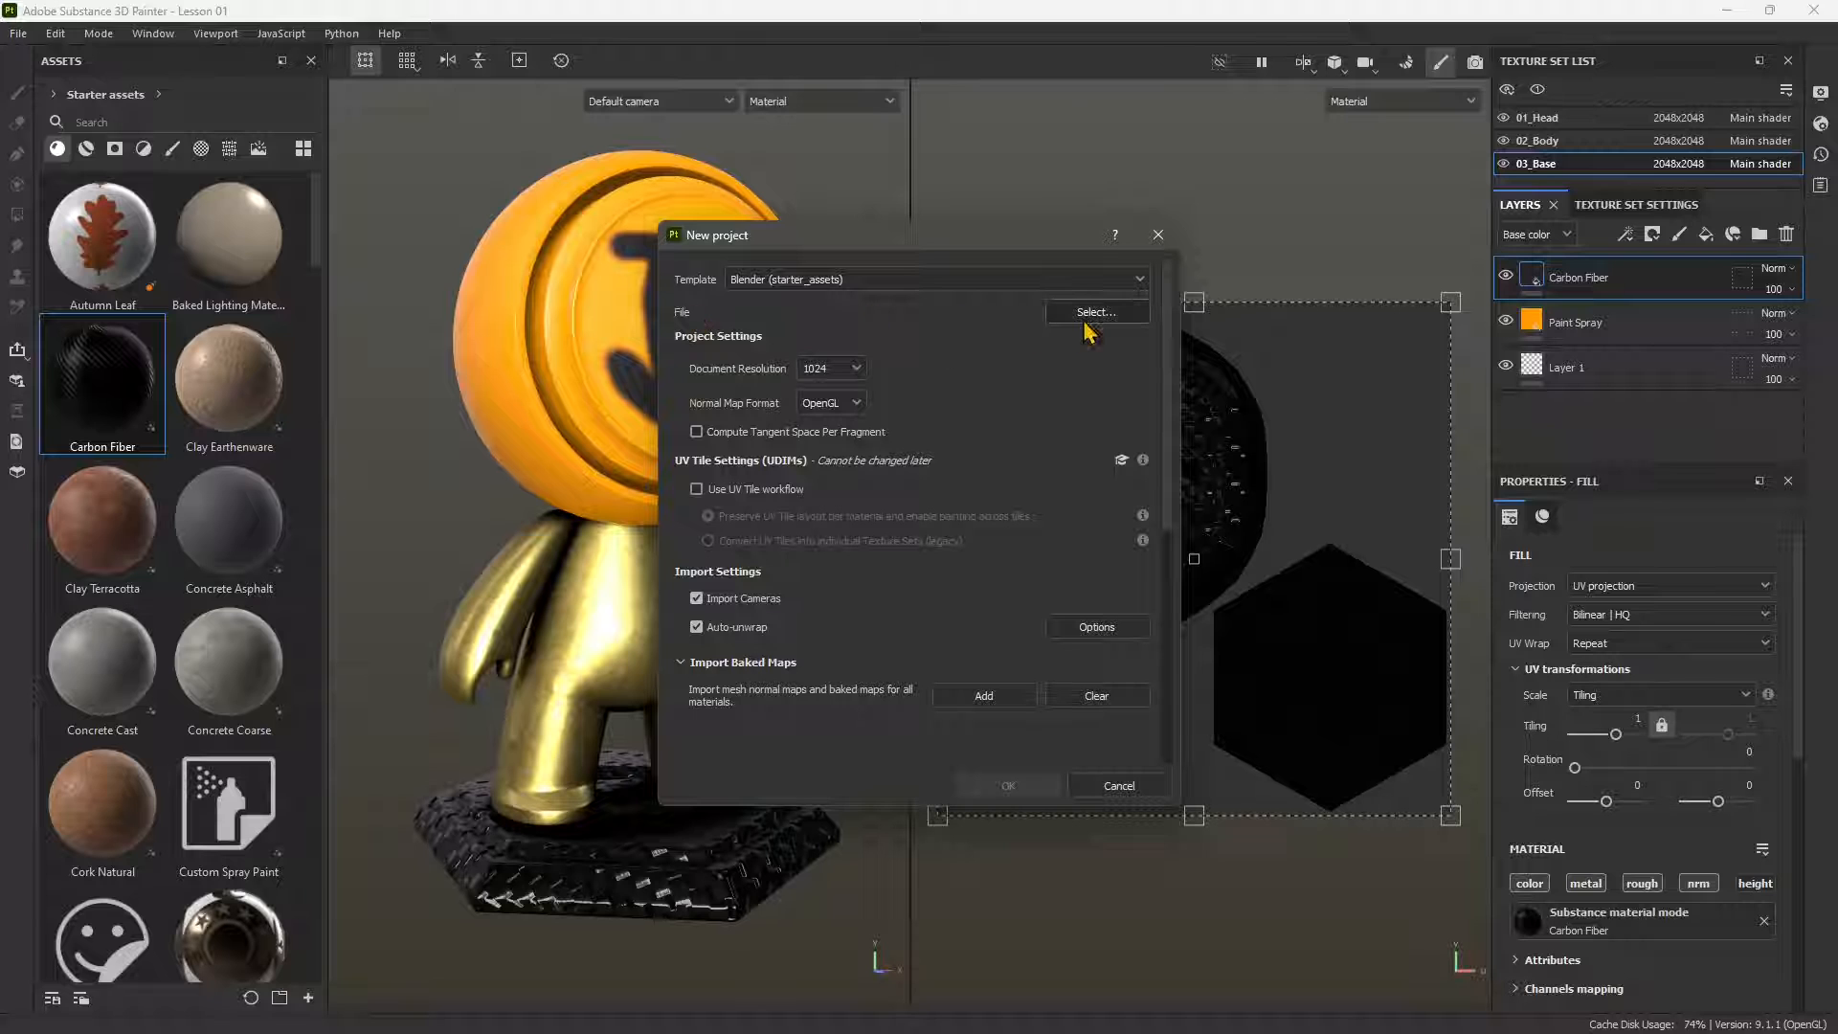
{"action": "left_click", "coordinate": [1121, 324]}
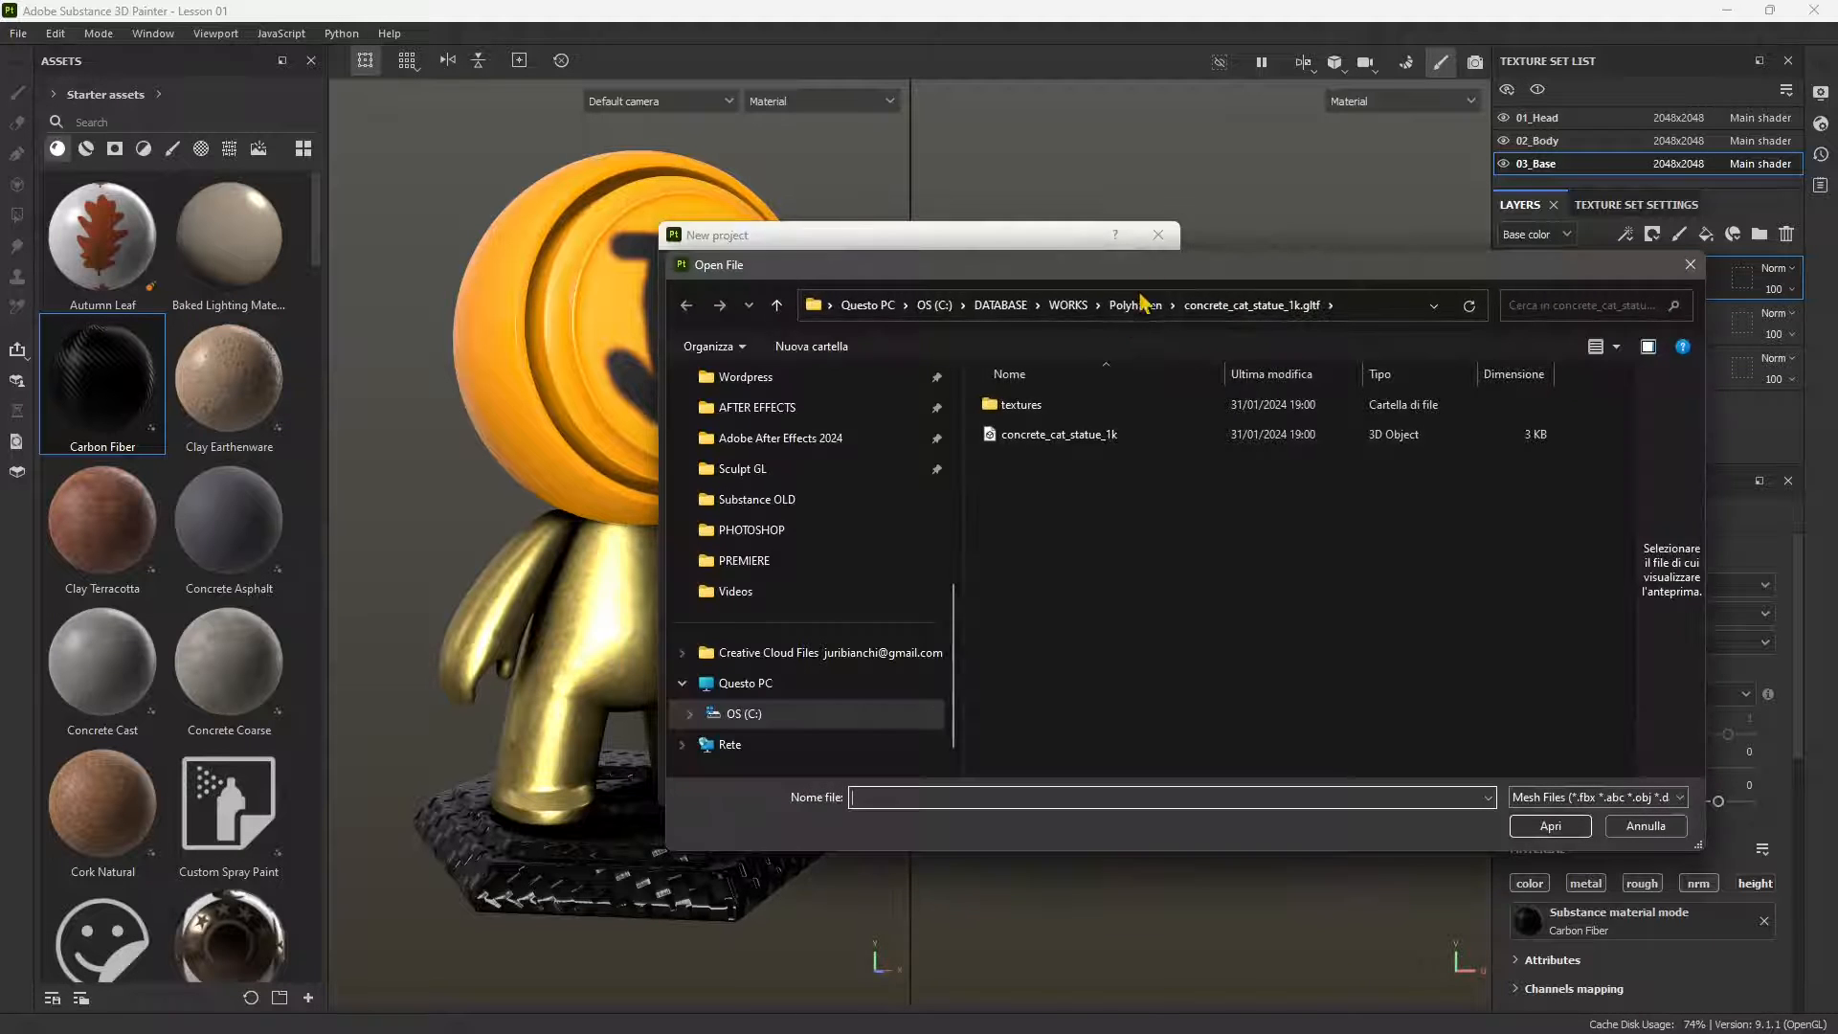
{"action": "left_click_drag", "start_coordinate": [1156, 277], "coordinate": [938, 253]}
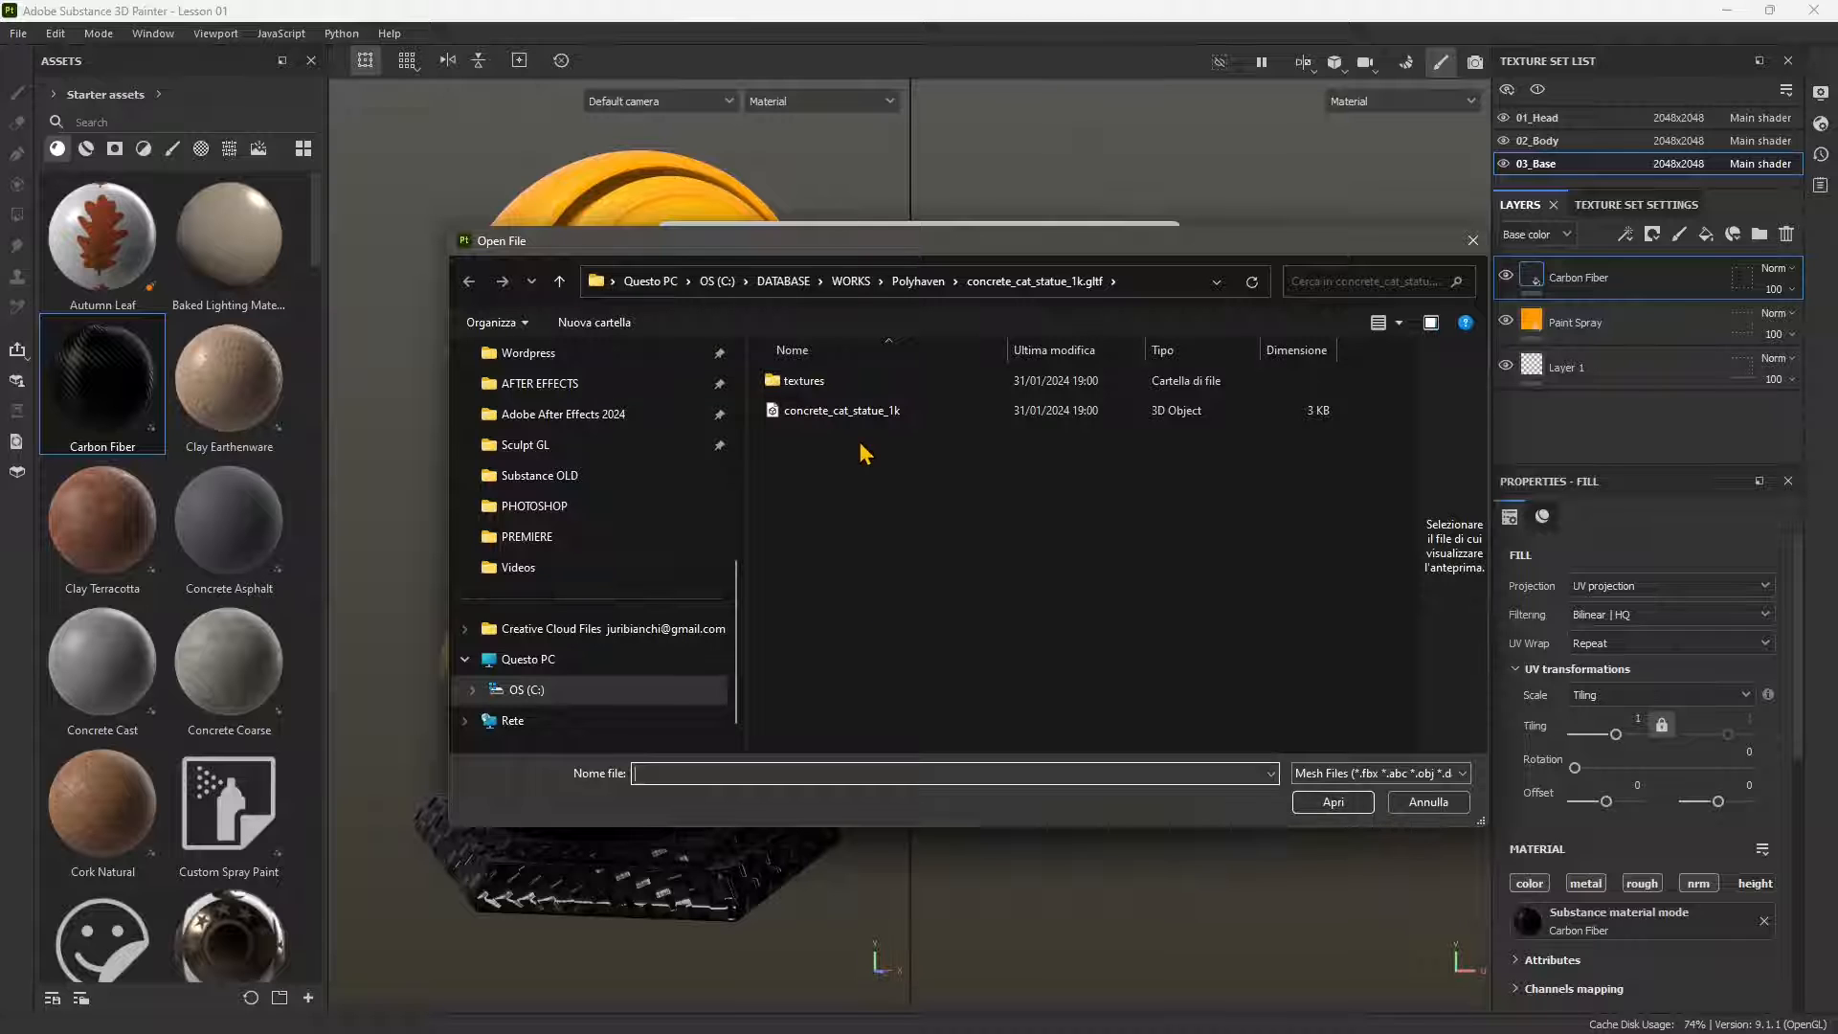
{"action": "left_click", "coordinate": [917, 281]}
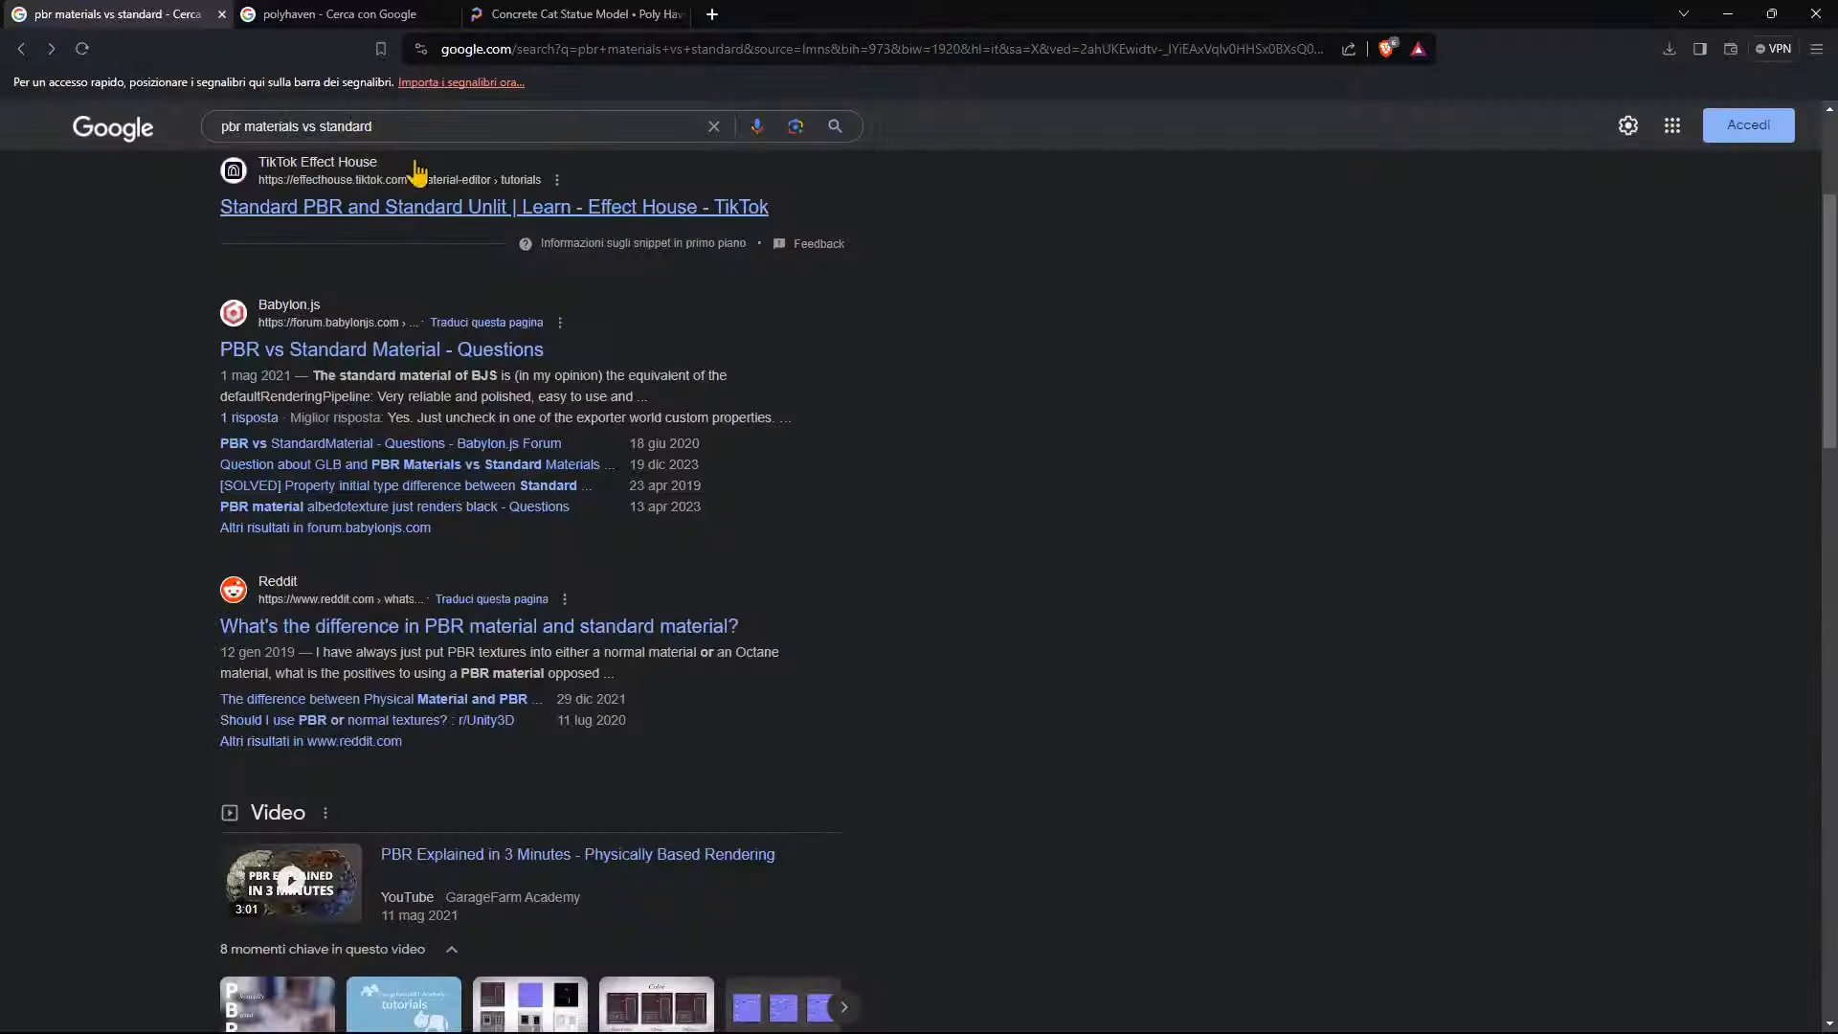
Switch to the web browser, open Poly Haven's Models page from the polyhaven search results and browse the available models
{"action": "left_click", "coordinate": [287, 14]}
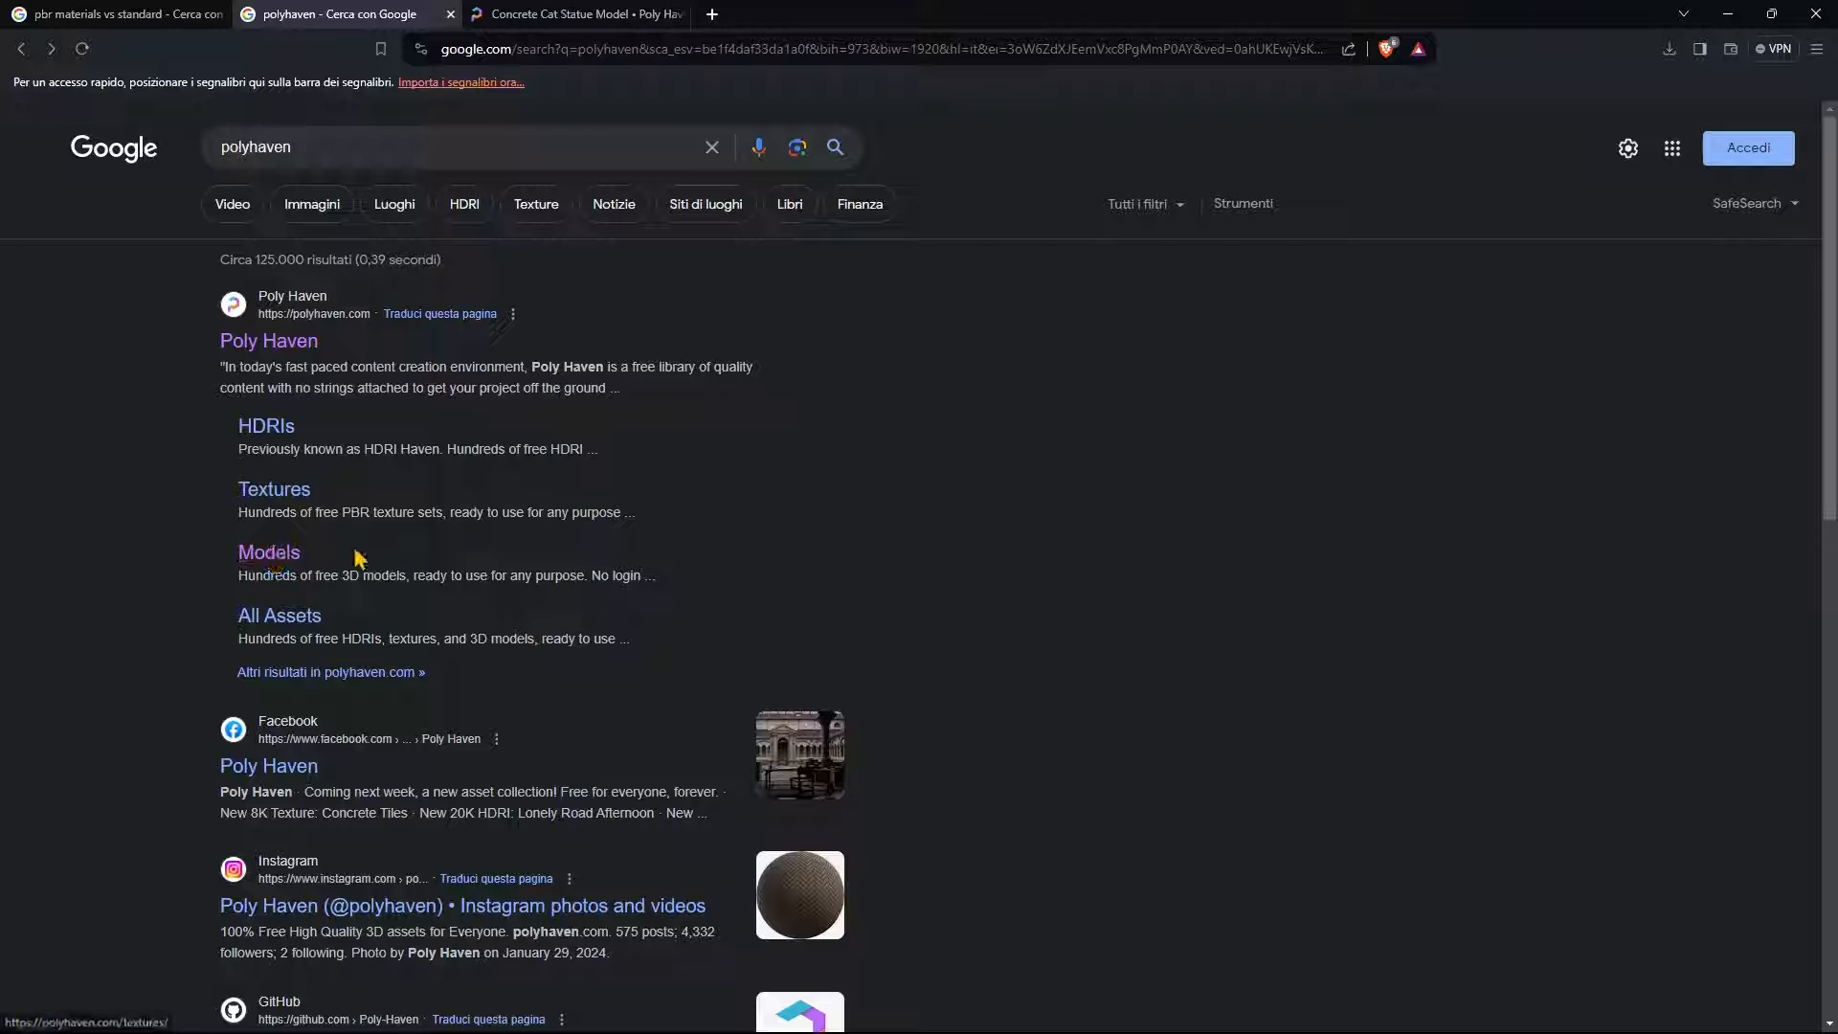
{"action": "left_click", "coordinate": [269, 555]}
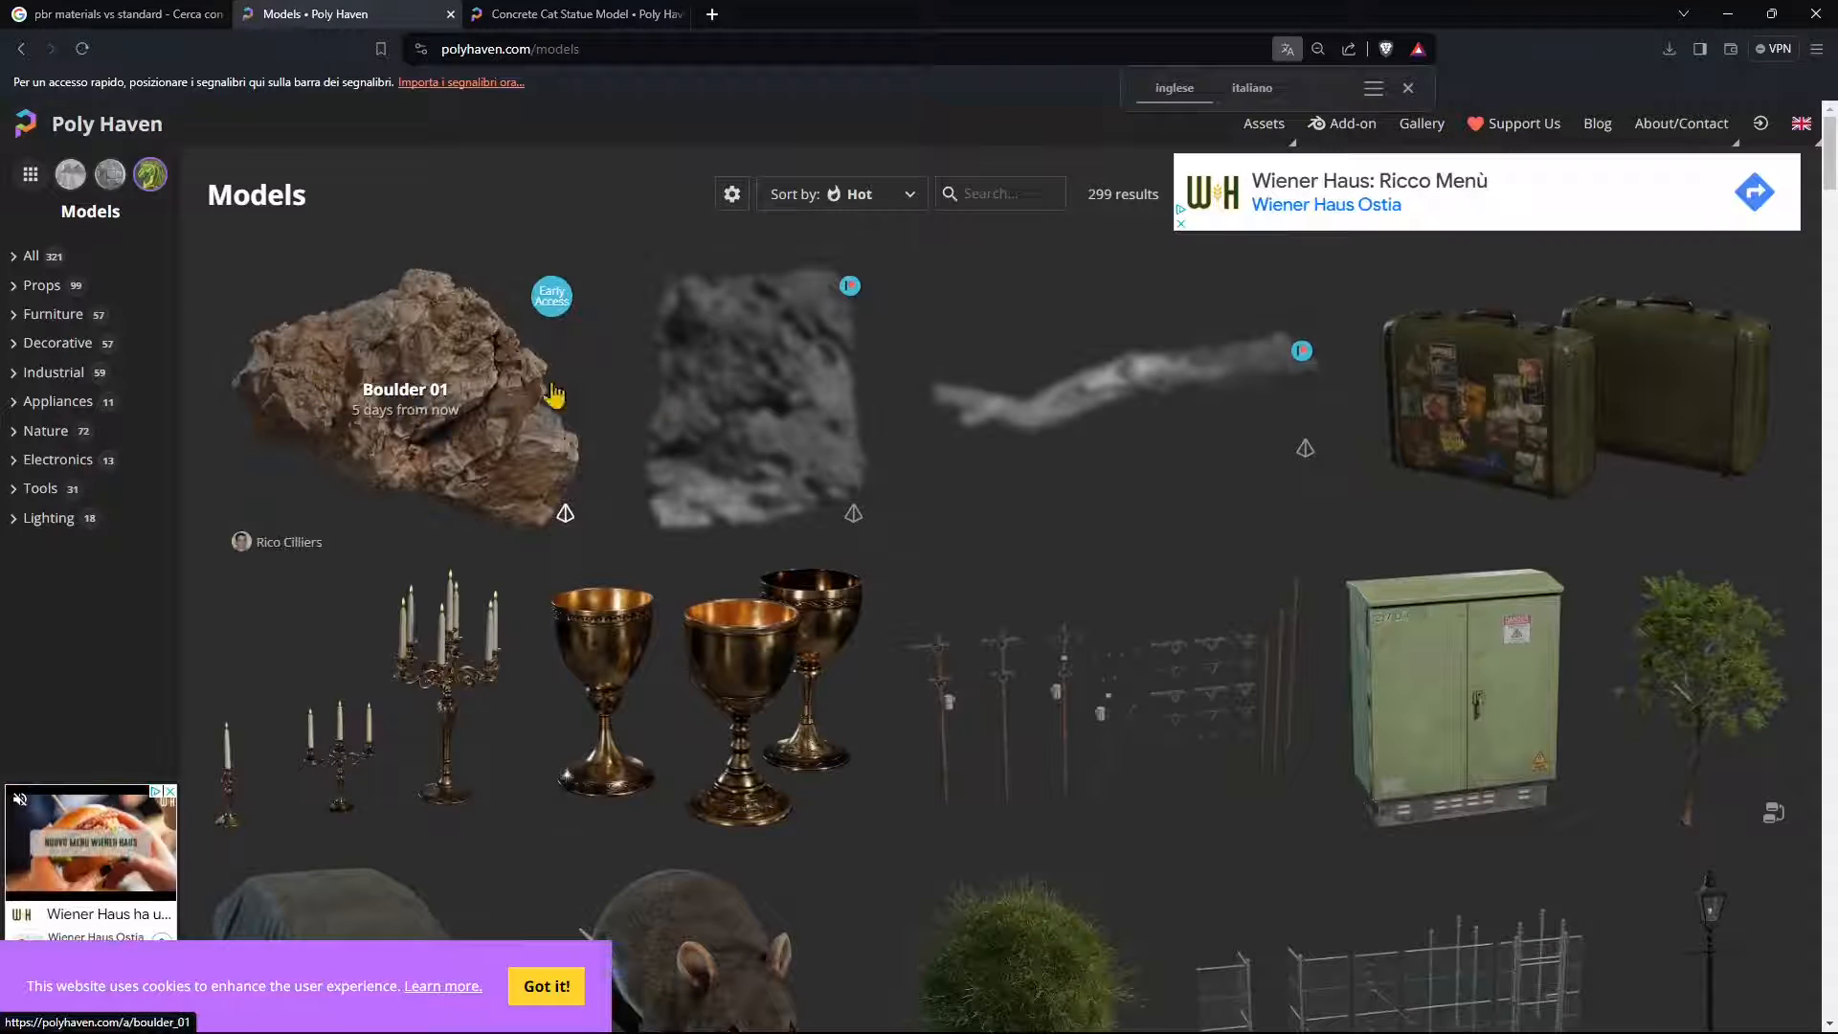
{"action": "scroll", "coordinate": [862, 431], "scroll_direction": "down", "scroll_amount": 1}
{"action": "scroll", "coordinate": [1078, 581], "scroll_direction": "down", "scroll_amount": 7}
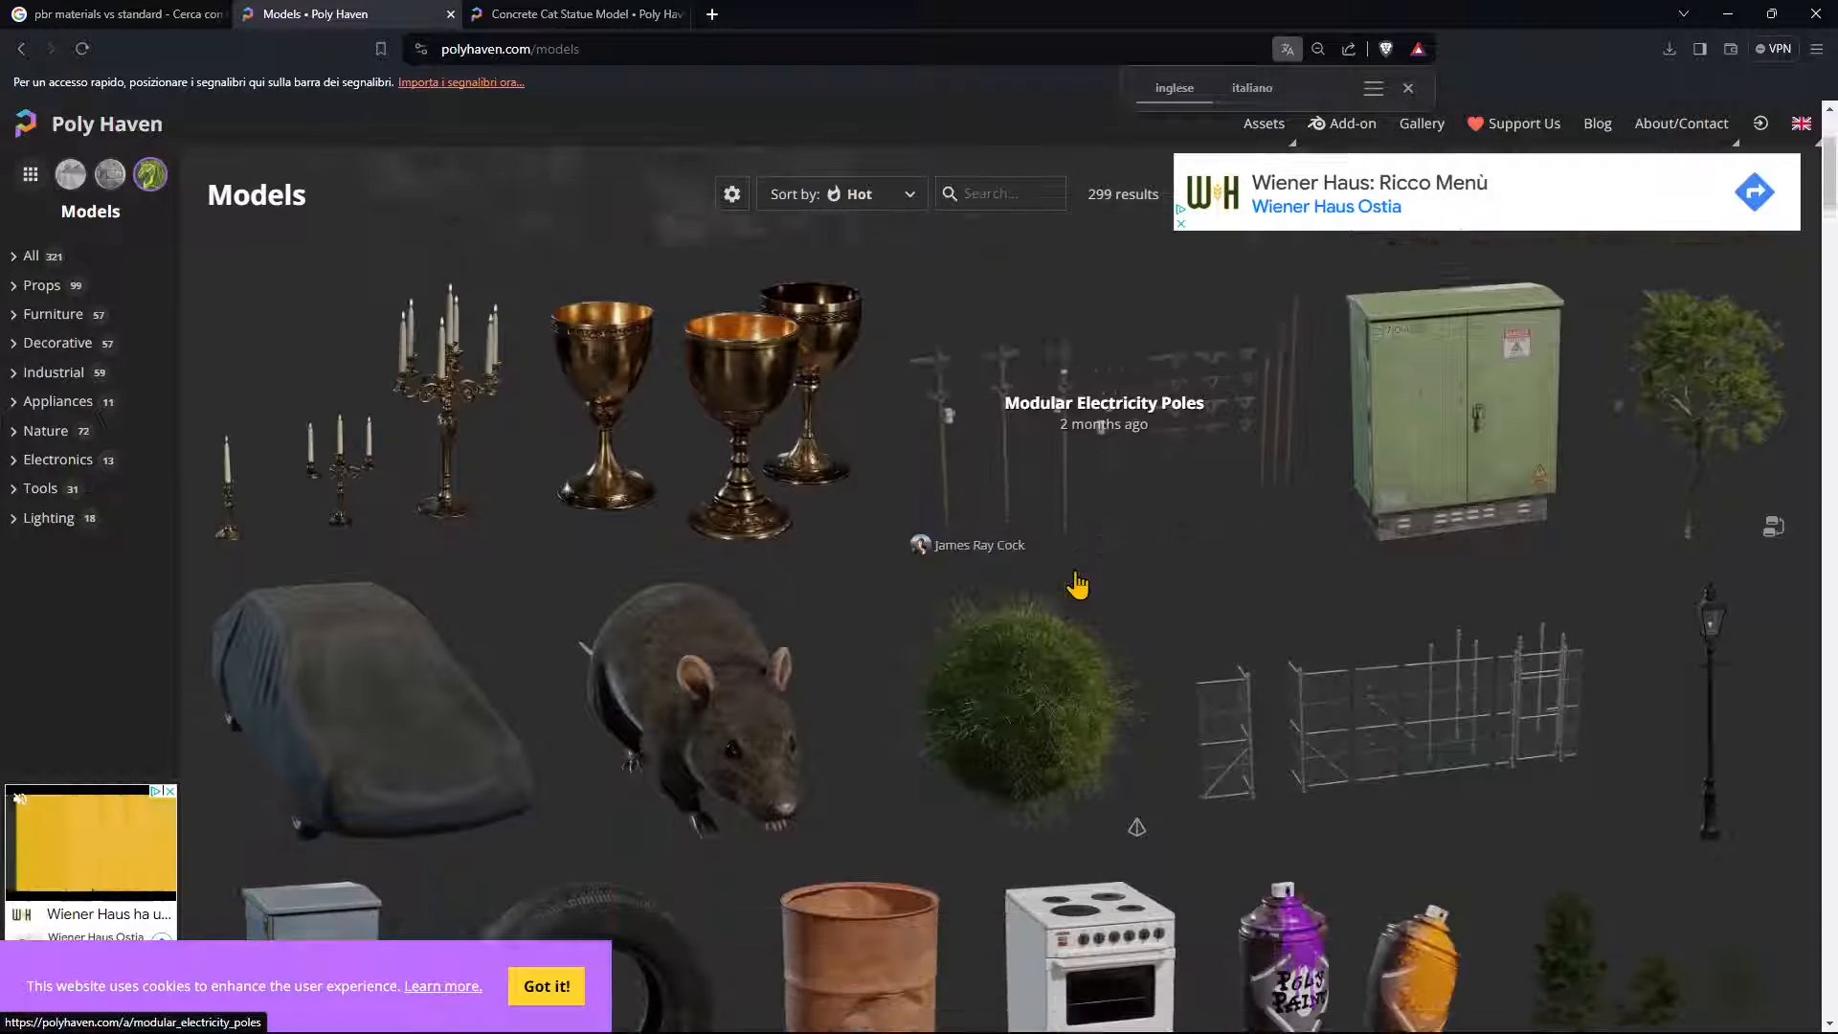
{"action": "scroll", "coordinate": [1074, 579], "scroll_direction": "down", "scroll_amount": 3}
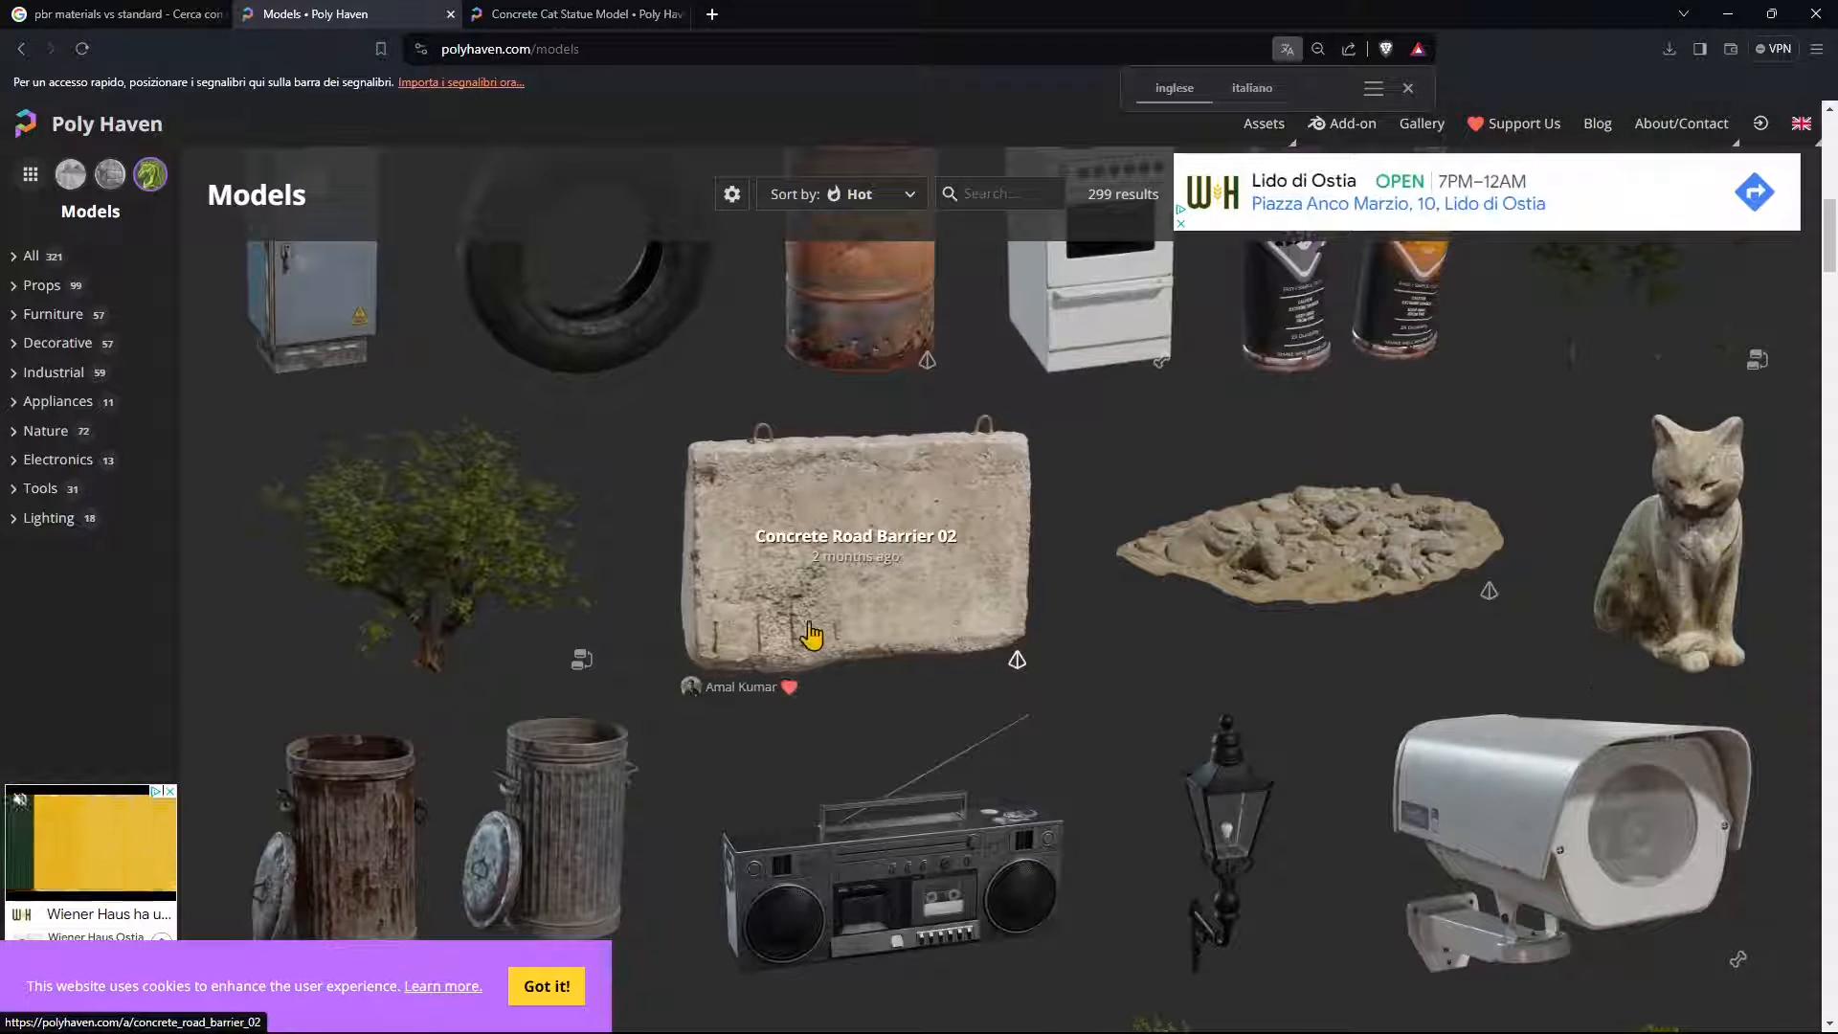
{"action": "scroll", "coordinate": [813, 636], "scroll_direction": "down", "scroll_amount": 4}
{"action": "scroll", "coordinate": [771, 594], "scroll_direction": "down", "scroll_amount": 9}
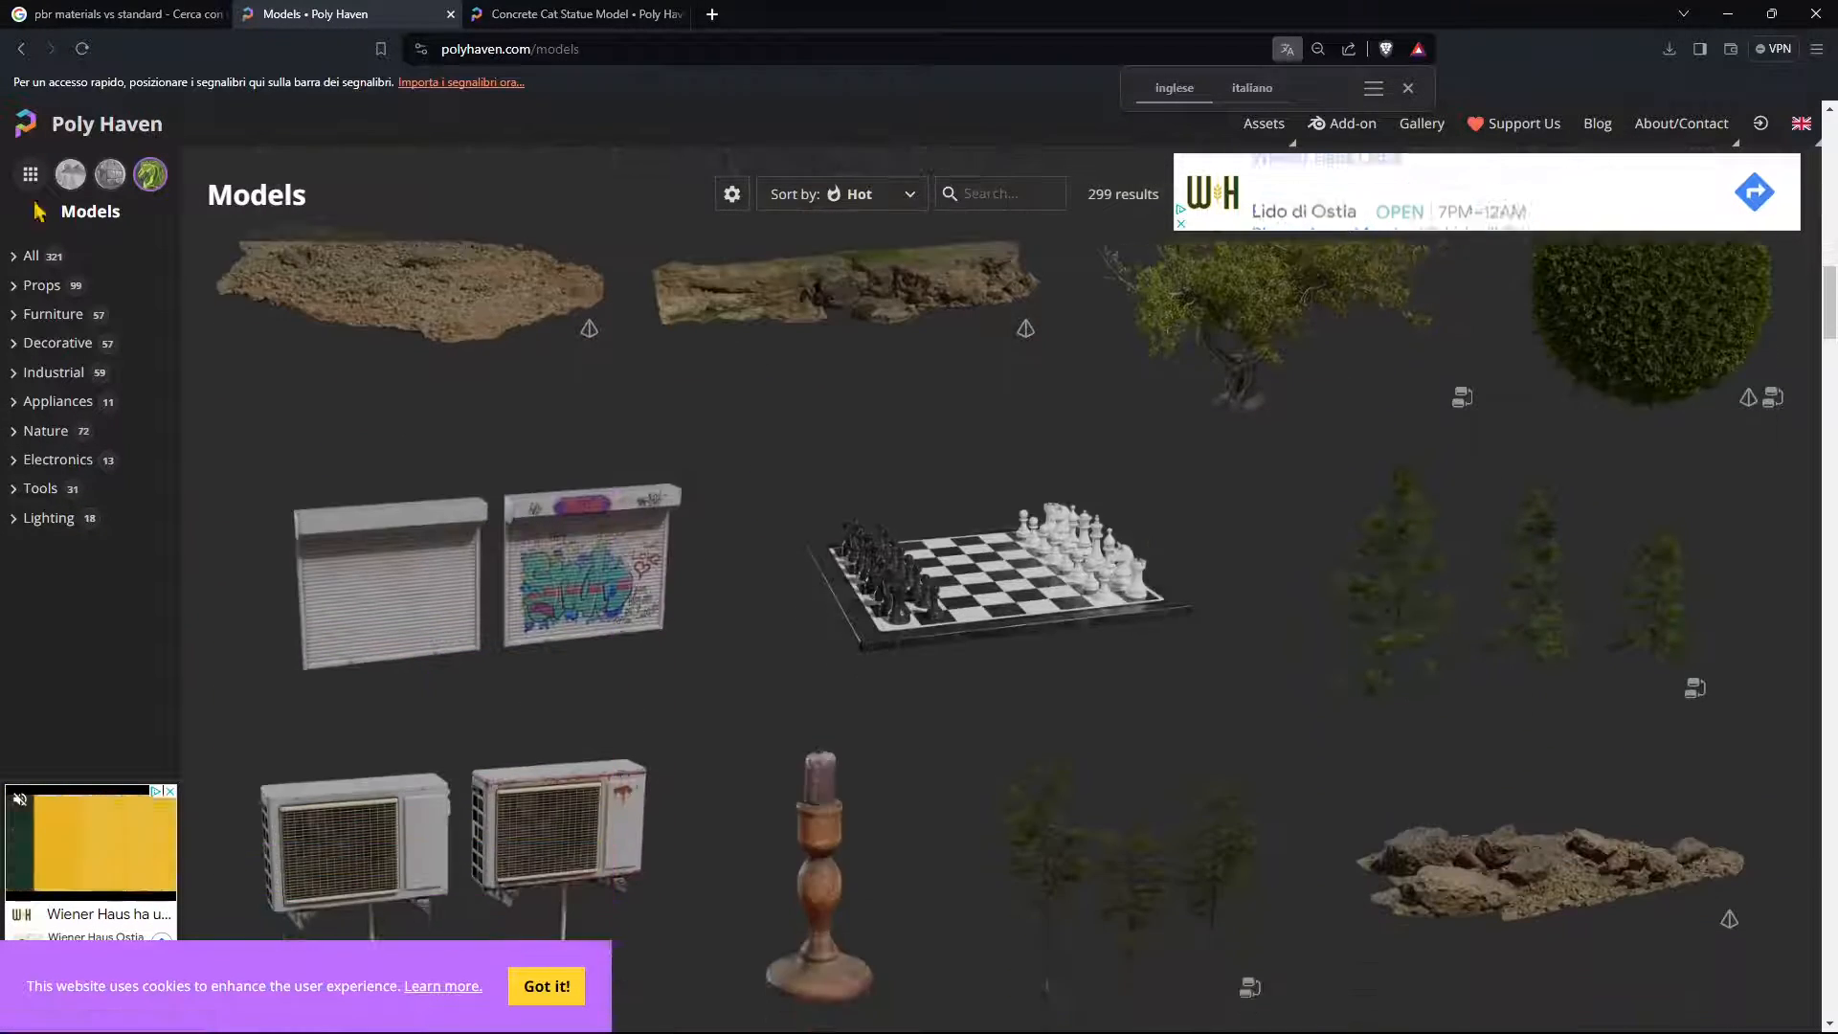
{"action": "scroll", "coordinate": [1340, 531], "scroll_direction": "down", "scroll_amount": 6}
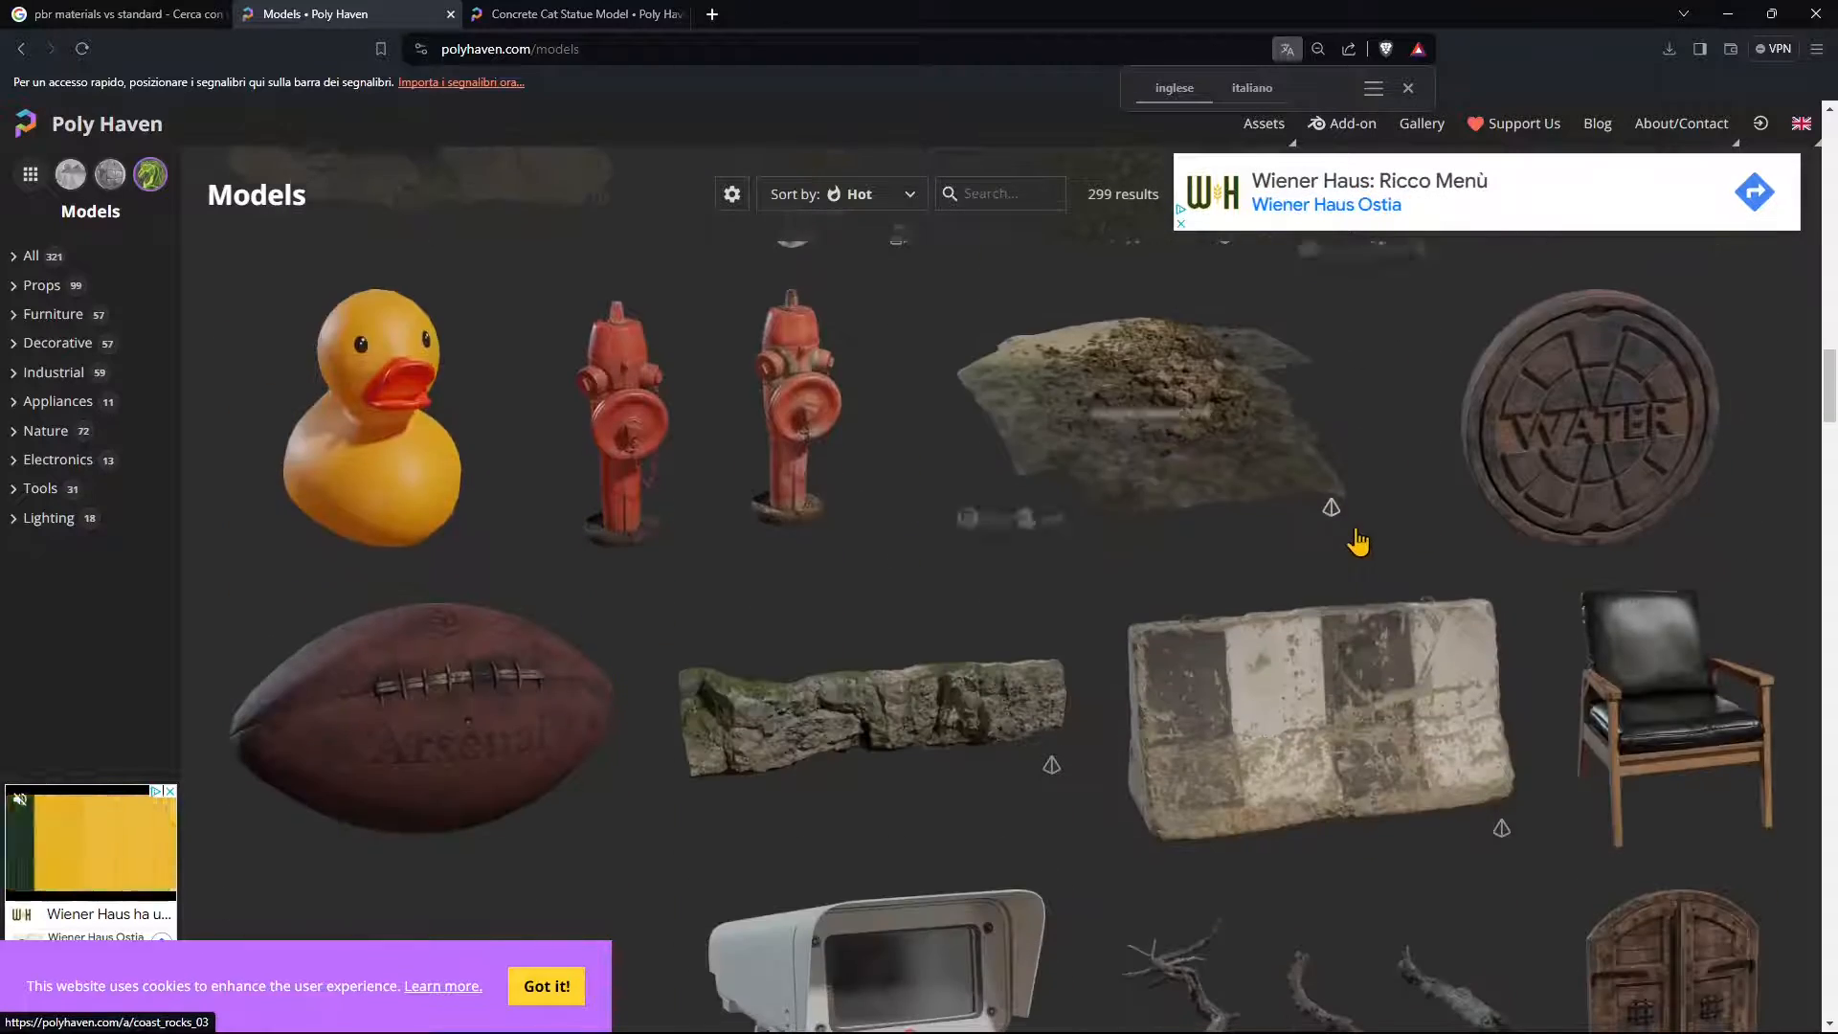
{"action": "scroll", "coordinate": [1431, 572], "scroll_direction": "down", "scroll_amount": 9}
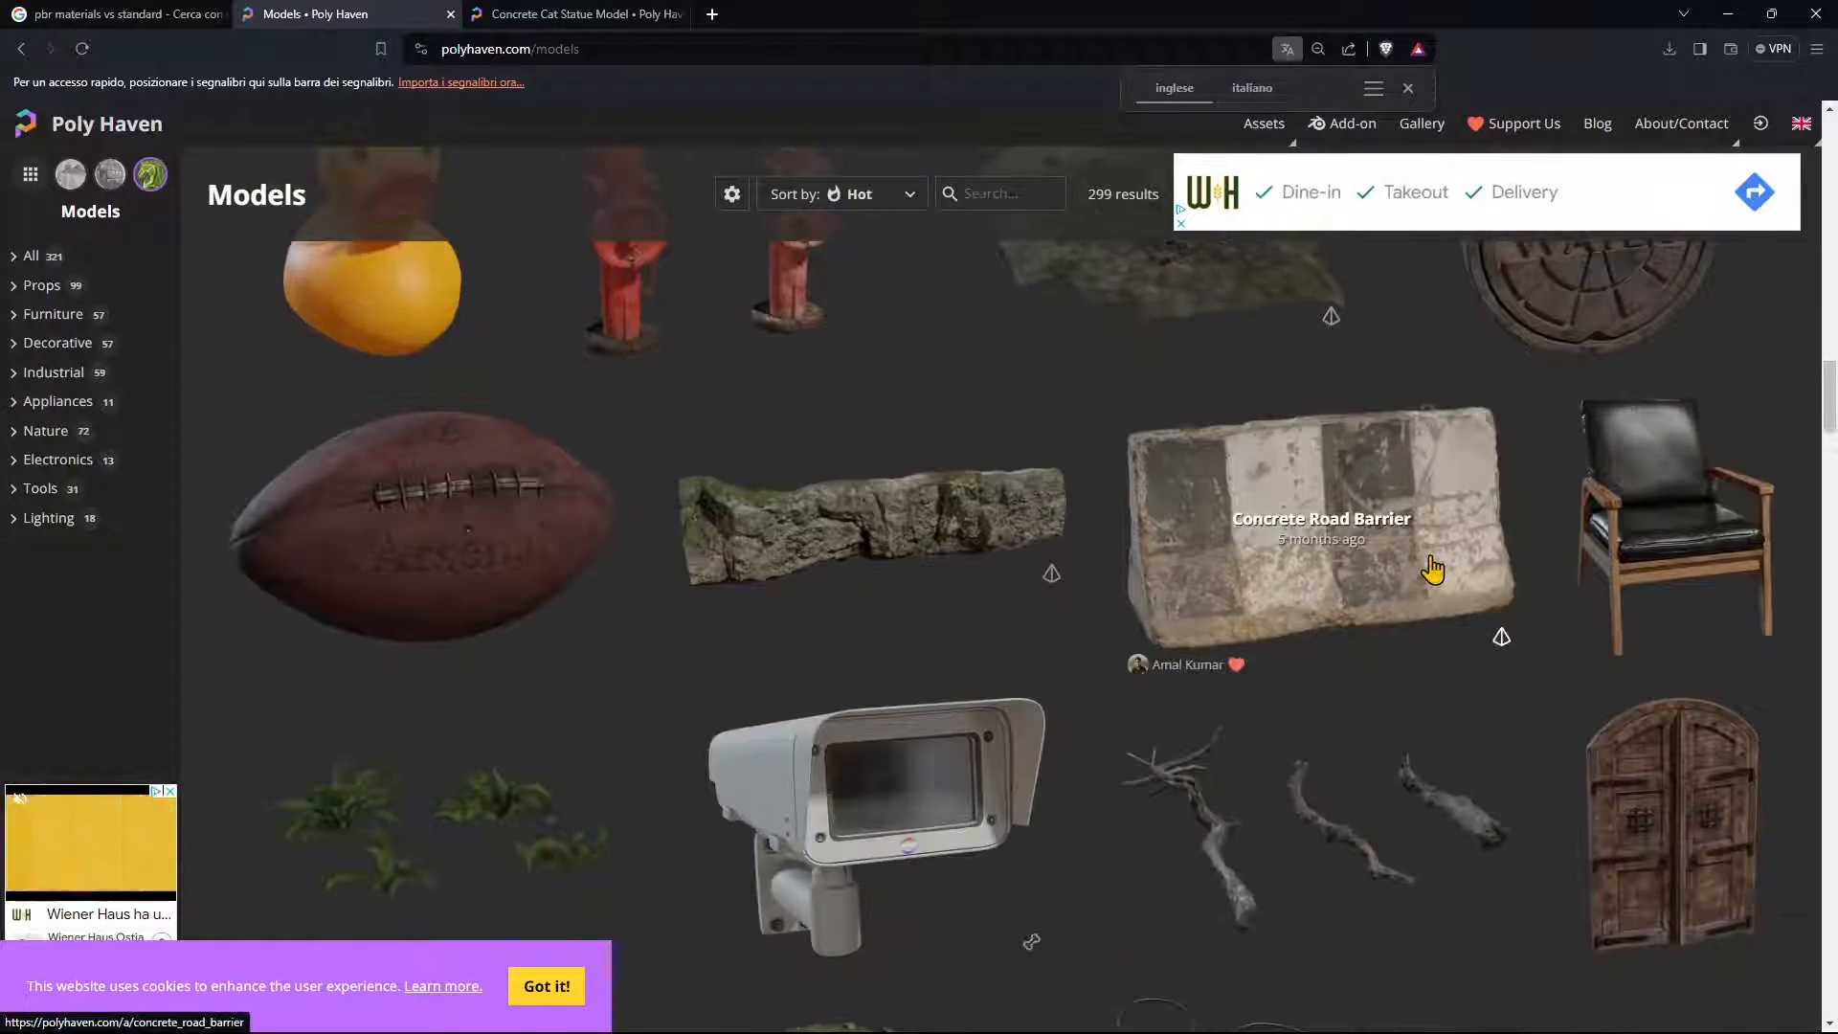
{"action": "scroll", "coordinate": [1048, 572], "scroll_direction": "down", "scroll_amount": 14}
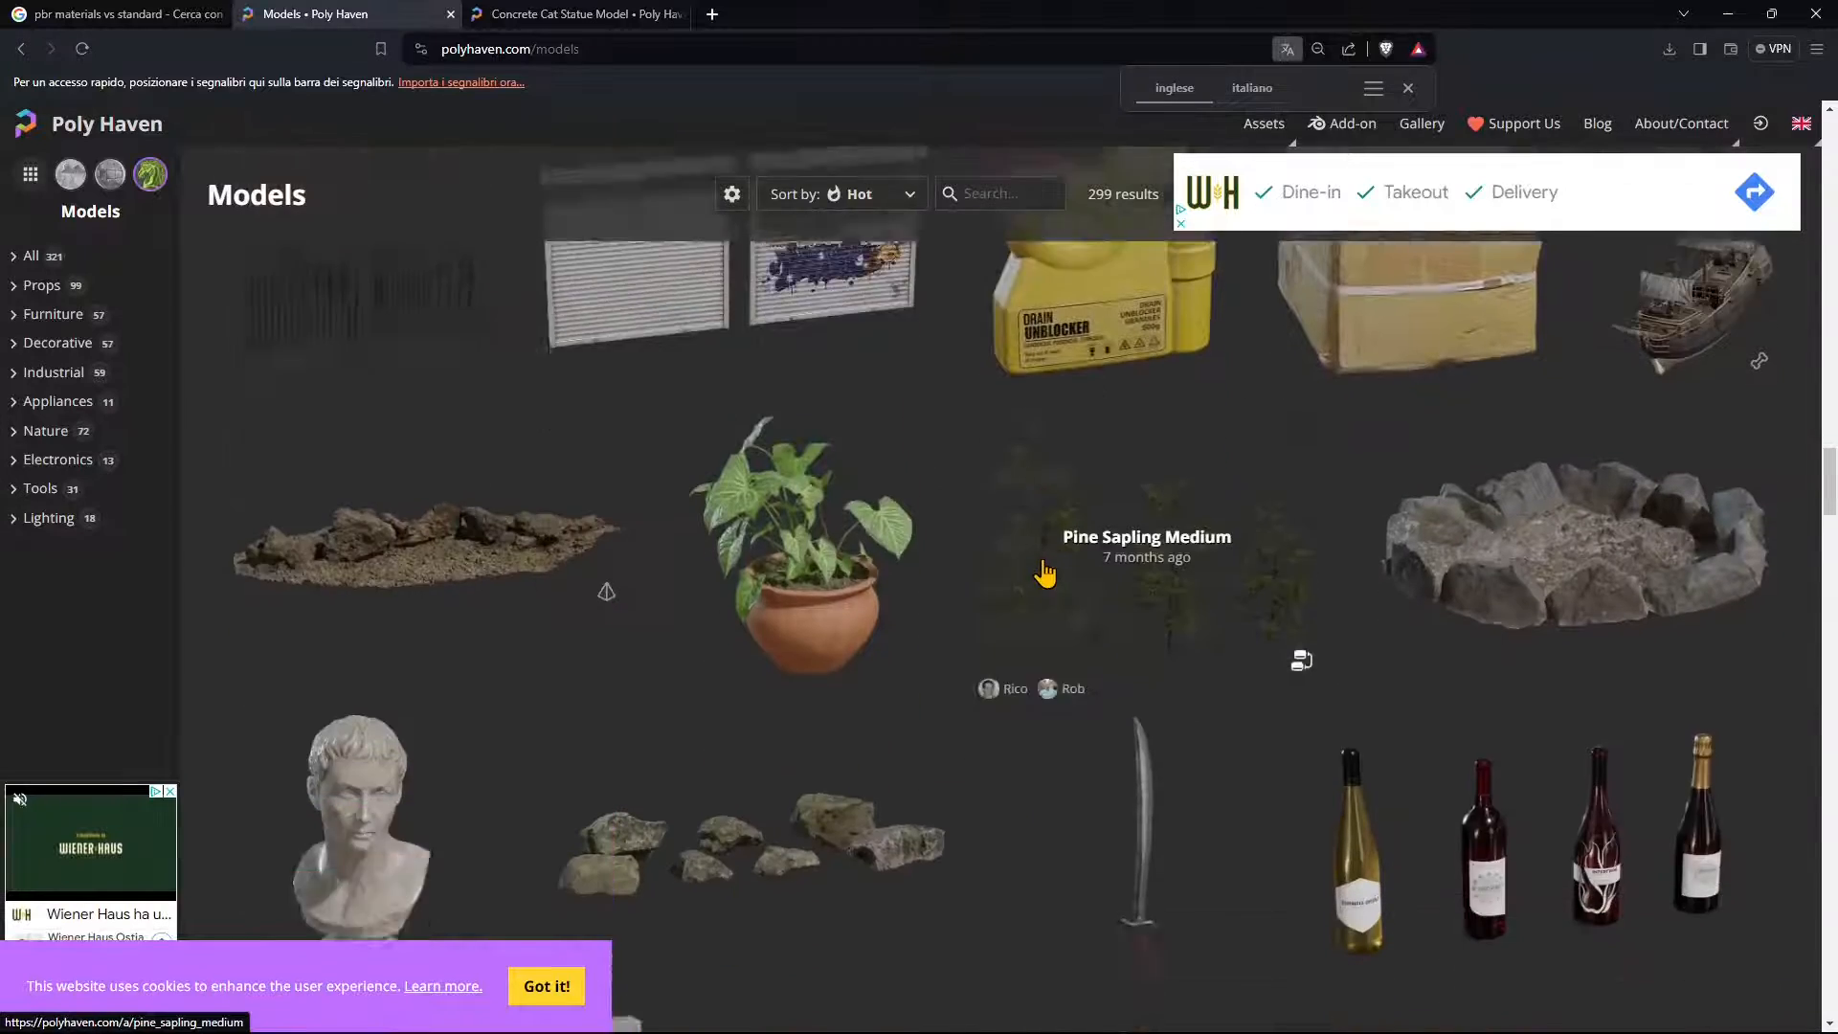
{"action": "scroll", "coordinate": [1020, 561], "scroll_direction": "up", "scroll_amount": 17}
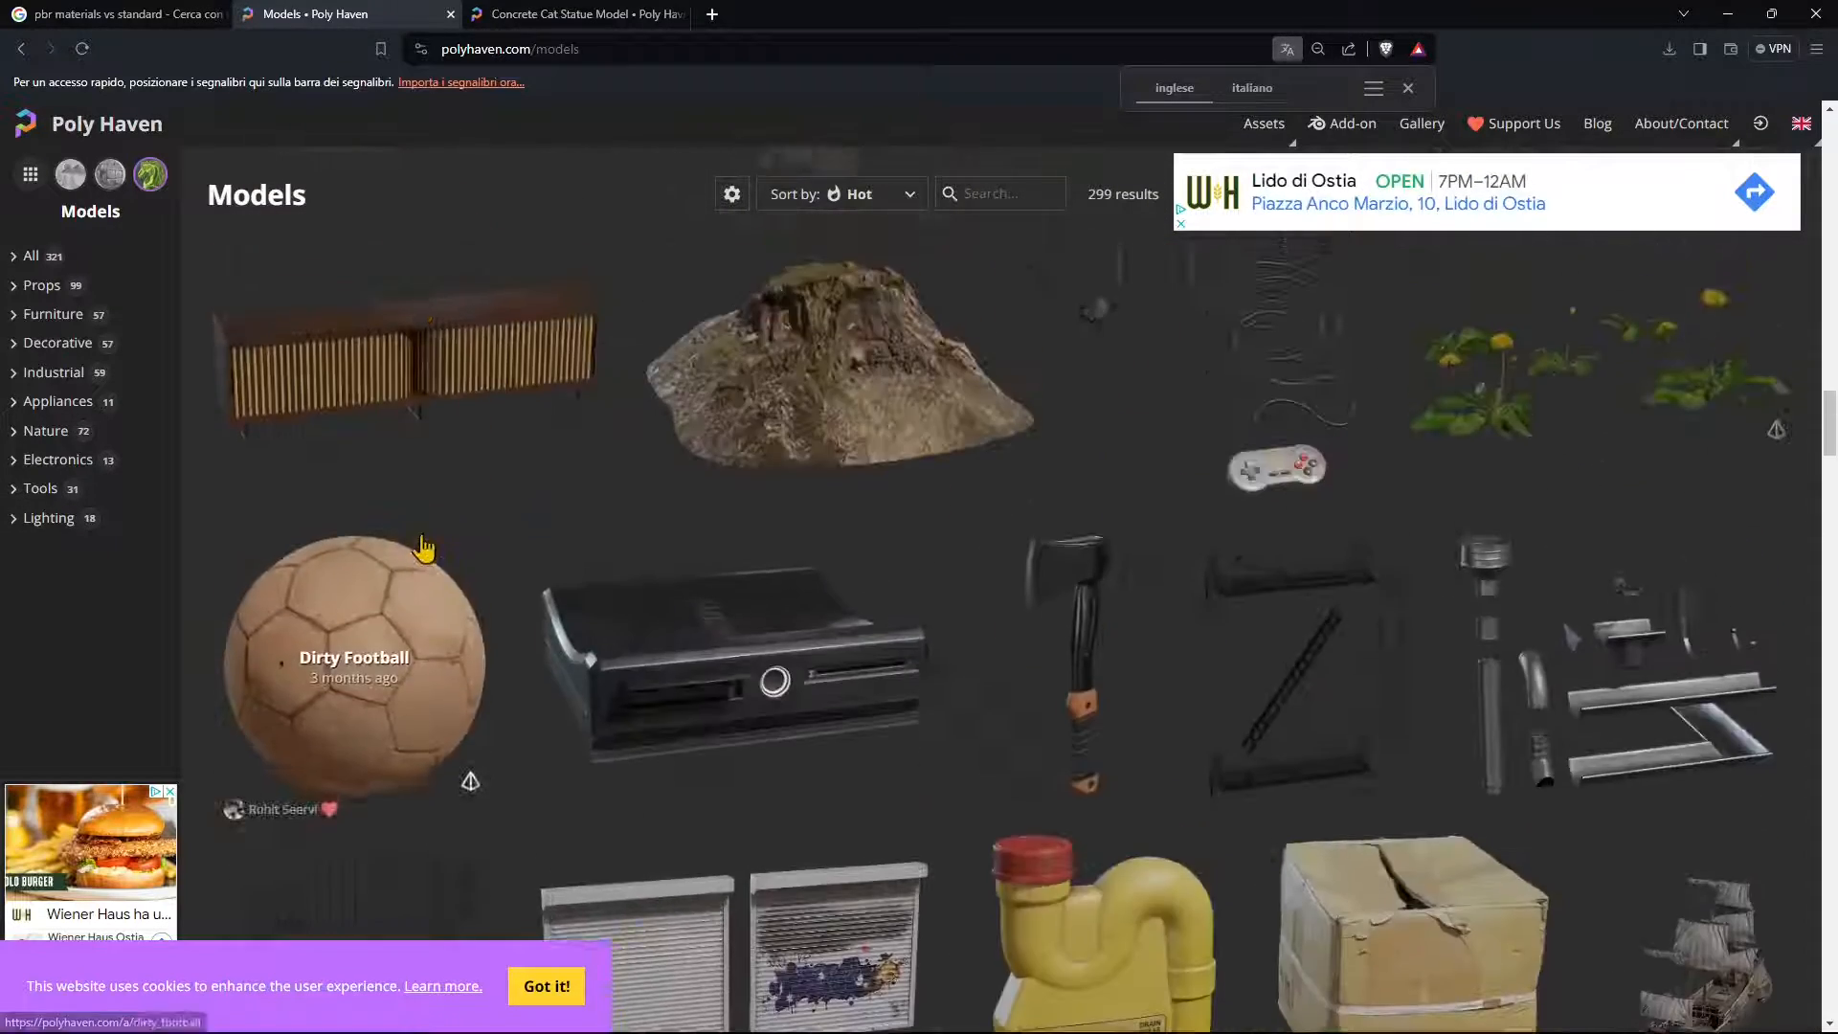
{"action": "scroll", "coordinate": [421, 541], "scroll_direction": "up", "scroll_amount": 4}
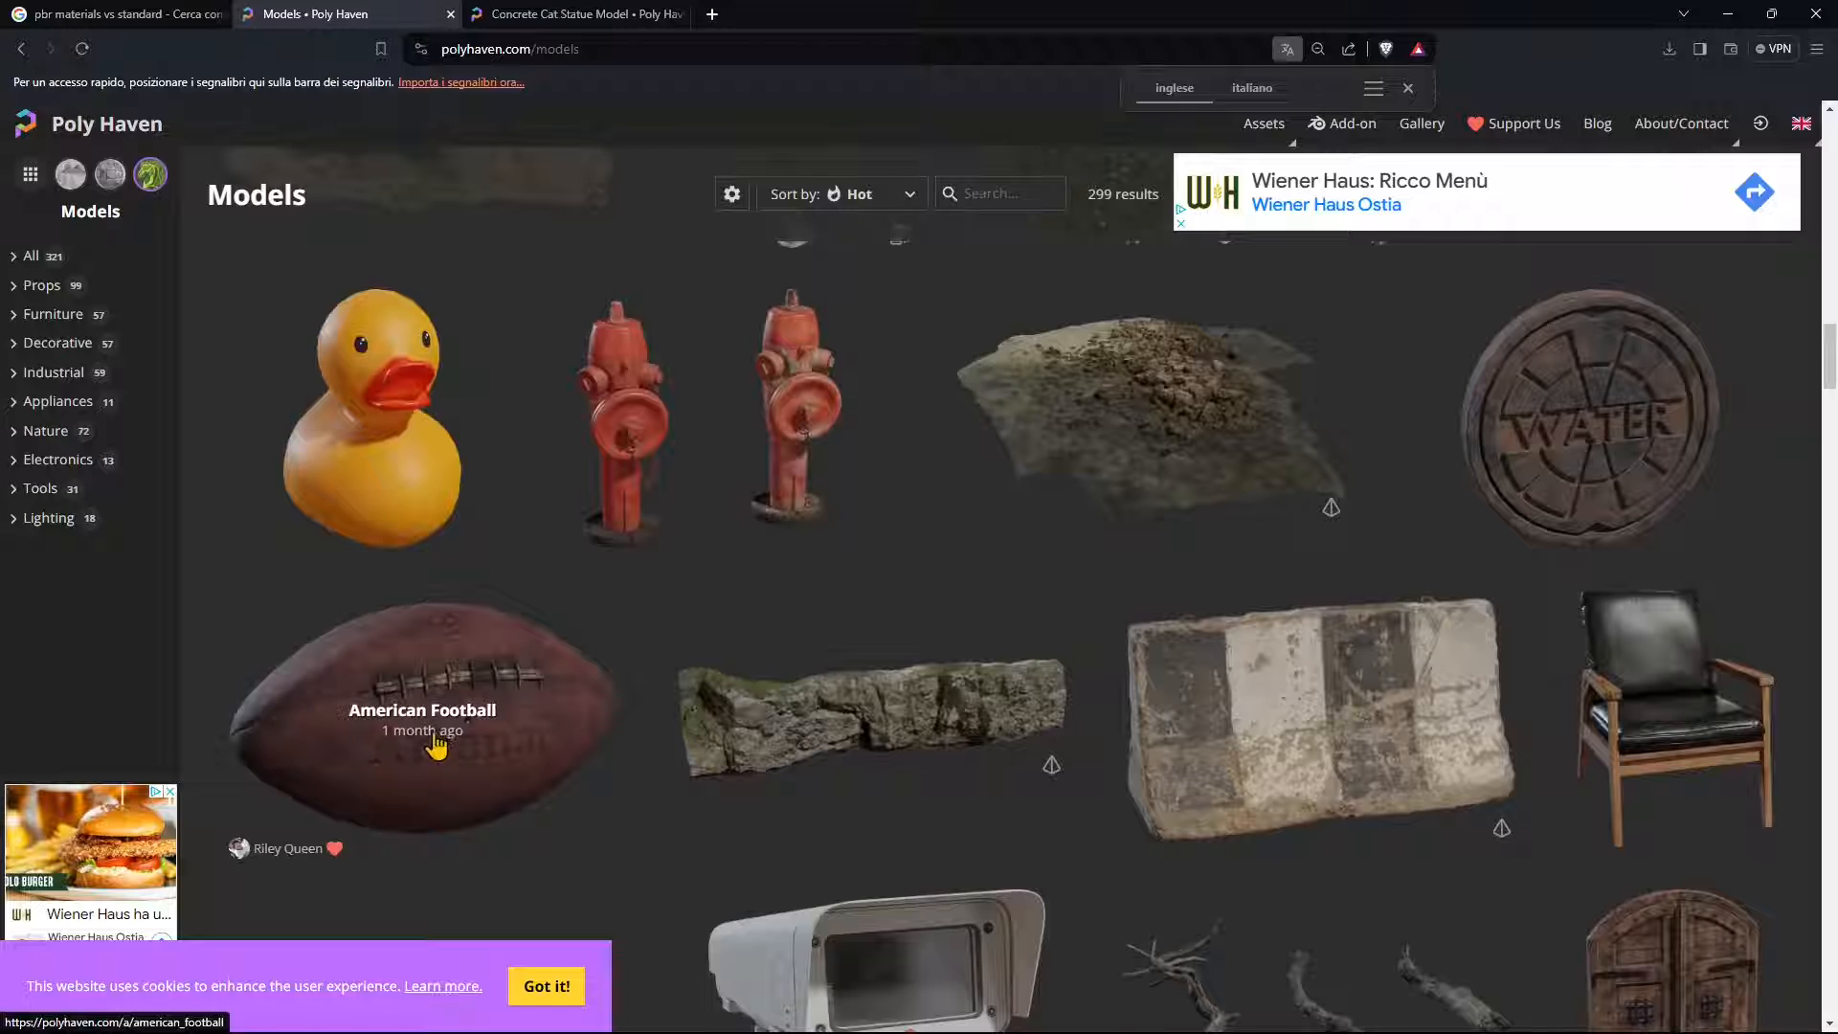
Open the American Football model's page and compare its untextured clay render with the textured one
{"action": "scroll", "coordinate": [435, 747], "scroll_direction": "down", "scroll_amount": 1}
{"action": "left_click", "coordinate": [415, 644]}
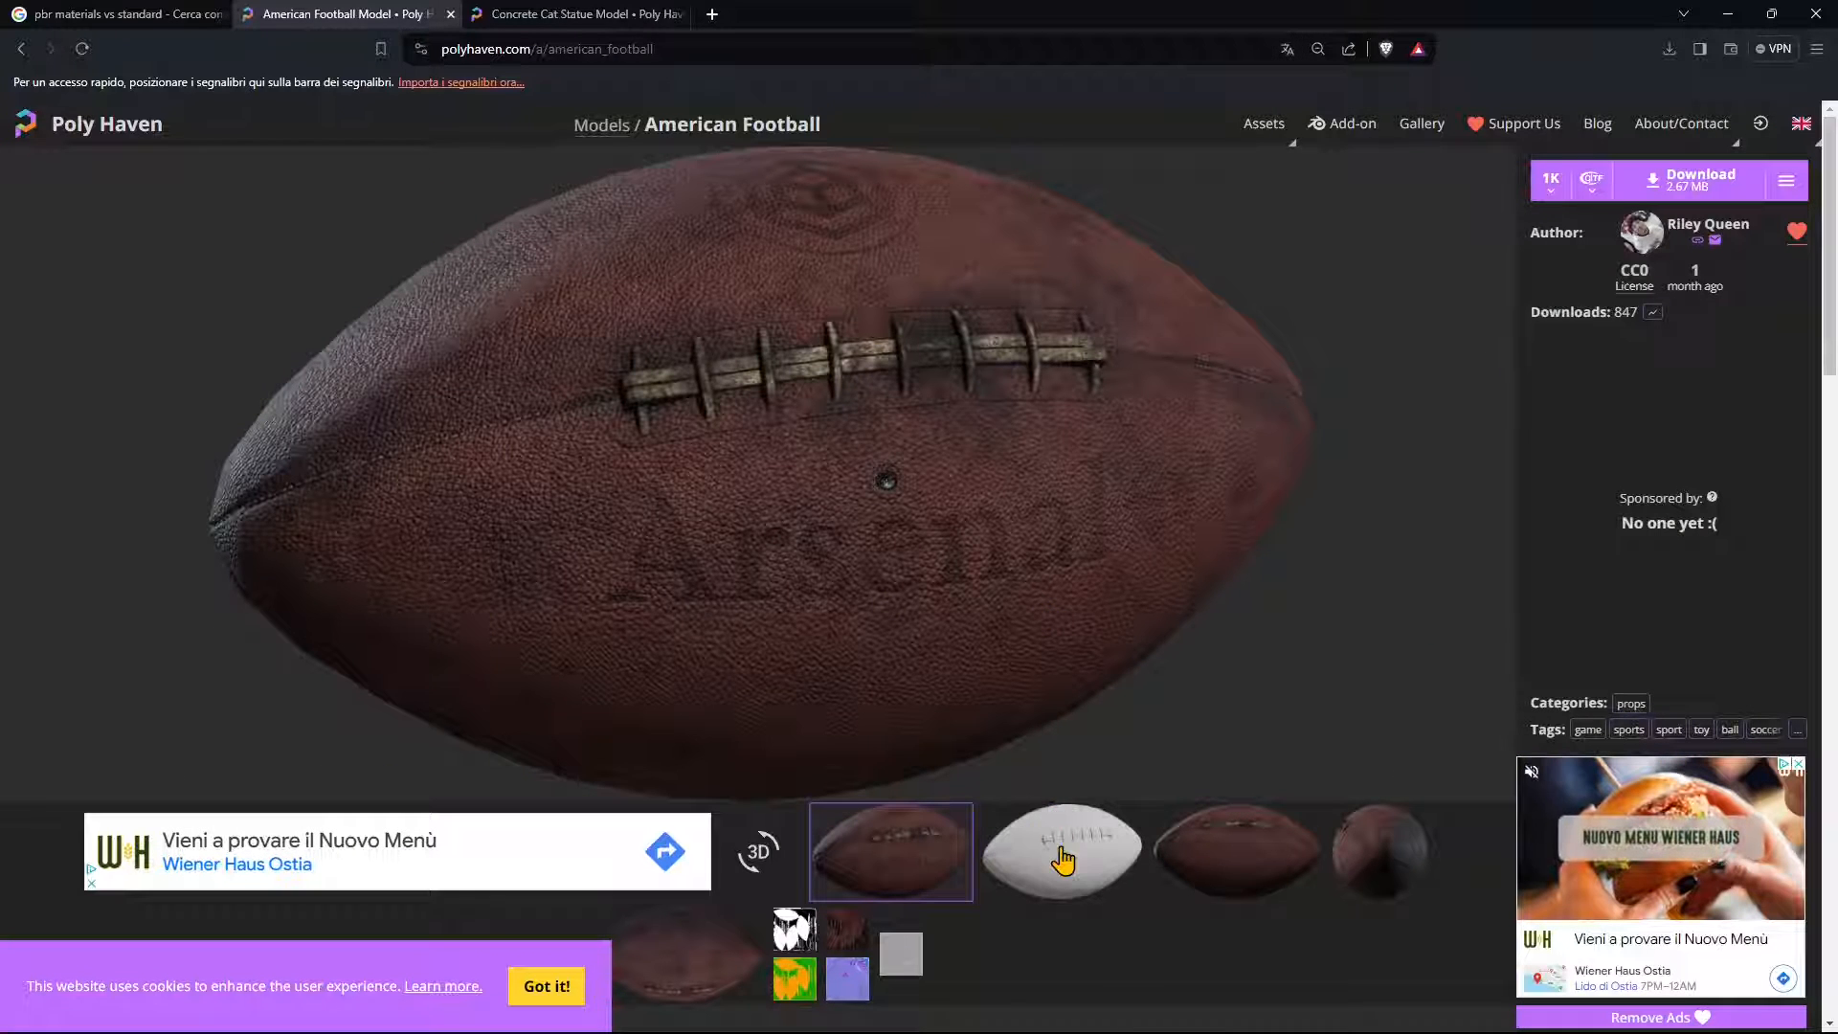
{"action": "left_click", "coordinate": [1057, 855]}
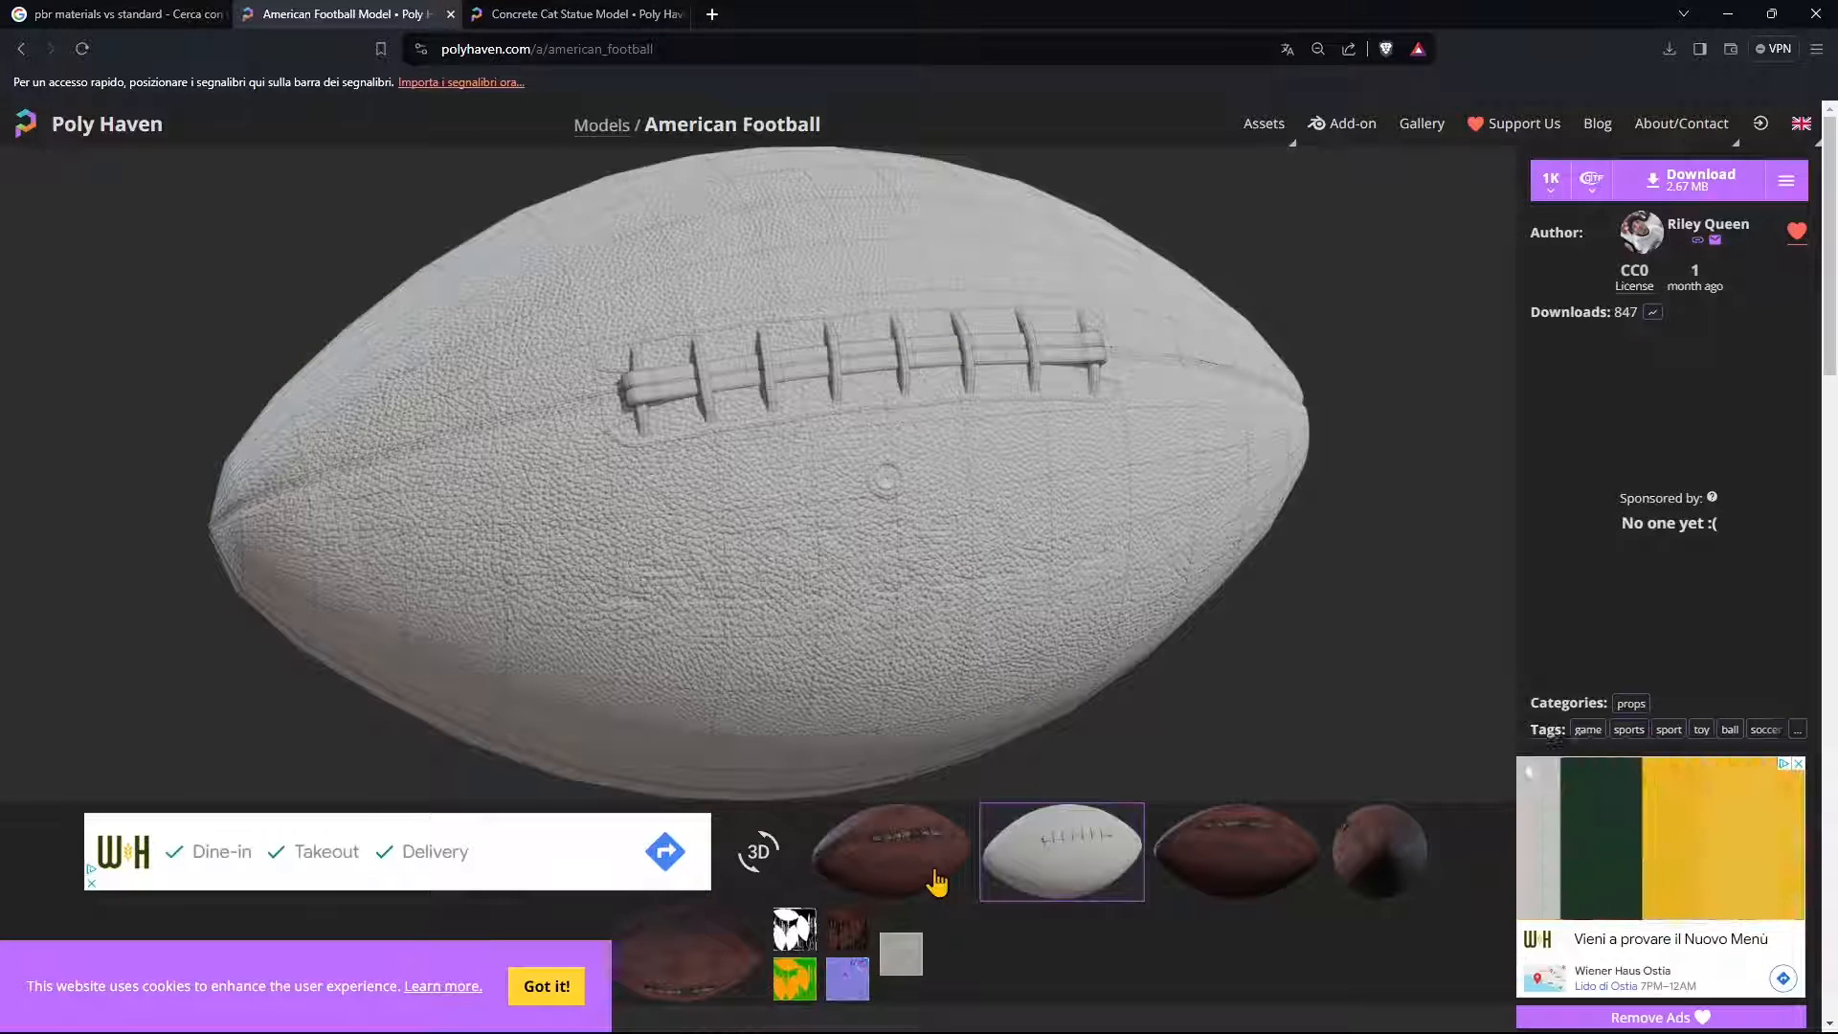
{"action": "left_click", "coordinate": [936, 880]}
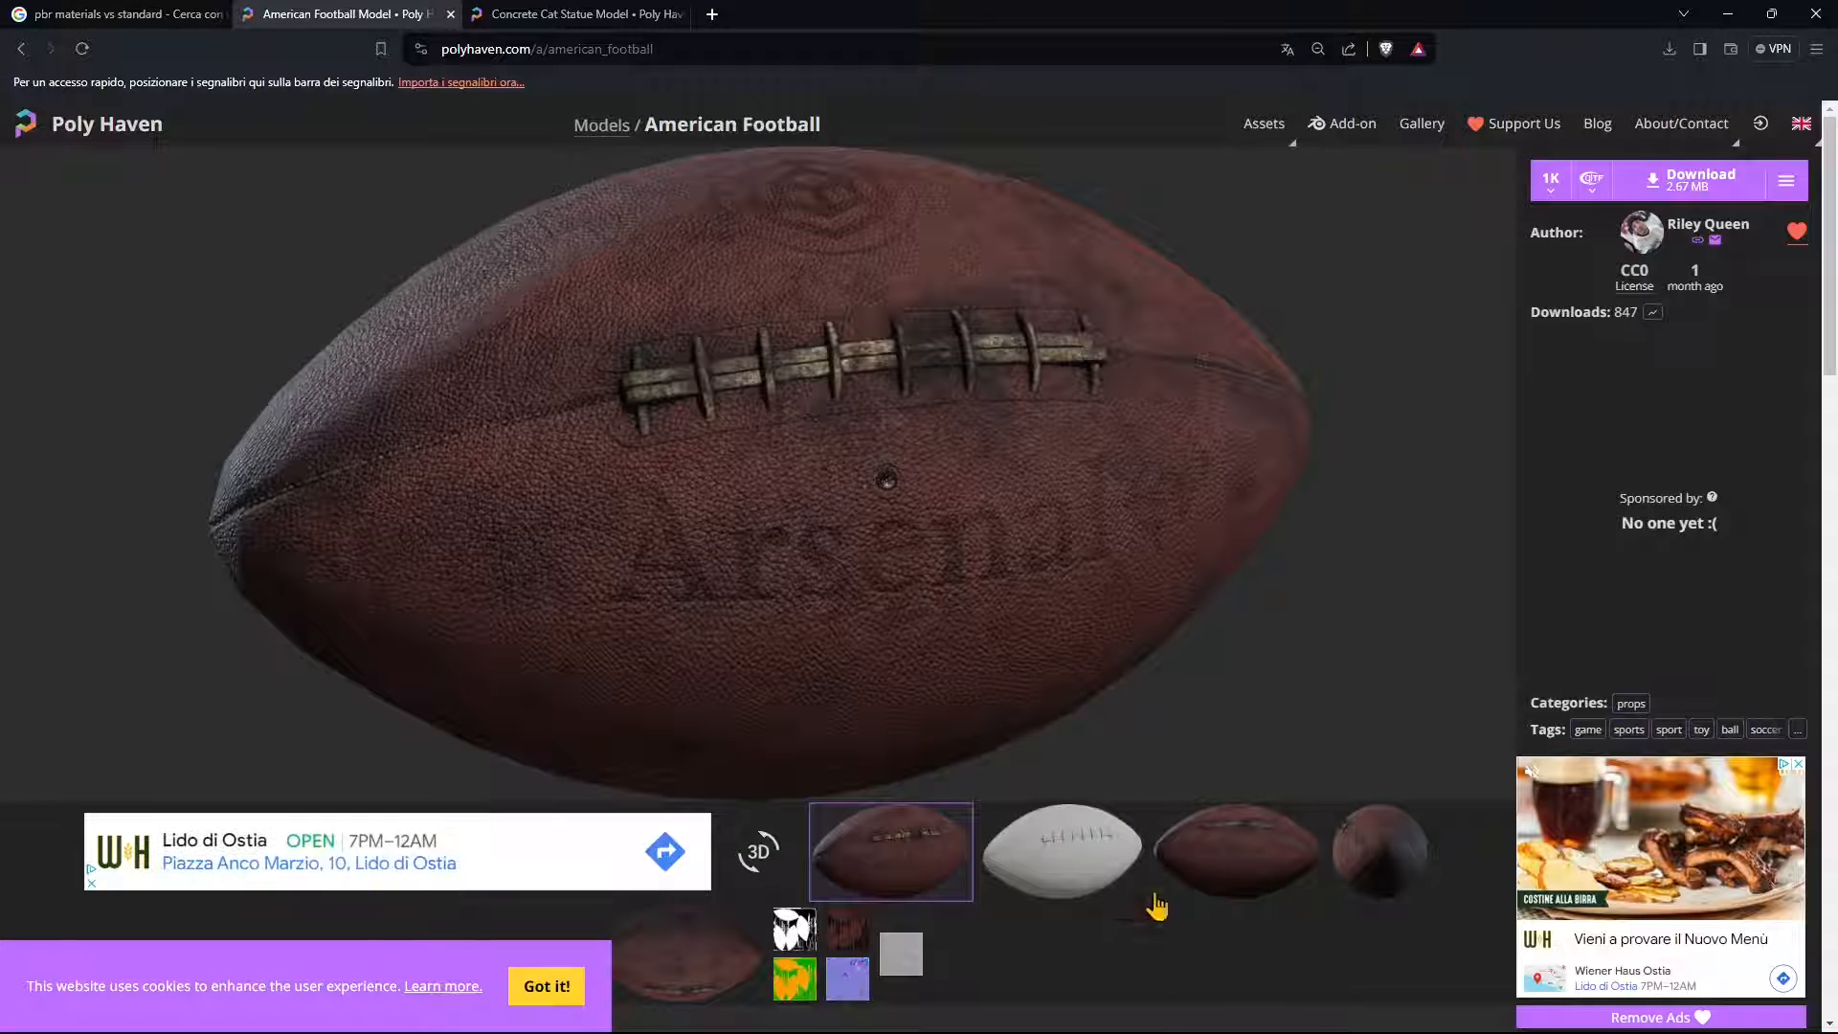
Examine the football's texture maps, viewing the color, black-and-white and normal maps
{"action": "left_click", "coordinate": [844, 931]}
{"action": "left_click", "coordinate": [798, 936]}
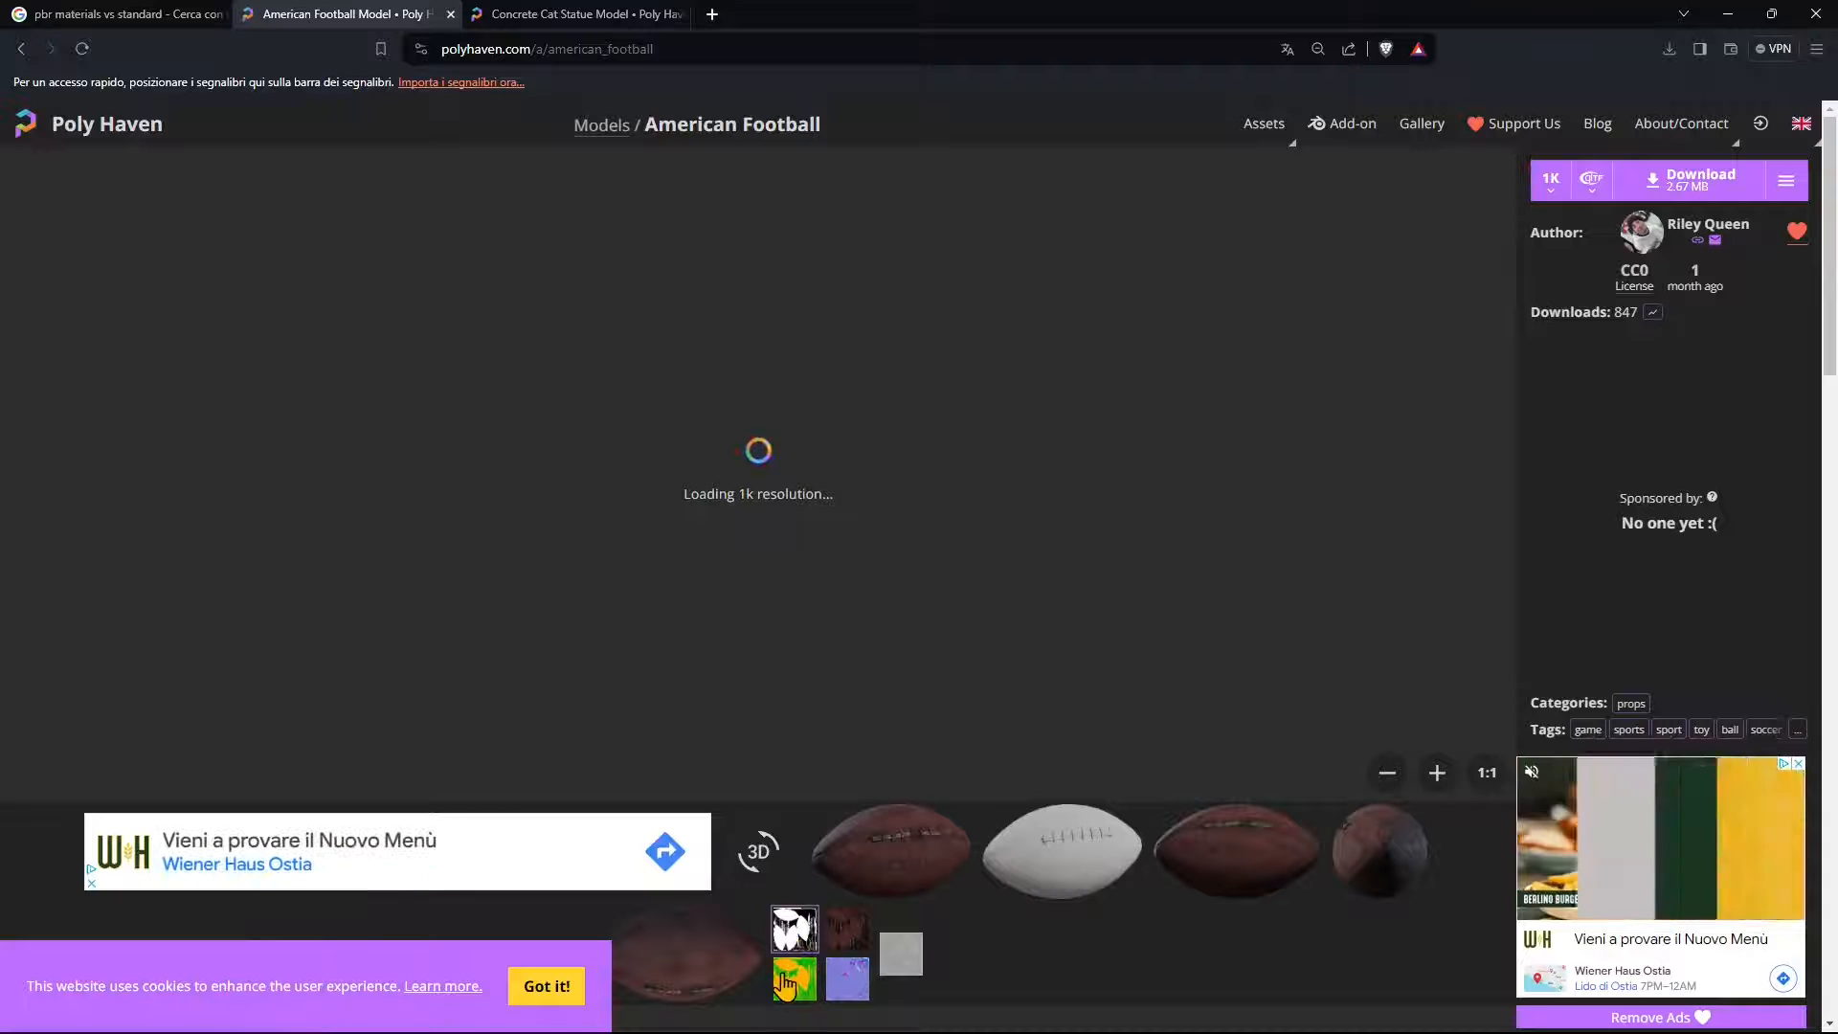
{"action": "left_click", "coordinate": [855, 943]}
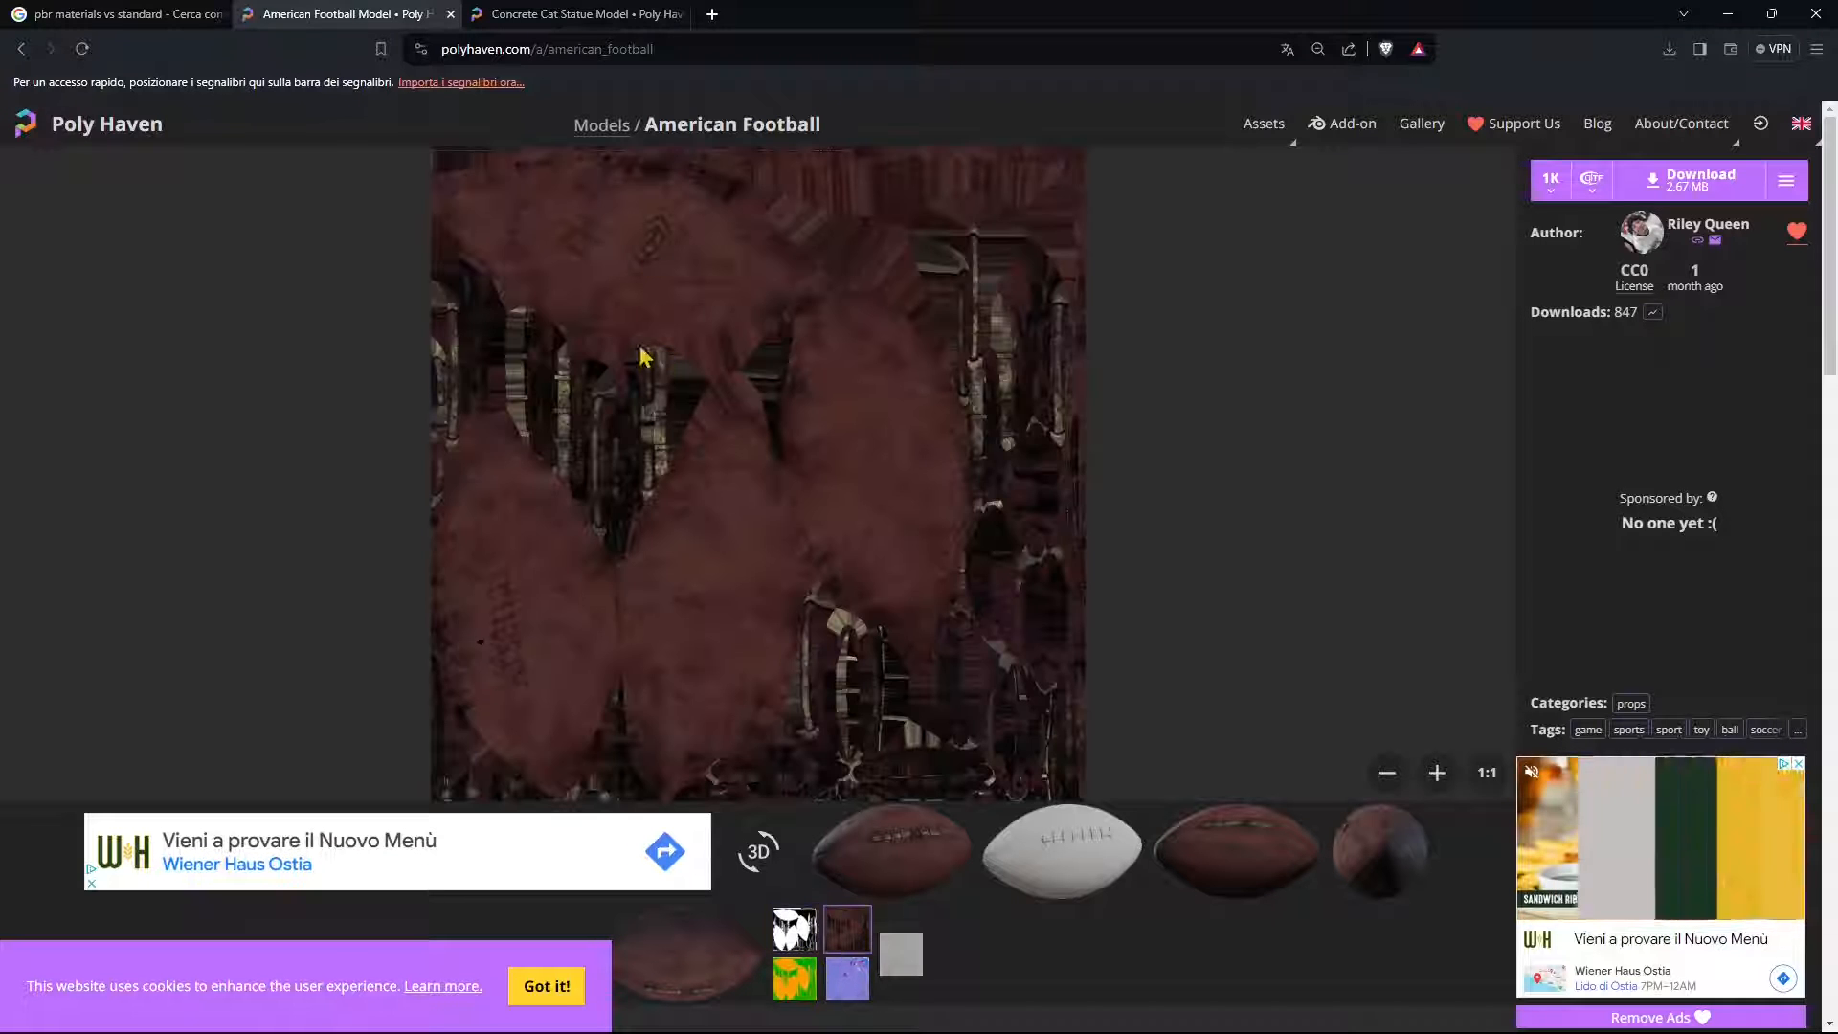
{"action": "left_click", "coordinate": [793, 940]}
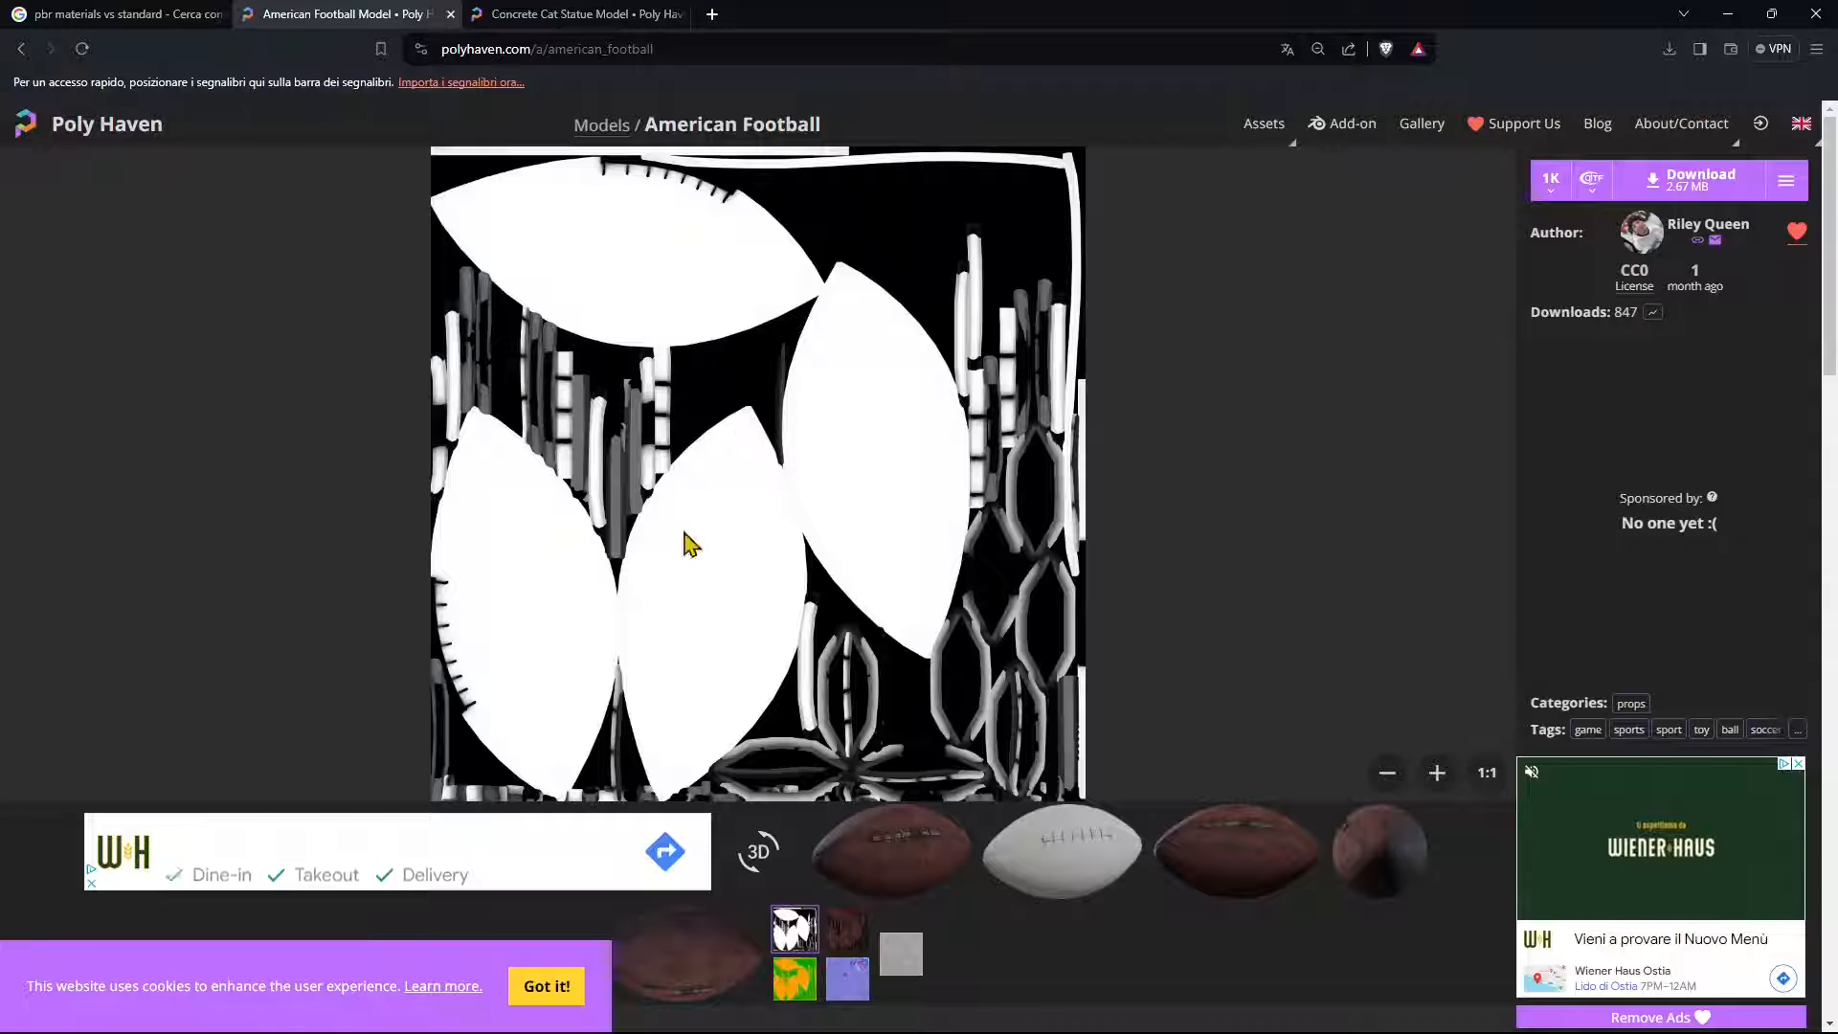
{"action": "left_click", "coordinate": [845, 992]}
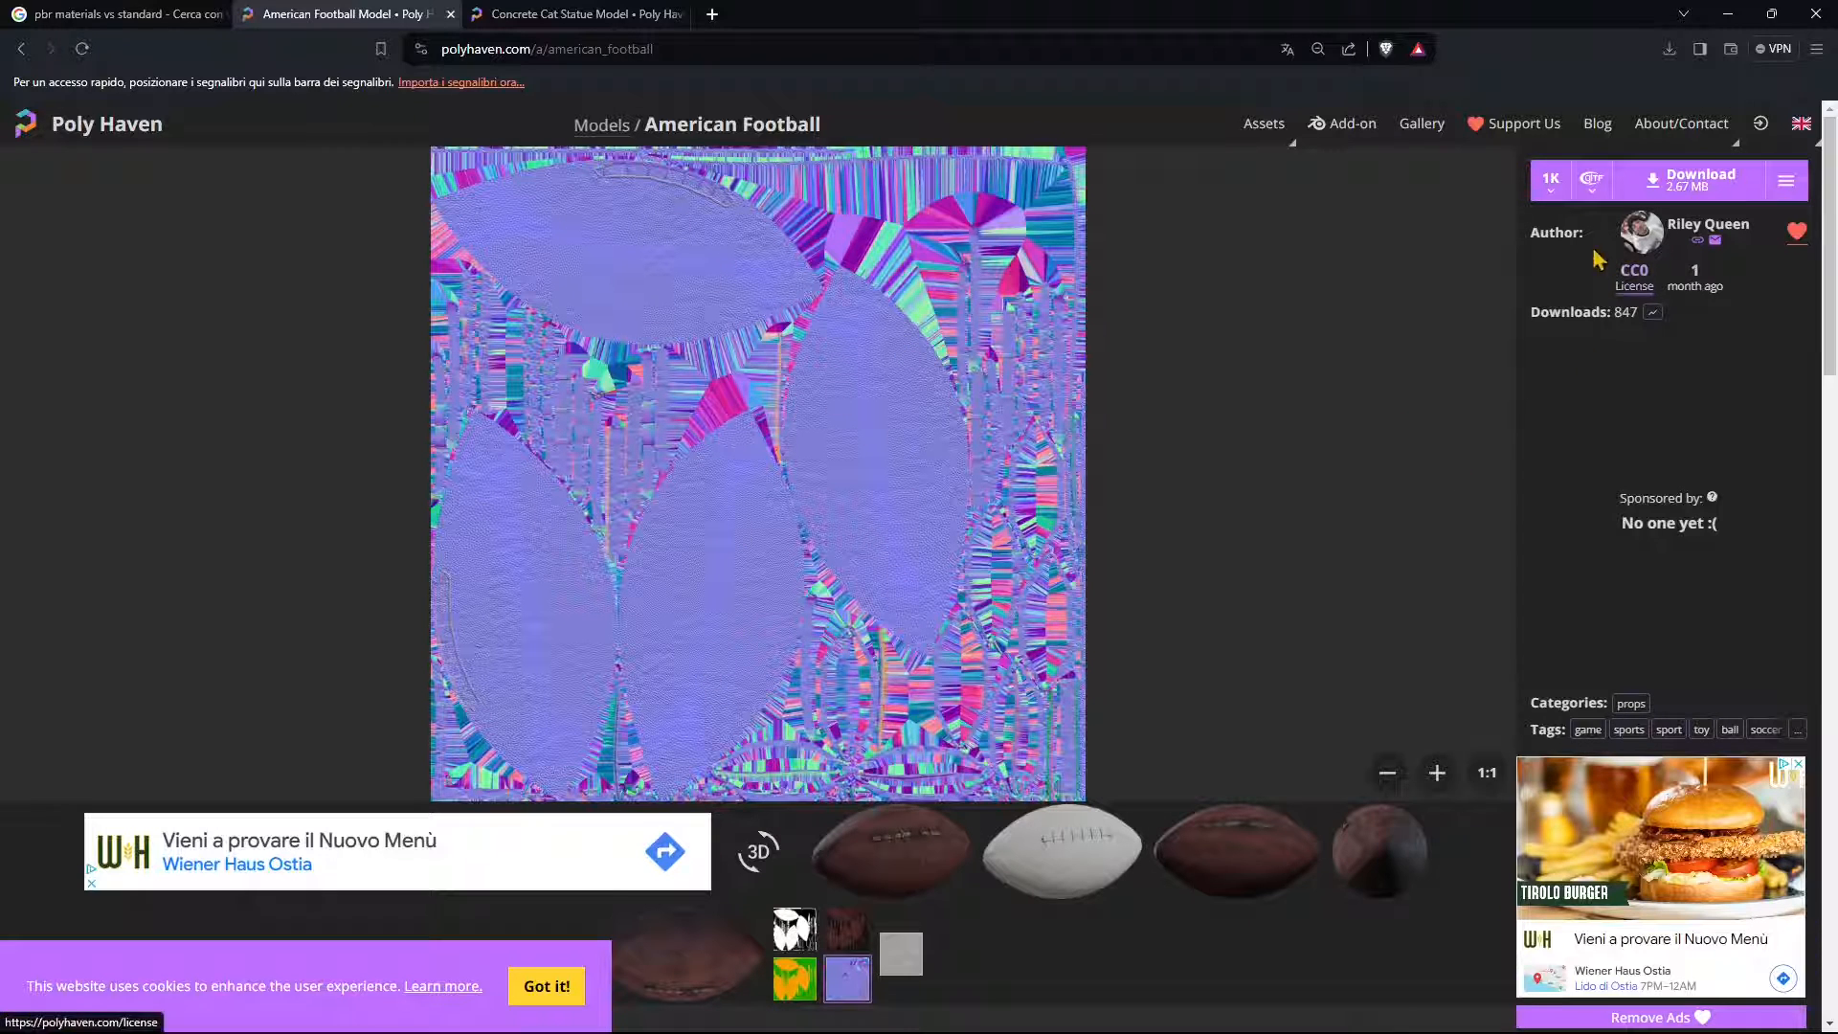
Download the American Football model at 1K resolution in glTF format, saving the zipped folder as american_football_1k.gltf
{"action": "left_click", "coordinate": [1555, 187]}
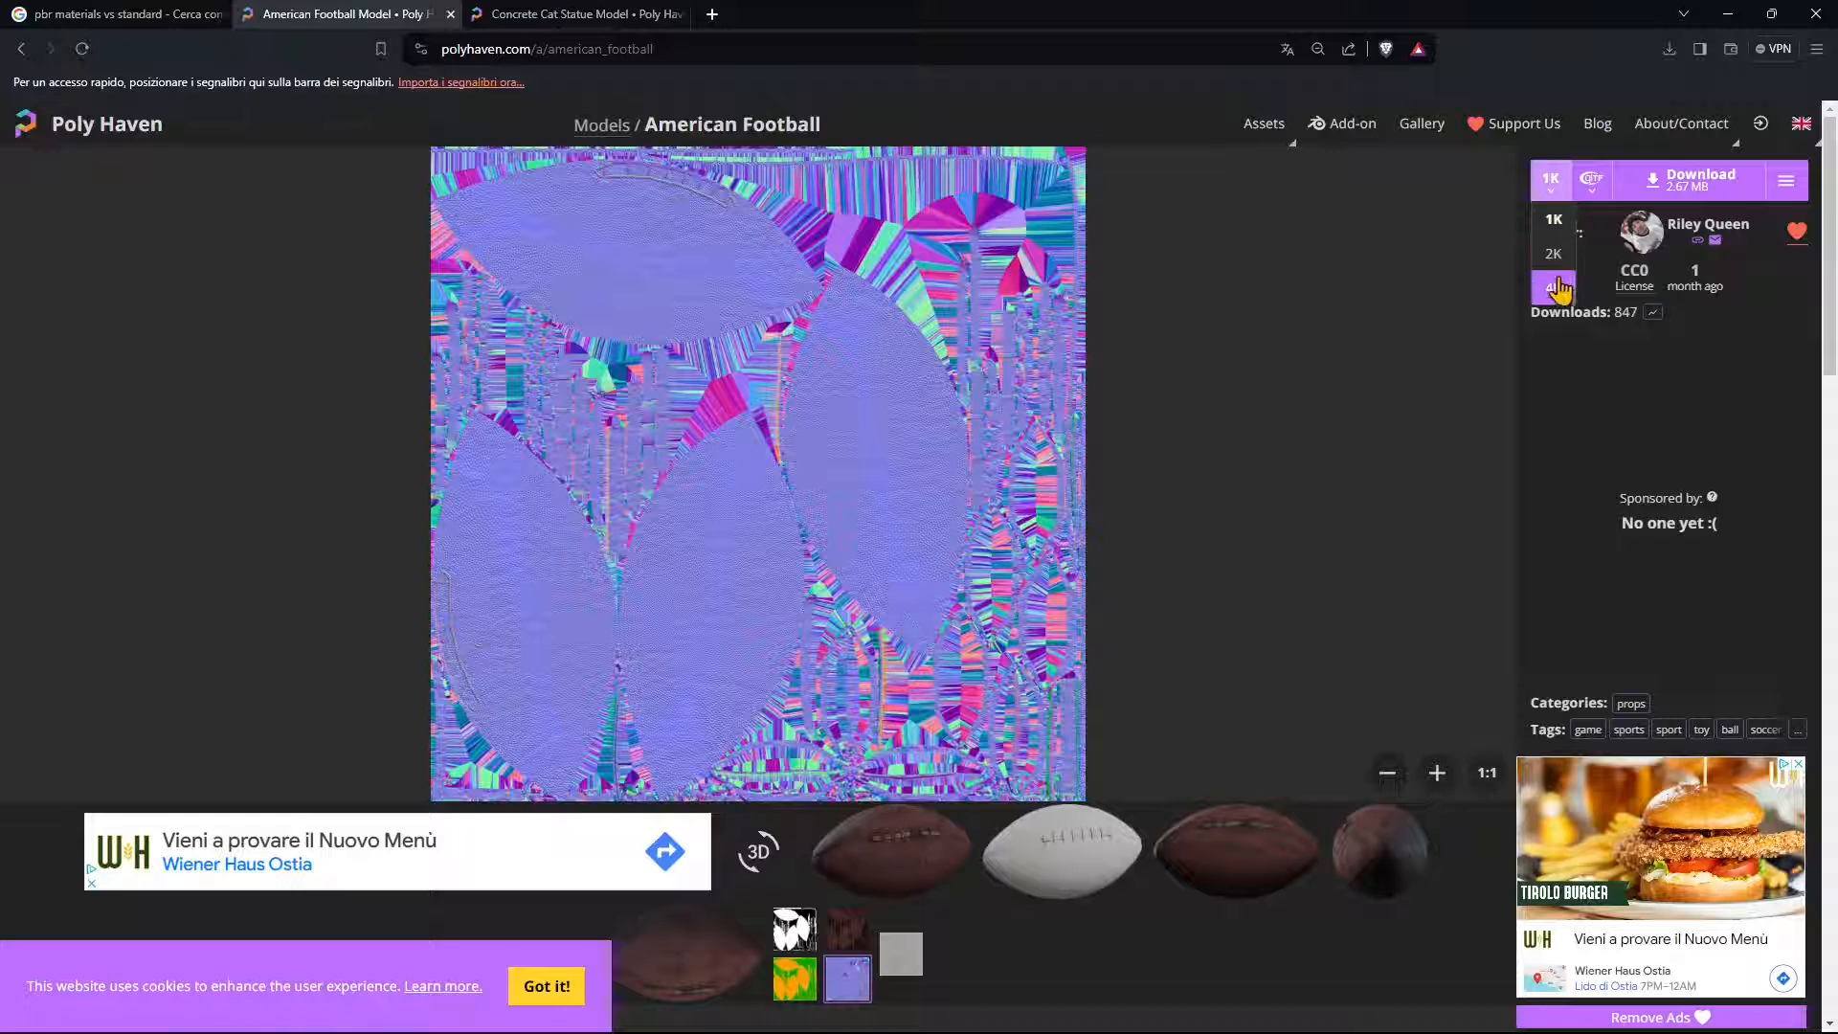
{"action": "left_click", "coordinate": [1547, 183]}
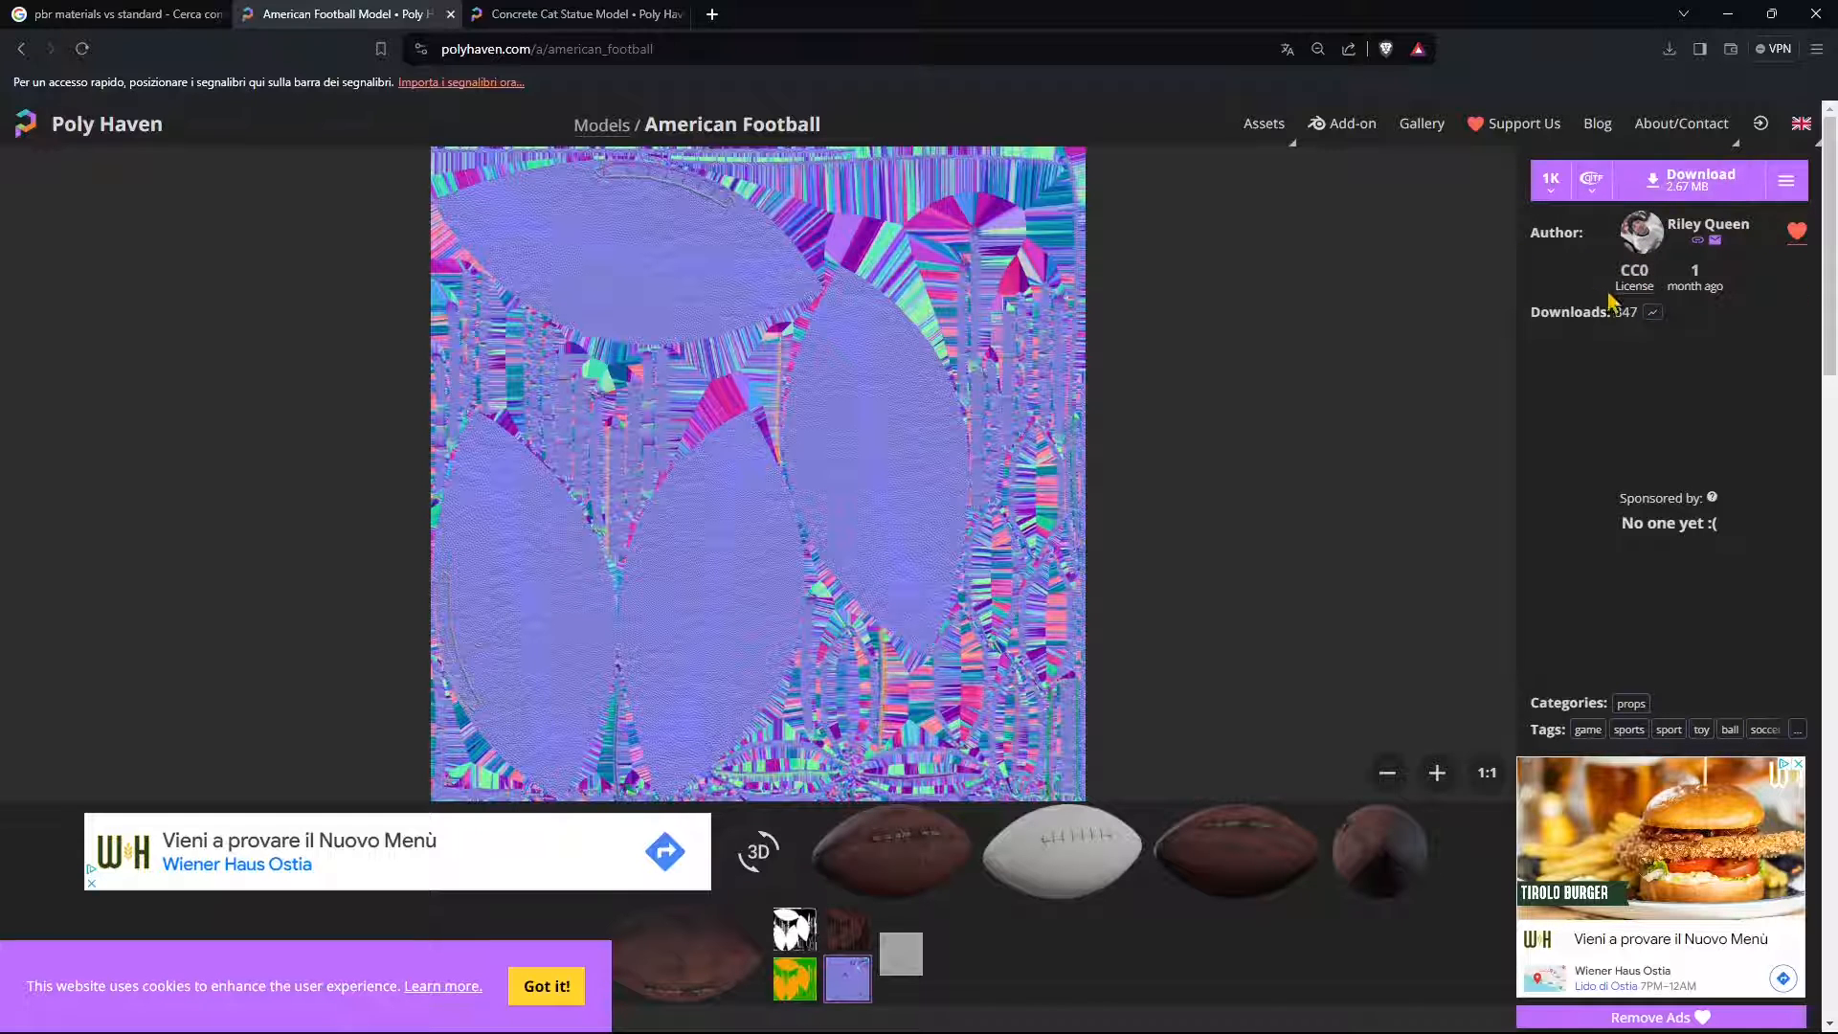
{"action": "left_click", "coordinate": [1589, 187]}
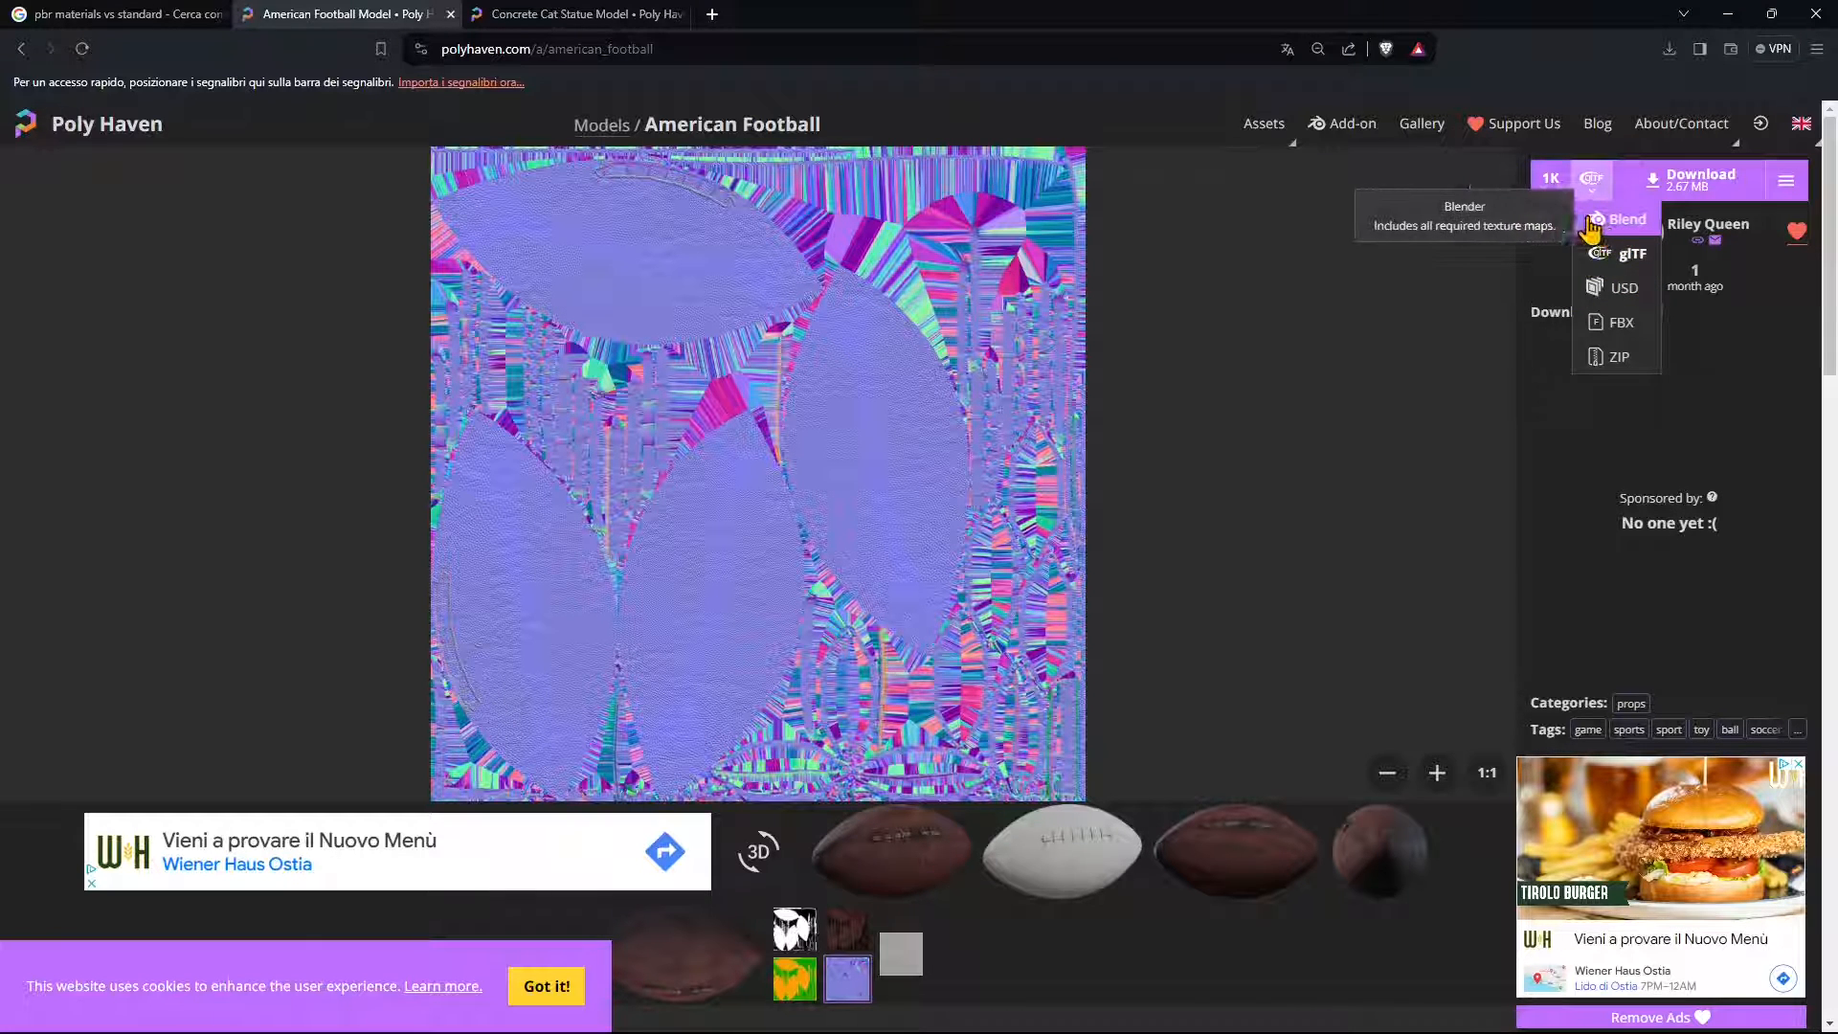
{"action": "left_click", "coordinate": [1622, 264]}
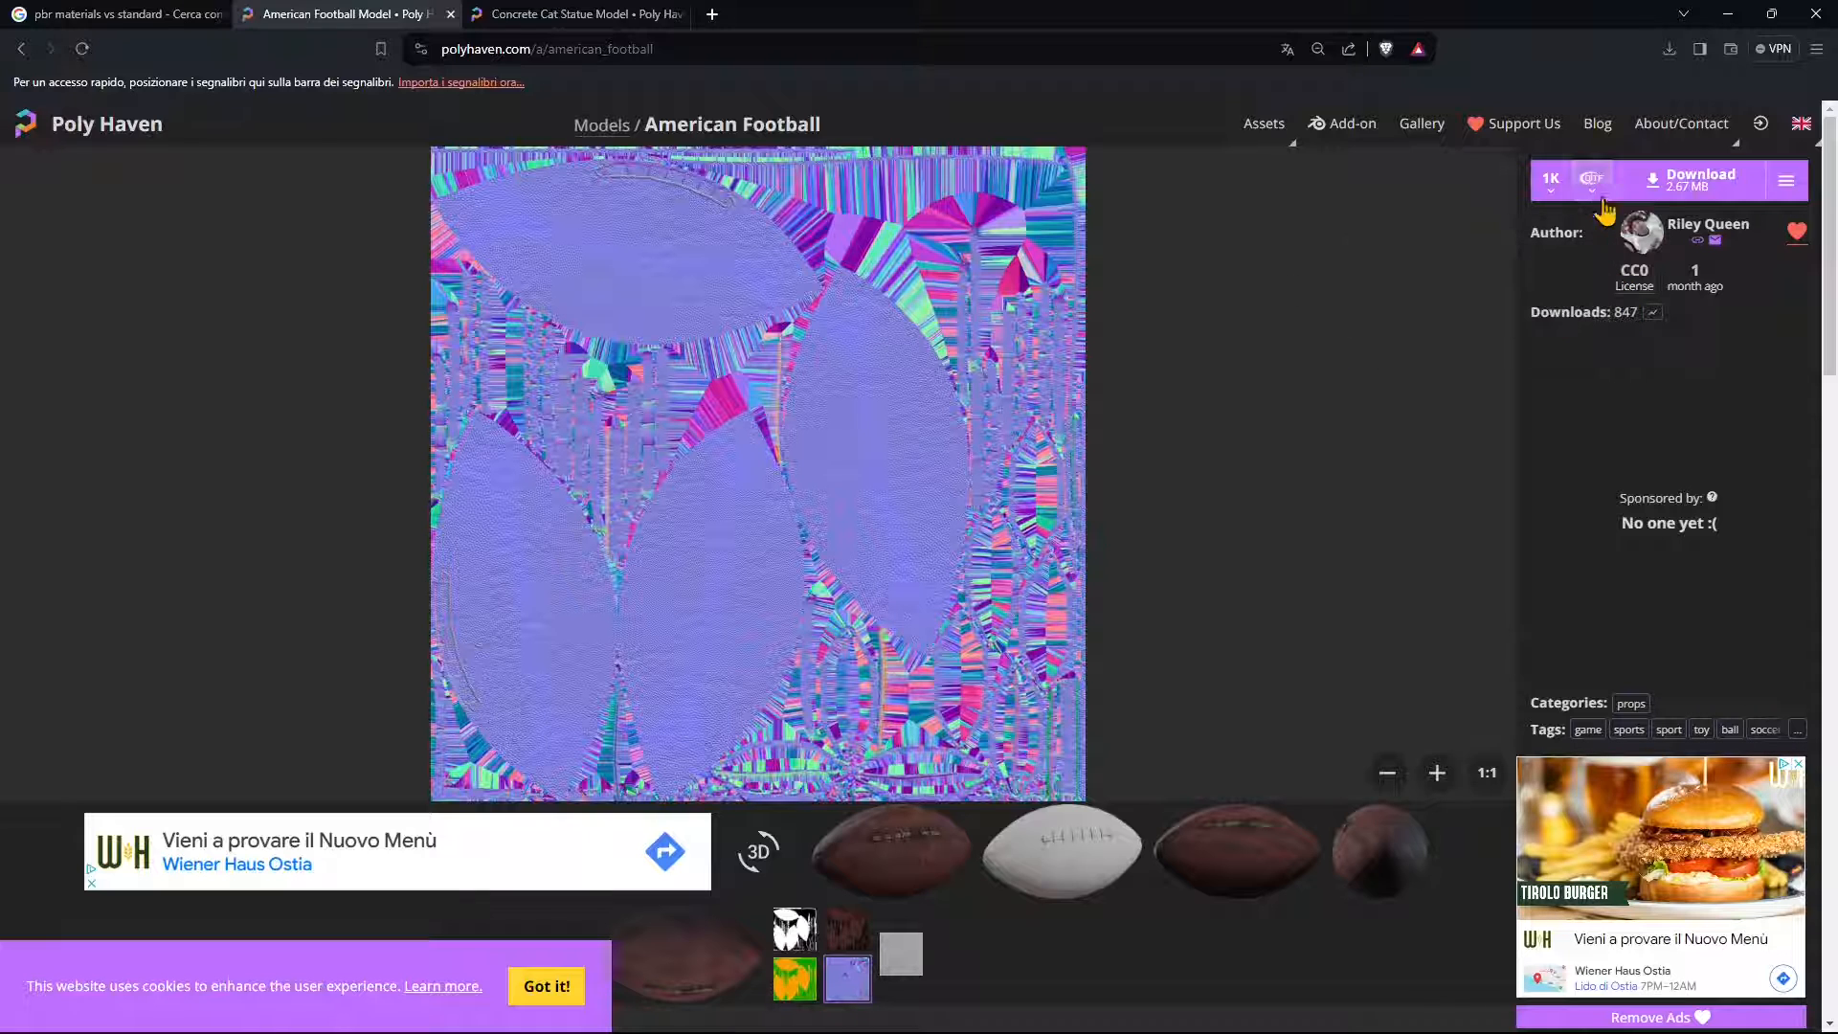
{"action": "left_click", "coordinate": [1703, 180]}
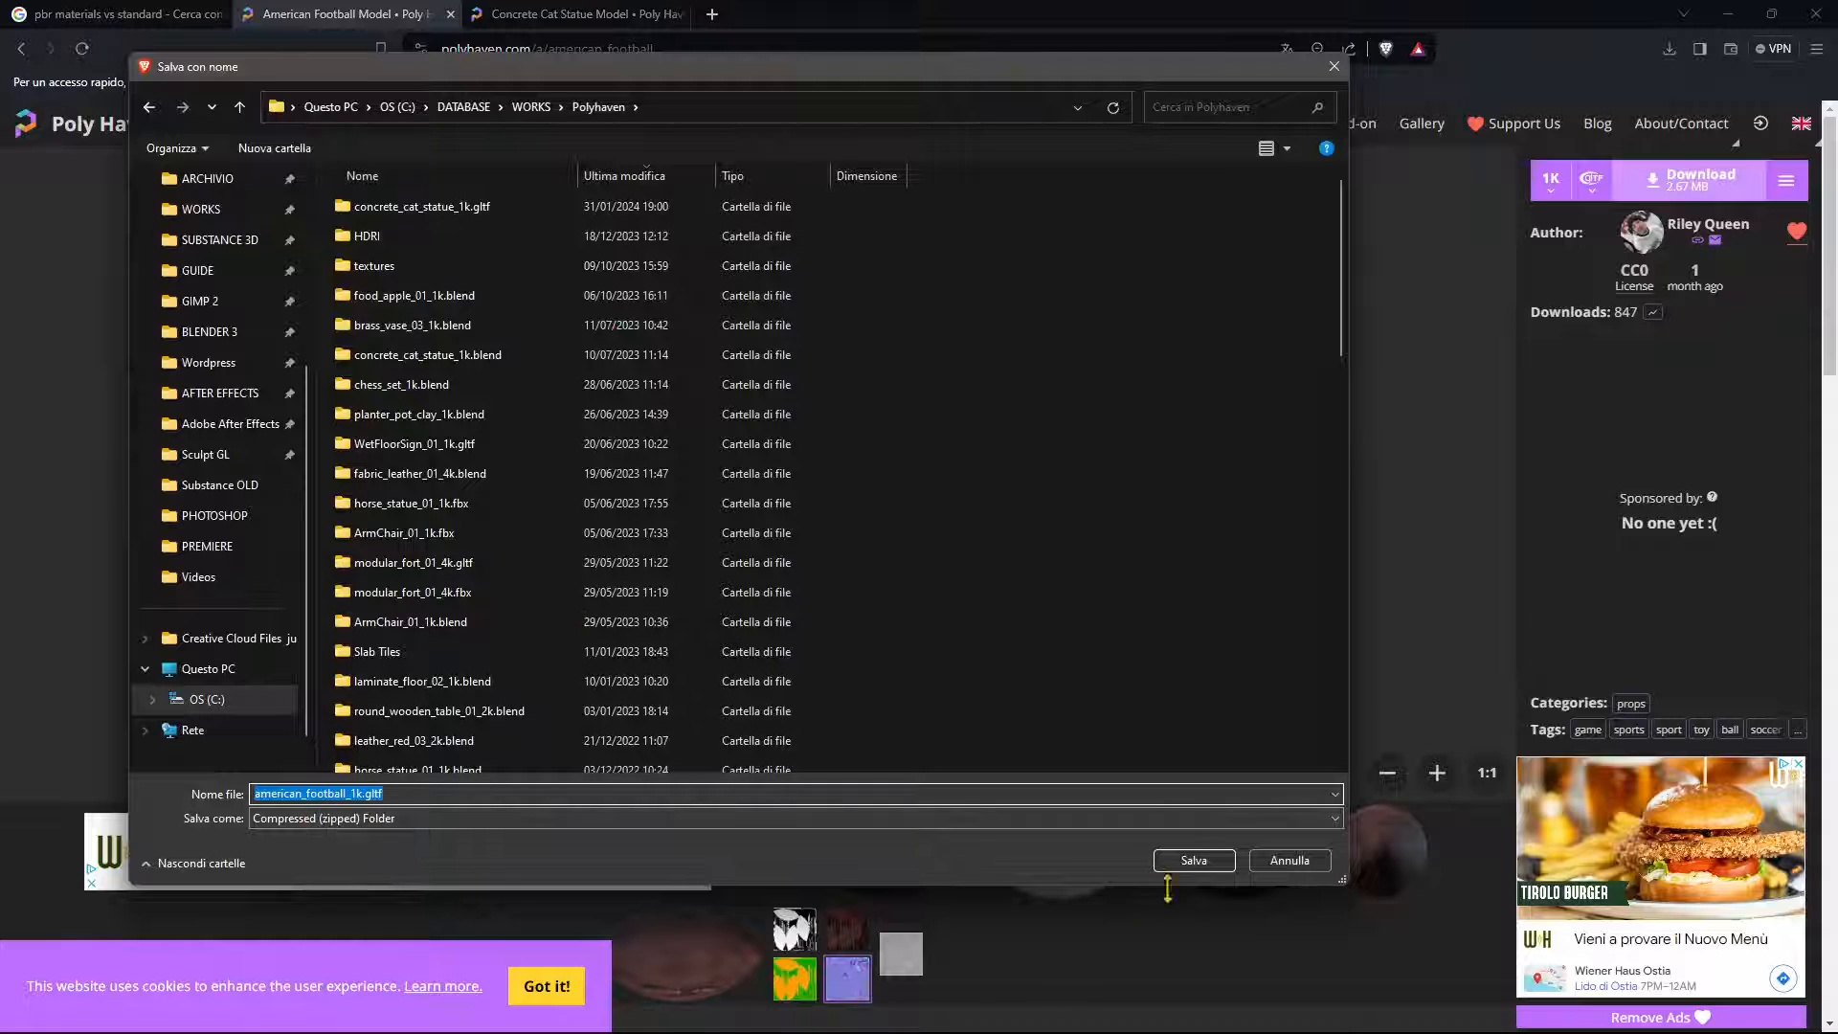
{"action": "left_click", "coordinate": [1201, 862]}
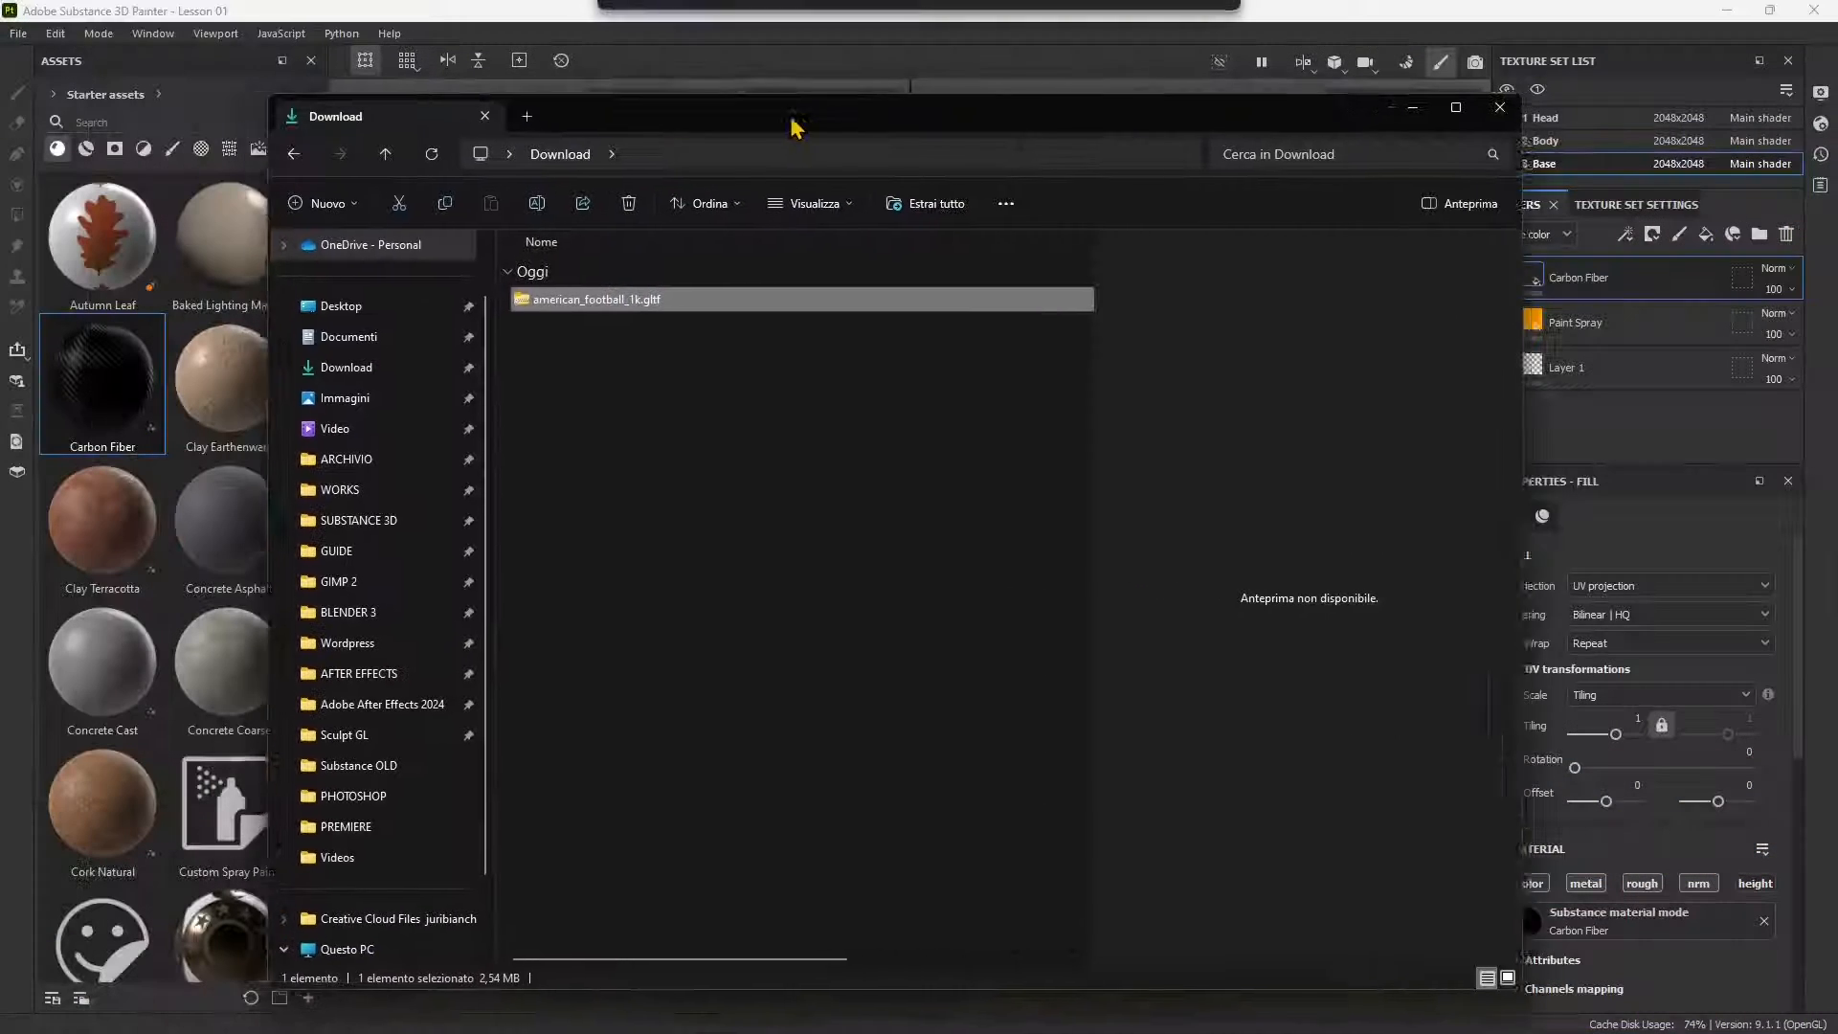
Extract the american_football_1k.gltf archive in the Download folder
{"action": "right_click", "coordinate": [569, 316]}
{"action": "right_click", "coordinate": [547, 321]}
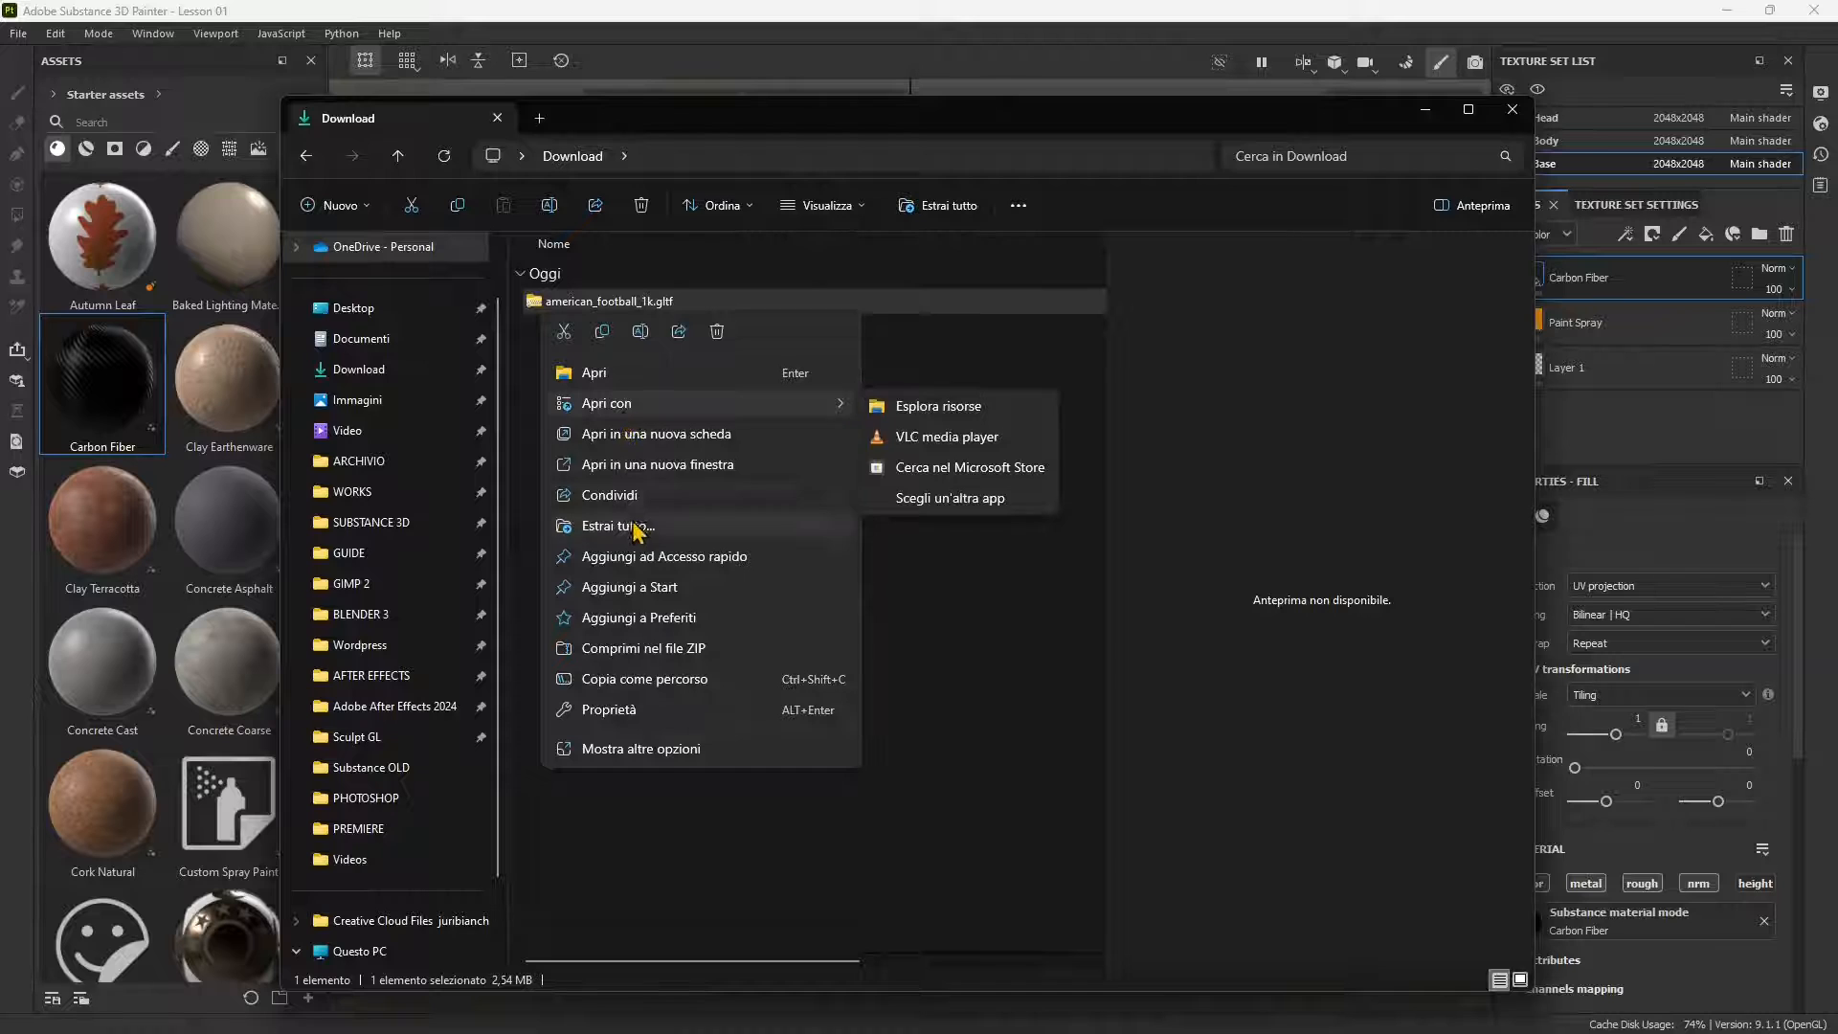
{"action": "left_click", "coordinate": [617, 526]}
{"action": "left_click", "coordinate": [1084, 711]}
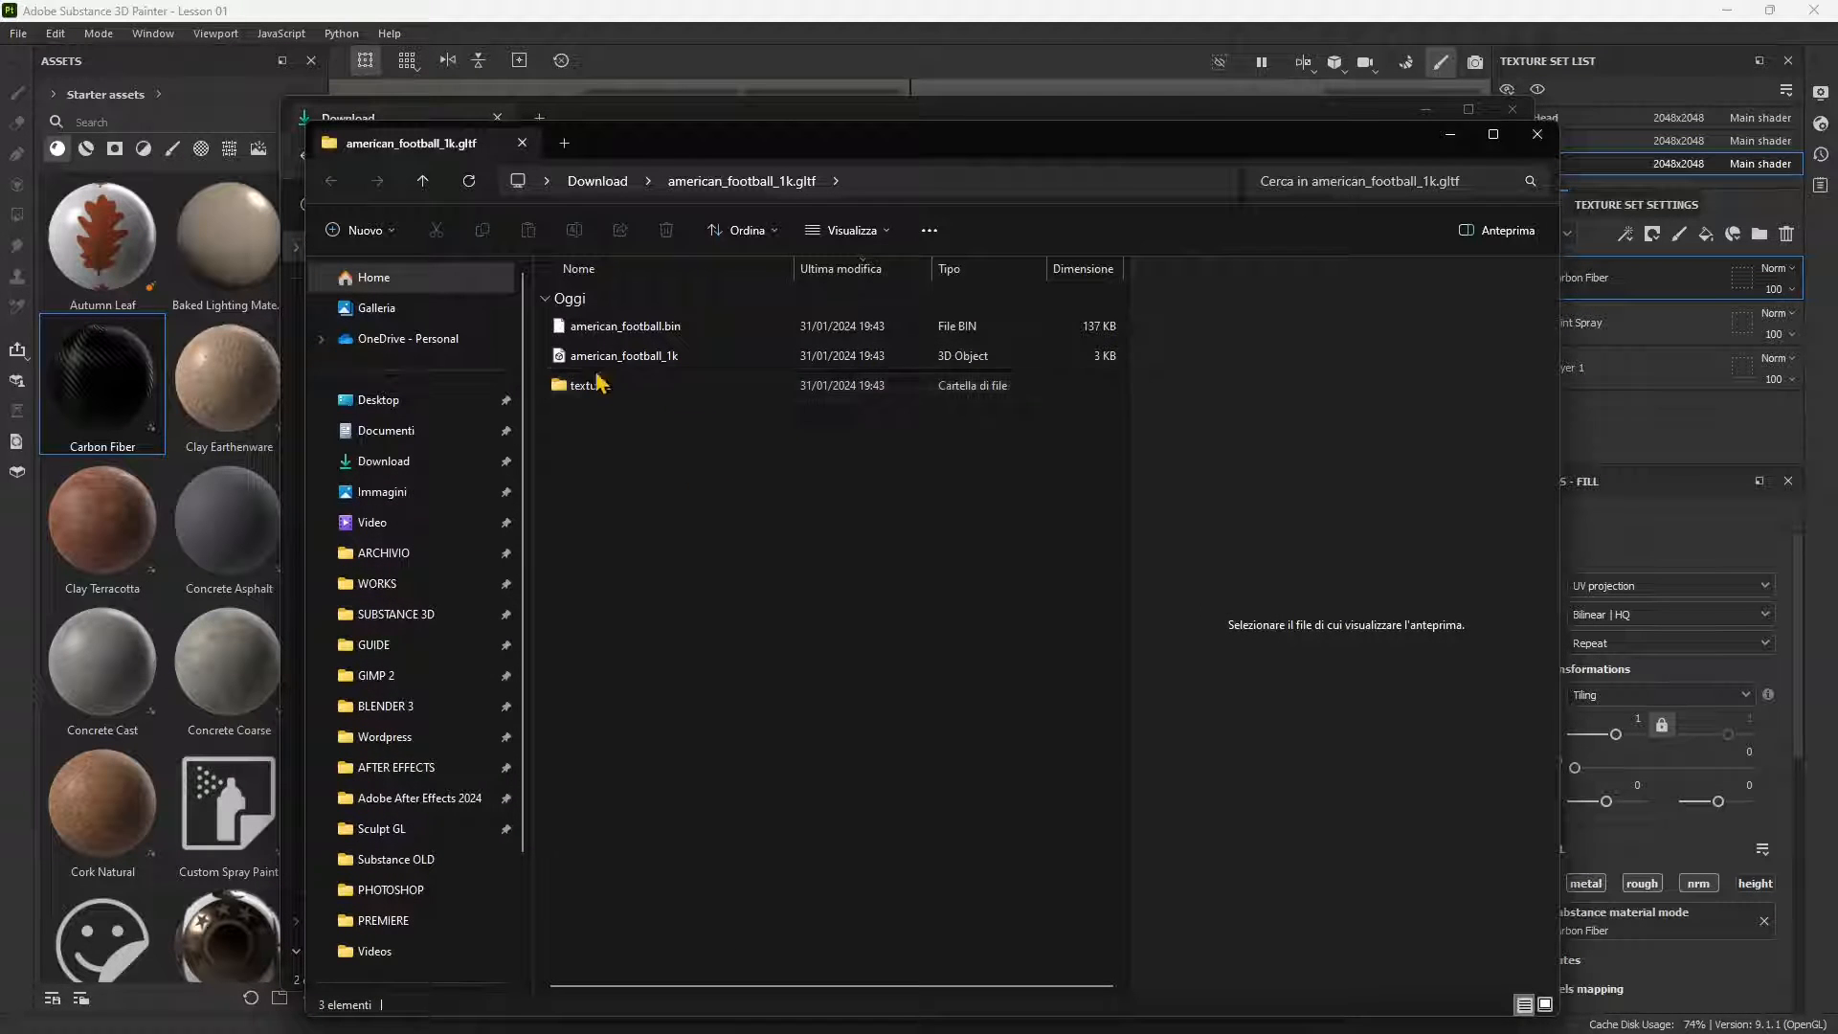
Check the file type of the extracted american_football_1k 3D object in its properties and close them
{"action": "left_click", "coordinate": [666, 360]}
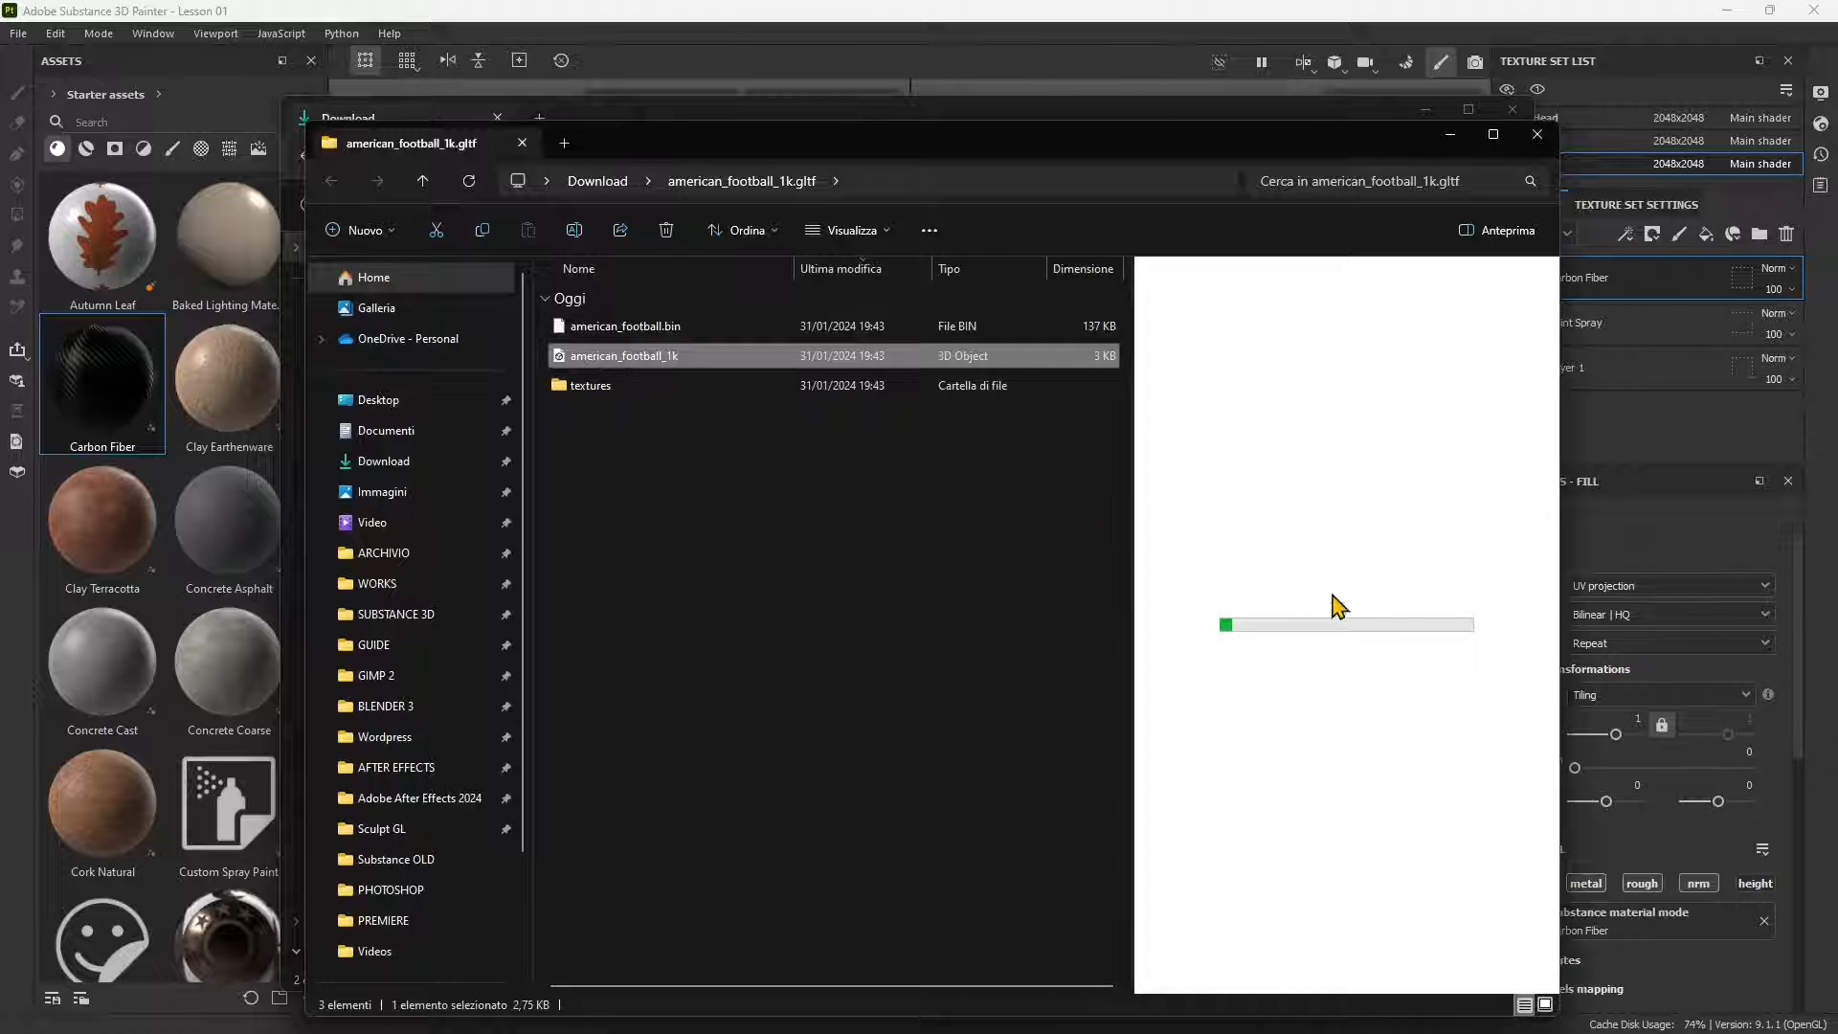
{"action": "right_click", "coordinate": [597, 363]}
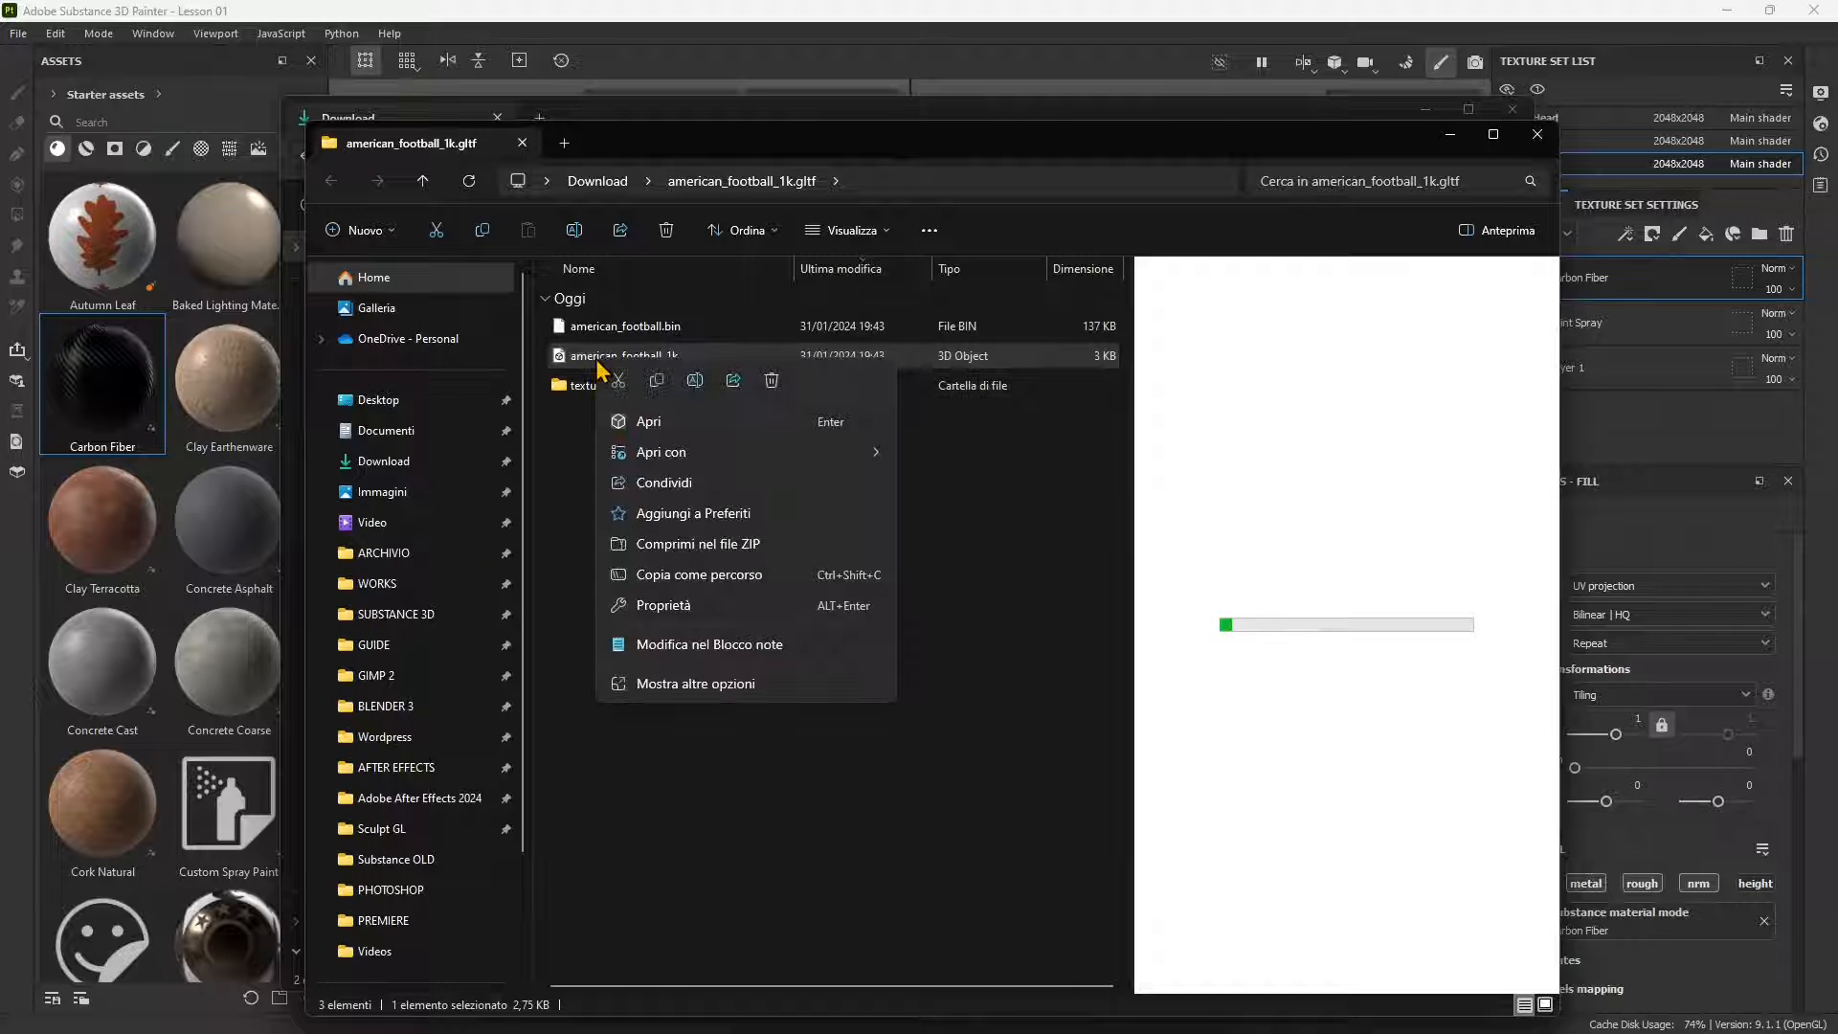
{"action": "left_click", "coordinate": [681, 609]}
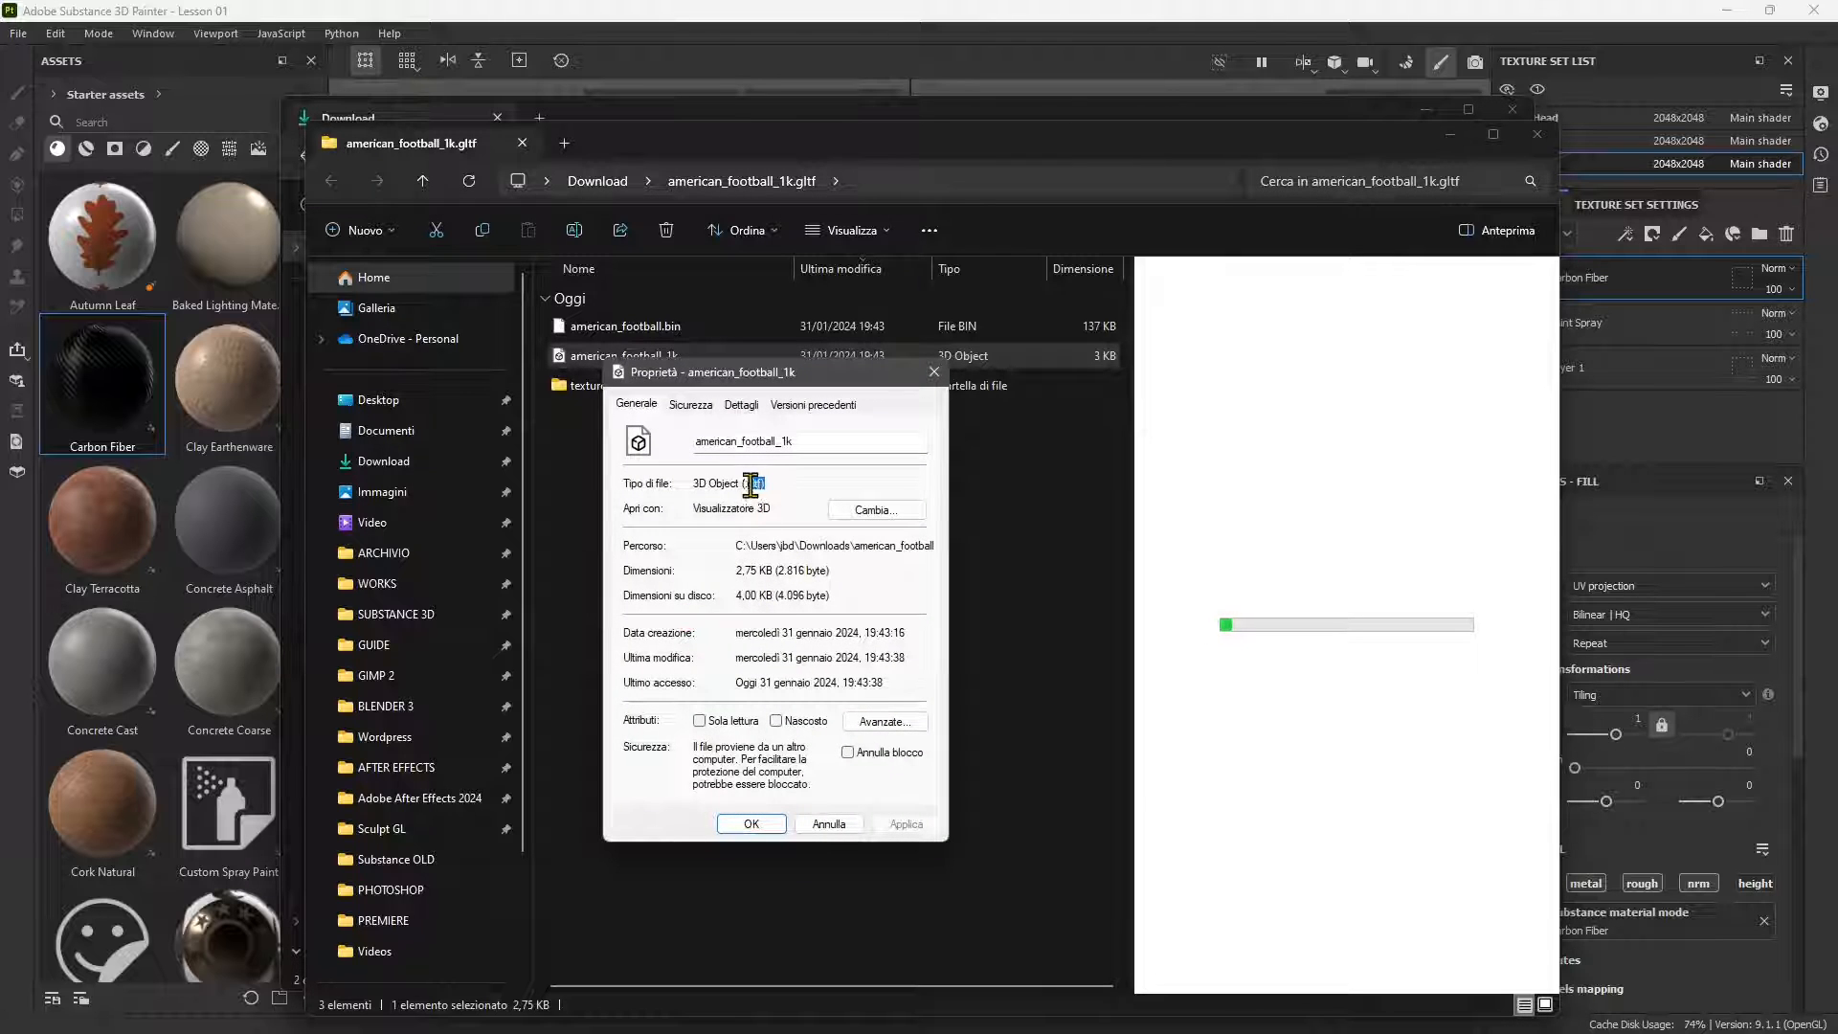
{"action": "left_click", "coordinate": [933, 373]}
Open the extracted textures folder and preview the american_football arm, diff and nor_gl images
{"action": "left_click", "coordinate": [610, 391]}
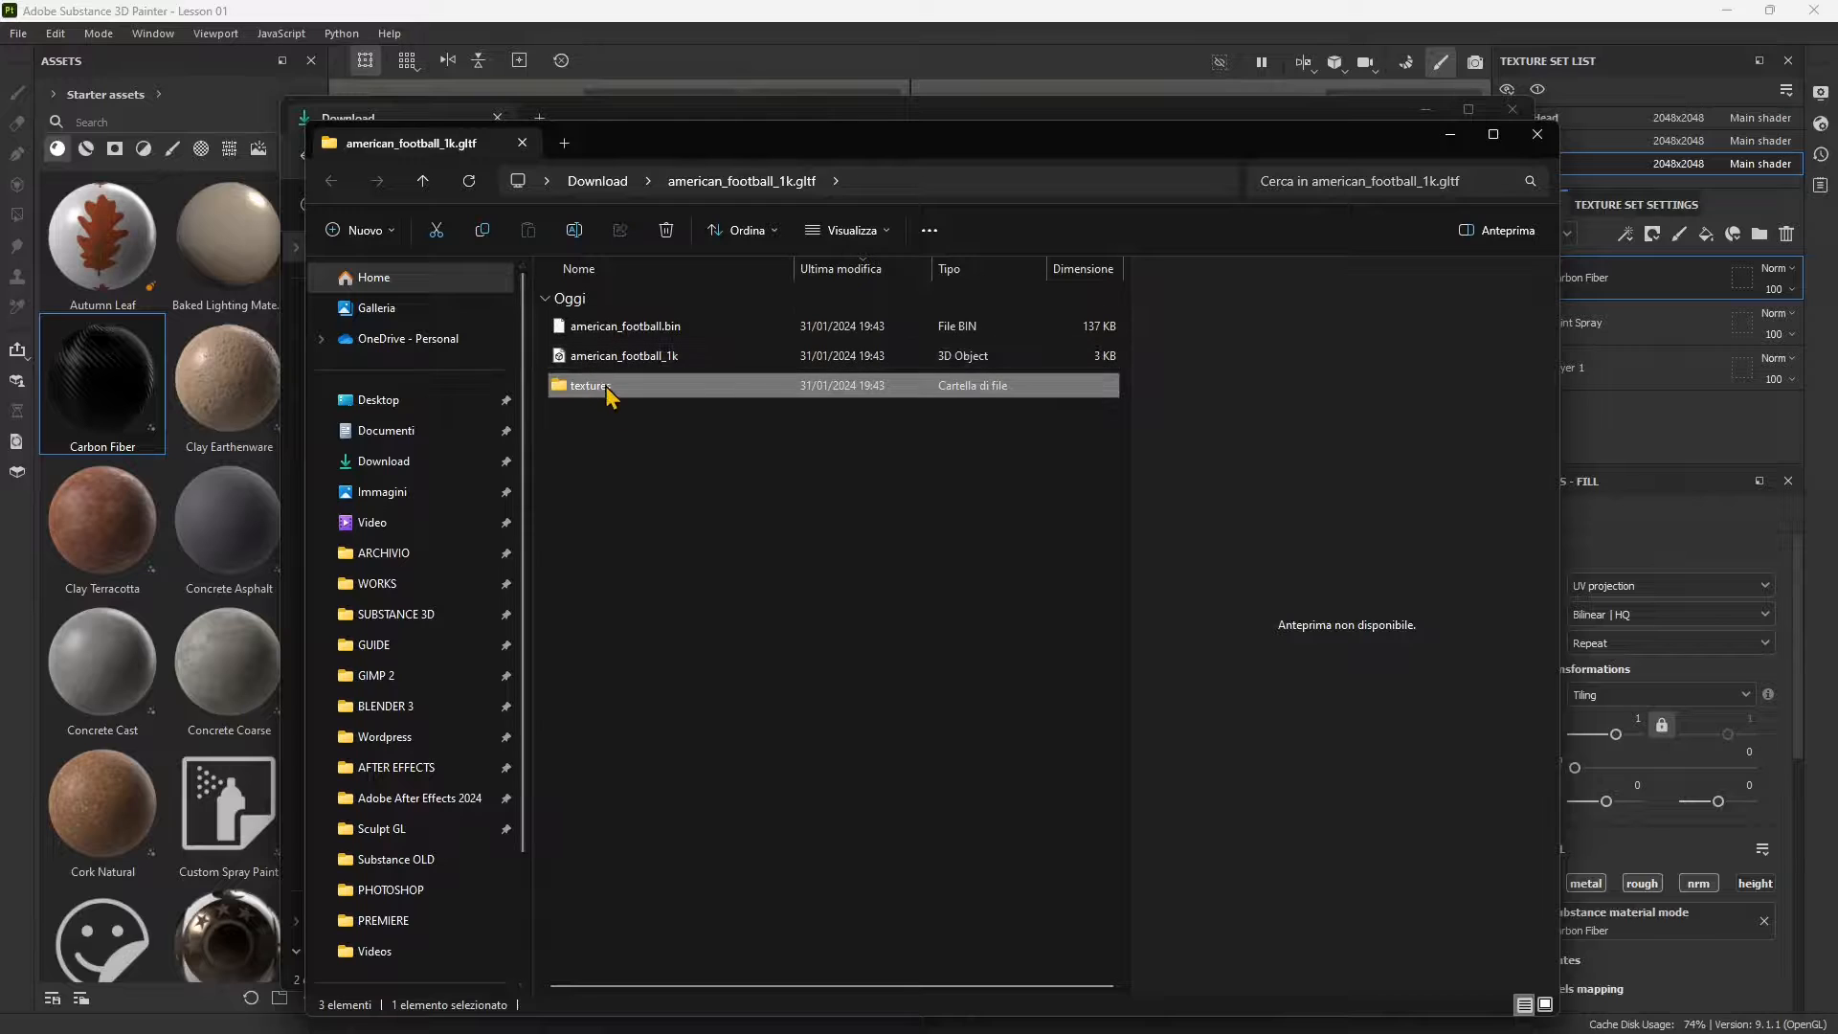
{"action": "double_click", "coordinate": [609, 393]}
{"action": "left_click", "coordinate": [644, 326]}
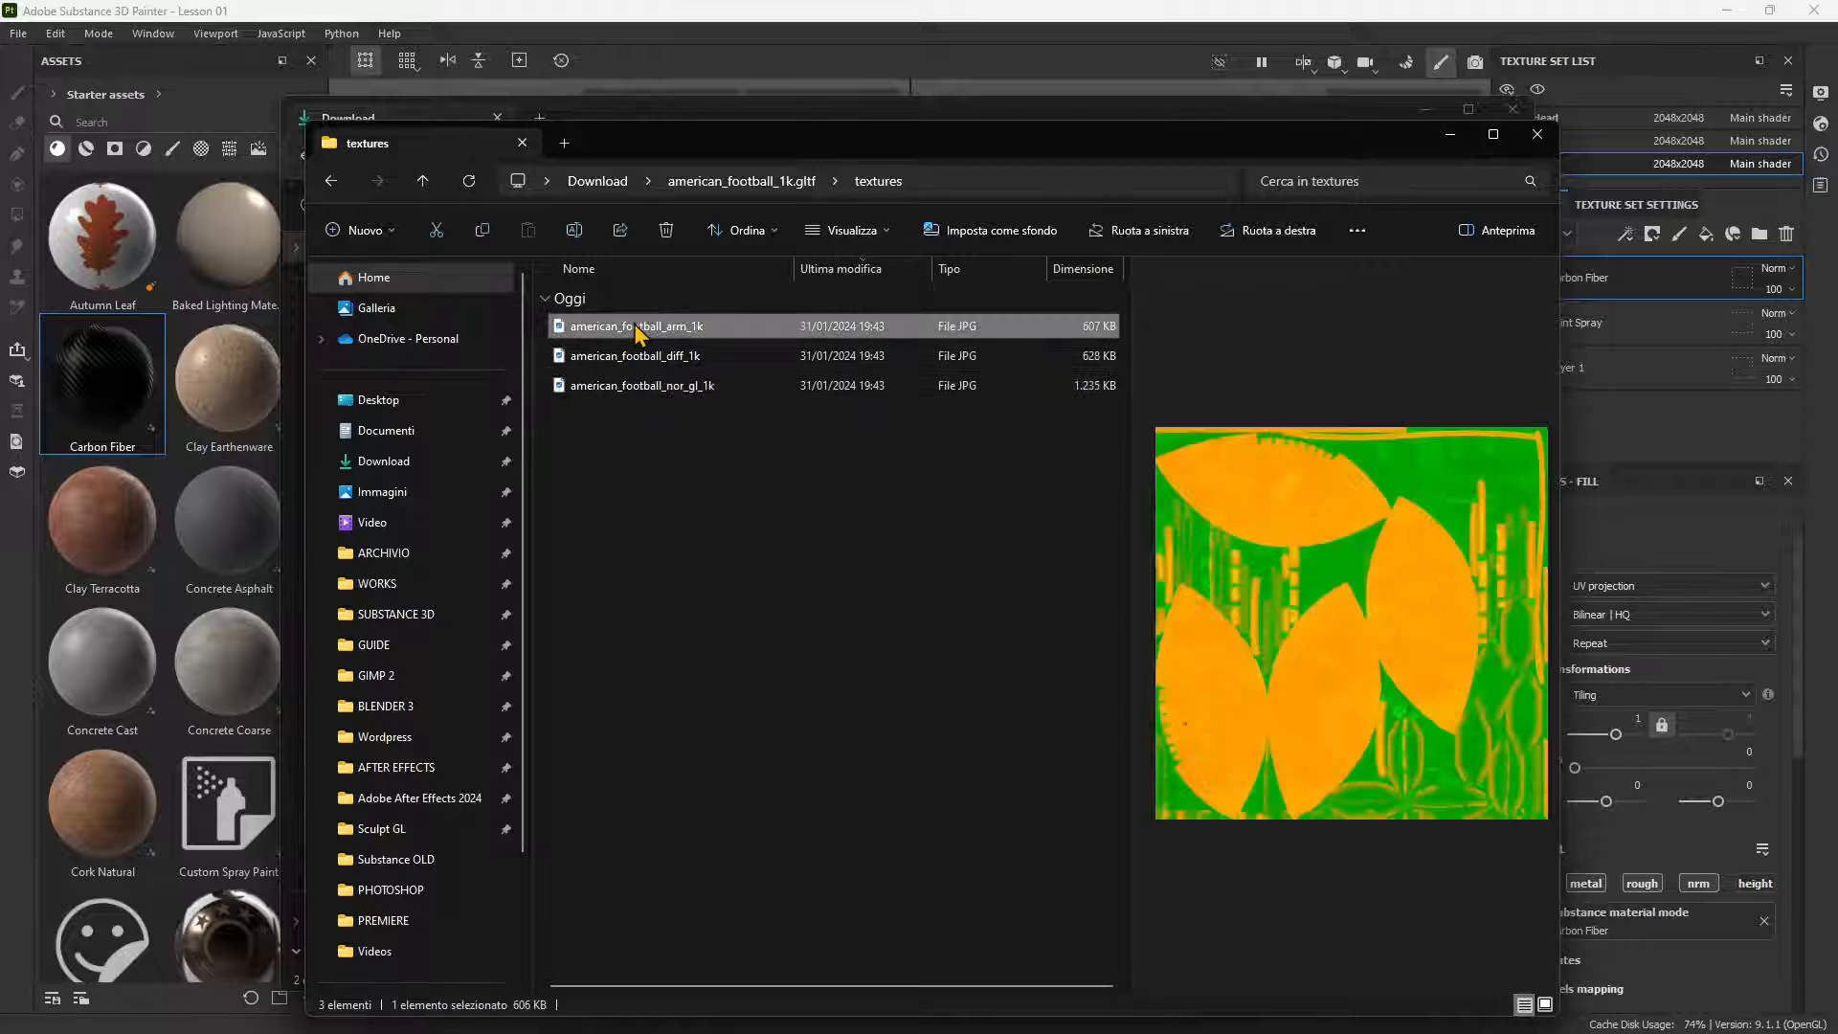
{"action": "left_click", "coordinate": [639, 358]}
{"action": "left_click", "coordinate": [646, 387]}
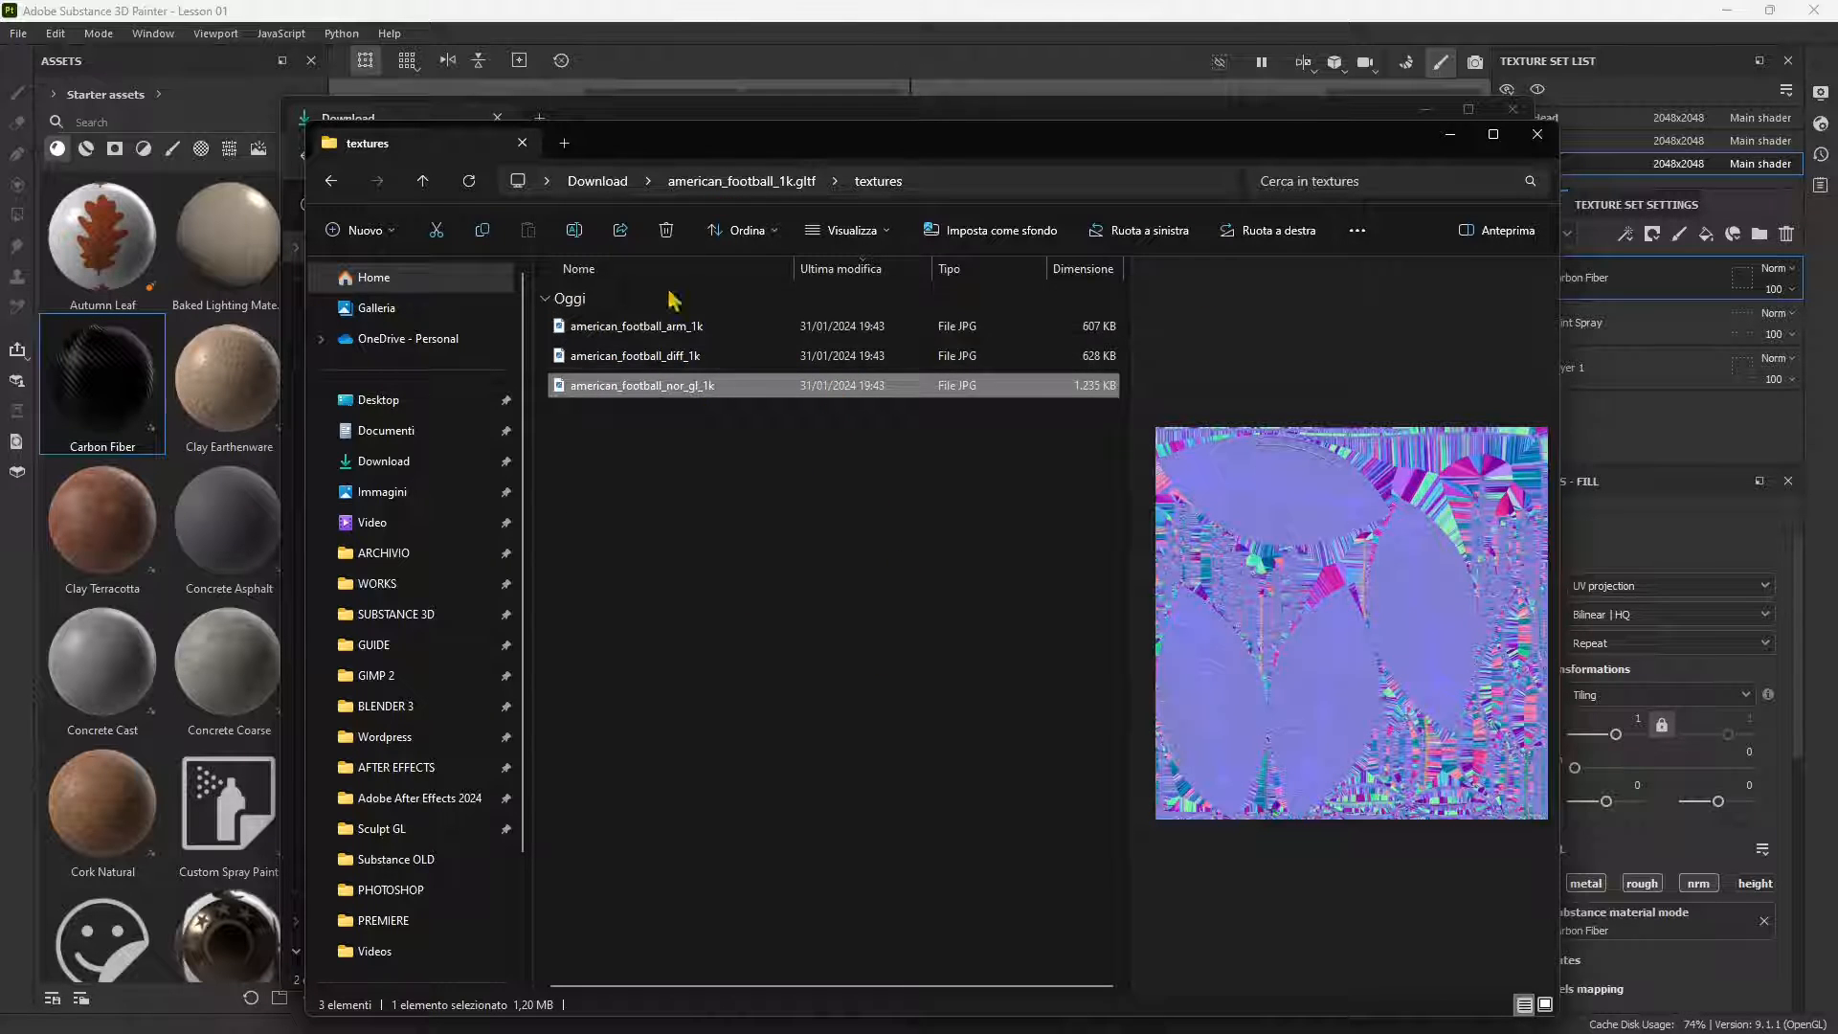
Close the textures window and delete the zipped american_football_1k.gltf archive from the Download folder
{"action": "left_click", "coordinate": [1537, 135]}
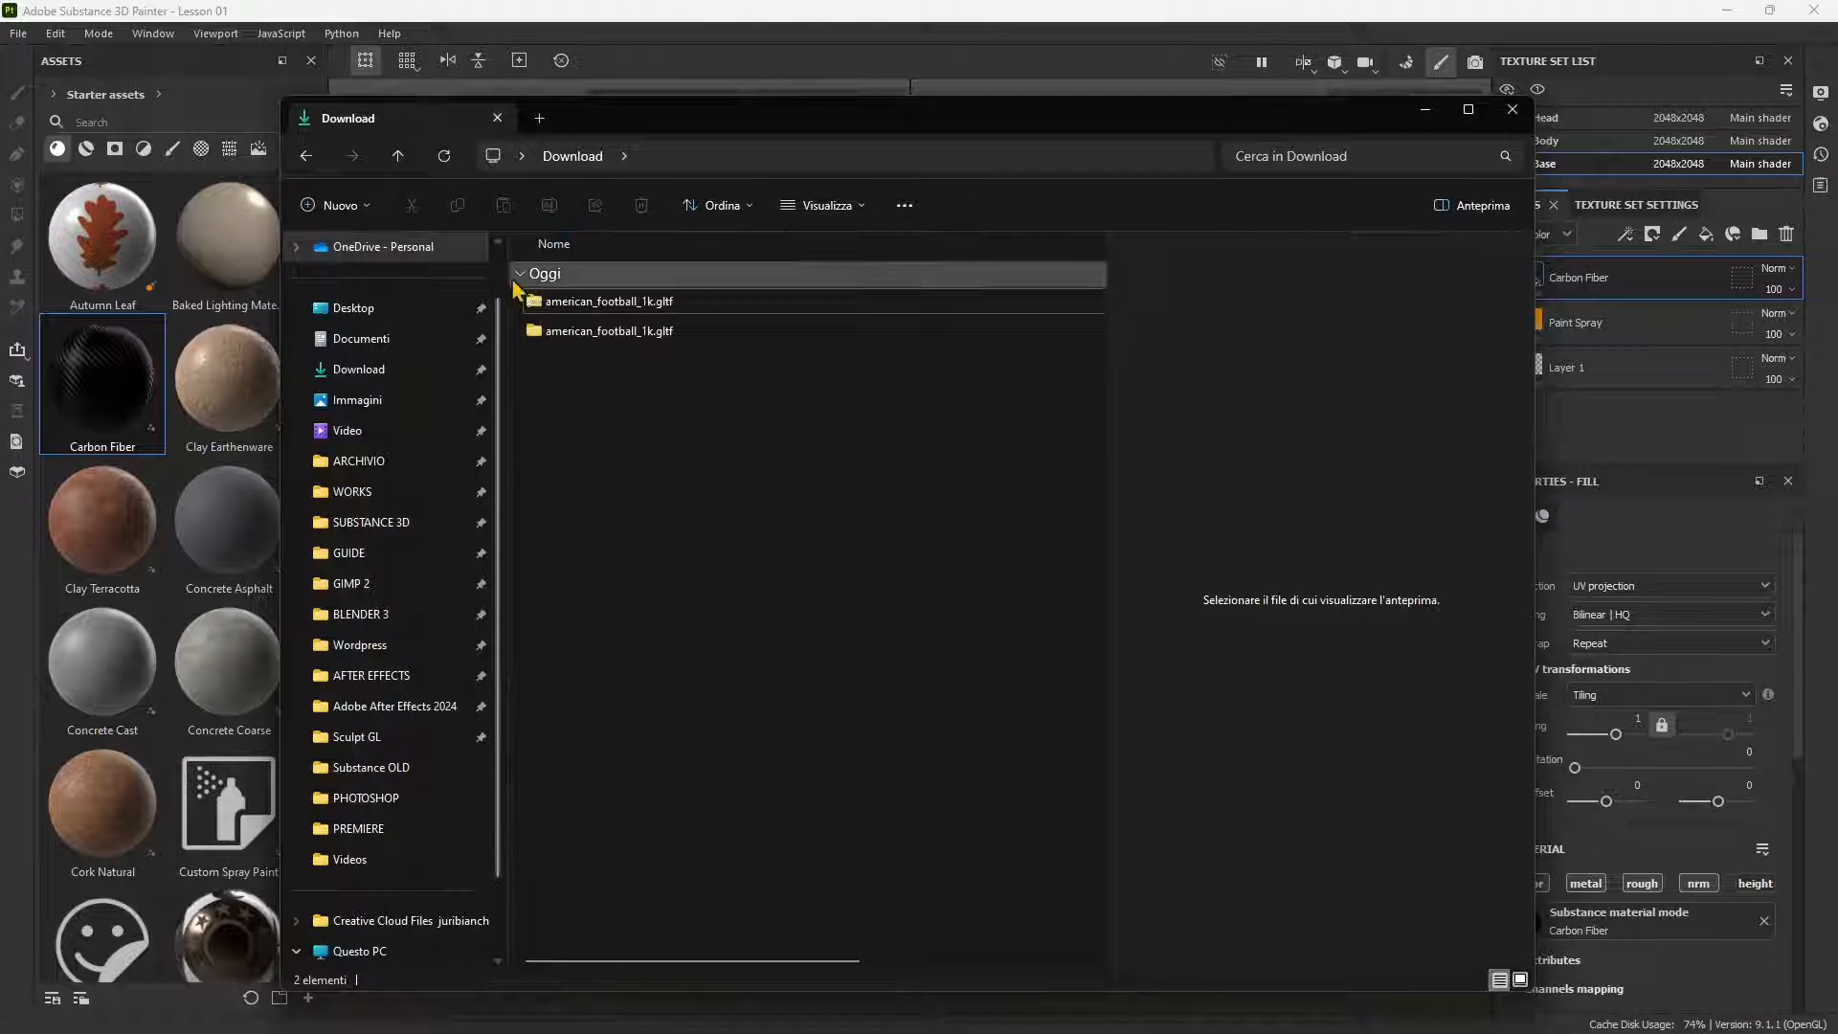
{"action": "left_click", "coordinate": [570, 303]}
{"action": "key", "text": "Delete"}
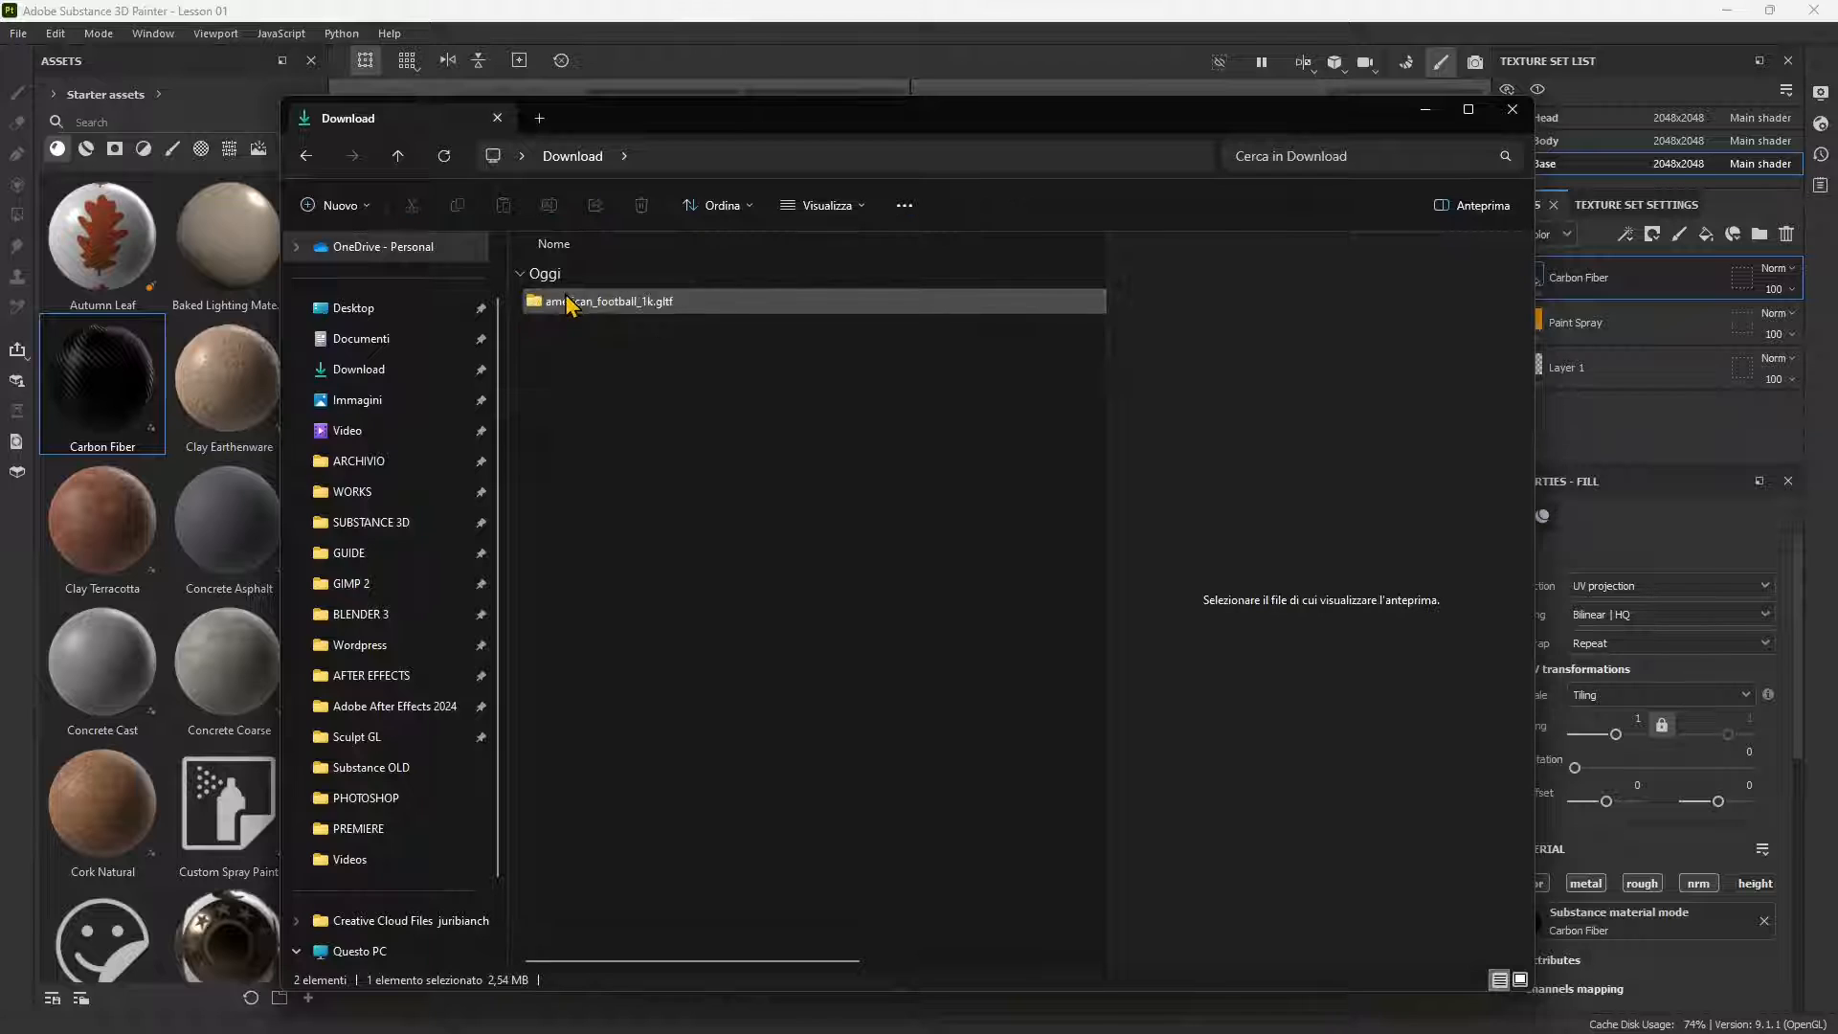
Copy the extracted american_football_1k.gltf folder into the Polyhaven folder inside WORKS, check its contents and close the file window
{"action": "right_click", "coordinate": [615, 316]}
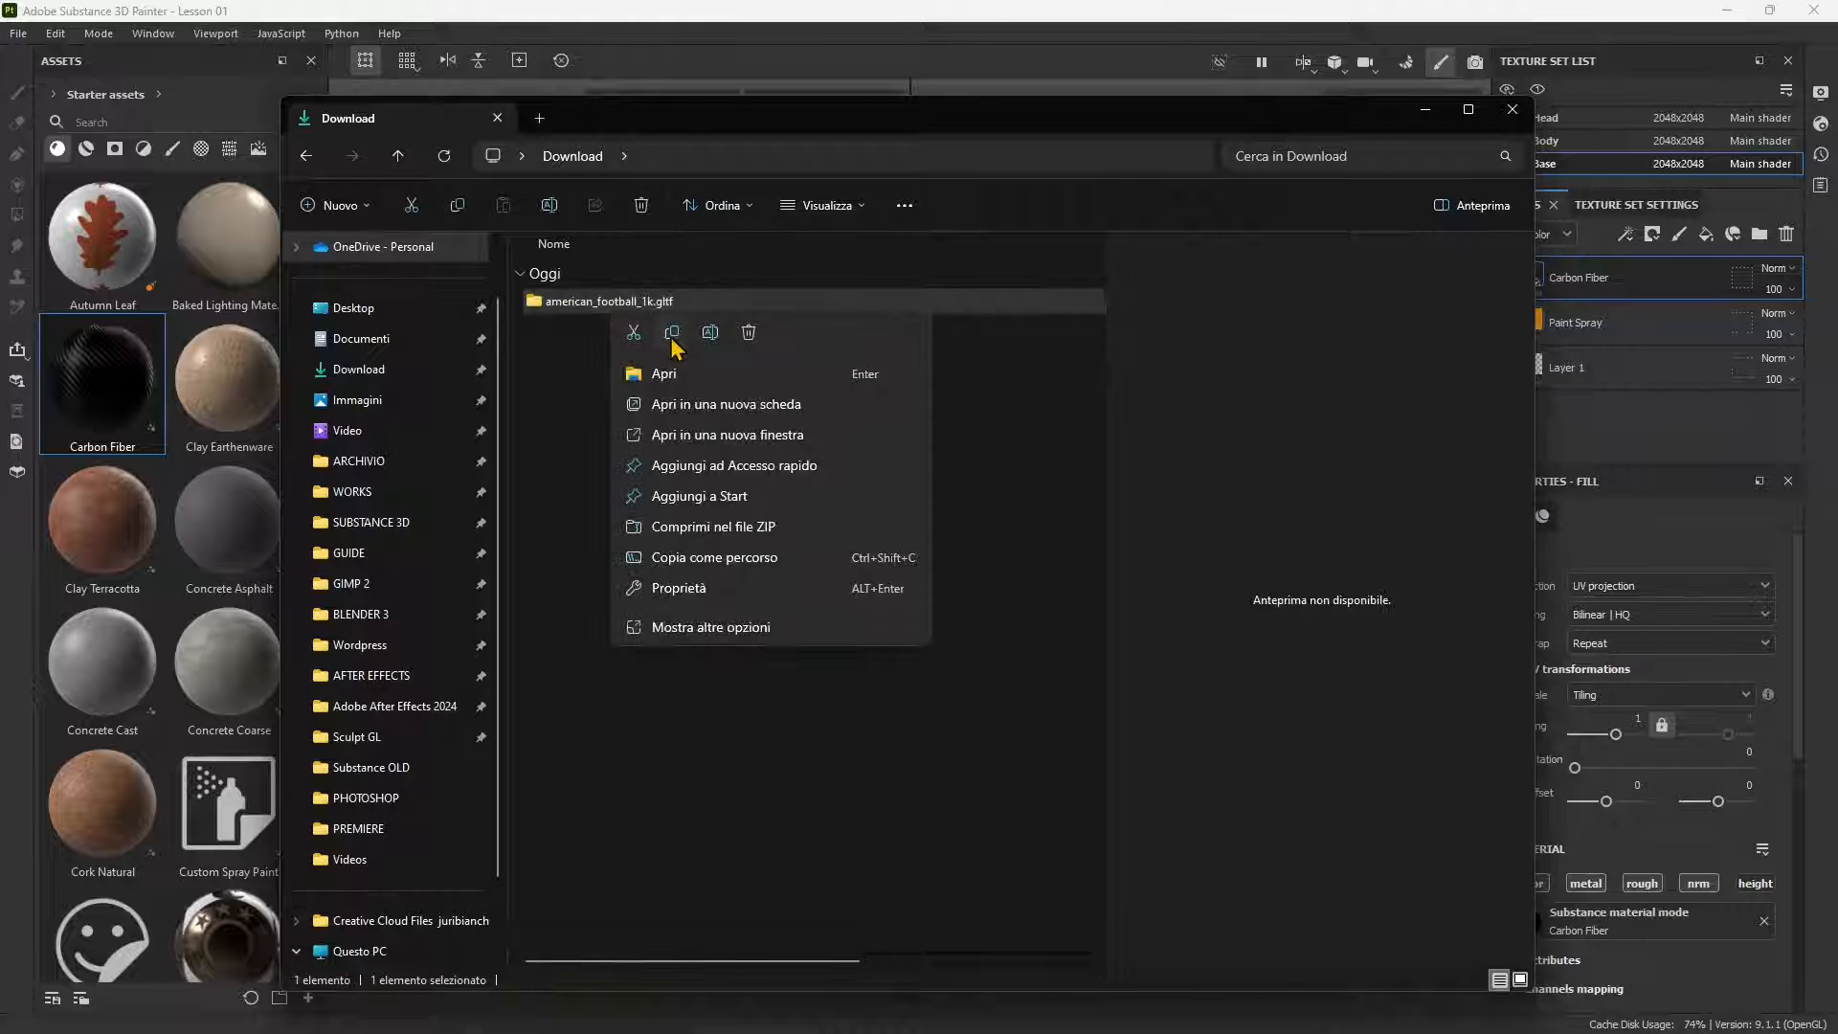
{"action": "left_click", "coordinate": [673, 337]}
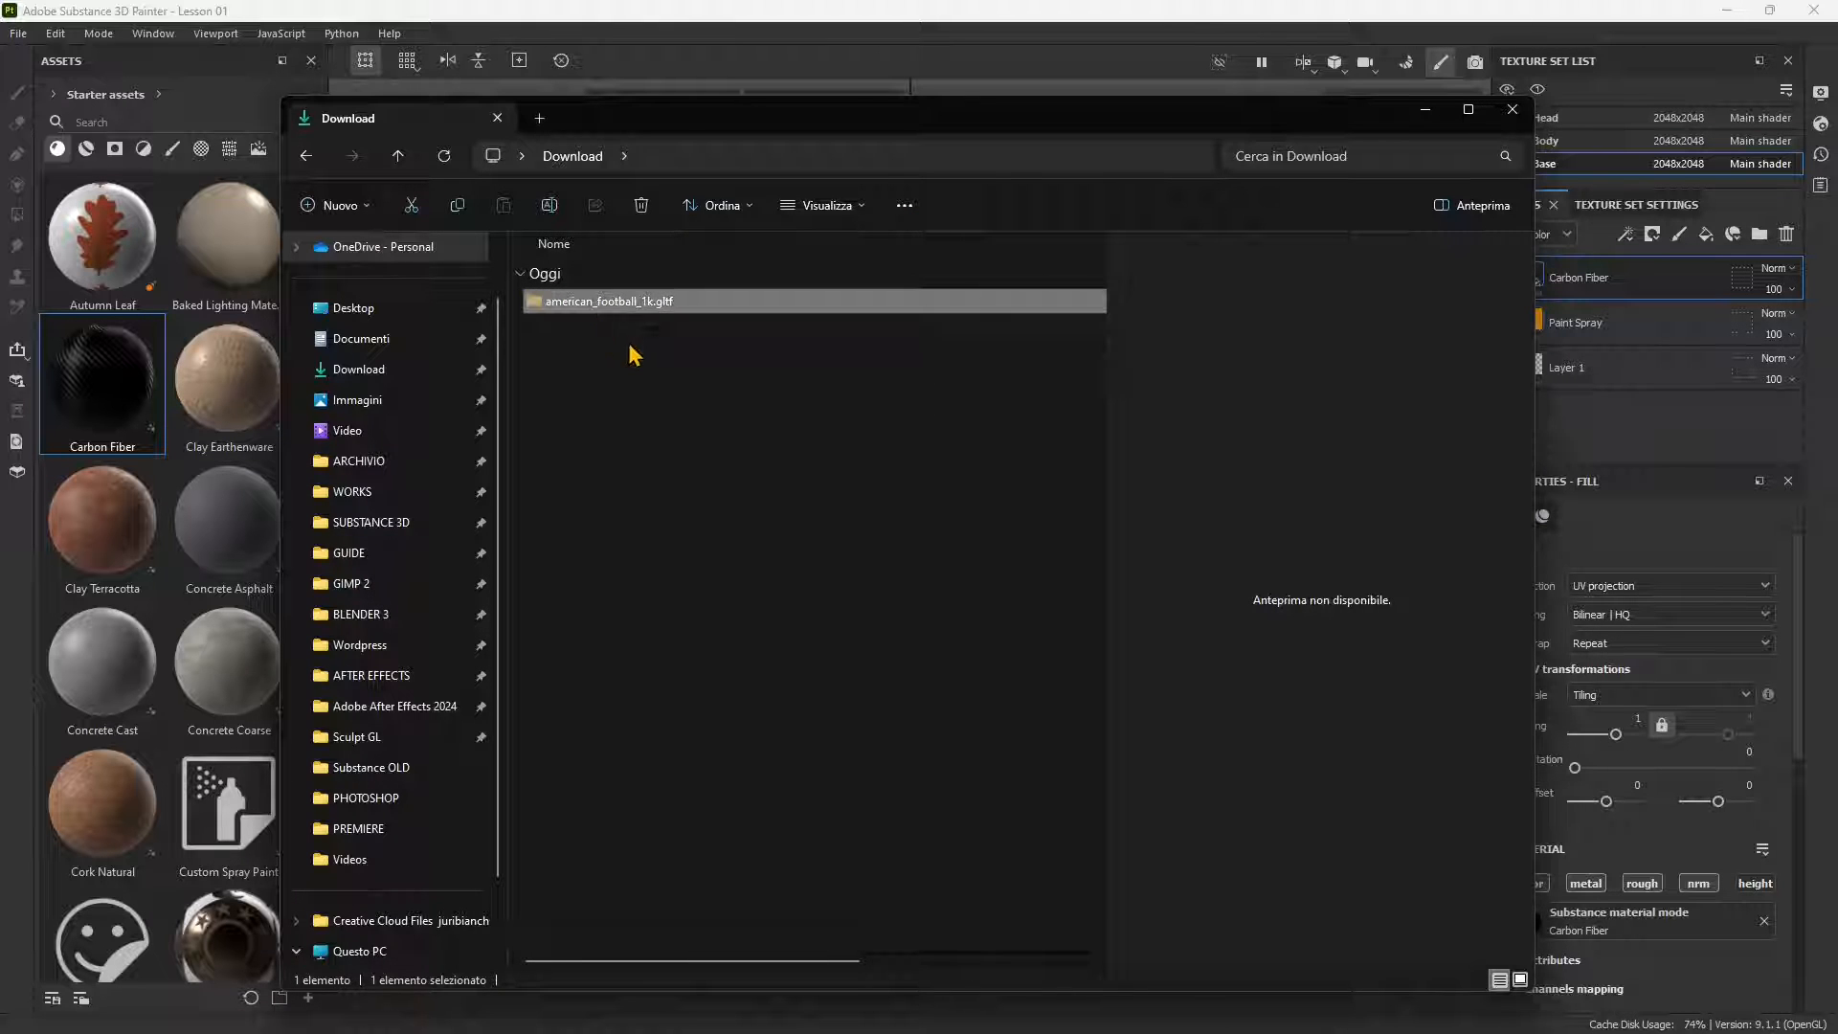
{"action": "left_click", "coordinate": [397, 491]}
{"action": "left_click", "coordinate": [624, 285]}
{"action": "double_click", "coordinate": [623, 286]}
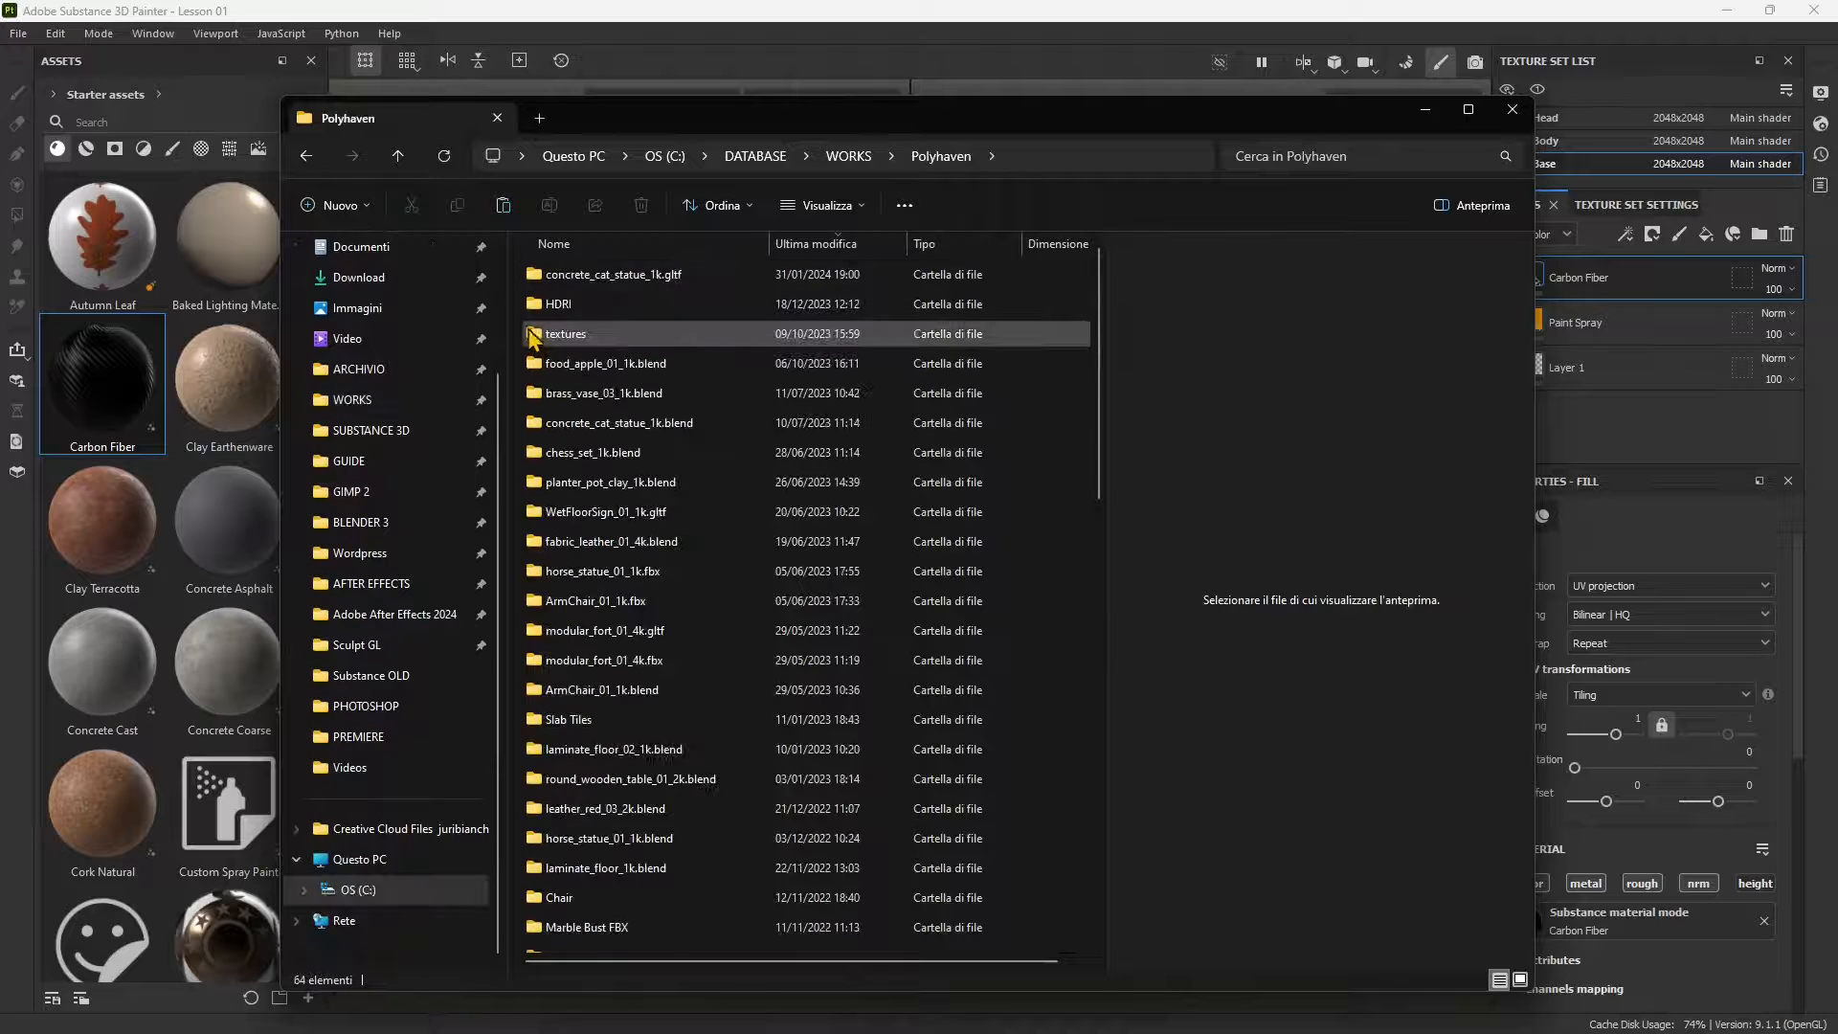
{"action": "right_click", "coordinate": [518, 329]}
{"action": "left_click", "coordinate": [536, 349]}
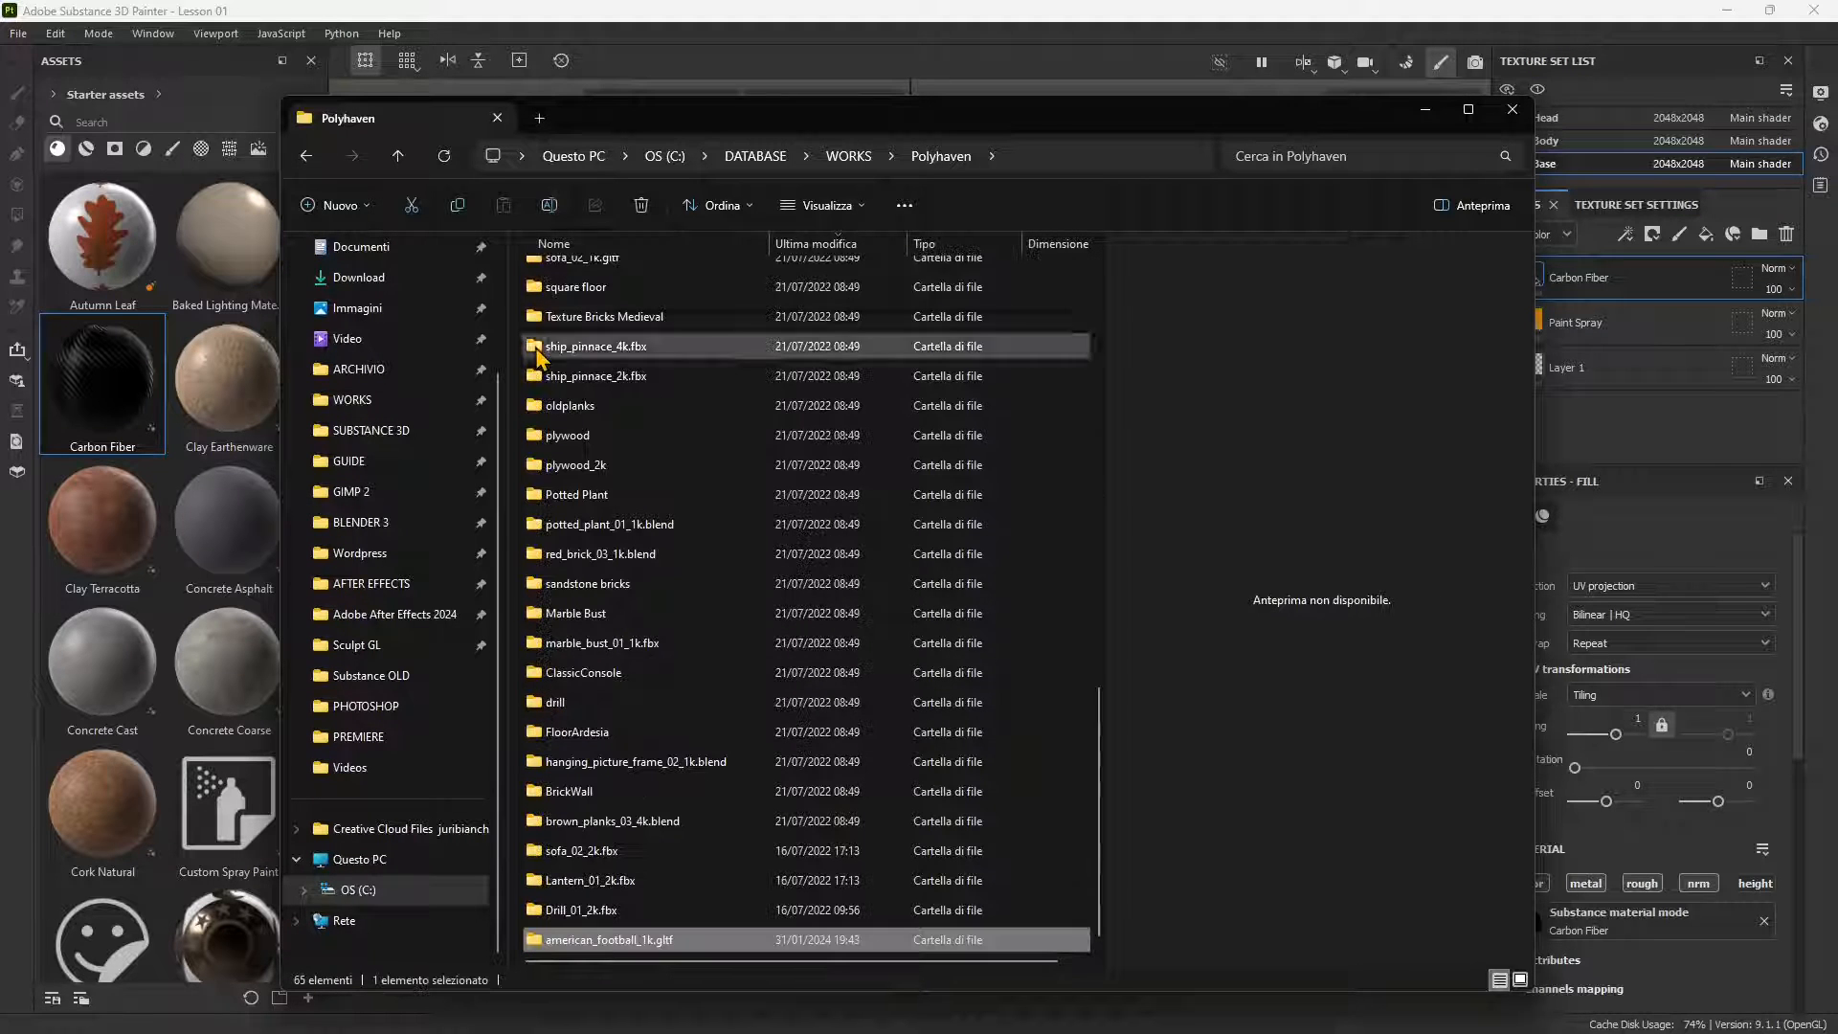
{"action": "double_click", "coordinate": [582, 952]}
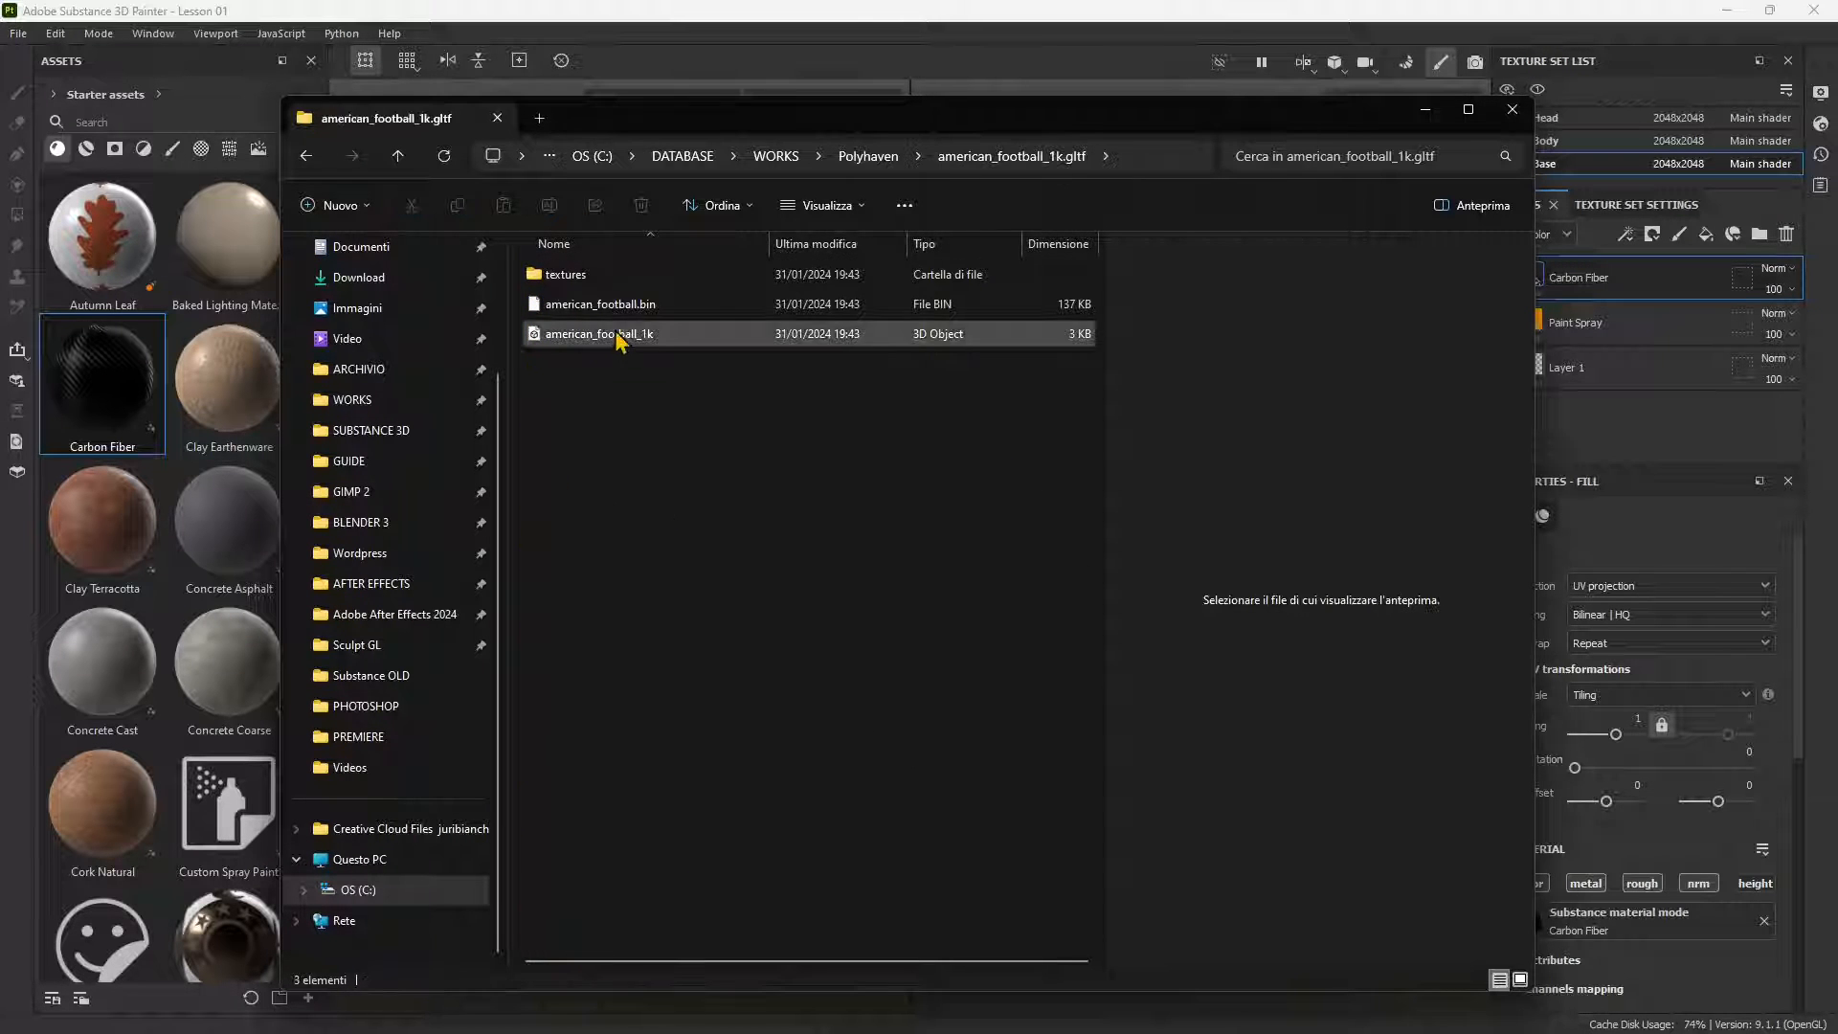
{"action": "left_click", "coordinate": [1512, 111]}
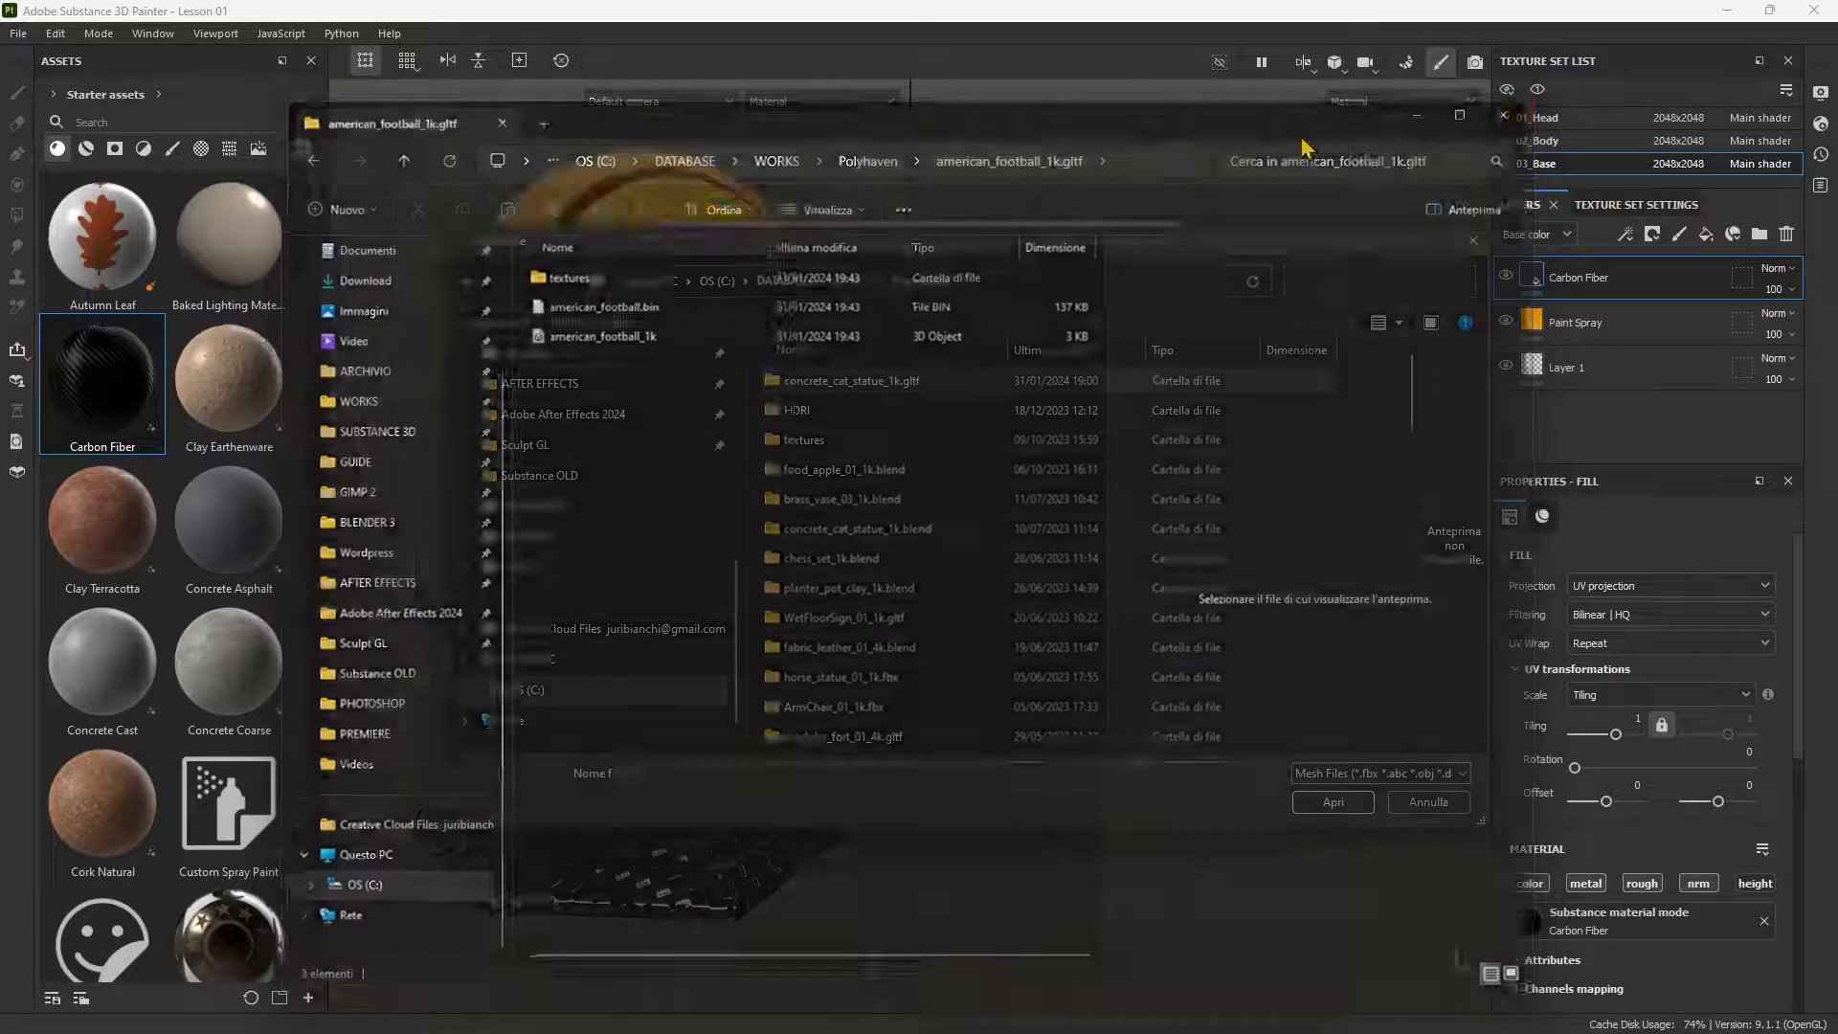
Select american_football_1k from its Polyhaven folder as the mesh file and create the new project, discarding changes to the current project
{"action": "left_click_drag", "start_coordinate": [666, 234], "coordinate": [721, 217]}
{"action": "double_click", "coordinate": [733, 356]}
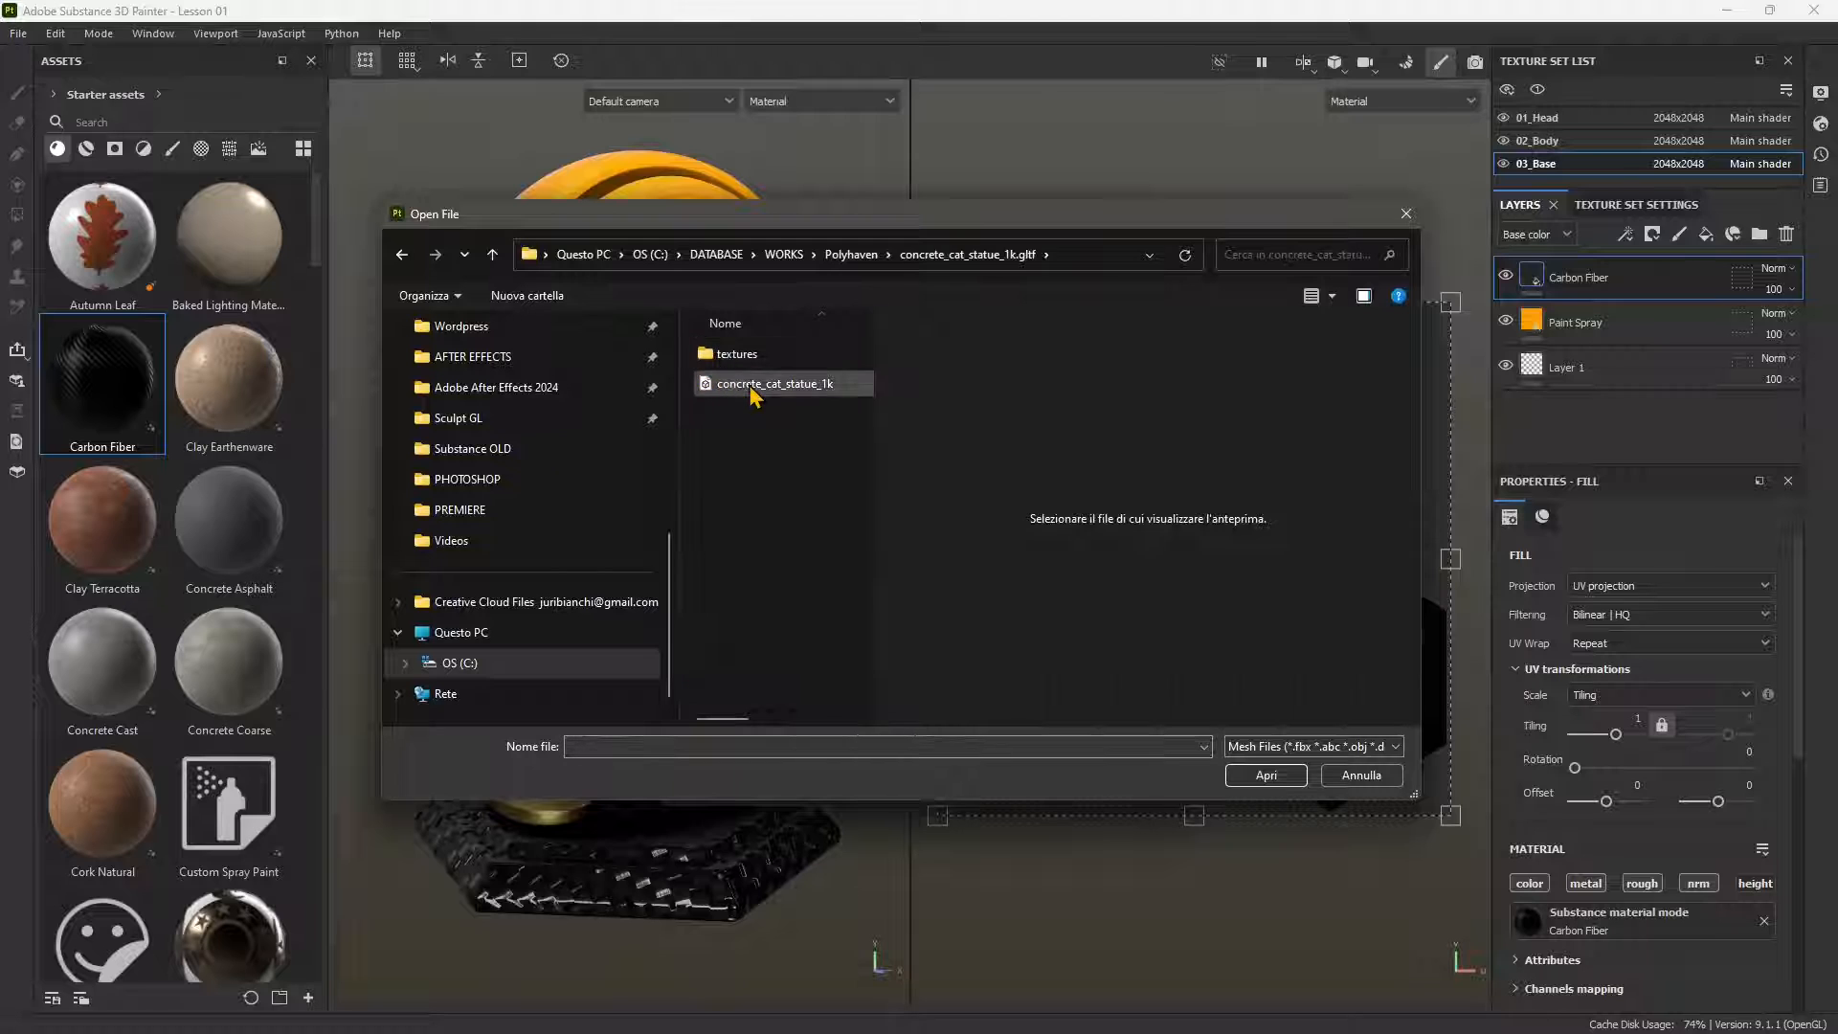
{"action": "left_click", "coordinate": [855, 254]}
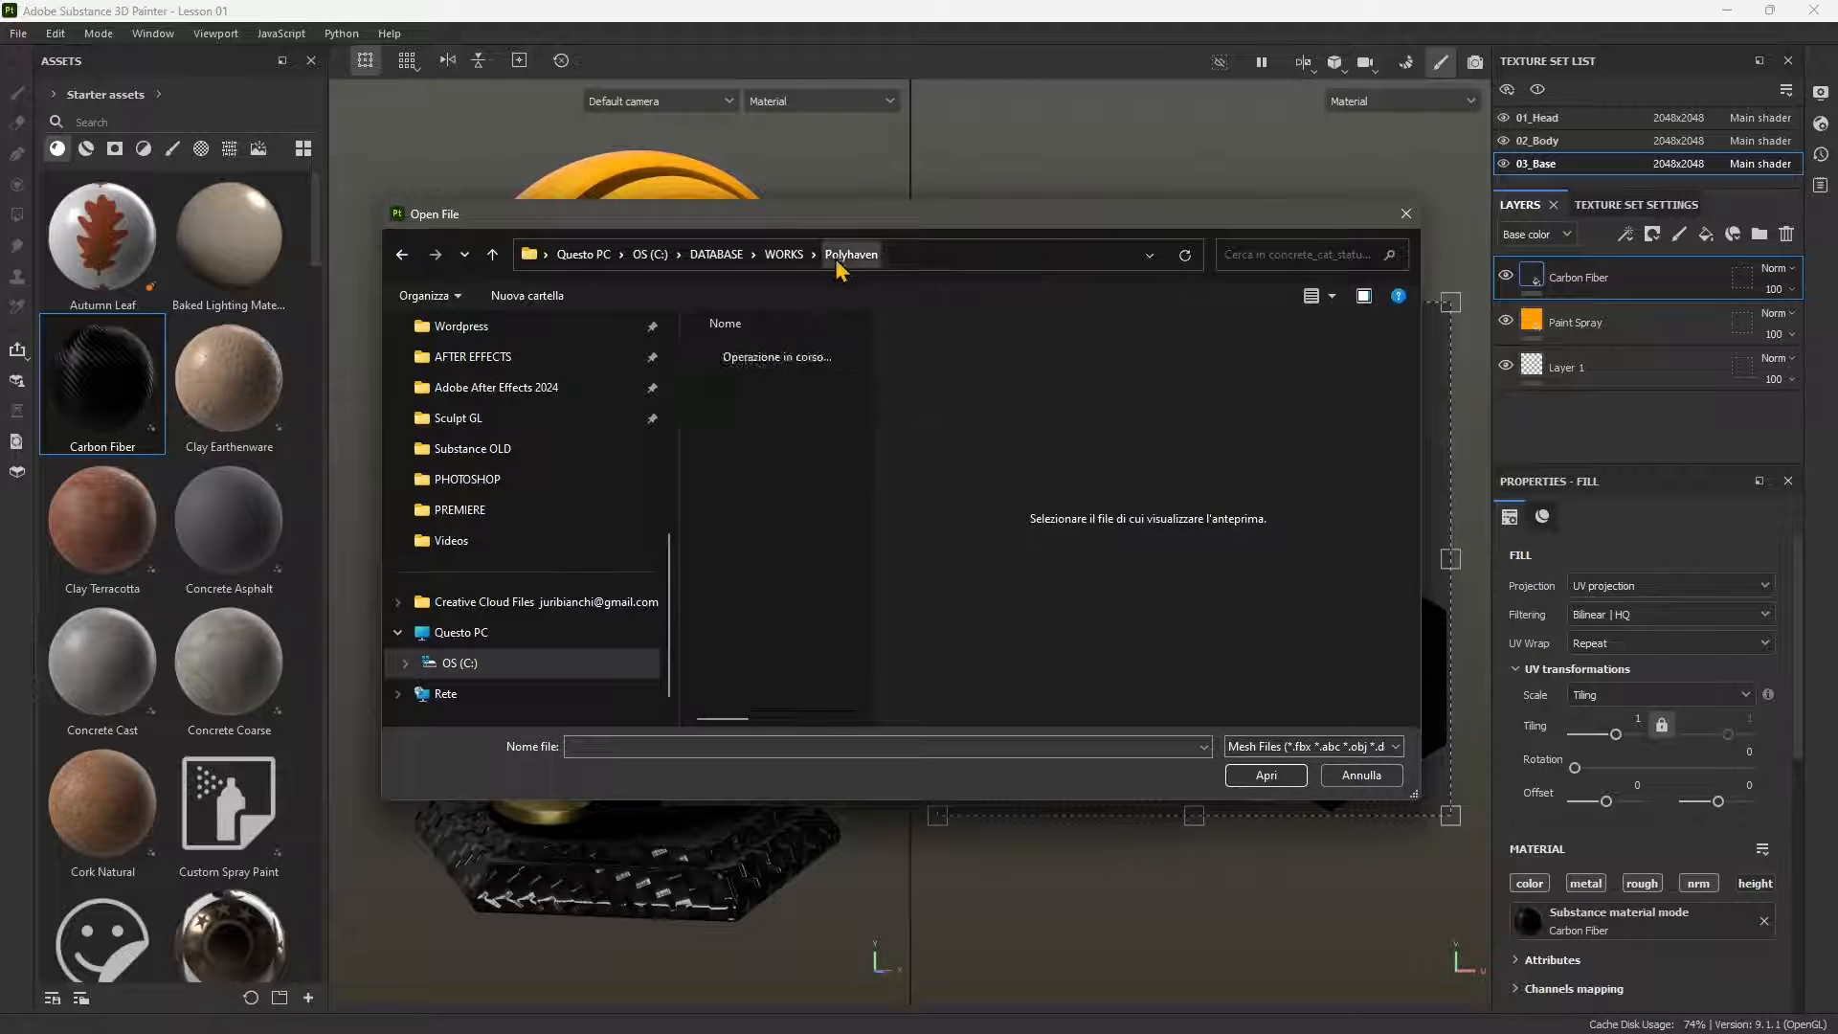
{"action": "double_click", "coordinate": [780, 354]}
{"action": "left_click", "coordinate": [781, 386]}
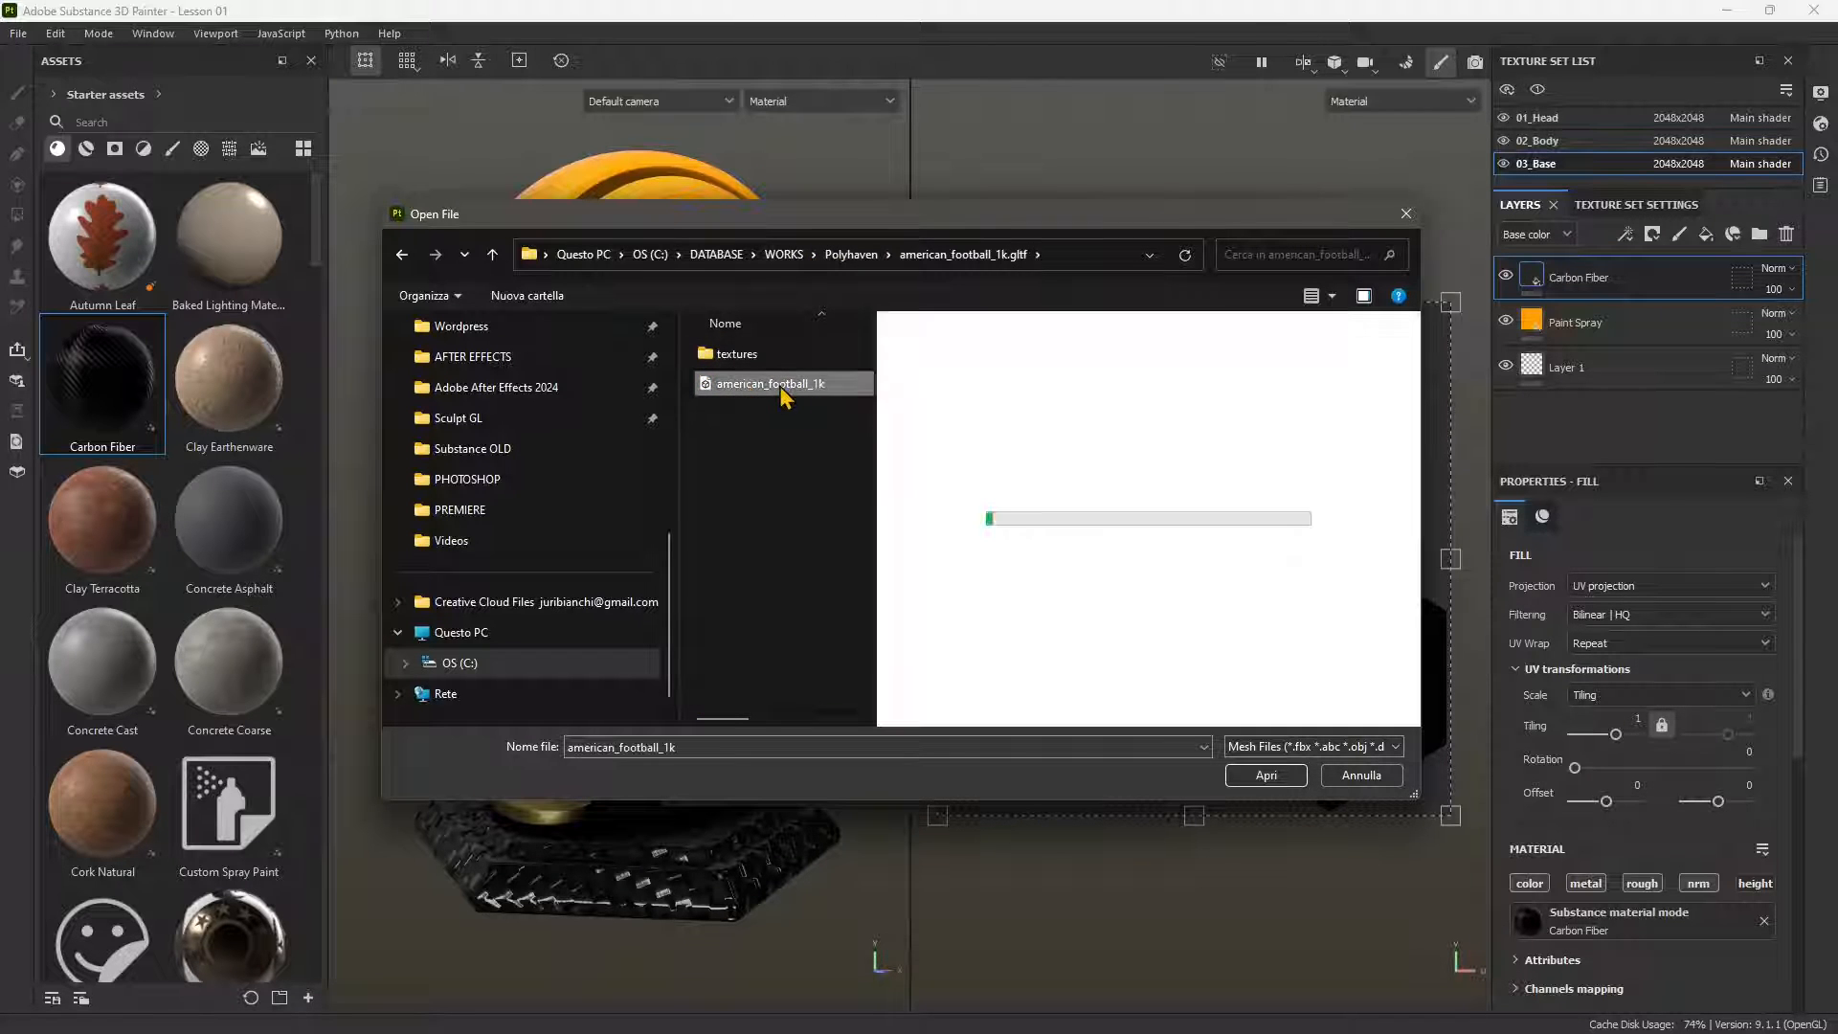
{"action": "left_click", "coordinate": [1269, 775]}
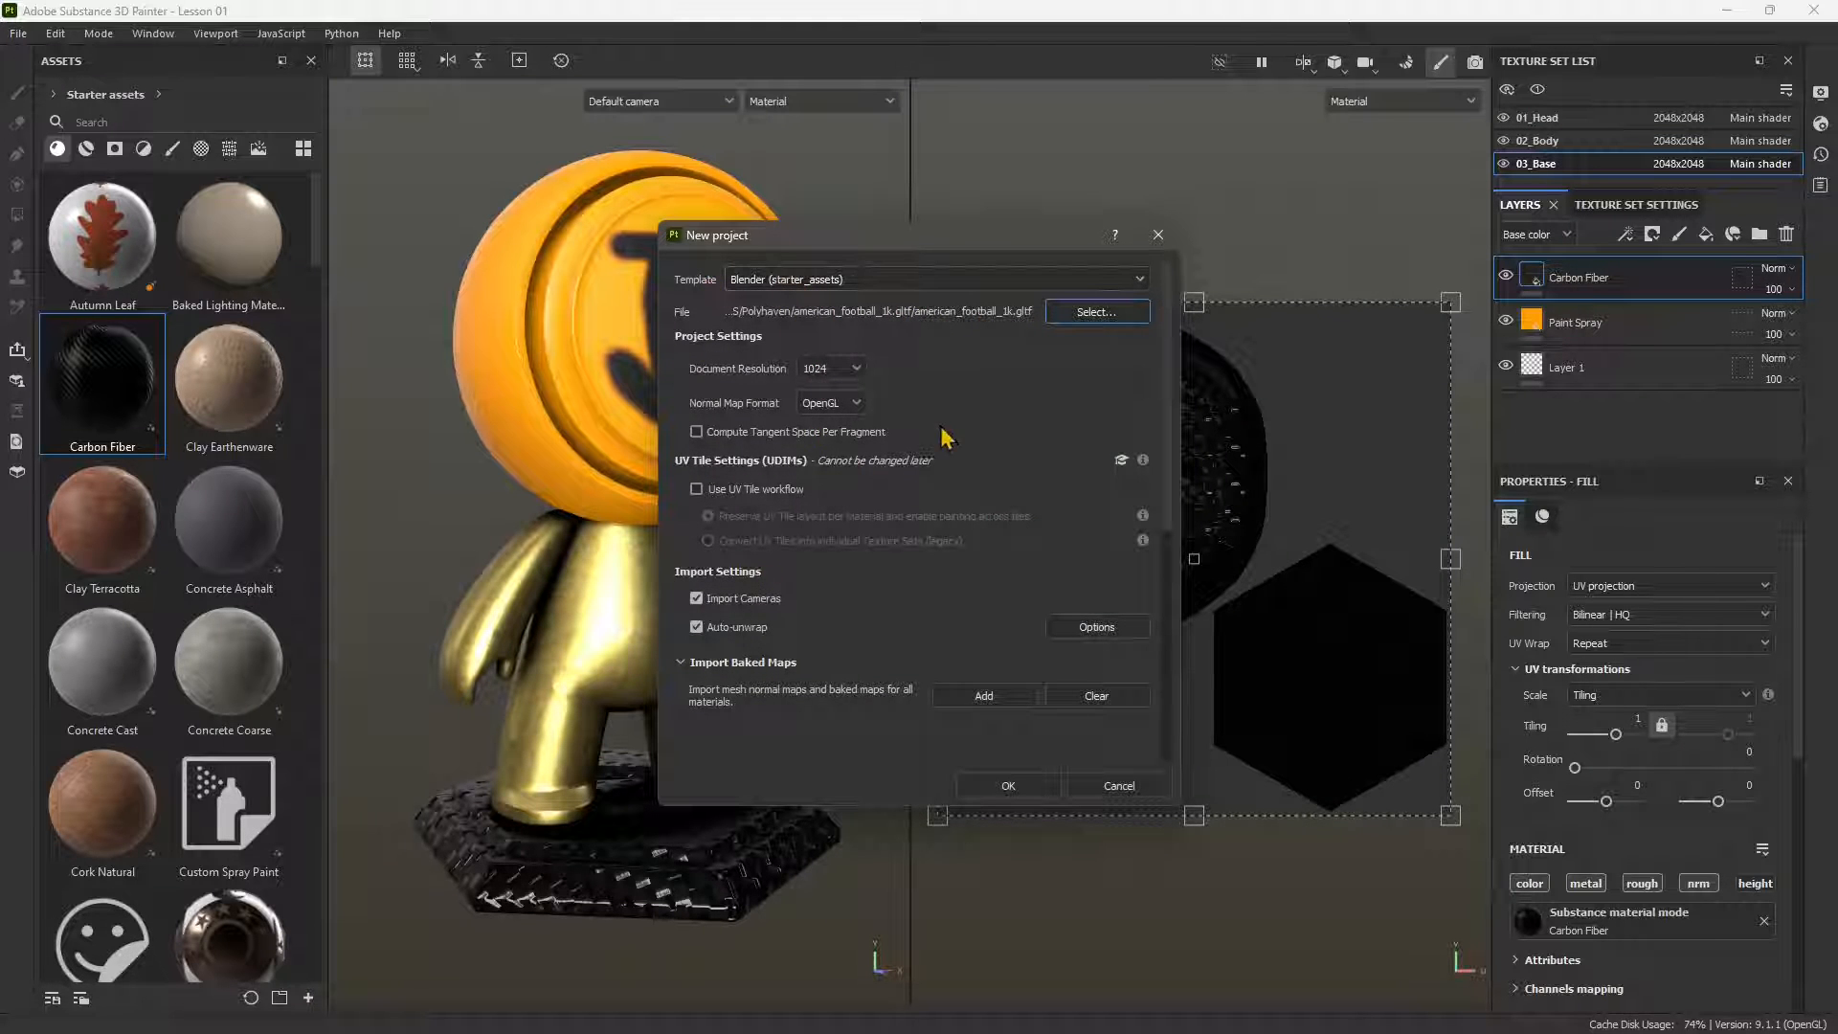
{"action": "left_click", "coordinate": [1016, 793]}
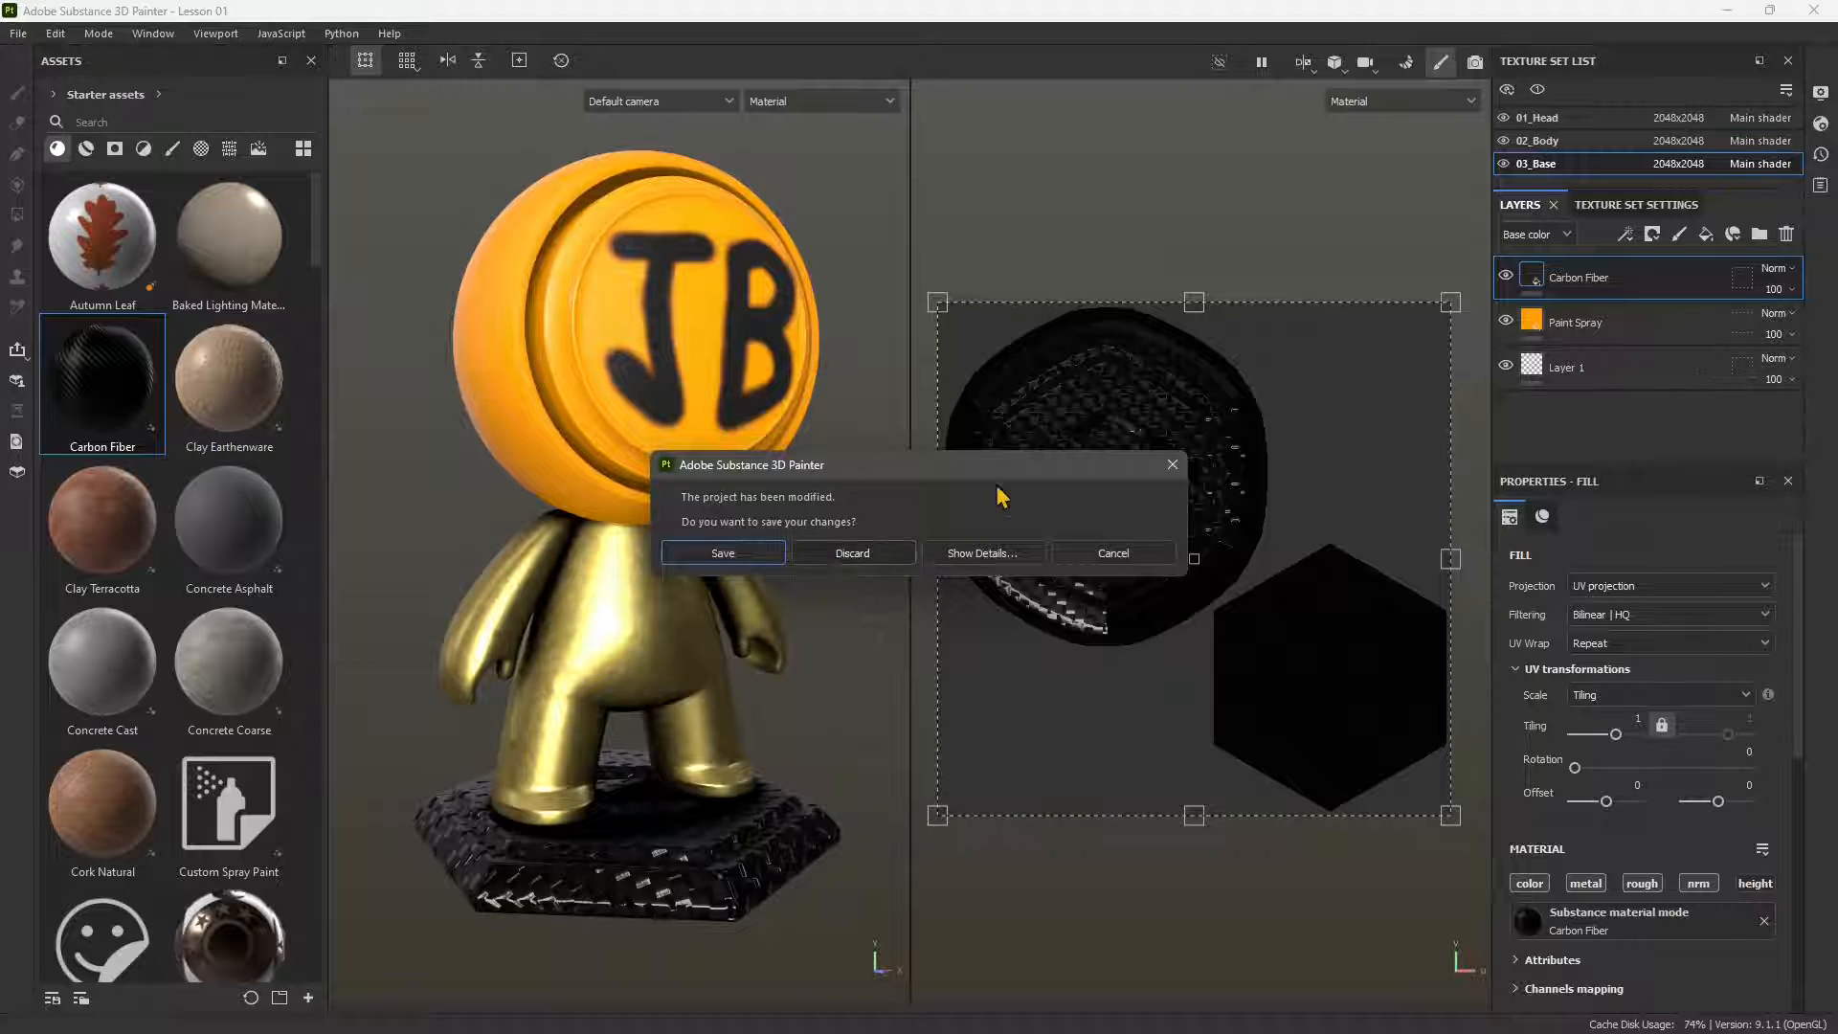
{"action": "left_click", "coordinate": [855, 555]}
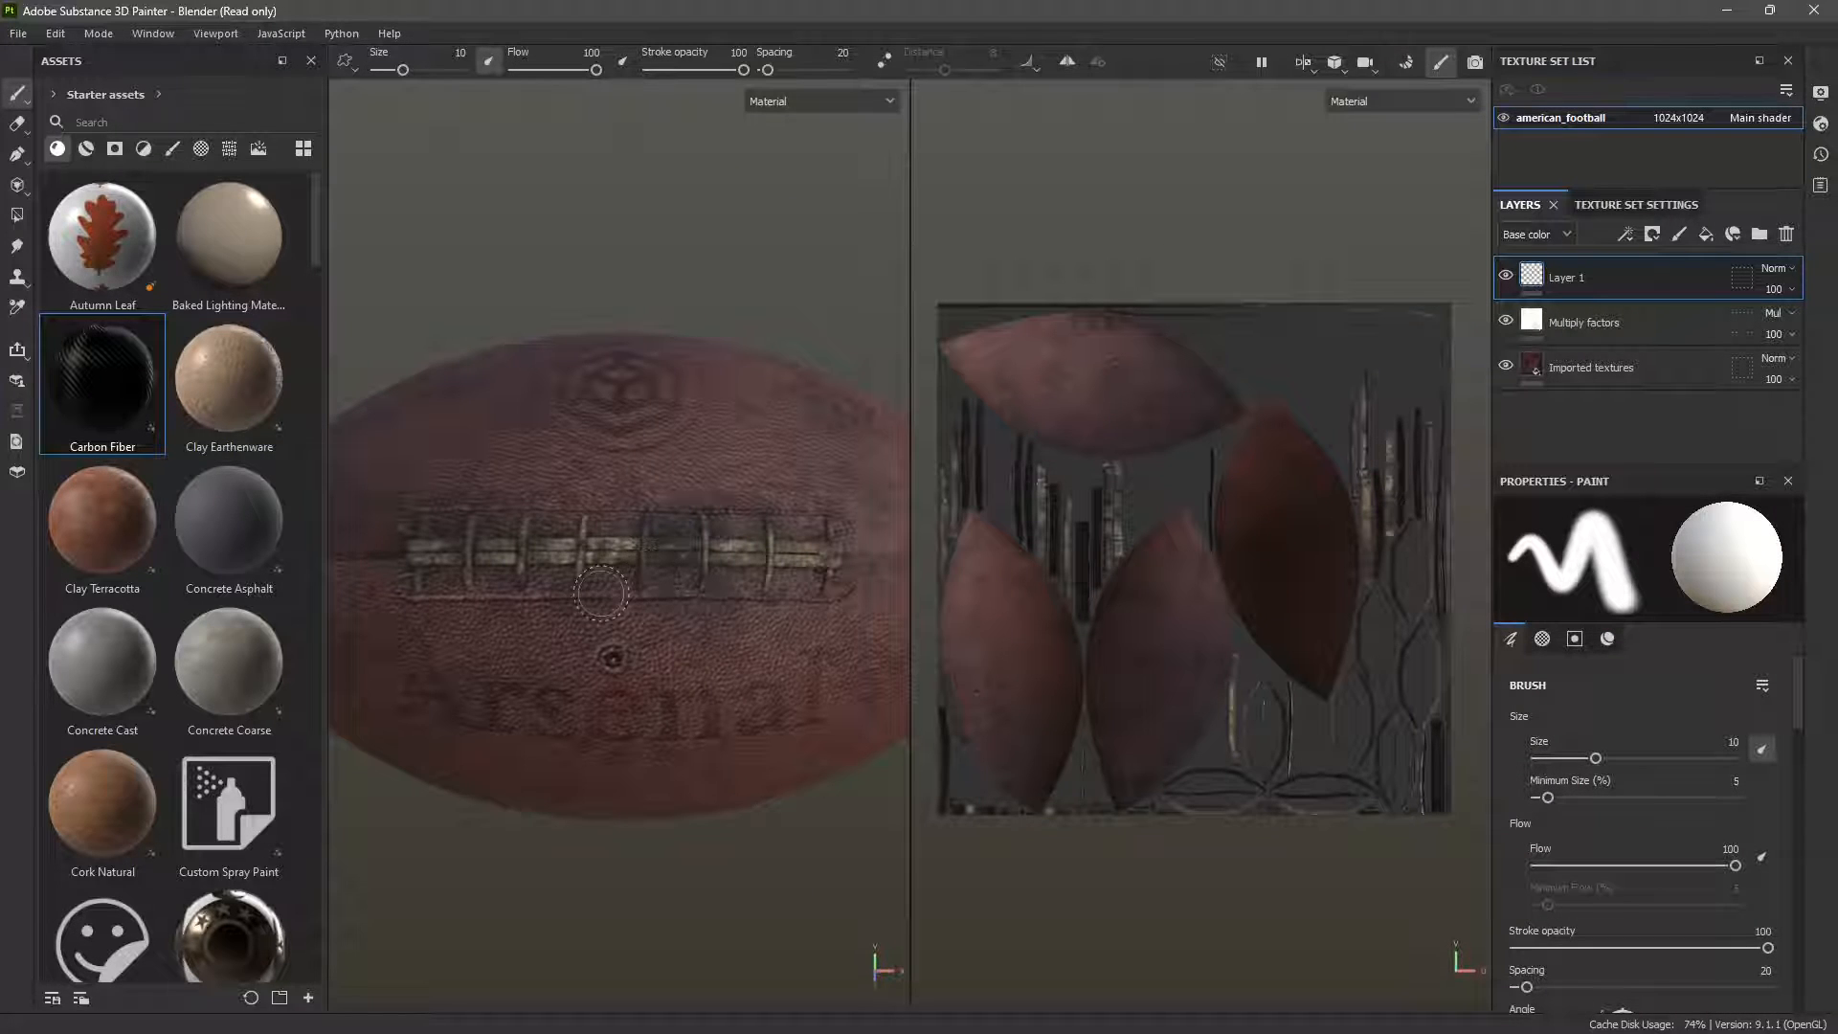
Paint white brush strokes over the football's laces and the surrounding leather, undoing the last stroke across the Arsenal lettering
{"action": "mouse_move", "coordinate": [558, 572]}
{"action": "left_mouse_down", "text": "alt"}
{"action": "mouse_move", "coordinate": [613, 547]}
{"action": "mouse_move", "coordinate": [632, 660]}
{"action": "mouse_move", "coordinate": [664, 679]}
{"action": "mouse_move", "coordinate": [684, 627]}
{"action": "left_mouse_up", "text": "alt"}
{"action": "mouse_move", "coordinate": [703, 564]}
{"action": "left_mouse_down"}
{"action": "mouse_move", "coordinate": [617, 545]}
{"action": "mouse_move", "coordinate": [824, 502]}
{"action": "mouse_move", "coordinate": [675, 617]}
{"action": "mouse_move", "coordinate": [833, 536]}
{"action": "mouse_move", "coordinate": [694, 655]}
{"action": "mouse_move", "coordinate": [636, 651]}
{"action": "mouse_move", "coordinate": [579, 560]}
{"action": "mouse_move", "coordinate": [550, 613]}
{"action": "mouse_move", "coordinate": [689, 498]}
{"action": "mouse_move", "coordinate": [814, 474]}
{"action": "mouse_move", "coordinate": [848, 487]}
{"action": "left_mouse_up"}
{"action": "left_click_drag", "start_coordinate": [570, 612], "coordinate": [541, 556]}
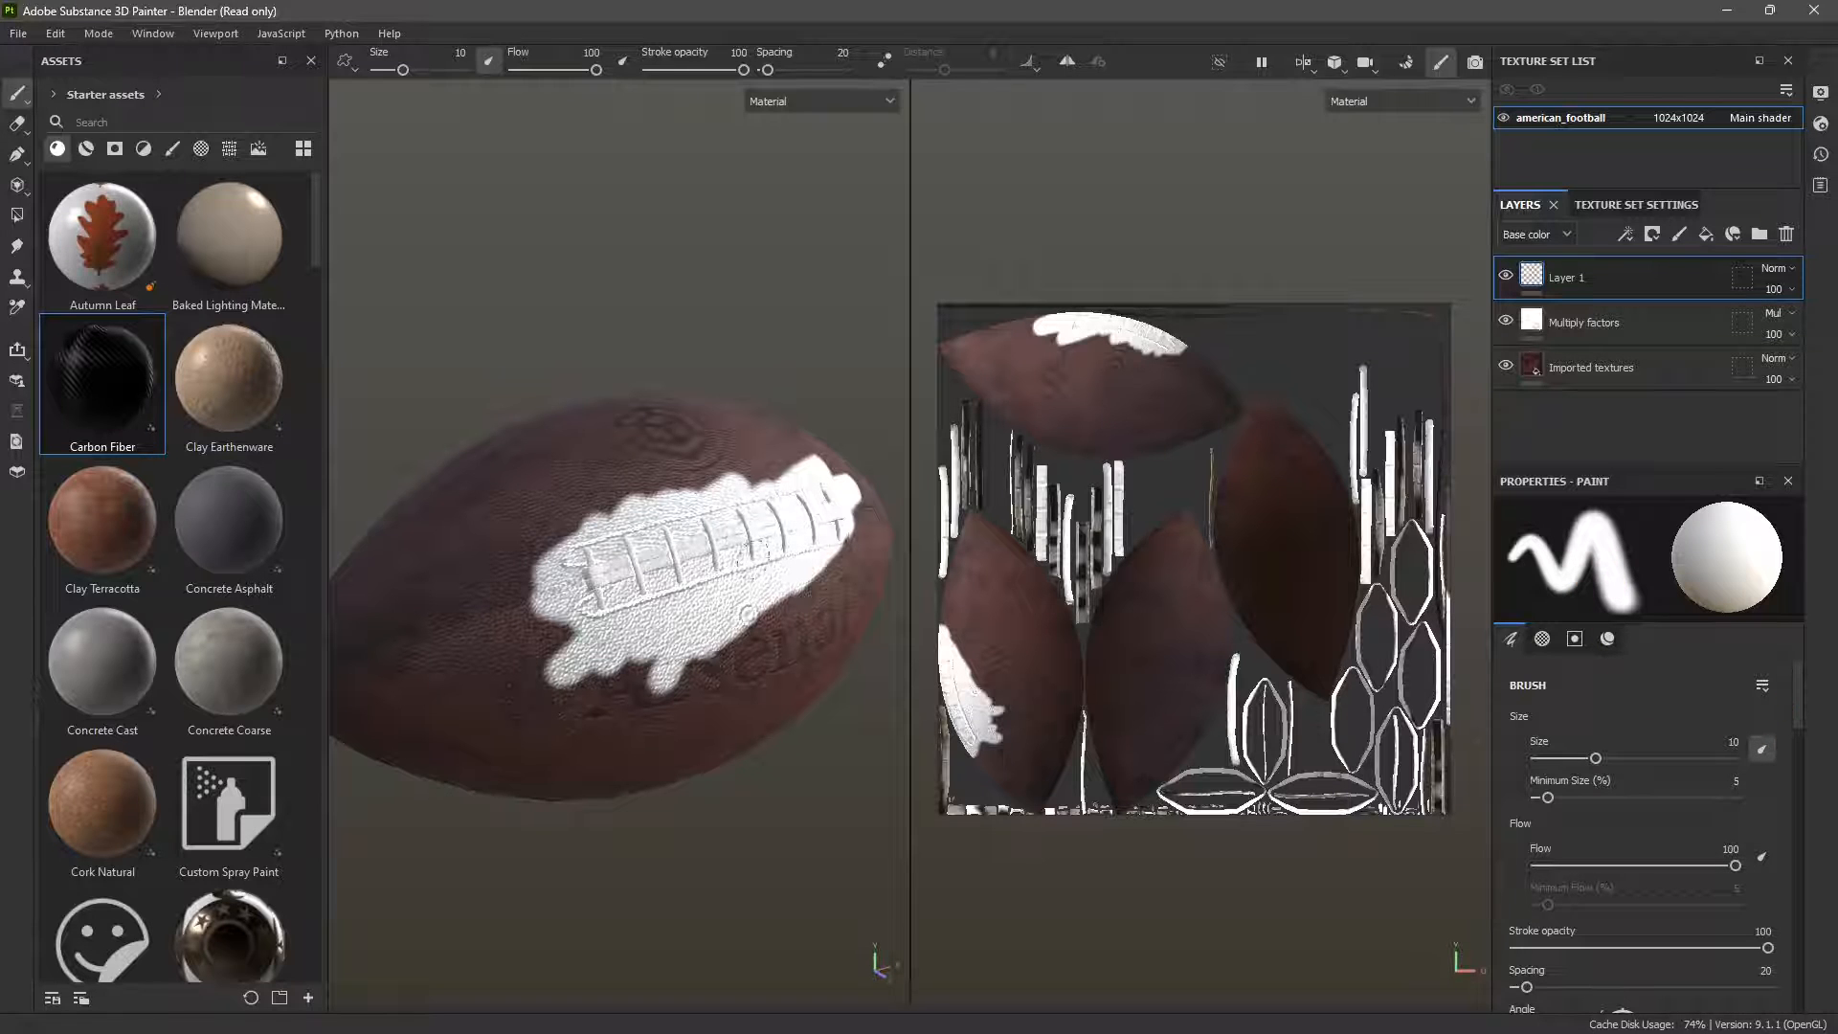
{"action": "mouse_move", "coordinate": [844, 553]}
{"action": "left_mouse_down"}
{"action": "mouse_move", "coordinate": [860, 493]}
{"action": "mouse_move", "coordinate": [787, 476]}
{"action": "mouse_move", "coordinate": [620, 491]}
{"action": "mouse_move", "coordinate": [557, 557]}
{"action": "mouse_move", "coordinate": [638, 626]}
{"action": "mouse_move", "coordinate": [638, 580]}
{"action": "mouse_move", "coordinate": [627, 684]}
{"action": "mouse_move", "coordinate": [670, 670]}
{"action": "mouse_move", "coordinate": [680, 607]}
{"action": "mouse_move", "coordinate": [752, 746]}
{"action": "mouse_move", "coordinate": [734, 787]}
{"action": "mouse_move", "coordinate": [730, 738]}
{"action": "mouse_move", "coordinate": [780, 762]}
{"action": "mouse_move", "coordinate": [756, 796]}
{"action": "mouse_move", "coordinate": [697, 640]}
{"action": "left_mouse_up"}
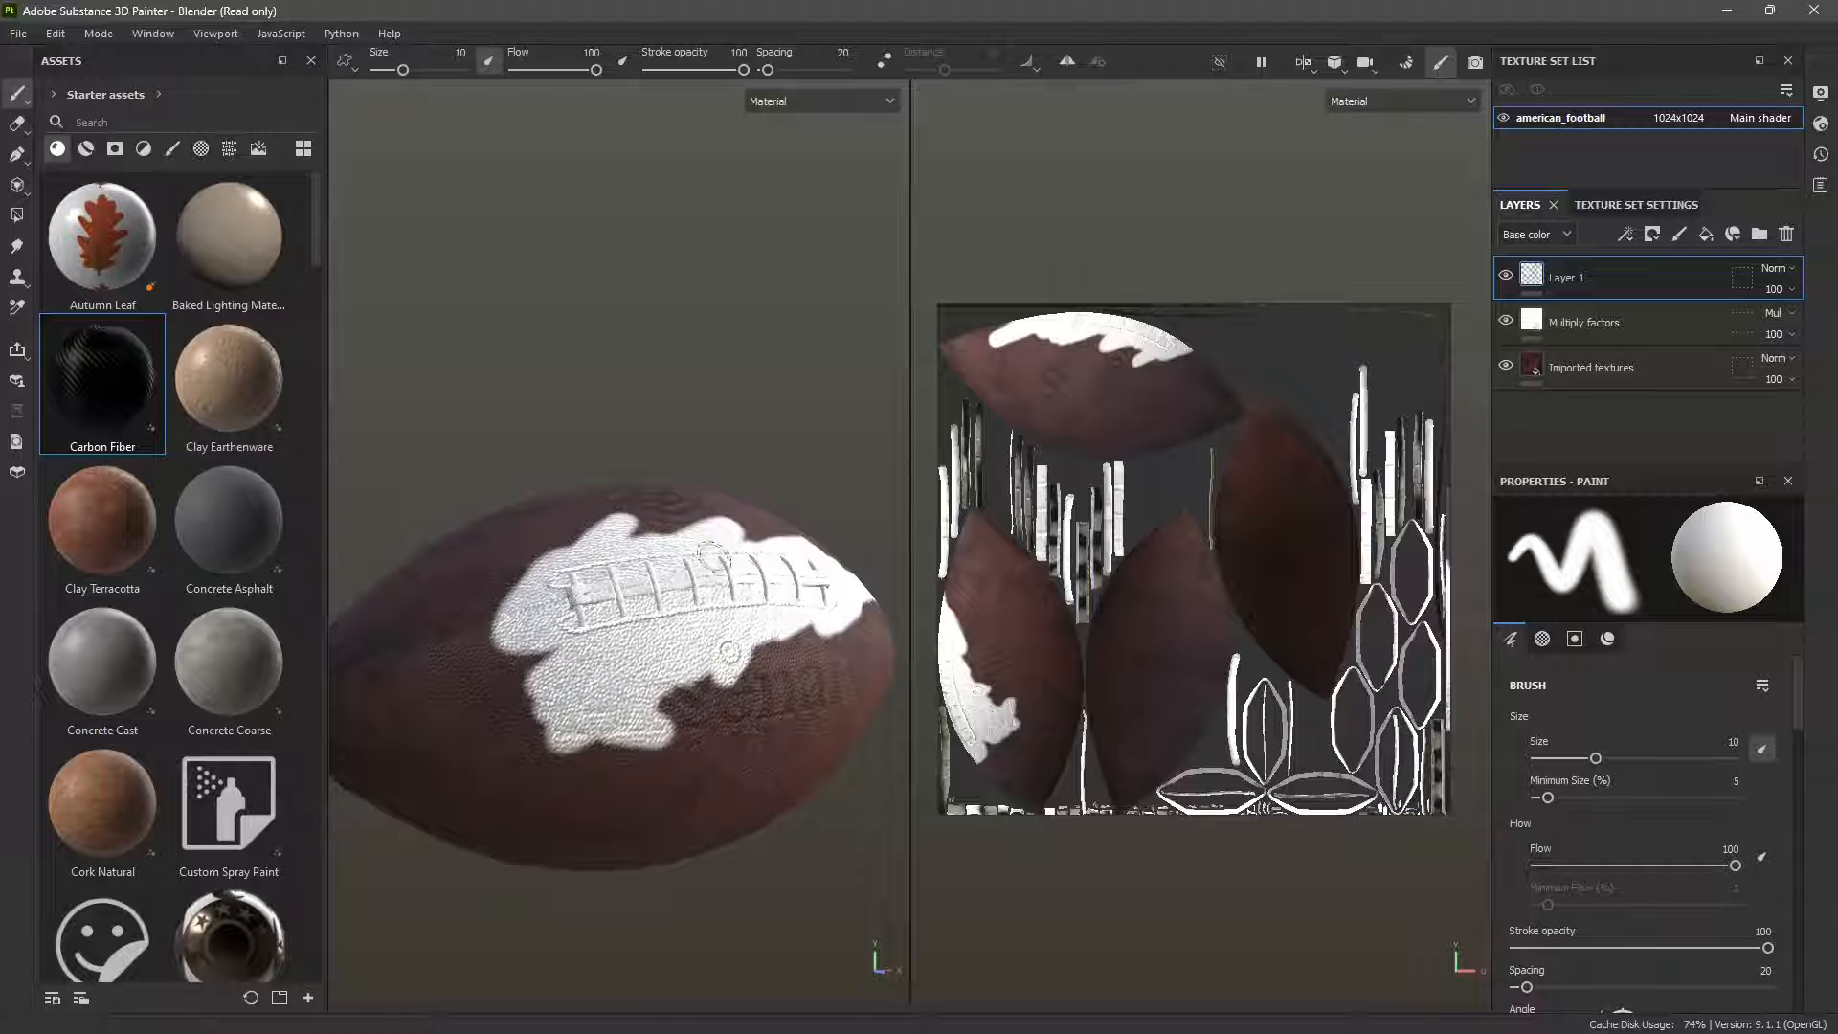
{"action": "mouse_move", "coordinate": [720, 682]}
{"action": "left_mouse_down"}
{"action": "mouse_move", "coordinate": [759, 676]}
{"action": "mouse_move", "coordinate": [772, 701]}
{"action": "left_mouse_up"}
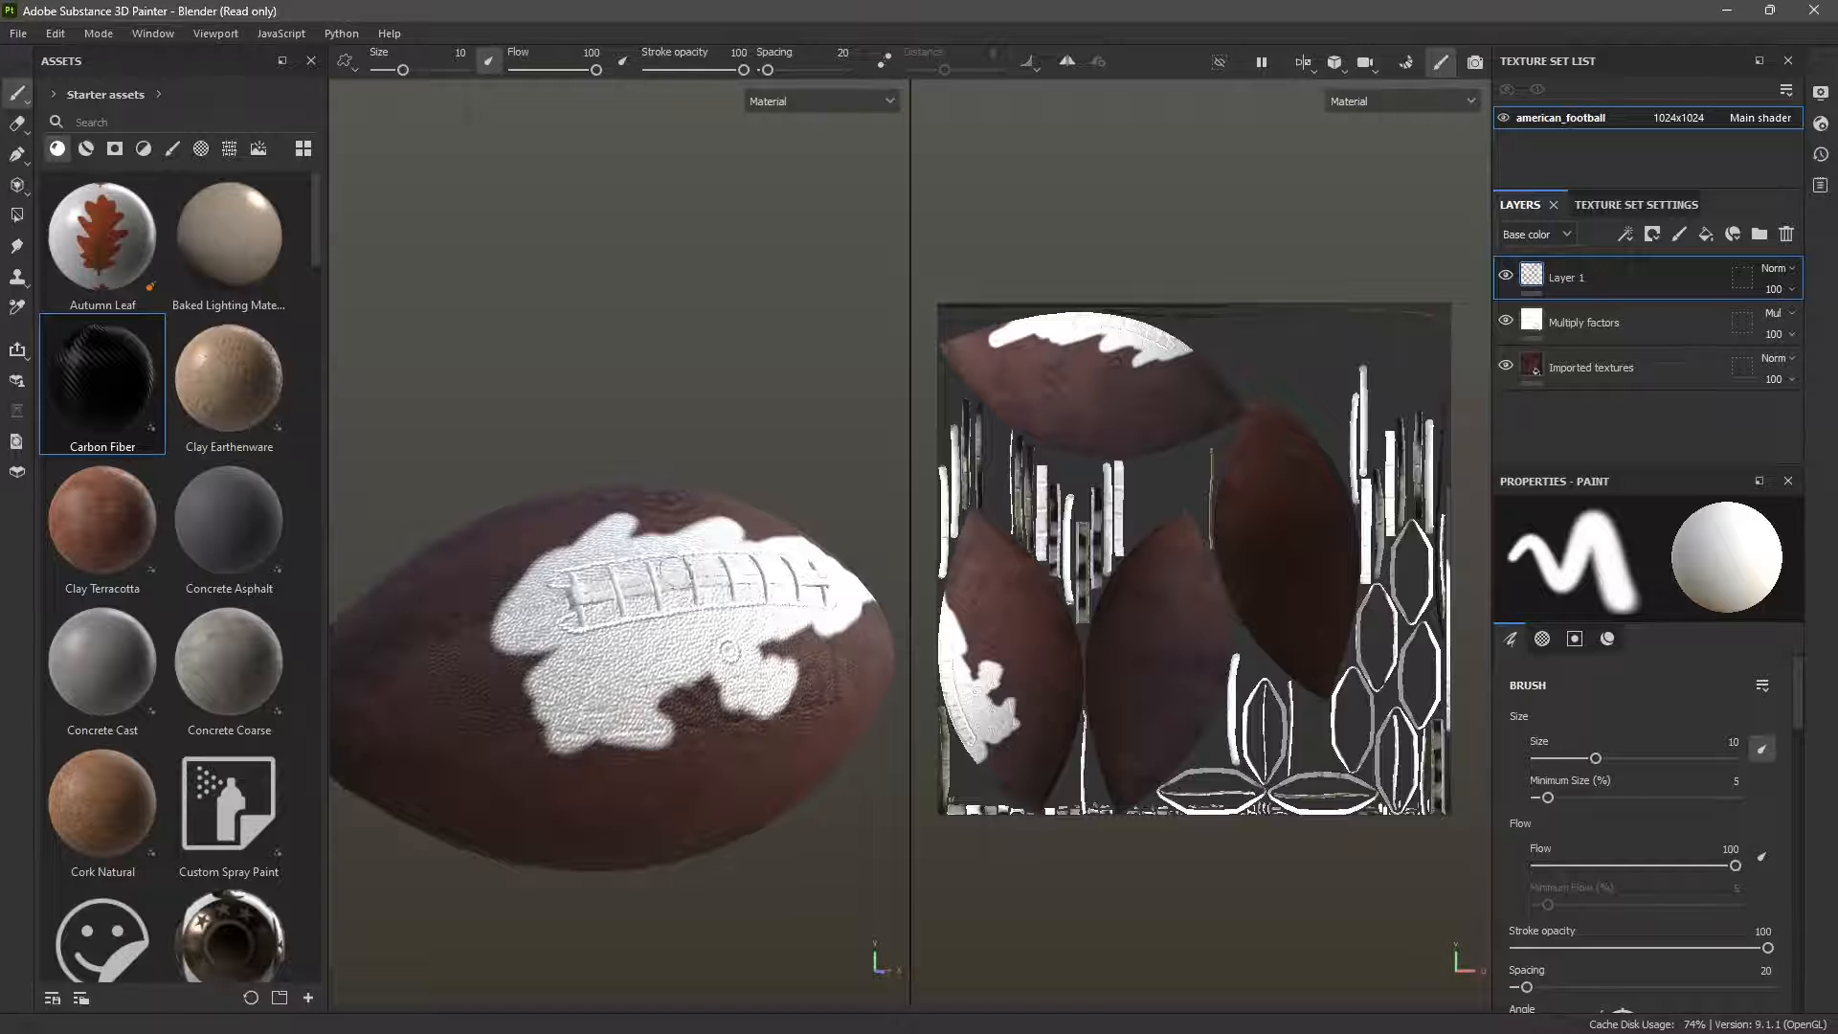
{"action": "key", "text": "ctrl+z"}
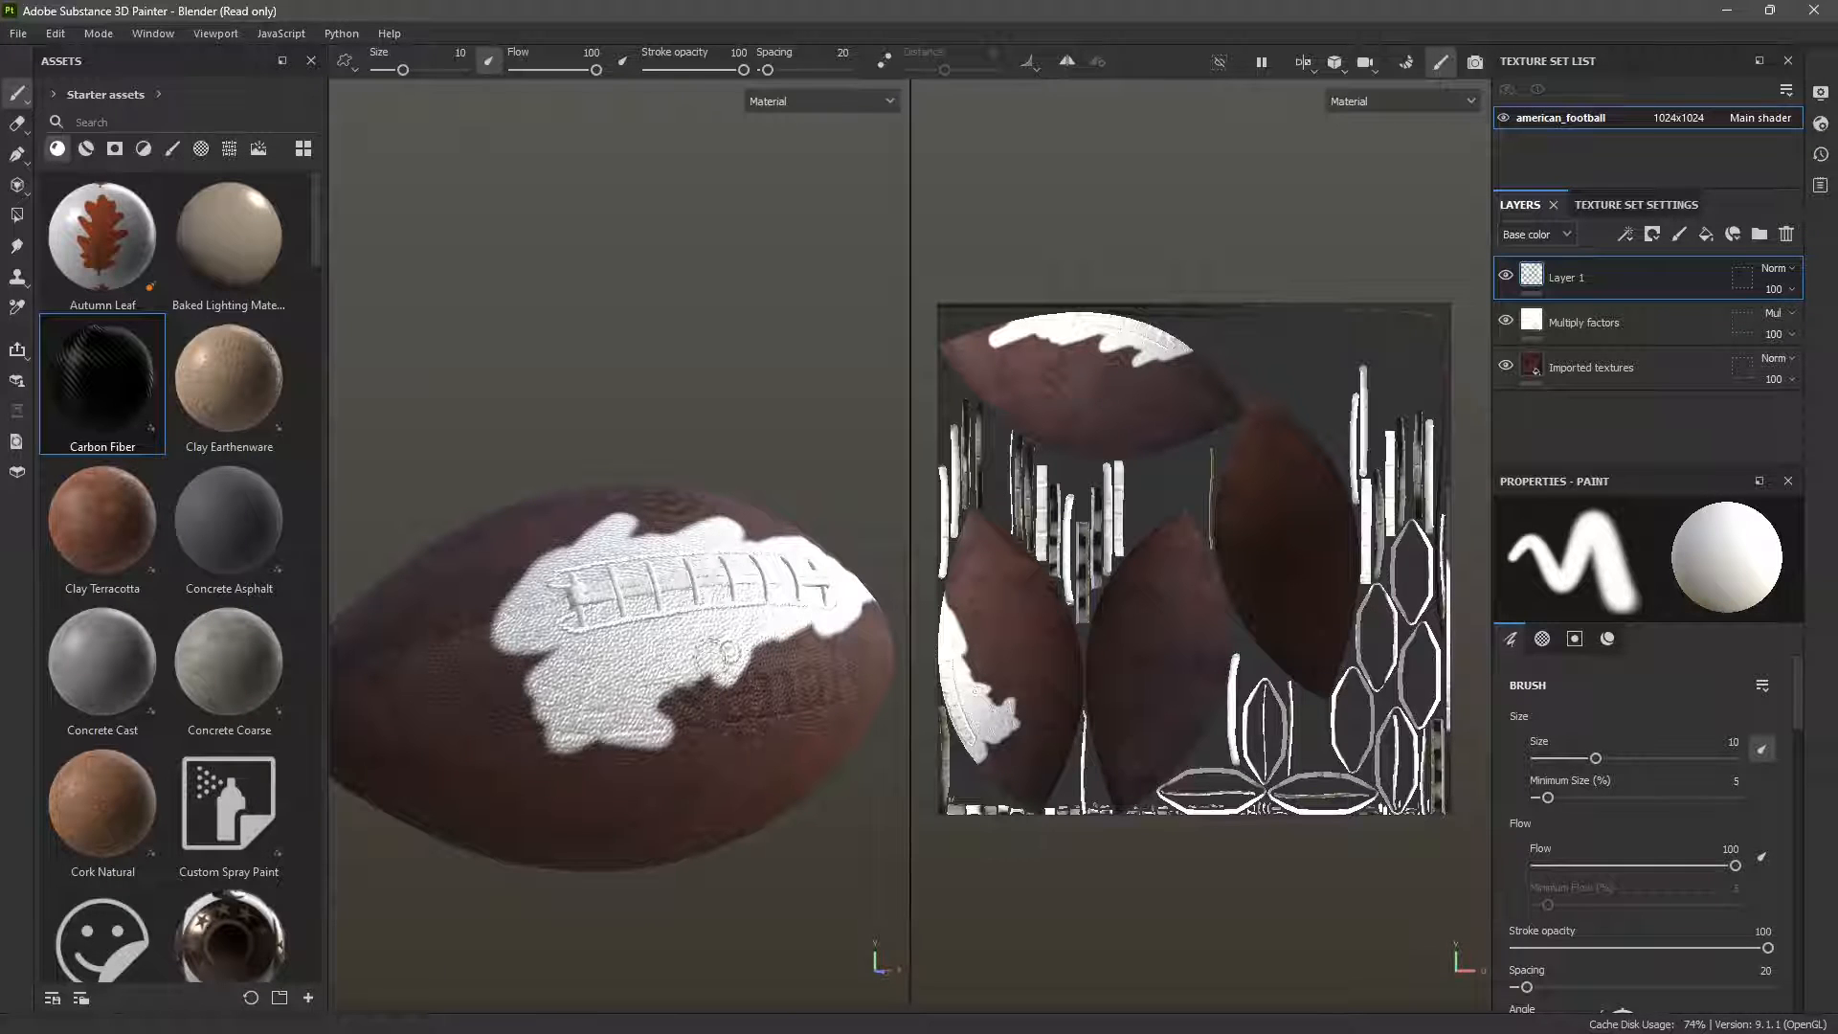
Extend the white paint with another stroke across the leather beyond the left end of the laces
{"action": "left_click_drag", "start_coordinate": [767, 779], "coordinate": [794, 699], "text": "alt"}
{"action": "left_click_drag", "start_coordinate": [868, 560], "coordinate": [738, 718], "text": "alt"}
{"action": "left_click_drag", "start_coordinate": [536, 623], "coordinate": [464, 690]}
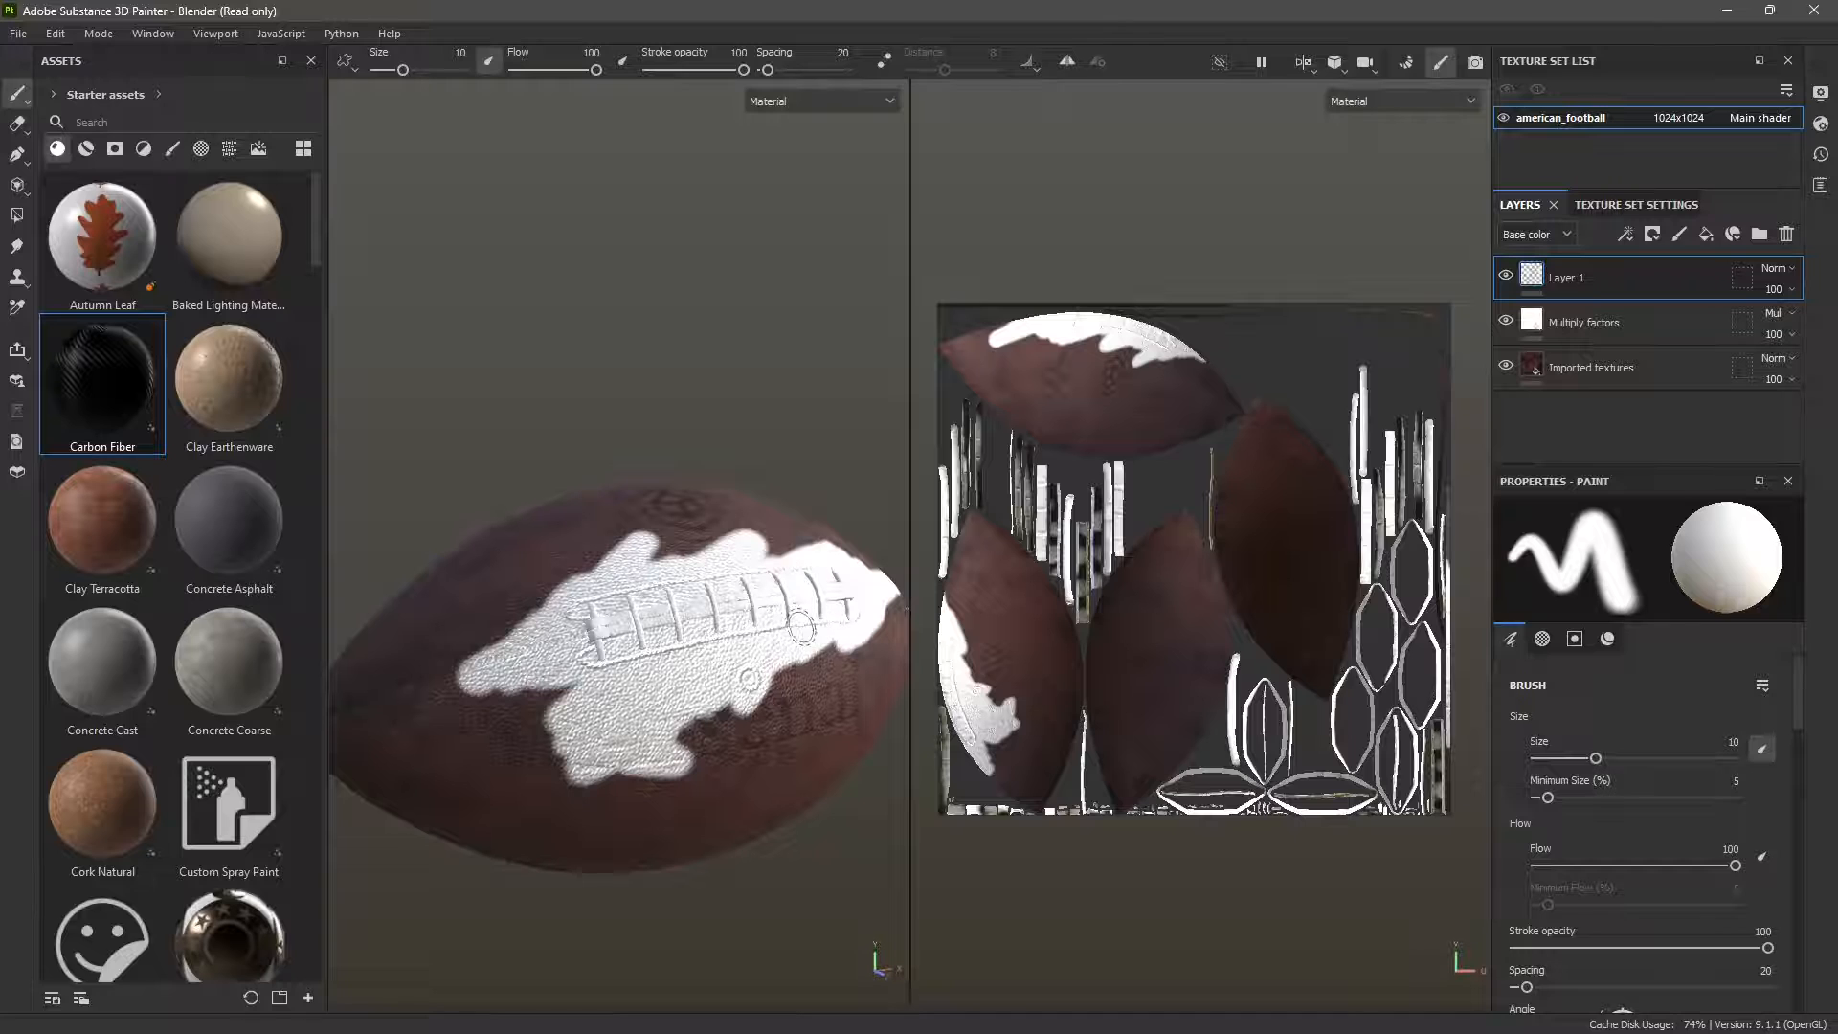
{"action": "scroll", "coordinate": [1261, 670], "scroll_direction": "down", "scroll_amount": 1}
{"action": "scroll", "coordinate": [1177, 397], "scroll_direction": "up", "scroll_amount": 1}
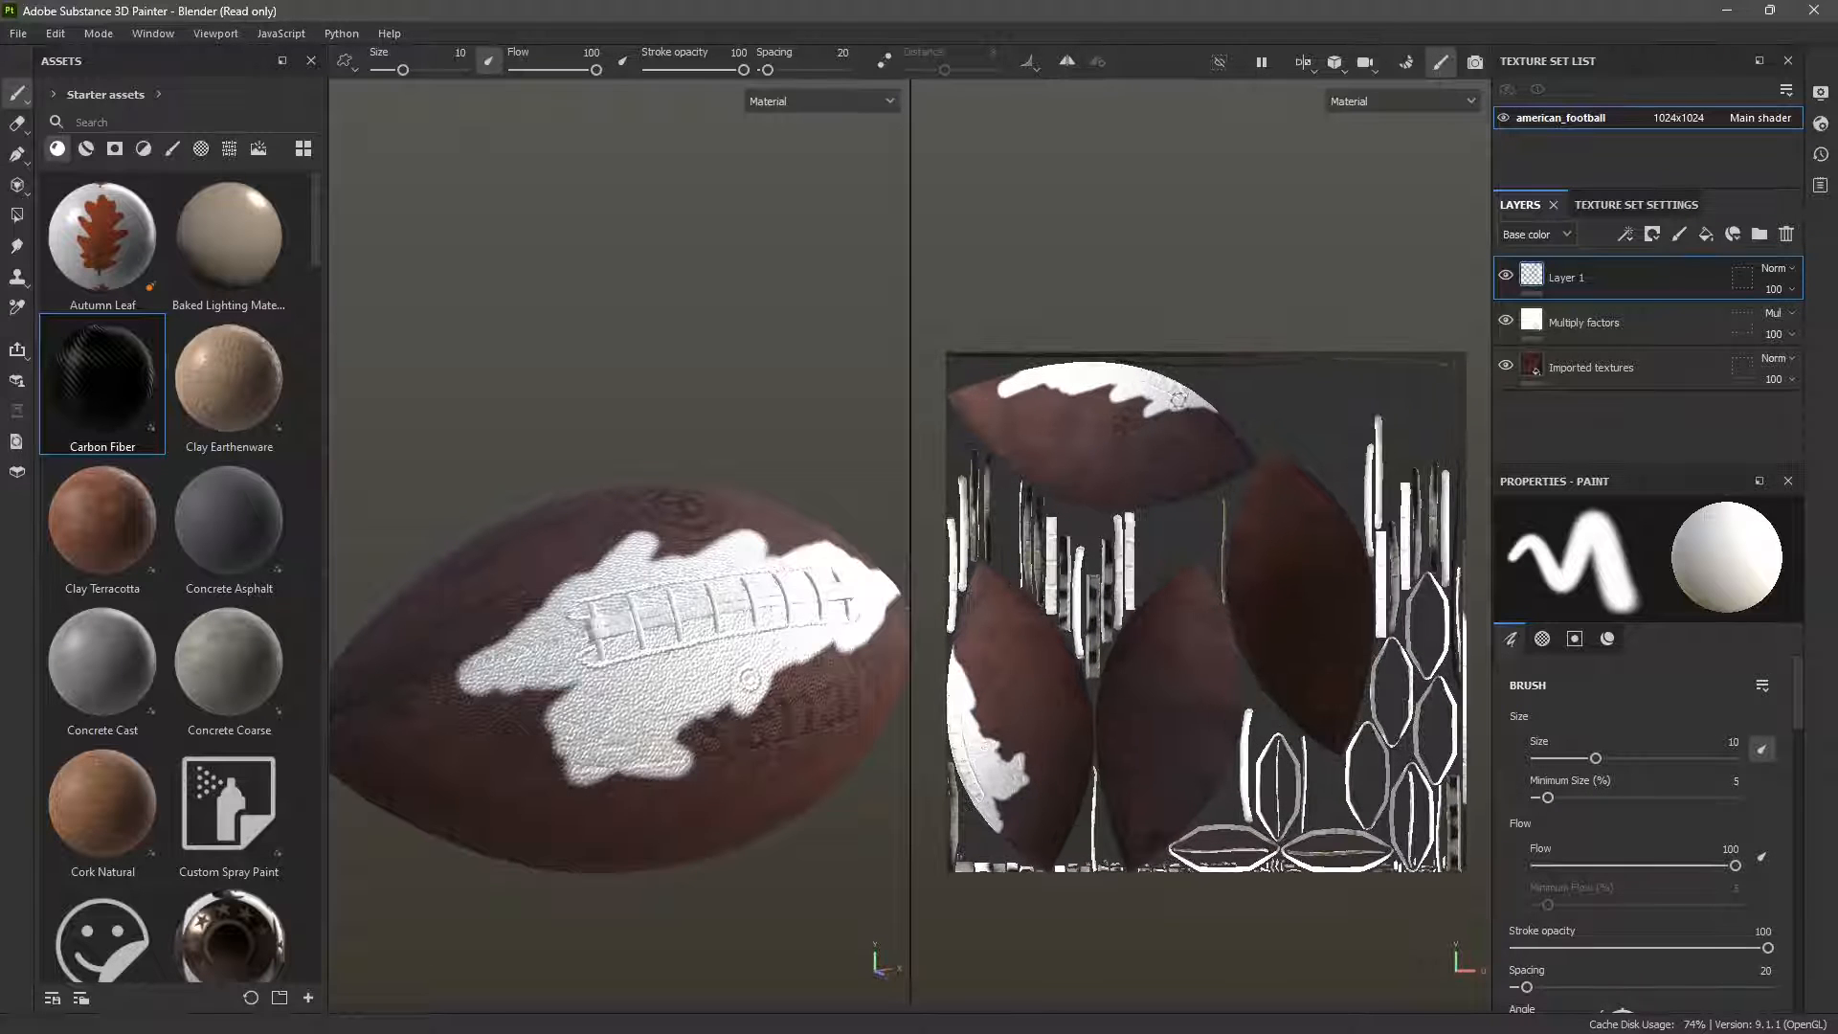